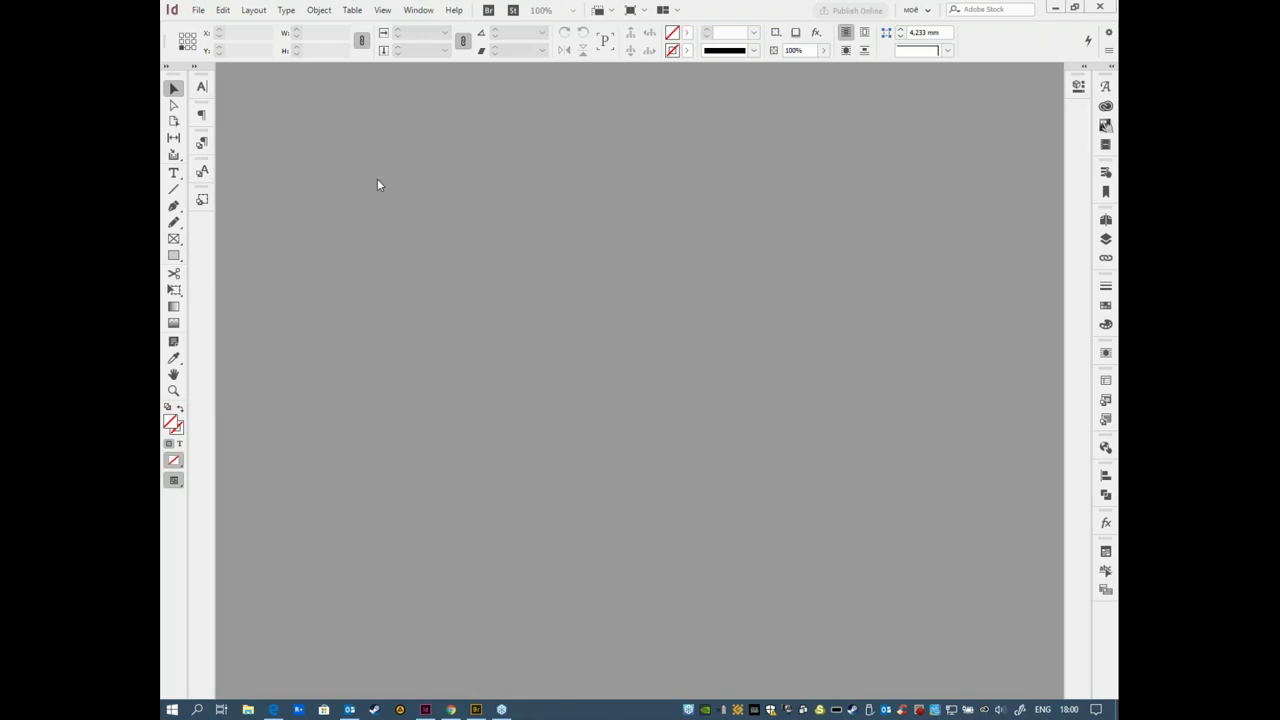
Step: Start a new A4 print document with a 5 mm bleed on all sides
{"action": "left_click", "coordinate": [197, 10]}
{"action": "mouse_move", "coordinate": [270, 28]}
{"action": "left_click", "coordinate": [440, 28]}
{"action": "left_click_drag", "start_coordinate": [560, 162], "coordinate": [369, 102]}
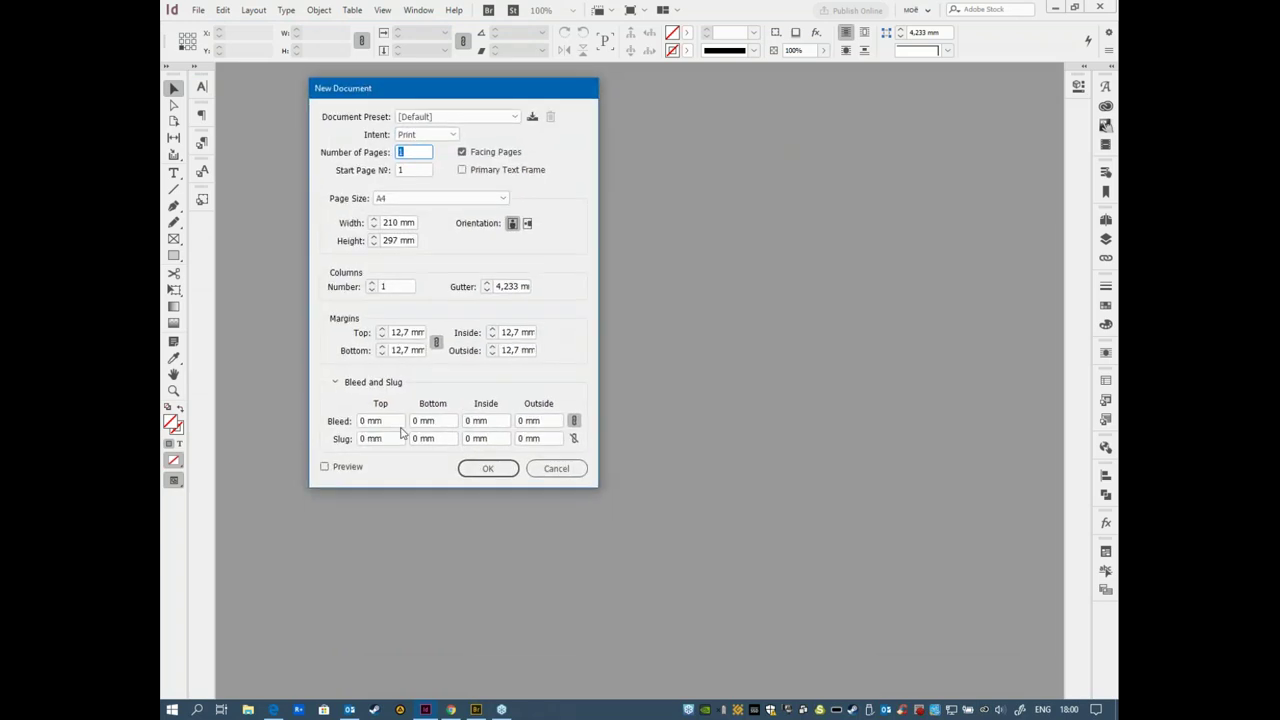
{"action": "left_click", "coordinate": [375, 420]}
{"action": "left_click", "coordinate": [340, 420]}
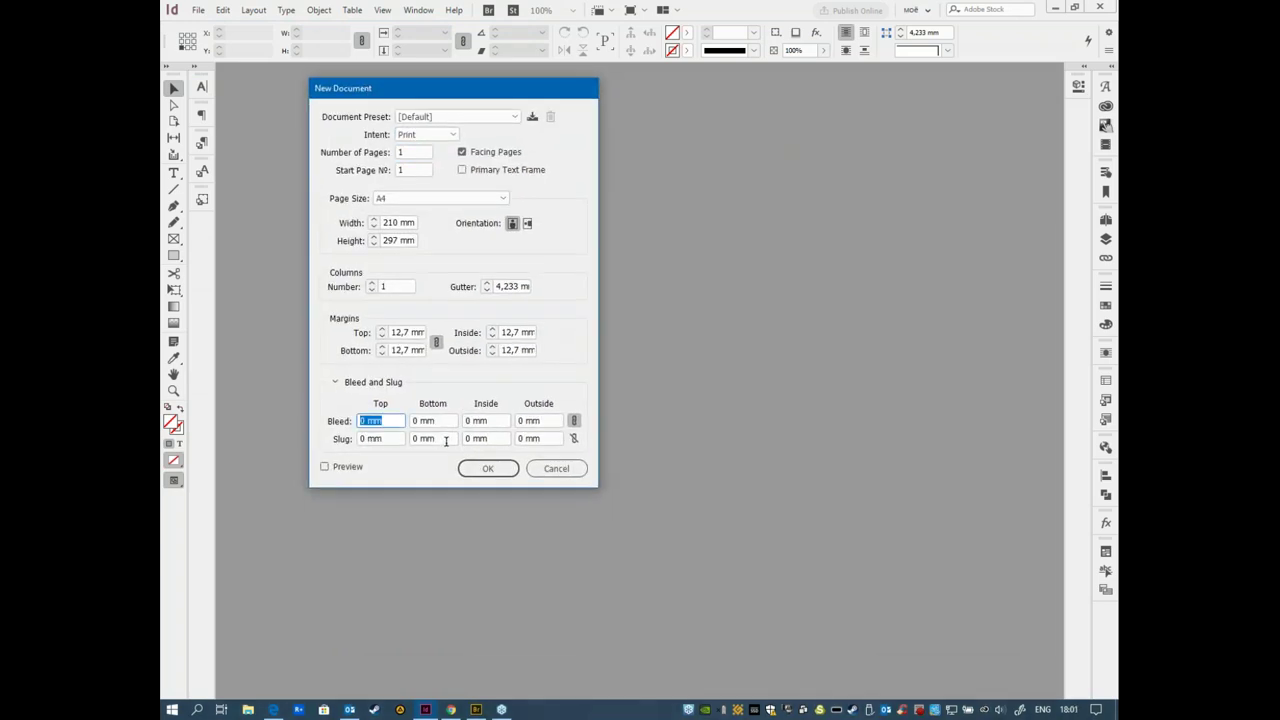
{"action": "type", "text": "5"}
{"action": "key", "text": "Tab"}
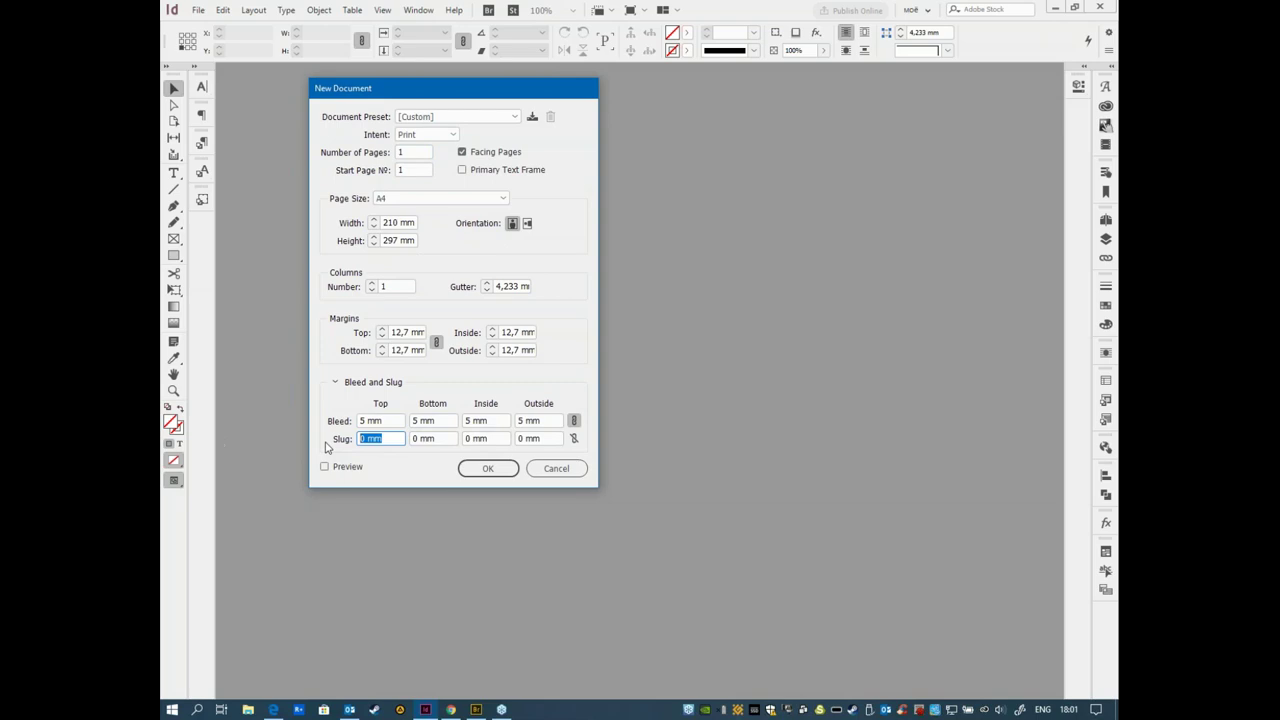
{"action": "type", "text": "15"}
{"action": "left_click", "coordinate": [437, 420]}
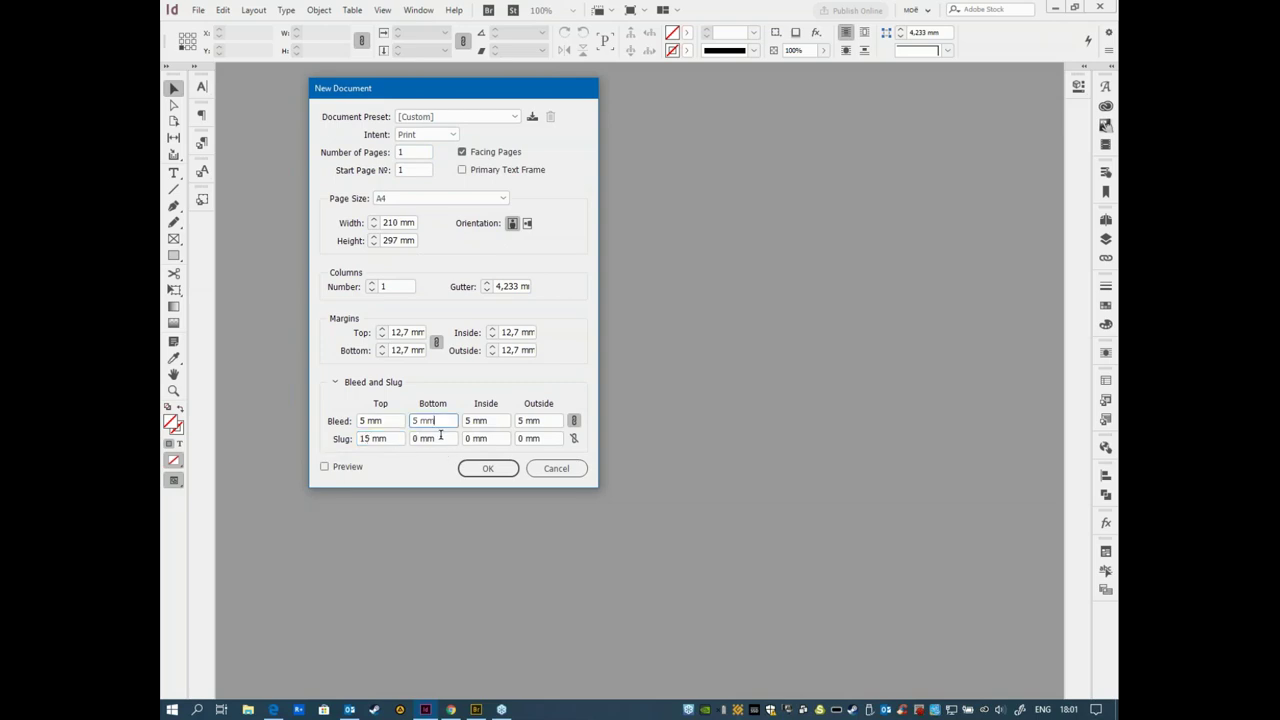
{"action": "left_click_drag", "start_coordinate": [390, 438], "coordinate": [271, 436]}
{"action": "type", "text": "0"}
Step: Set the bottom slug to 15 mm and create the document
{"action": "key", "text": "Tab"}
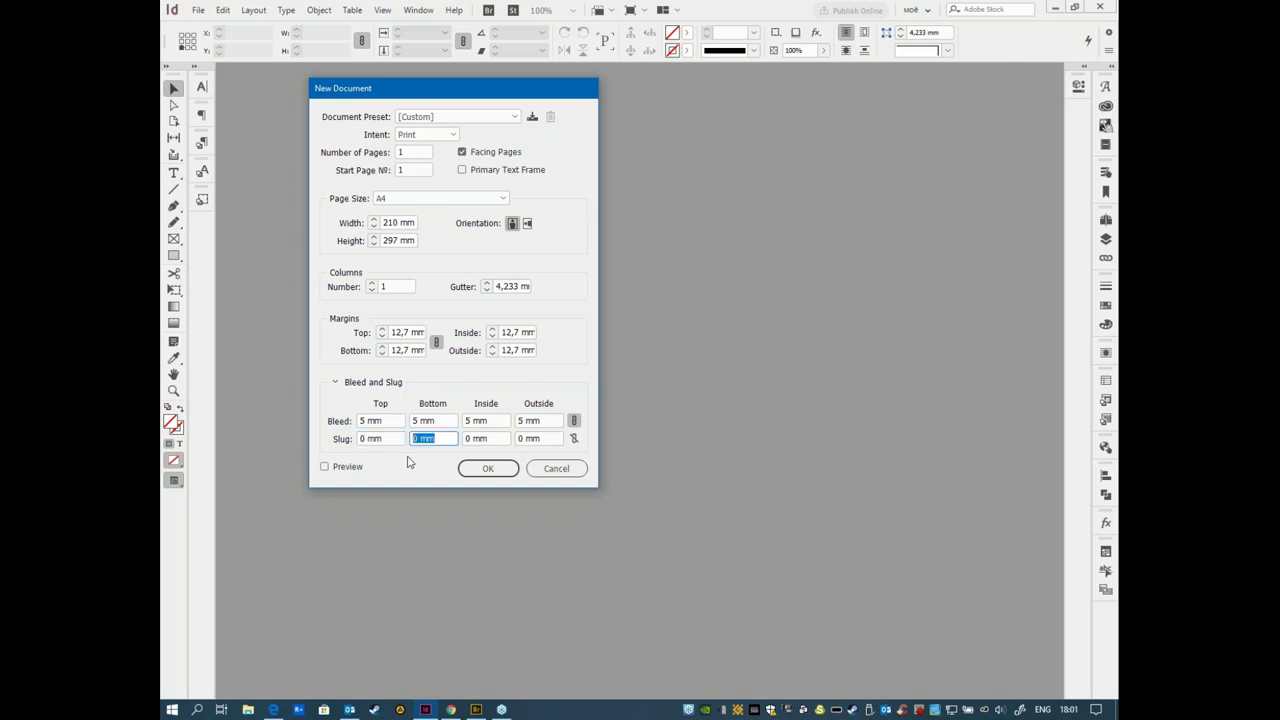
{"action": "type", "text": "15"}
{"action": "left_click", "coordinate": [480, 438]}
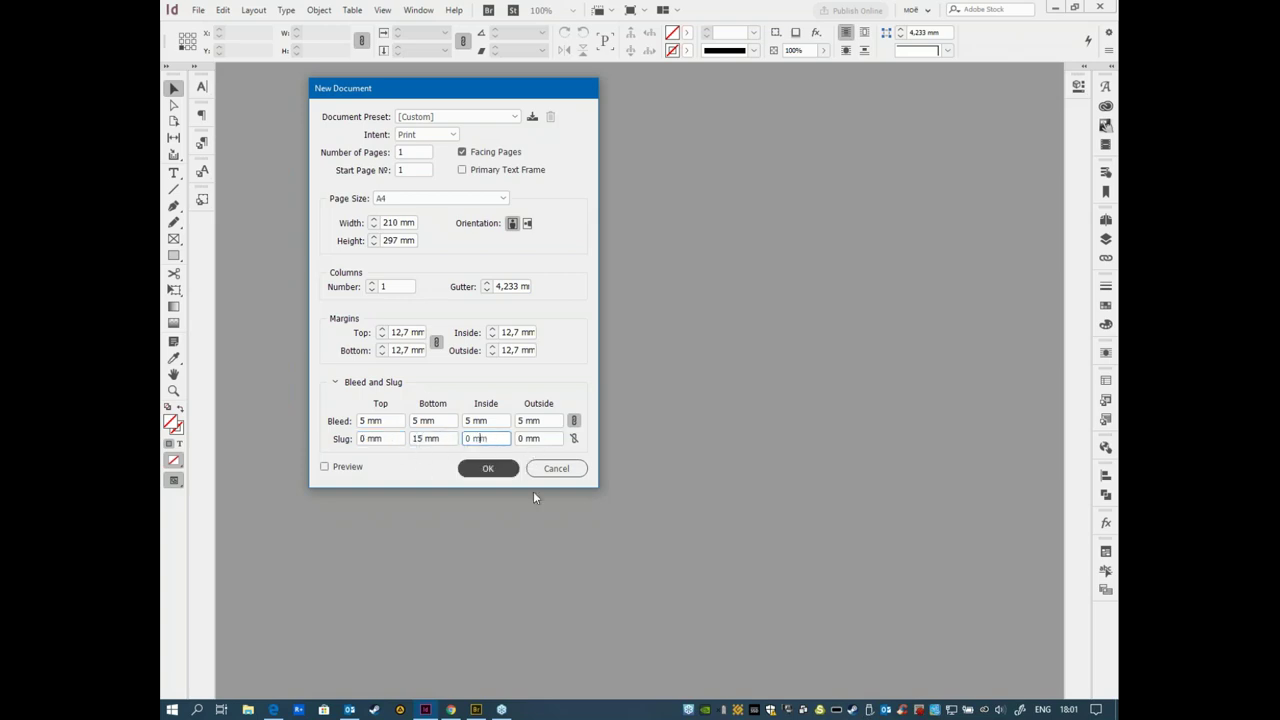
{"action": "left_click", "coordinate": [489, 469]}
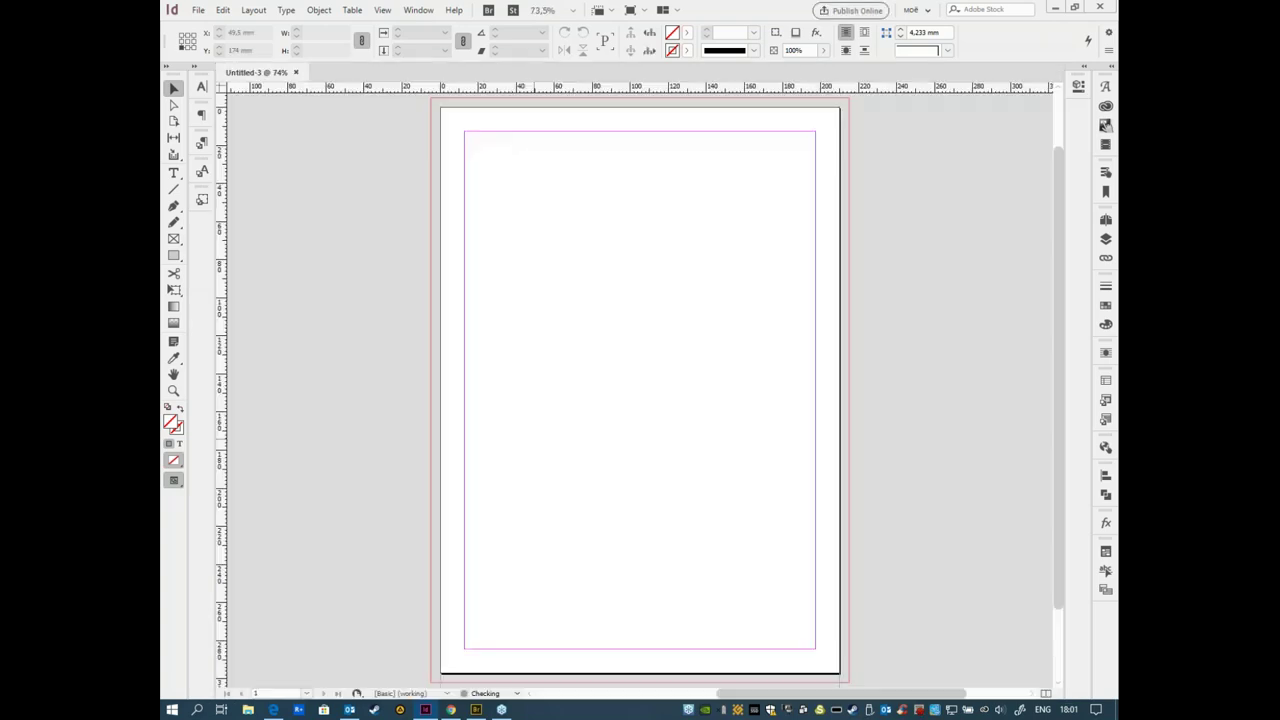
Step: Open the A-Master spread for editing
{"action": "scroll", "coordinate": [745, 550], "scroll_direction": "down", "scroll_amount": 2}
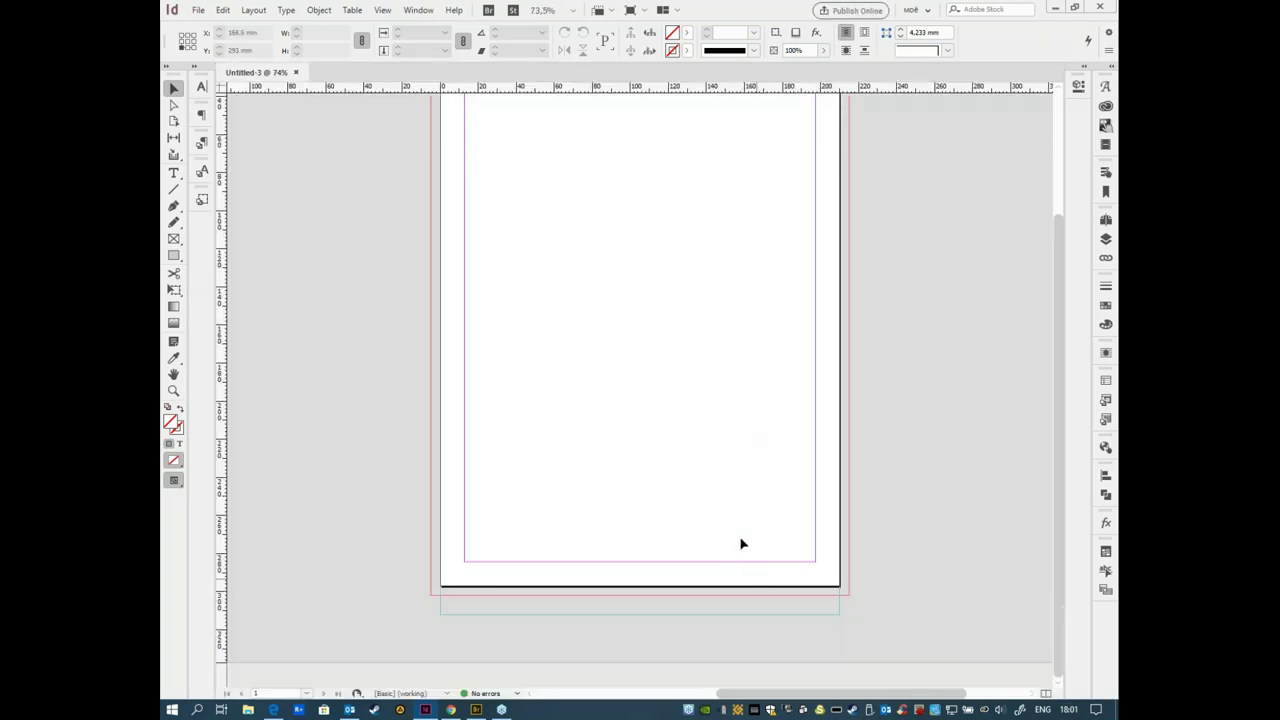
{"action": "scroll", "coordinate": [736, 478], "scroll_direction": "up", "scroll_amount": 3}
{"action": "scroll", "coordinate": [700, 430], "scroll_direction": "down", "scroll_amount": 3}
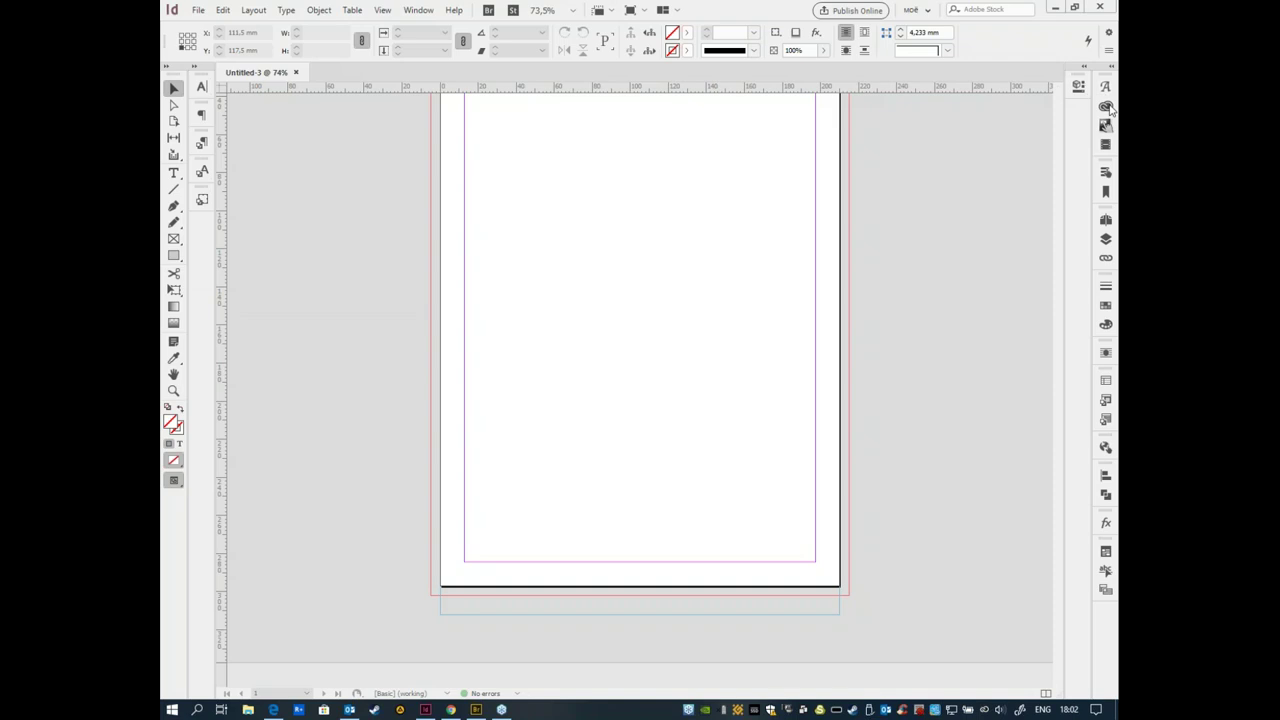
{"action": "left_click", "coordinate": [1106, 222]}
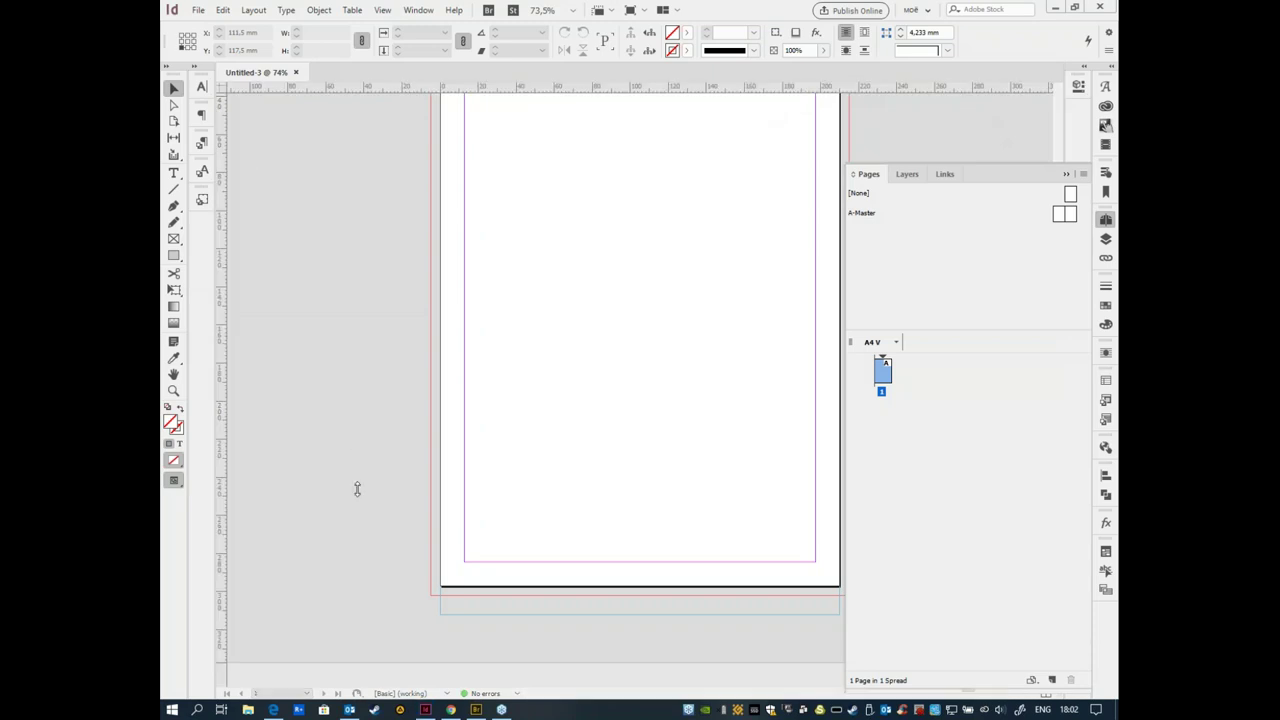
{"action": "double_click", "coordinate": [1075, 220]}
{"action": "left_click_drag", "start_coordinate": [511, 371], "coordinate": [750, 232]}
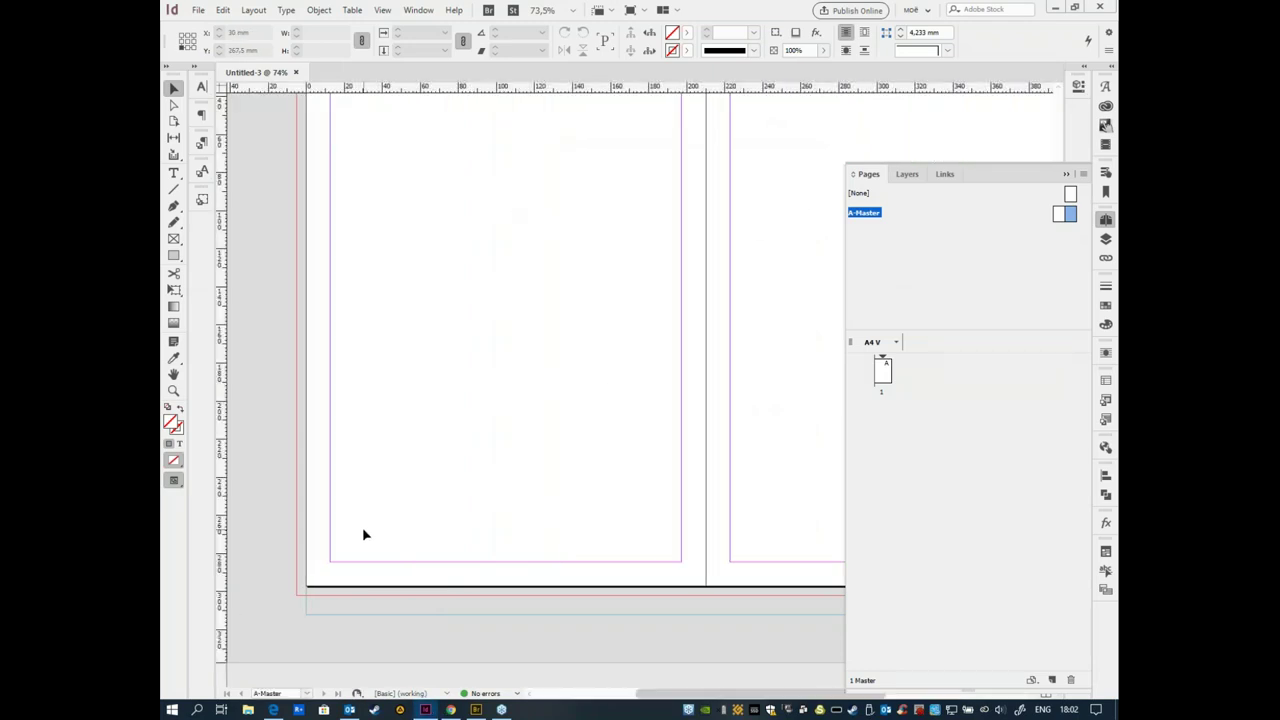
Step: Draw a text frame about 13.5 × 11 mm near the left master page's bottom outer corner and insert the Current Page Number marker
{"action": "key", "text": "t"}
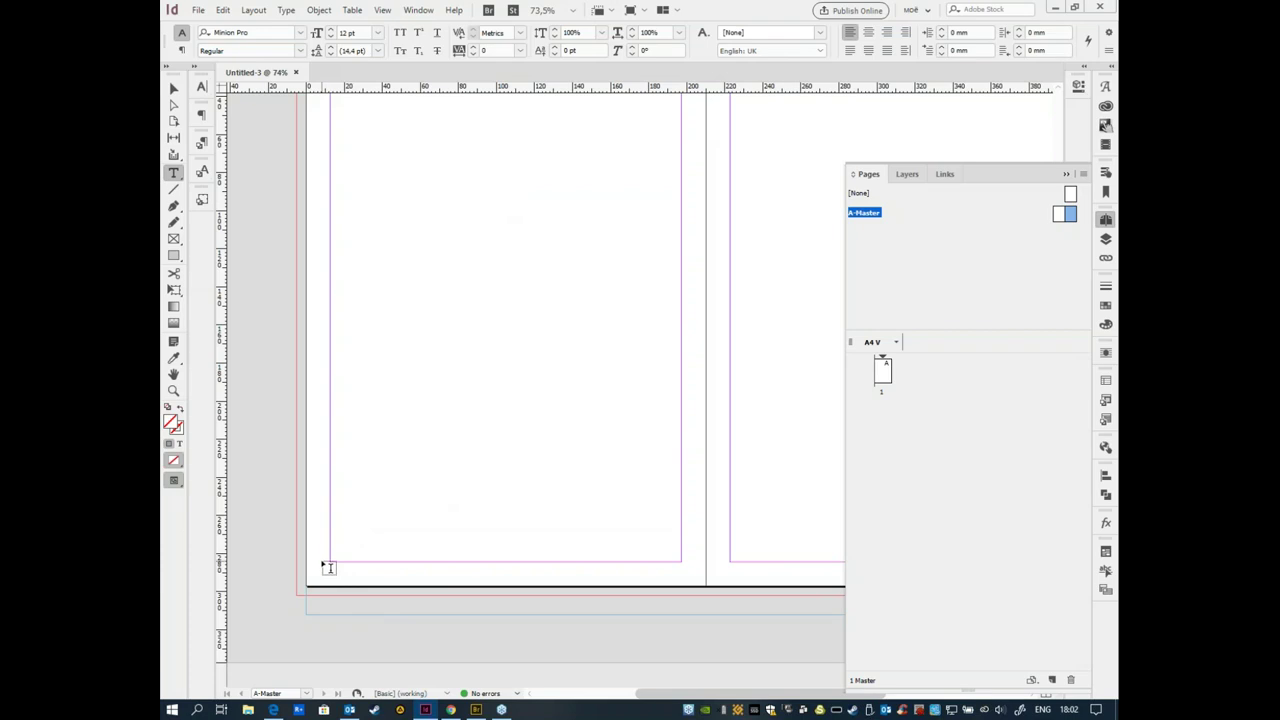
{"action": "left_click", "coordinate": [253, 9]}
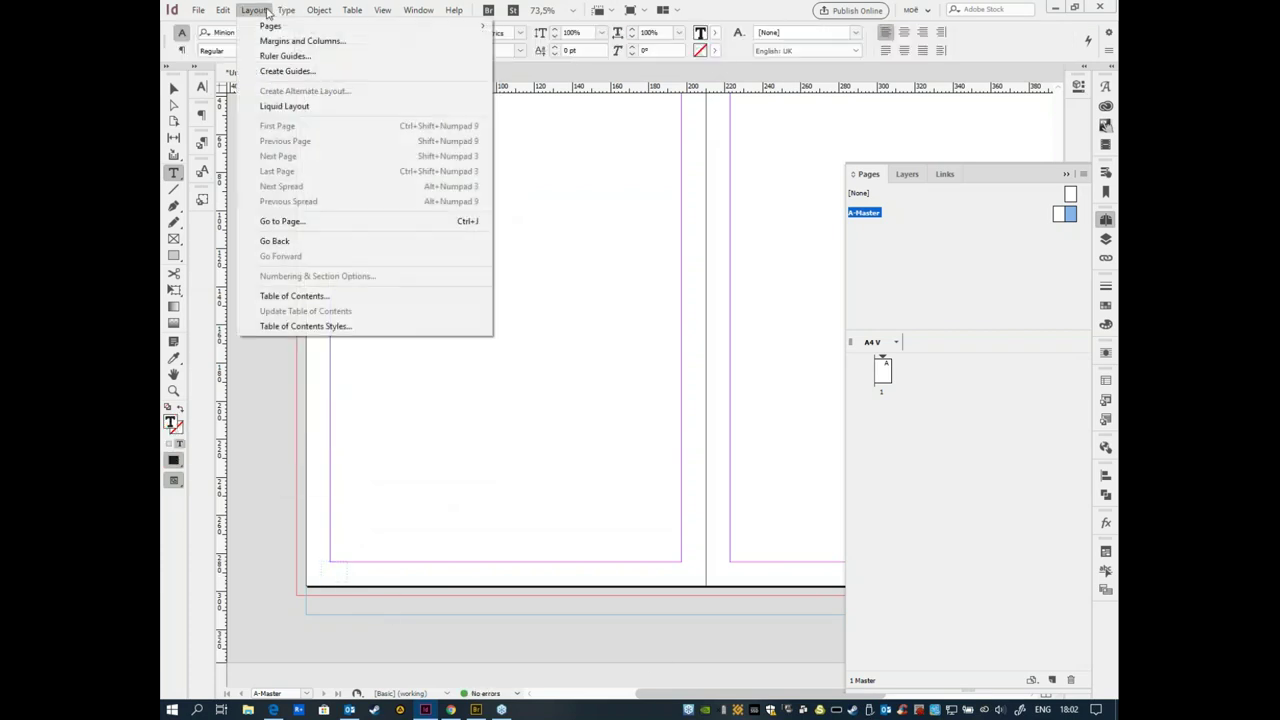
{"action": "mouse_move", "coordinate": [360, 418]}
{"action": "mouse_move", "coordinate": [549, 432]}
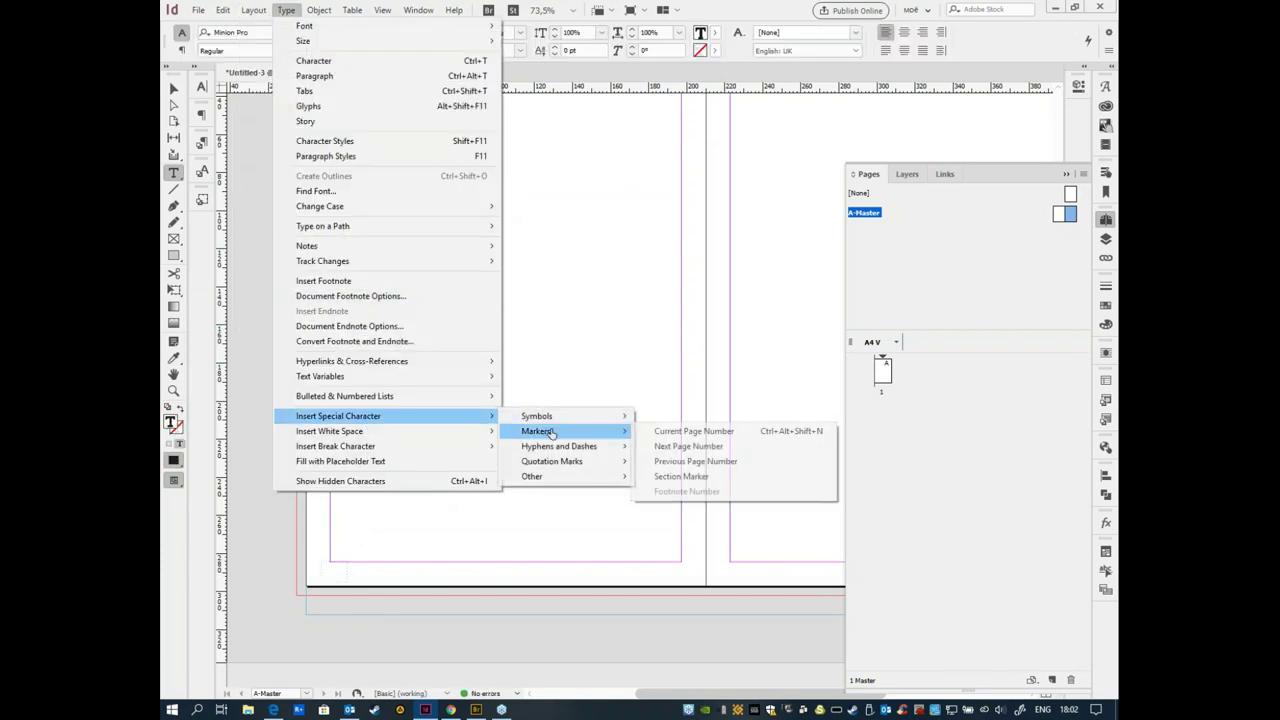
{"action": "left_click", "coordinate": [760, 433]}
{"action": "key", "text": "Escape"}
Step: Move the page-number frame so it aligns with the left margin and sits directly below the bottom margin
{"action": "key", "text": "z"}
{"action": "left_click_drag", "start_coordinate": [286, 523], "coordinate": [348, 636]}
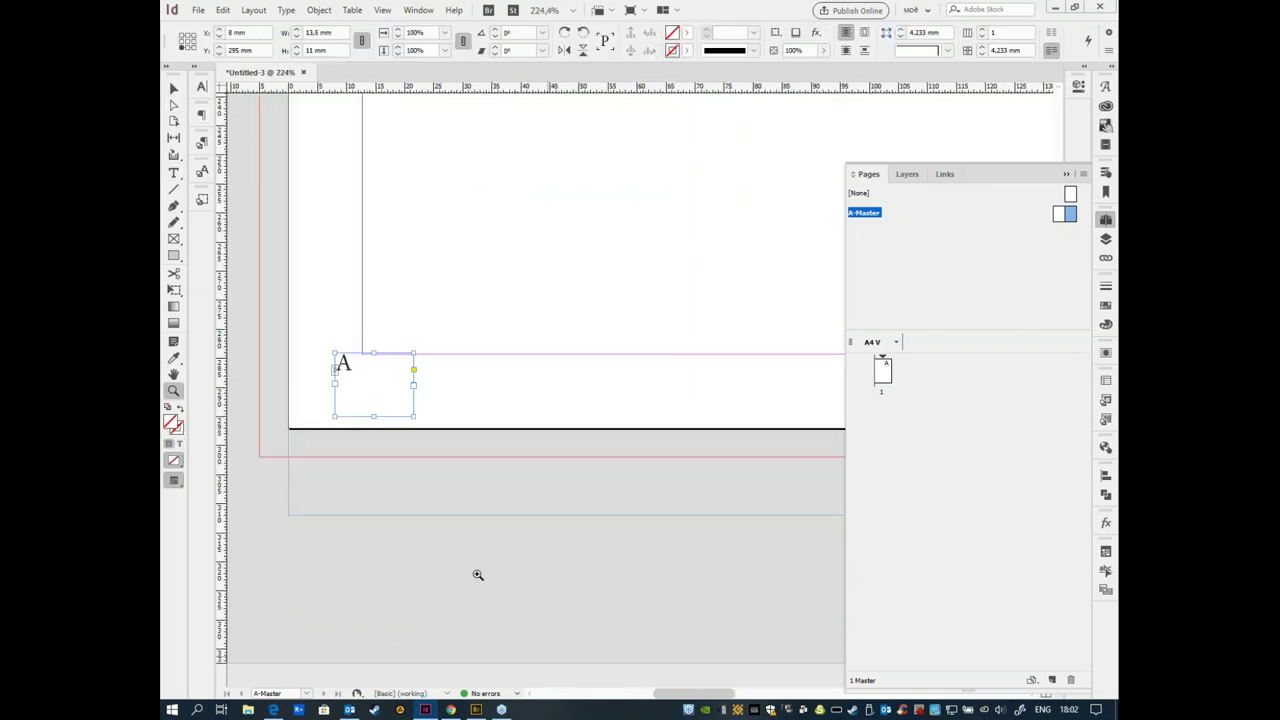
{"action": "left_click_drag", "start_coordinate": [507, 515], "coordinate": [414, 537]}
{"action": "key", "text": "v"}
{"action": "mouse_move", "coordinate": [383, 477]}
{"action": "left_mouse_down"}
{"action": "mouse_move", "coordinate": [423, 477]}
{"action": "mouse_move", "coordinate": [381, 468]}
{"action": "left_mouse_up"}
Step: Format the page-number marker in Fira Sans OT at 16 pt
{"action": "double_click", "coordinate": [392, 480]}
{"action": "key", "text": "ctrl+a"}
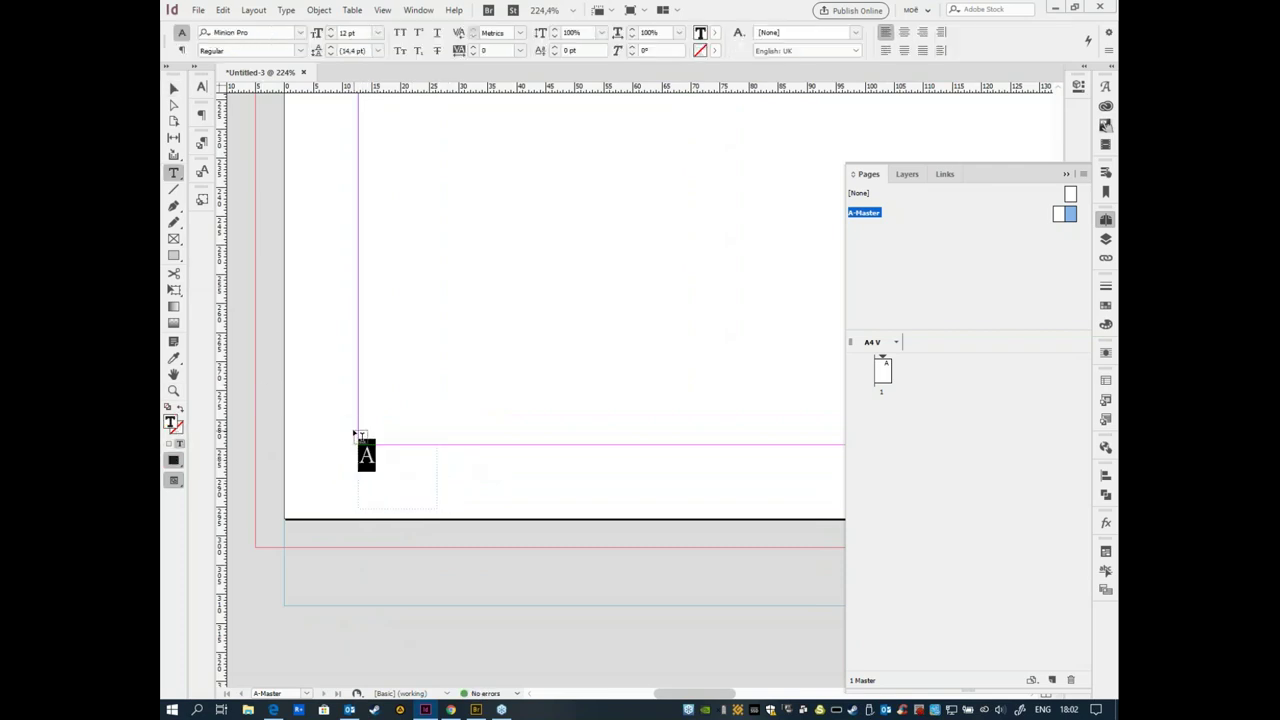
{"action": "left_click", "coordinate": [300, 33]}
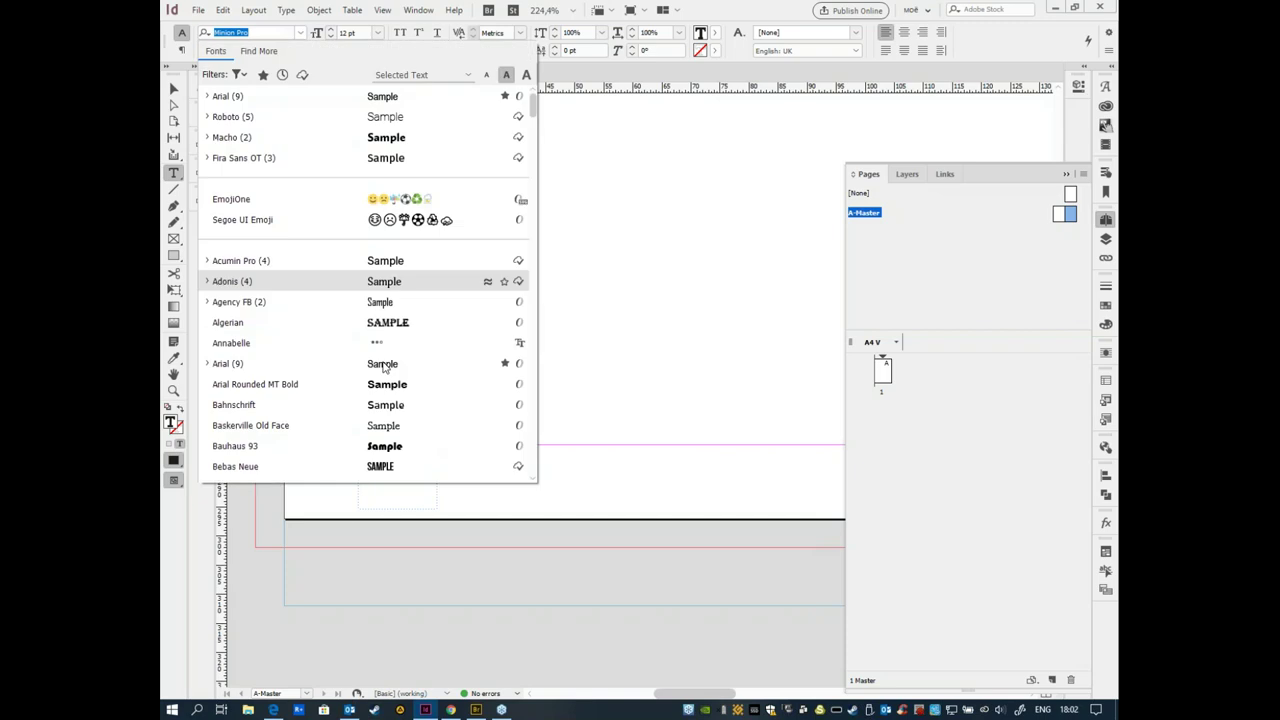
{"action": "left_click", "coordinate": [342, 162]}
{"action": "left_click", "coordinate": [331, 30]}
{"action": "left_click", "coordinate": [331, 30]}
{"action": "left_click", "coordinate": [331, 30]}
{"action": "left_click", "coordinate": [331, 30]}
Step: Set the page-number frame's paragraph alignment to Align Away From Spine
{"action": "left_click", "coordinate": [173, 89]}
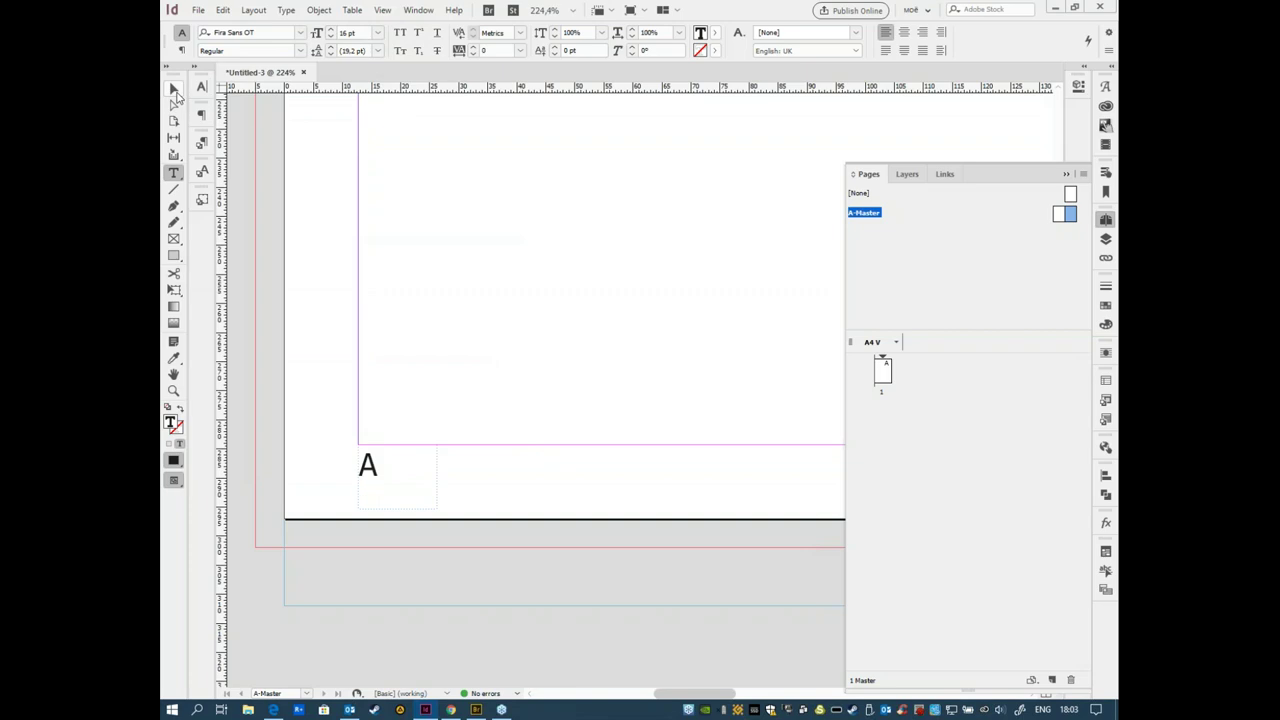
{"action": "left_click", "coordinate": [201, 114]}
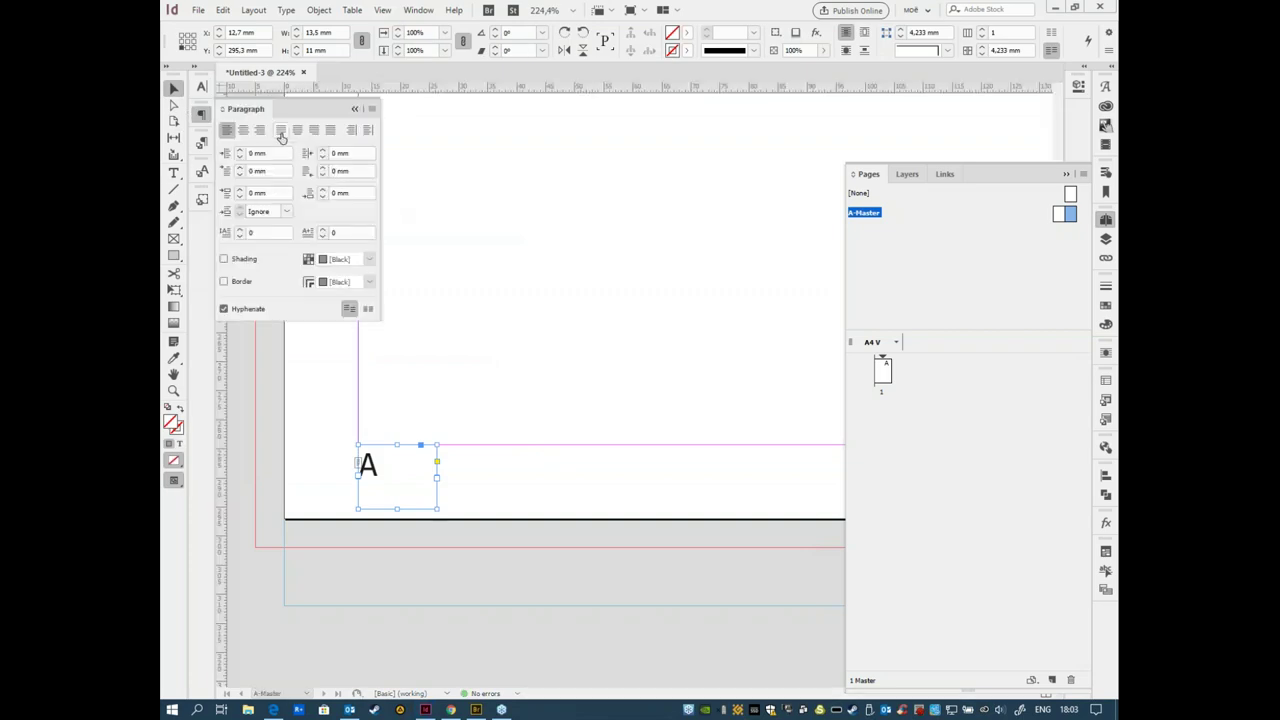
{"action": "left_click", "coordinate": [350, 130]}
{"action": "left_click", "coordinate": [368, 130]}
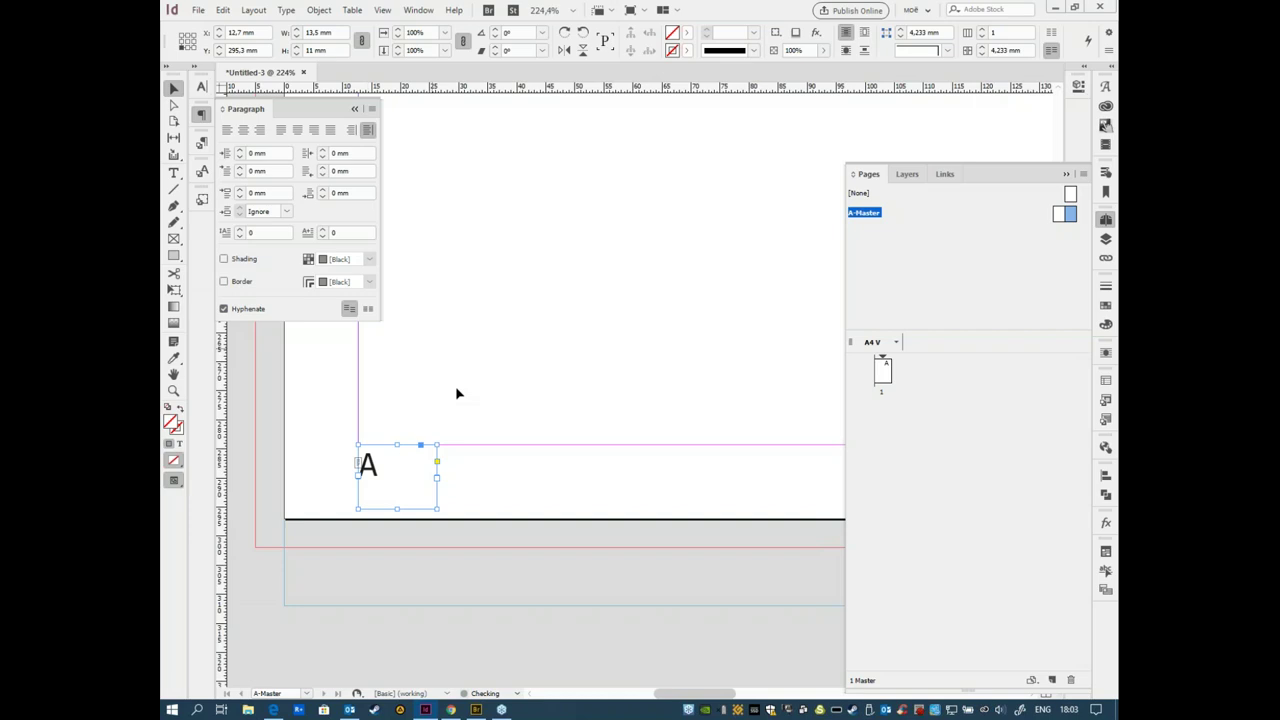
{"action": "left_click", "coordinate": [587, 349]}
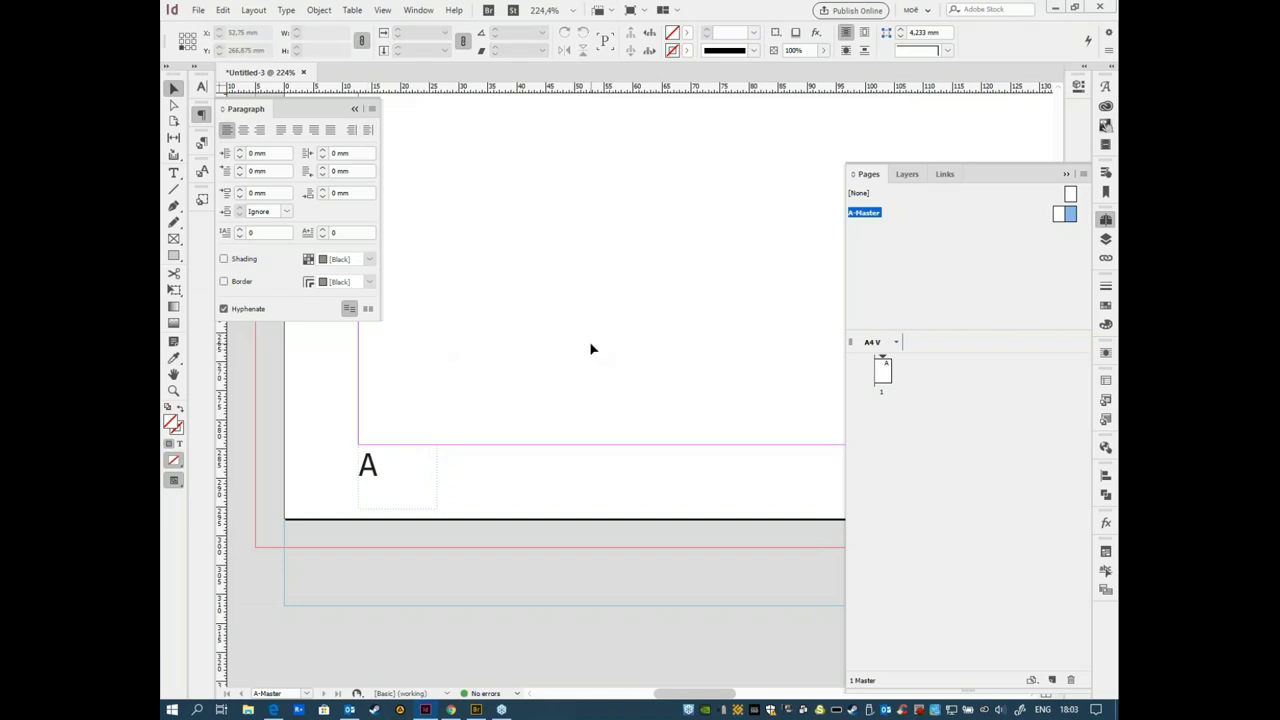
Step: Duplicate the page-number frame to the right master page's bottom outer corner, just below the bottom margin
{"action": "key", "text": "ctrl+minus"}
{"action": "key", "text": "ctrl+minus"}
{"action": "key", "text": "ctrl+minus"}
{"action": "key", "text": "ctrl+minus"}
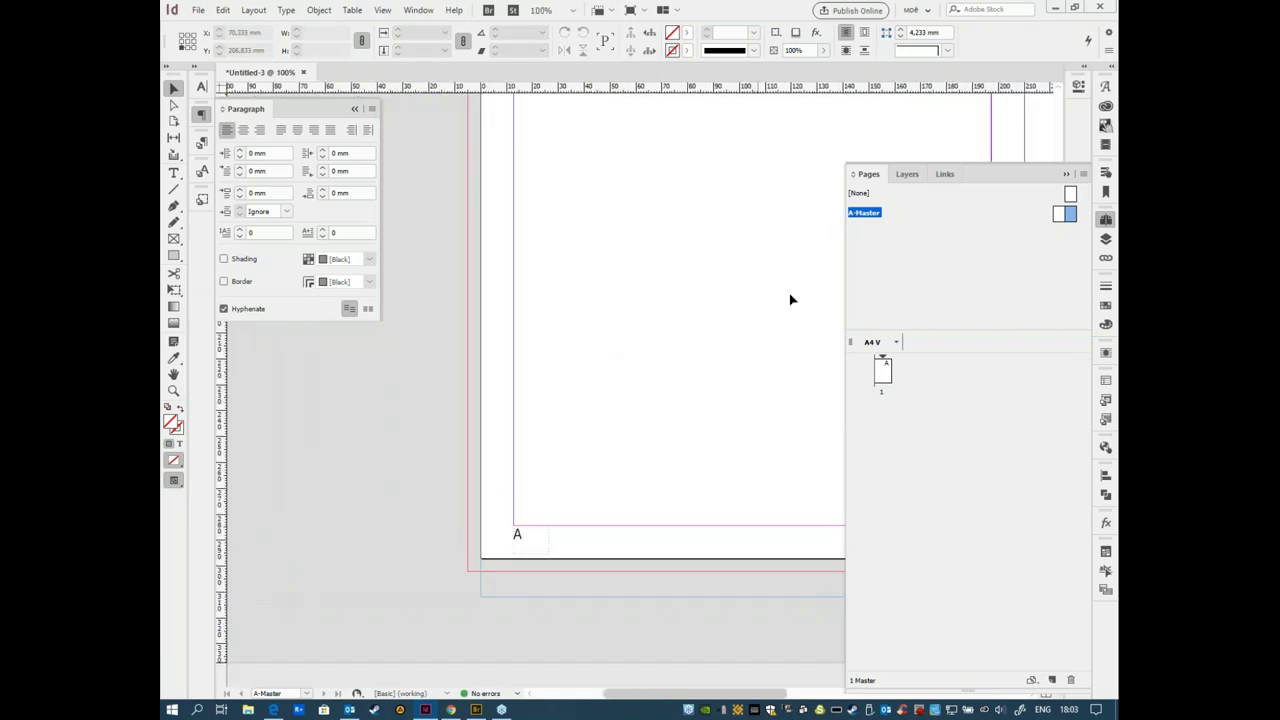
{"action": "left_click_drag", "start_coordinate": [634, 377], "coordinate": [381, 441]}
{"action": "scroll", "coordinate": [390, 480], "scroll_direction": "left", "scroll_amount": 5}
{"action": "left_click_drag", "start_coordinate": [399, 533], "coordinate": [748, 528]}
{"action": "scroll", "coordinate": [665, 411], "scroll_direction": "right", "scroll_amount": 5}
{"action": "left_click_drag", "start_coordinate": [300, 530], "coordinate": [650, 505]}
{"action": "scroll", "coordinate": [438, 388], "scroll_direction": "right", "scroll_amount": 3}
{"action": "left_click_drag", "start_coordinate": [400, 517], "coordinate": [690, 538]}
{"action": "left_click", "coordinate": [628, 508]}
{"action": "scroll", "coordinate": [629, 349], "scroll_direction": "right", "scroll_amount": 1}
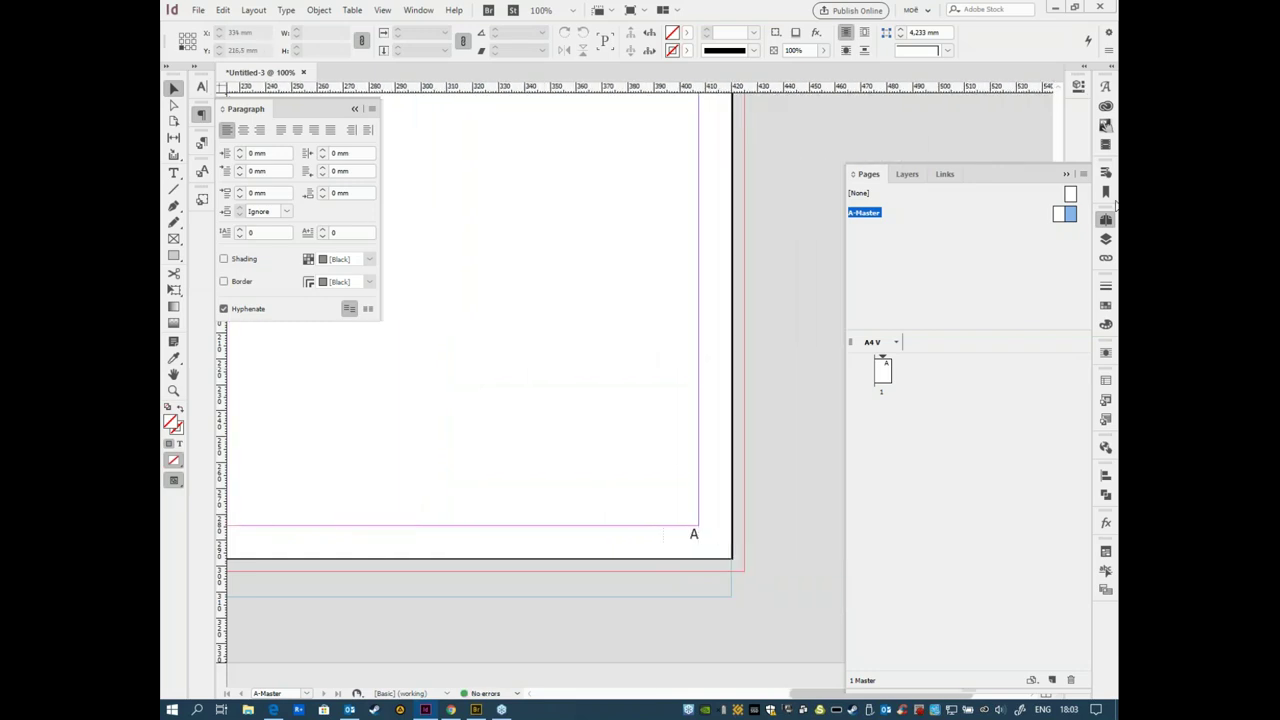
Step: Open page 1 to check its page number
{"action": "left_click", "coordinate": [886, 372]}
{"action": "left_click", "coordinate": [893, 378]}
{"action": "double_click", "coordinate": [886, 372]}
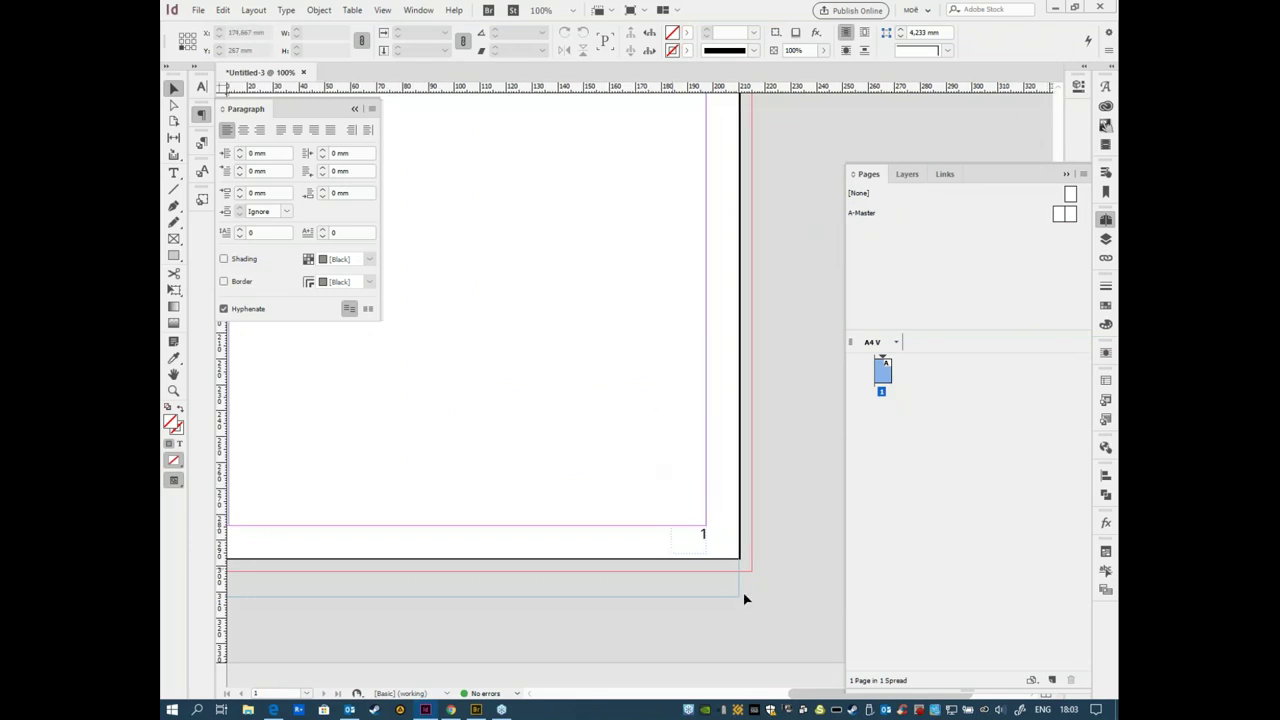
Step: Add seven A-Master pages to bring the document to eight pages
{"action": "key", "text": "ctrl+shift+p"}
{"action": "key", "text": "ctrl+shift+p"}
{"action": "key", "text": "ctrl+shift+p"}
{"action": "key", "text": "ctrl+shift+p"}
{"action": "key", "text": "ctrl+shift+p"}
{"action": "key", "text": "ctrl+shift+p"}
{"action": "key", "text": "ctrl+shift+p"}
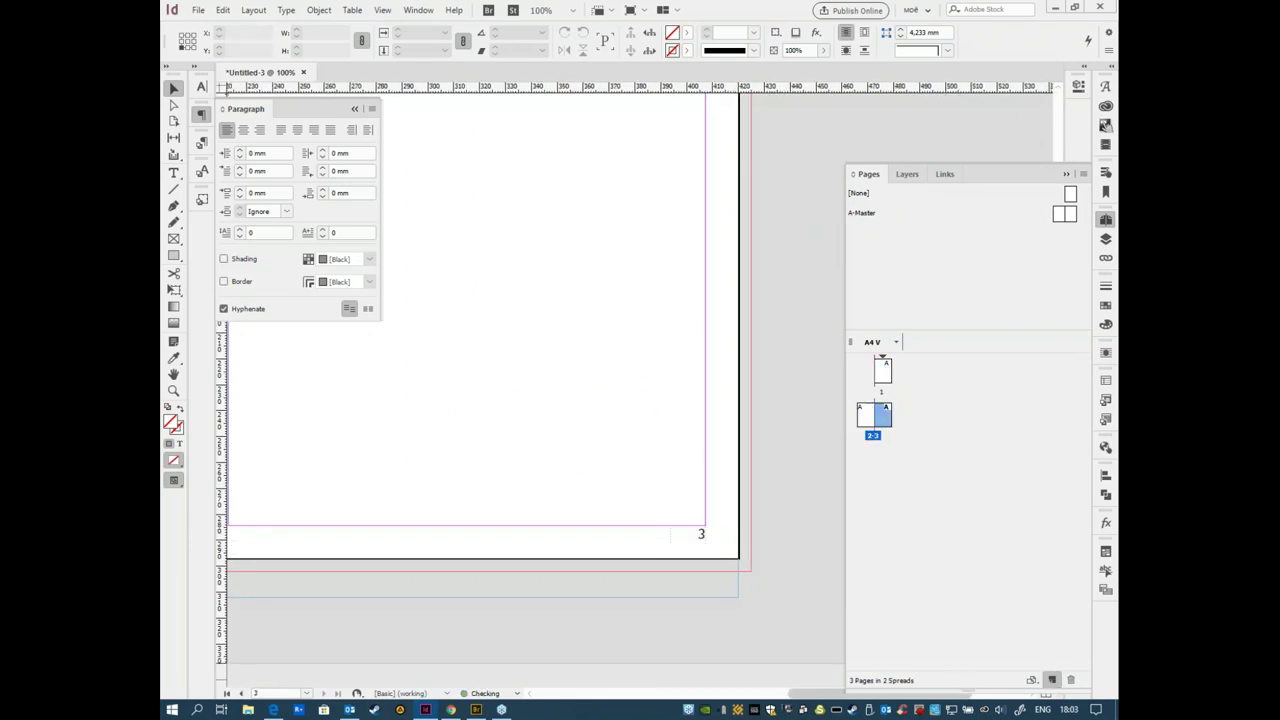
Step: Examine the automatic page numbers at the bottom outer corners across the document's spreads
{"action": "left_click_drag", "start_coordinate": [740, 548], "coordinate": [740, 516]}
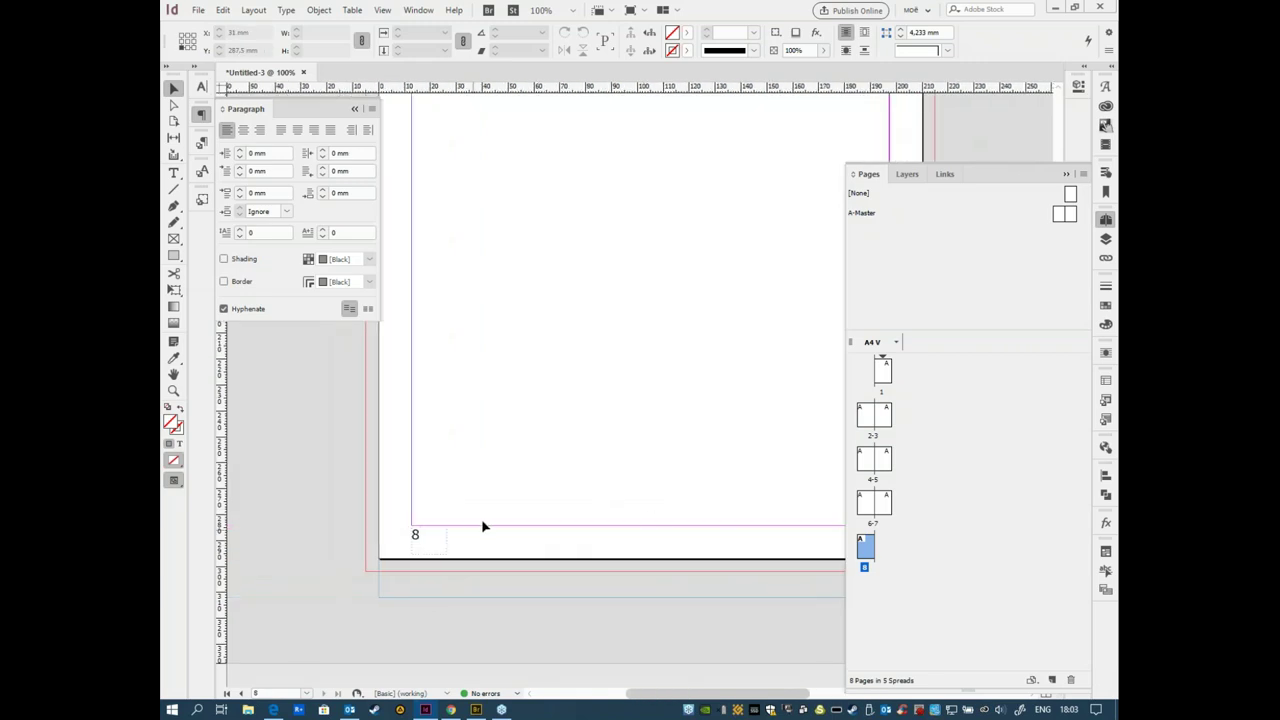
{"action": "scroll", "coordinate": [597, 440], "scroll_direction": "up", "scroll_amount": 10}
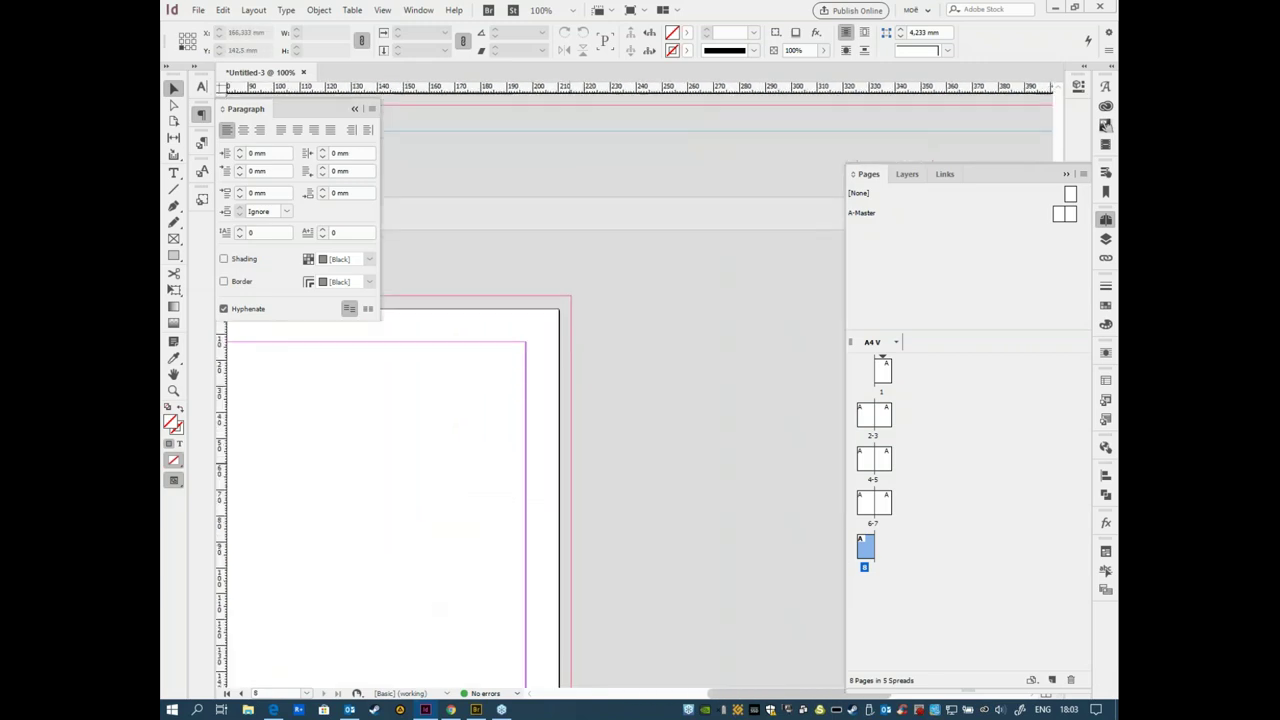
{"action": "left_click_drag", "start_coordinate": [571, 544], "coordinate": [387, 585]}
{"action": "scroll", "coordinate": [383, 541], "scroll_direction": "left", "scroll_amount": 5}
{"action": "scroll", "coordinate": [506, 639], "scroll_direction": "up", "scroll_amount": 6}
{"action": "scroll", "coordinate": [506, 639], "scroll_direction": "up", "scroll_amount": 4}
{"action": "scroll", "coordinate": [494, 517], "scroll_direction": "left", "scroll_amount": 6}
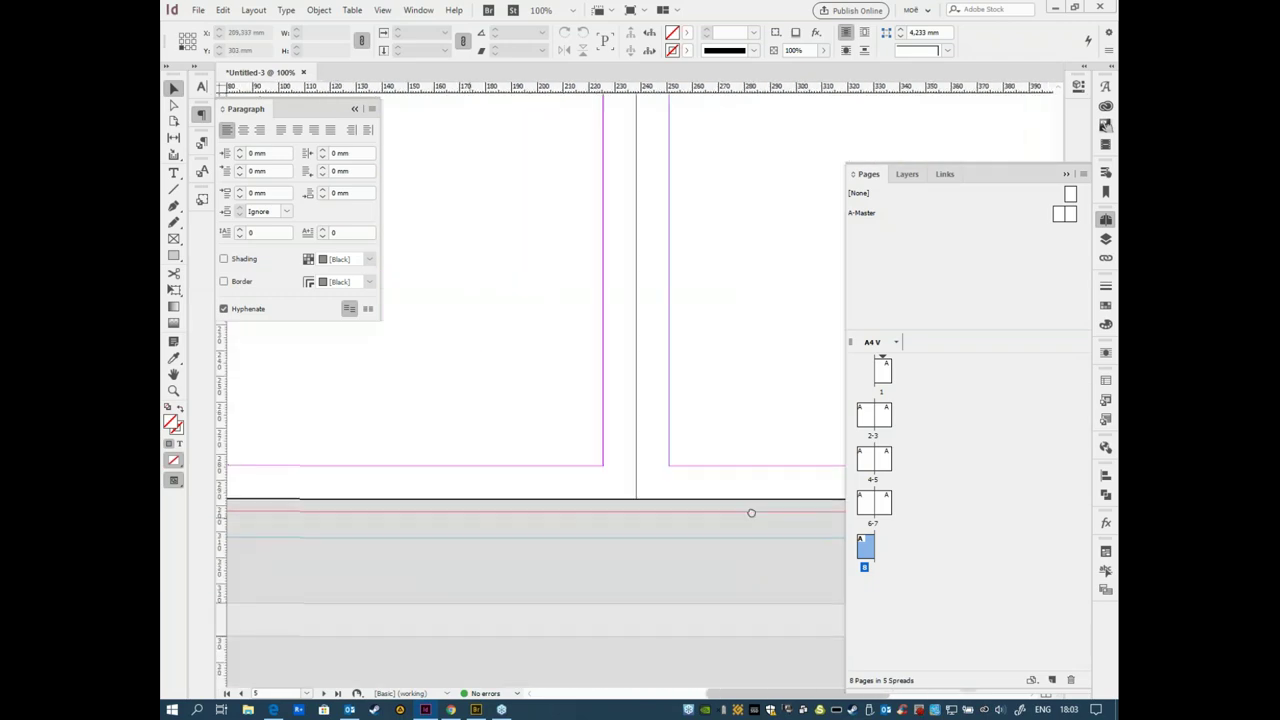
{"action": "scroll", "coordinate": [491, 403], "scroll_direction": "up", "scroll_amount": 8}
{"action": "scroll", "coordinate": [671, 449], "scroll_direction": "left", "scroll_amount": 3}
{"action": "scroll", "coordinate": [663, 434], "scroll_direction": "left", "scroll_amount": 2}
{"action": "scroll", "coordinate": [671, 497], "scroll_direction": "up", "scroll_amount": 10}
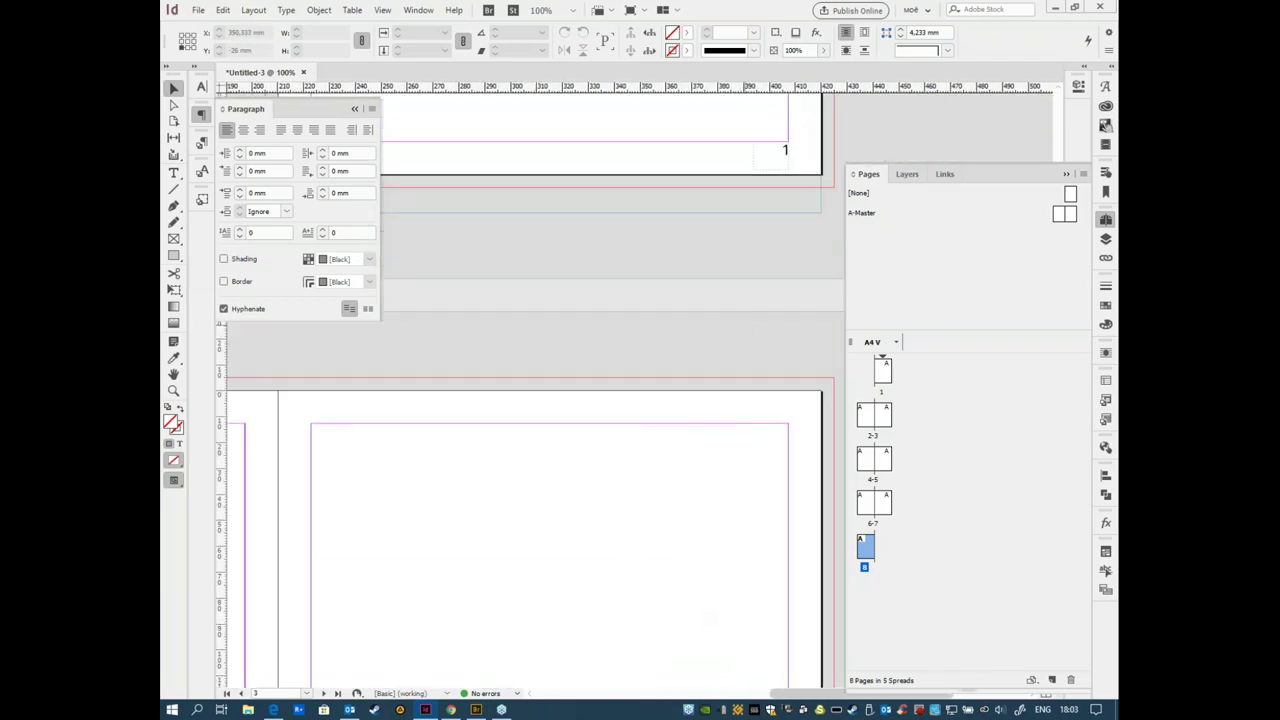
{"action": "scroll", "coordinate": [711, 537], "scroll_direction": "down", "scroll_amount": 10}
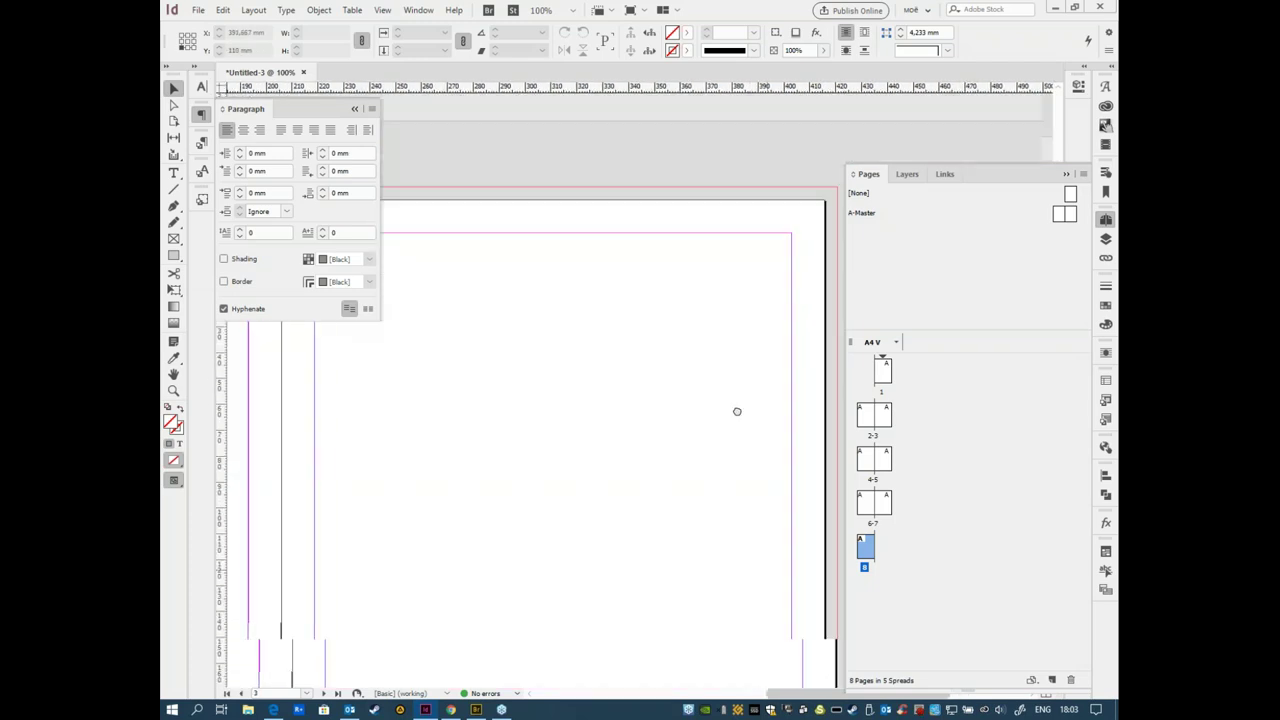
{"action": "scroll", "coordinate": [786, 483], "scroll_direction": "down", "scroll_amount": 3}
{"action": "scroll", "coordinate": [751, 437], "scroll_direction": "right", "scroll_amount": 2}
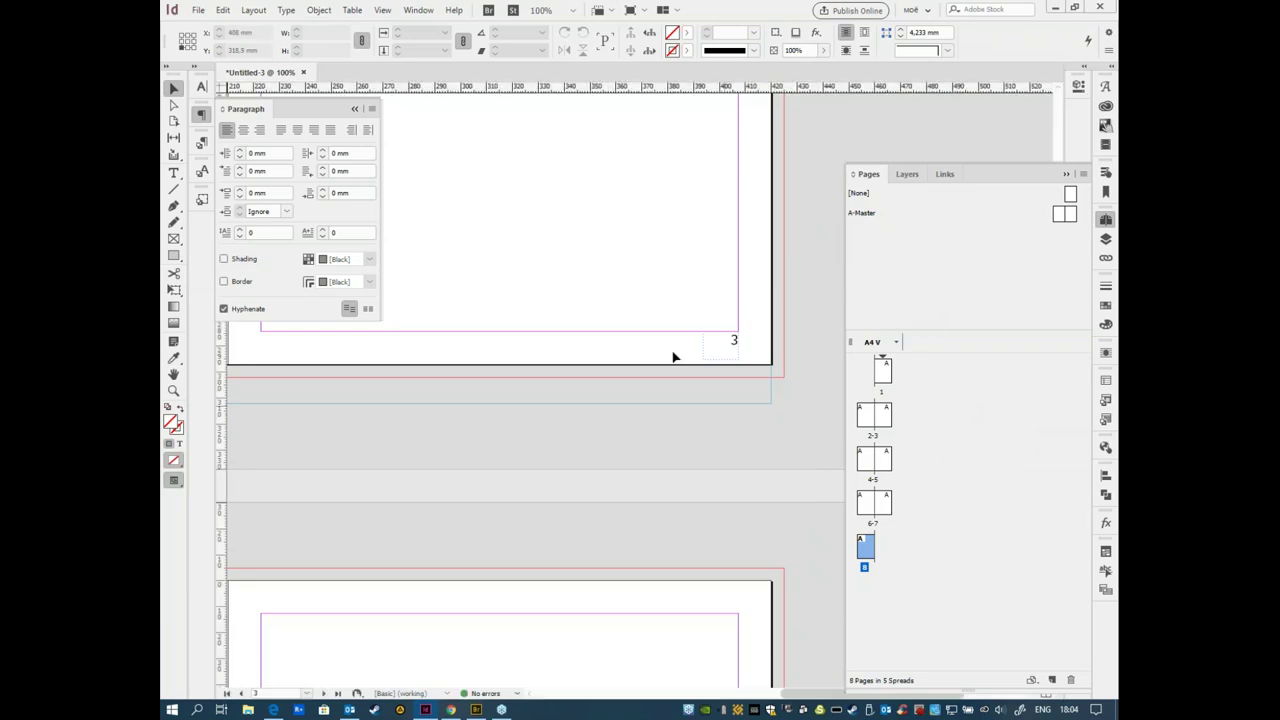
Step: On the left A-Master page, append a hyphen and the Chapter Number text variable to the page-number marker
{"action": "double_click", "coordinate": [1066, 213]}
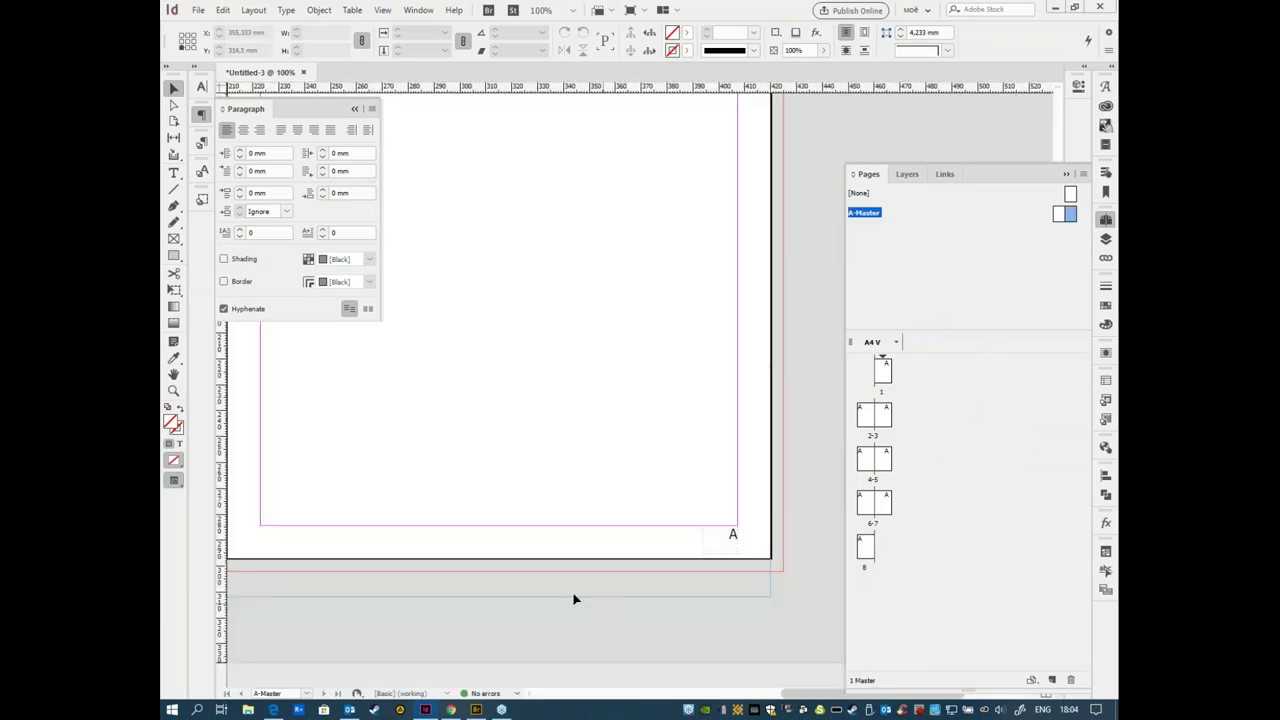
{"action": "scroll", "coordinate": [489, 517], "scroll_direction": "left", "scroll_amount": 5}
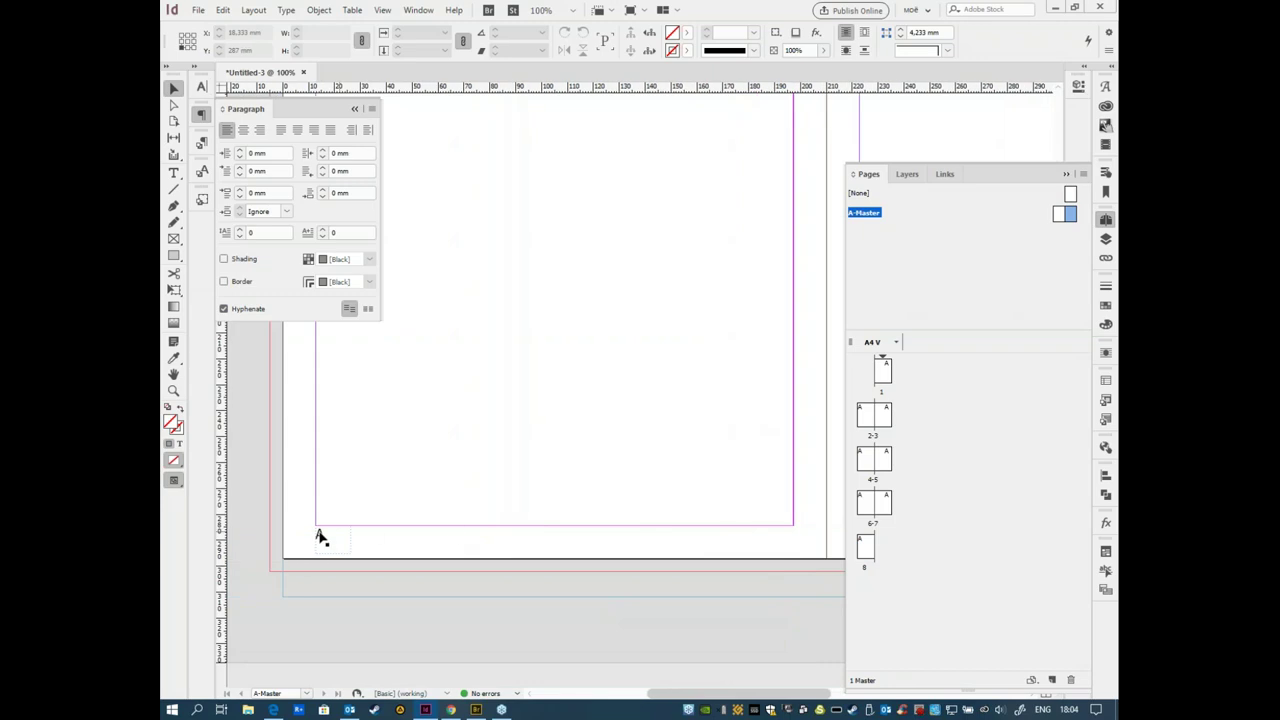
{"action": "double_click", "coordinate": [320, 534]}
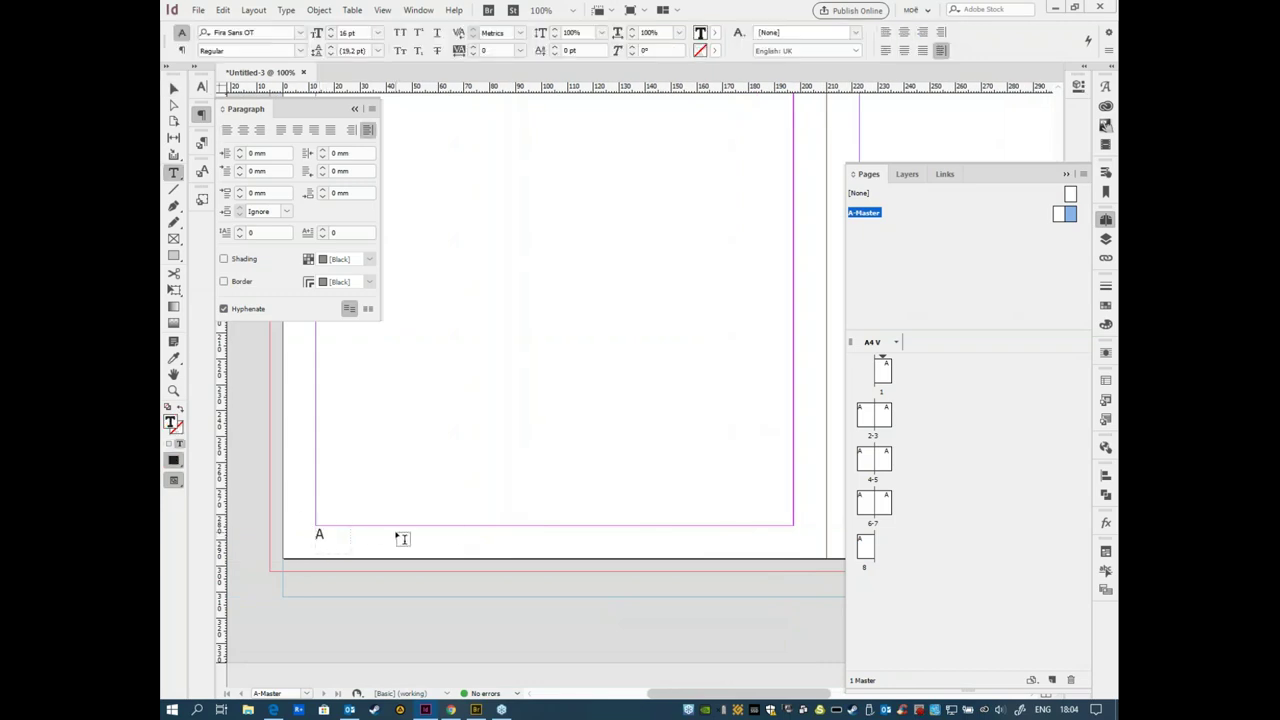
{"action": "type", "text": "-"}
{"action": "key", "text": "BackSpace"}
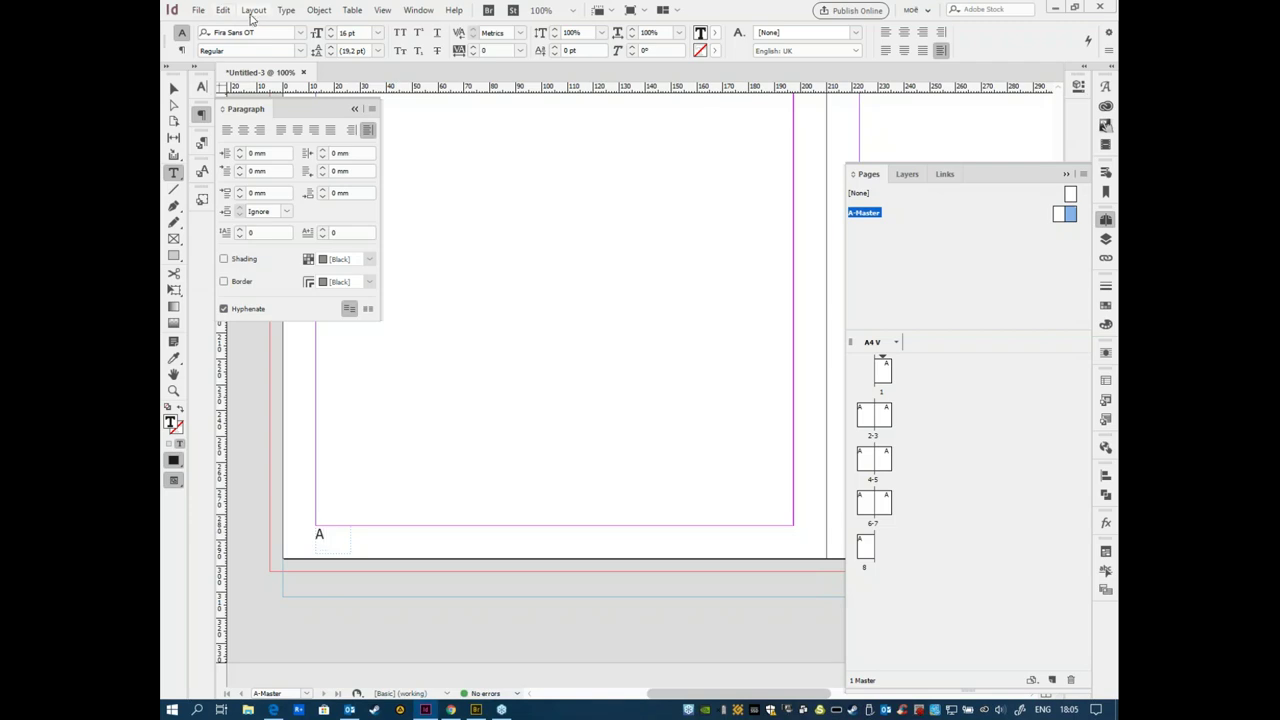
{"action": "left_click", "coordinate": [254, 11]}
{"action": "left_click", "coordinate": [254, 11]}
{"action": "left_click", "coordinate": [286, 11]}
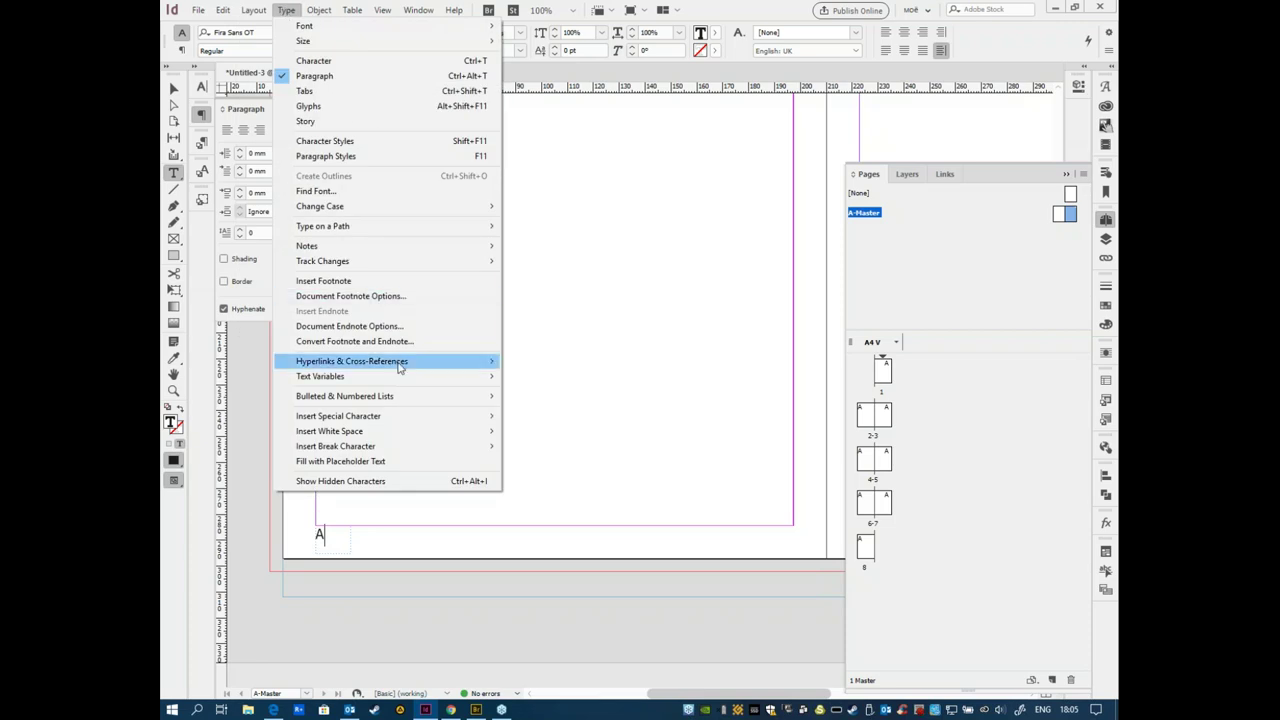
{"action": "mouse_move", "coordinate": [408, 384]}
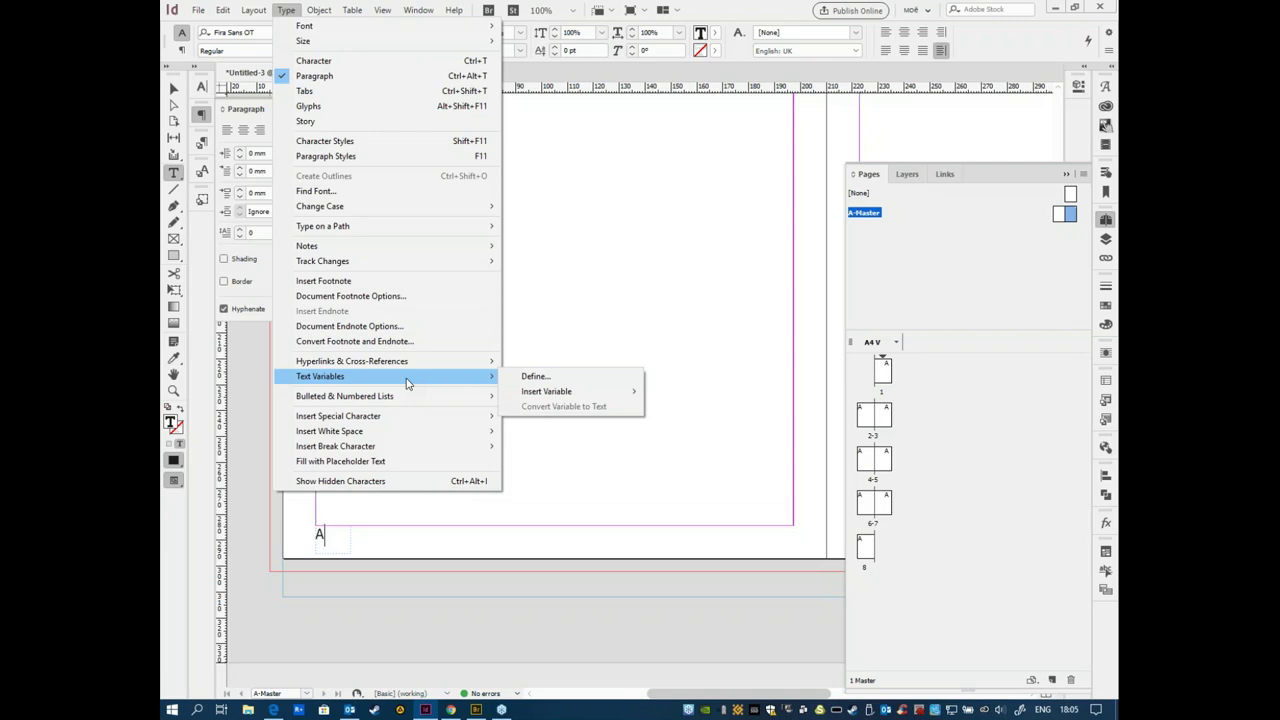
{"action": "mouse_move", "coordinate": [570, 394]}
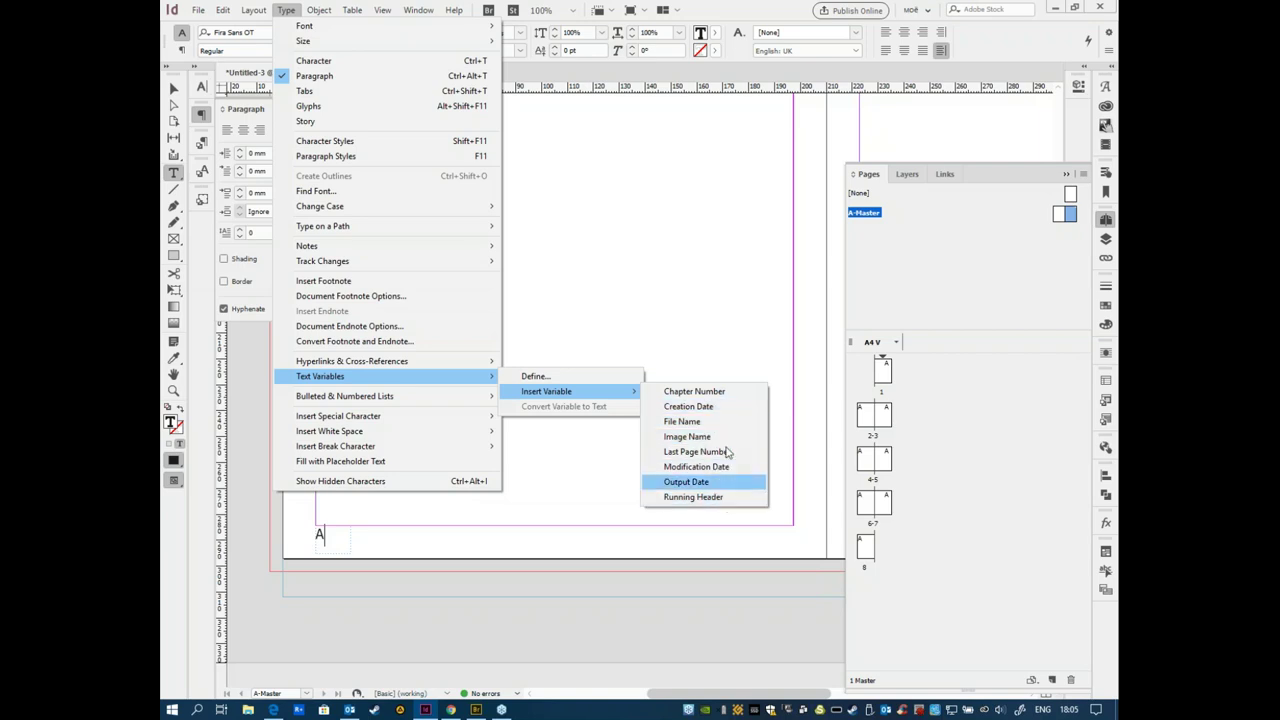
{"action": "left_click", "coordinate": [722, 391]}
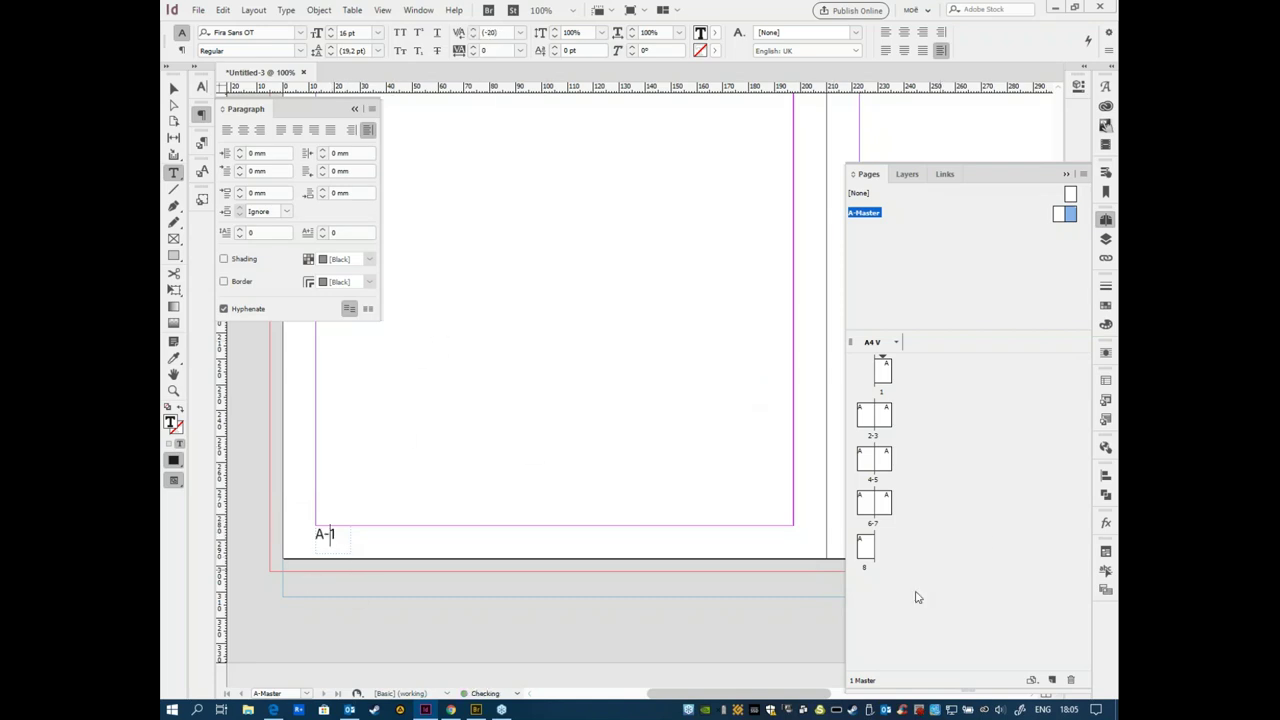
Step: Check how the page numbering reads on pages 8 and 1
{"action": "double_click", "coordinate": [866, 549]}
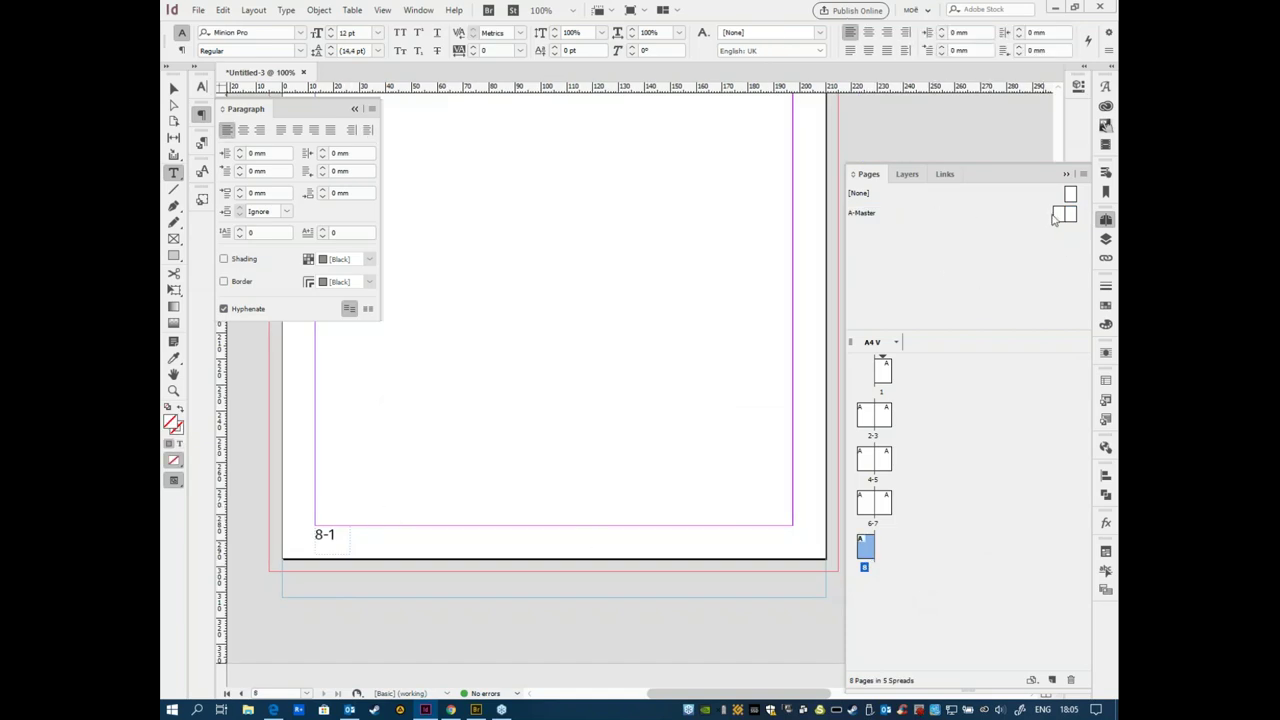
{"action": "left_click", "coordinate": [885, 372]}
{"action": "double_click", "coordinate": [885, 372]}
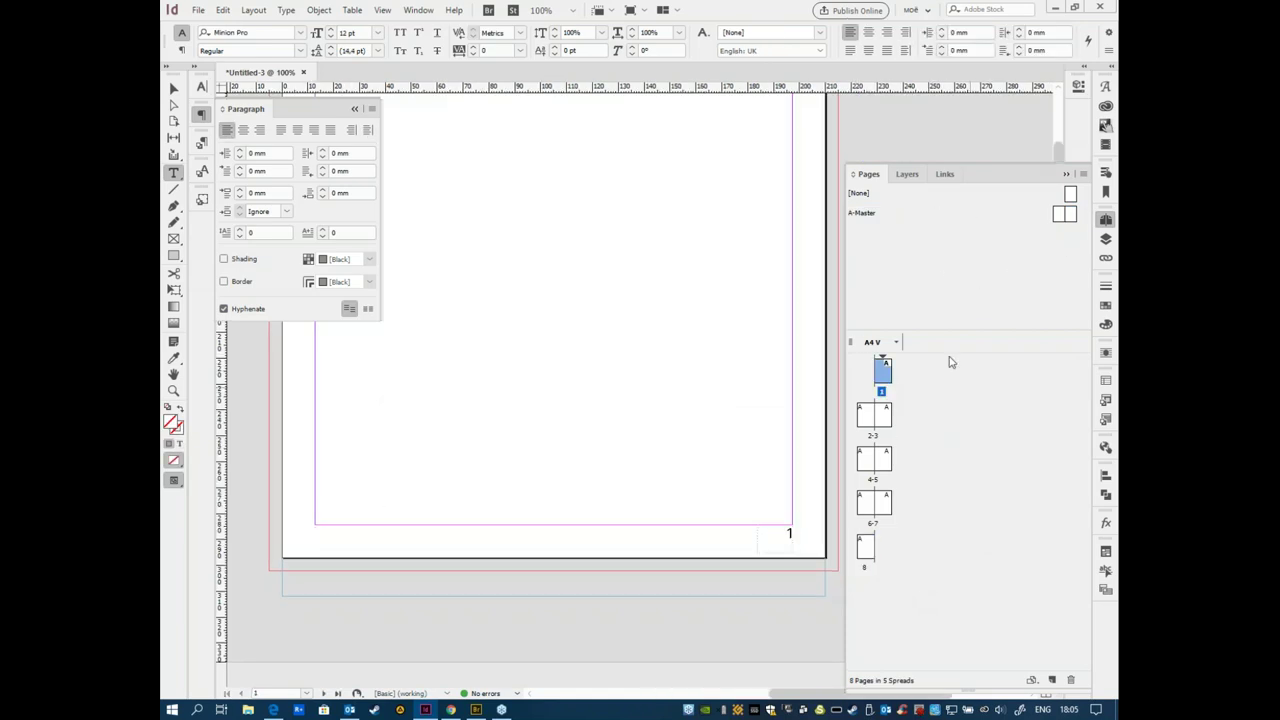
Step: Replace the chapter number variable on the left A-Master page with the Last Page Number variable
{"action": "double_click", "coordinate": [1060, 214]}
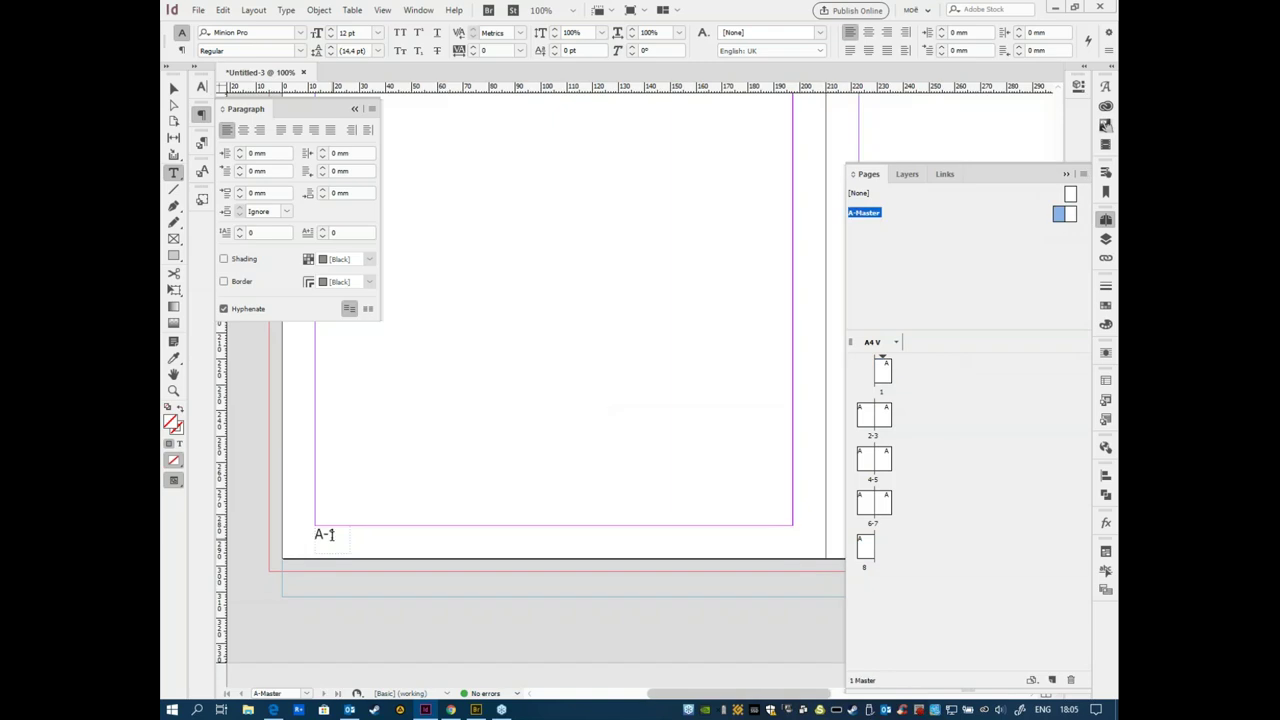
{"action": "double_click", "coordinate": [332, 533]}
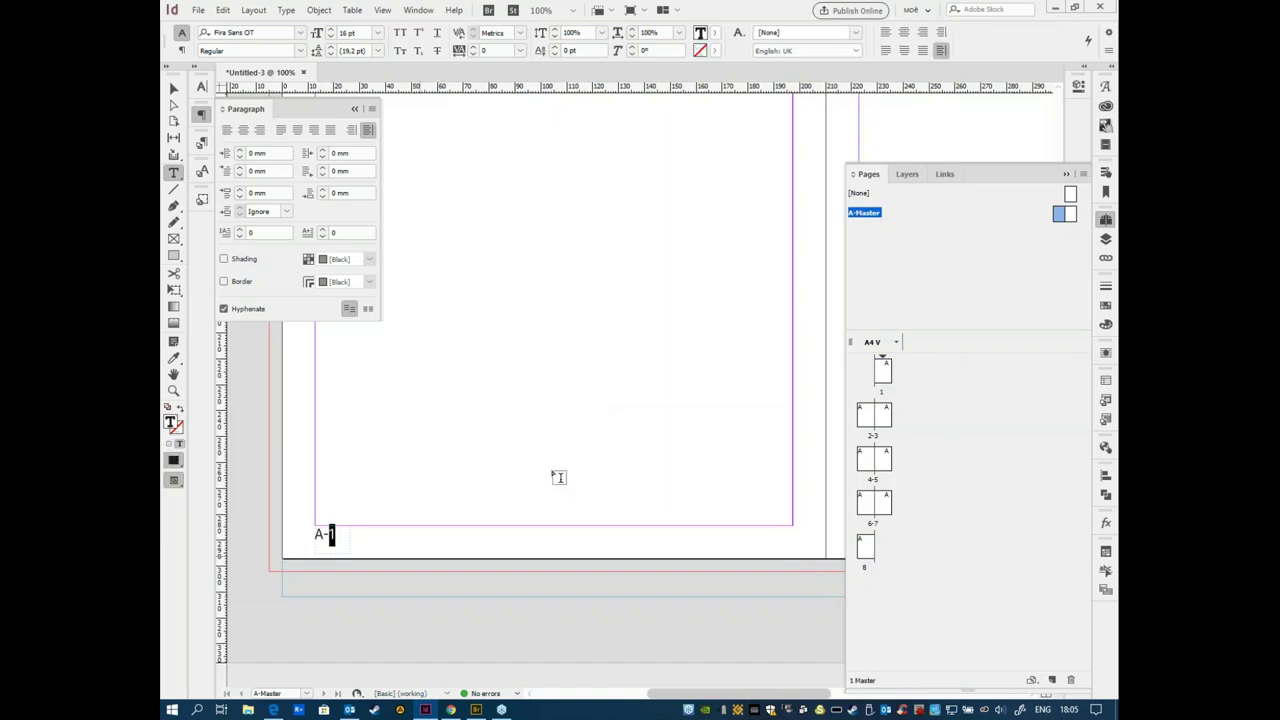
{"action": "left_click", "coordinate": [222, 10]}
{"action": "mouse_move", "coordinate": [286, 10]}
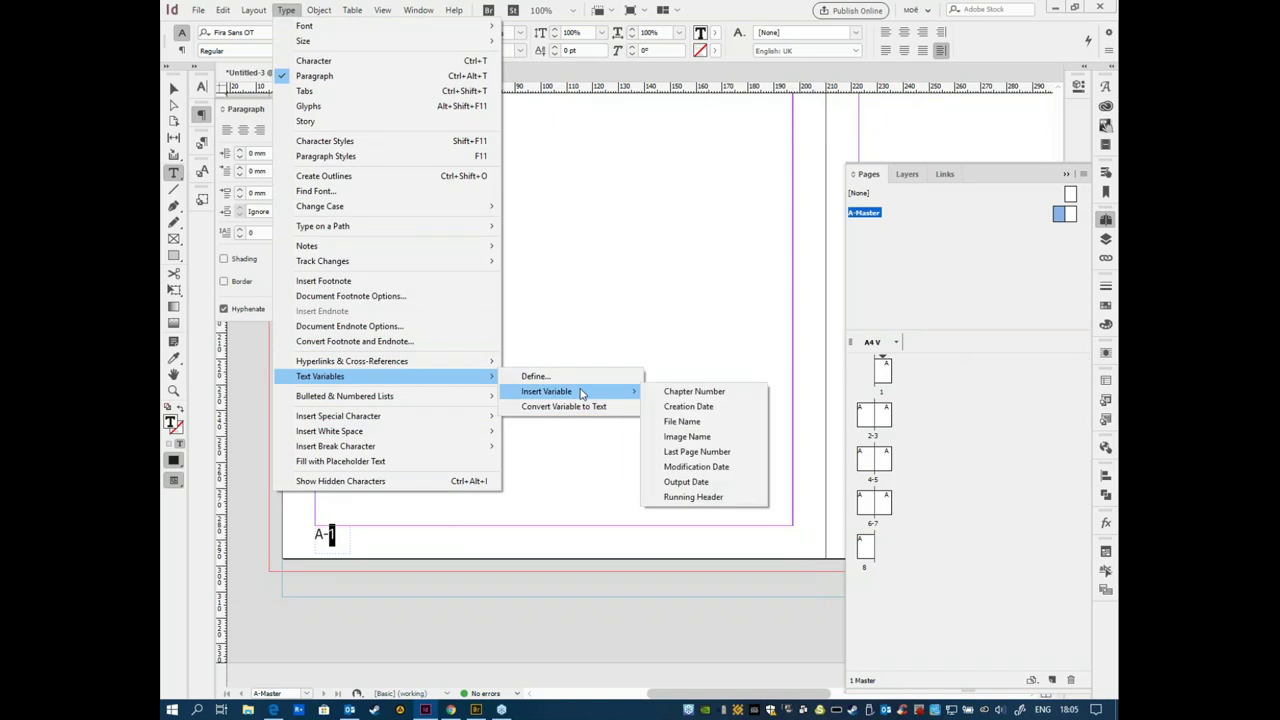
{"action": "left_click", "coordinate": [736, 453]}
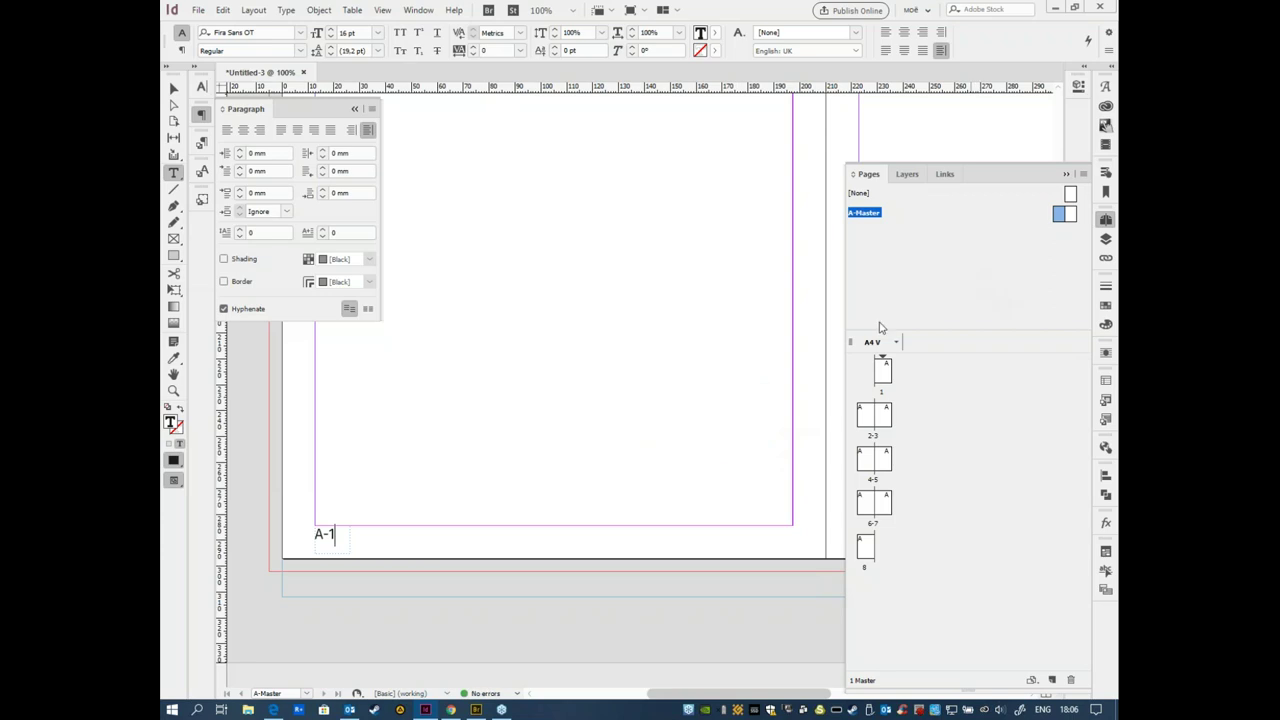
Step: Check how the page numbering reads on page 1 and across spread 2-3
{"action": "double_click", "coordinate": [885, 375]}
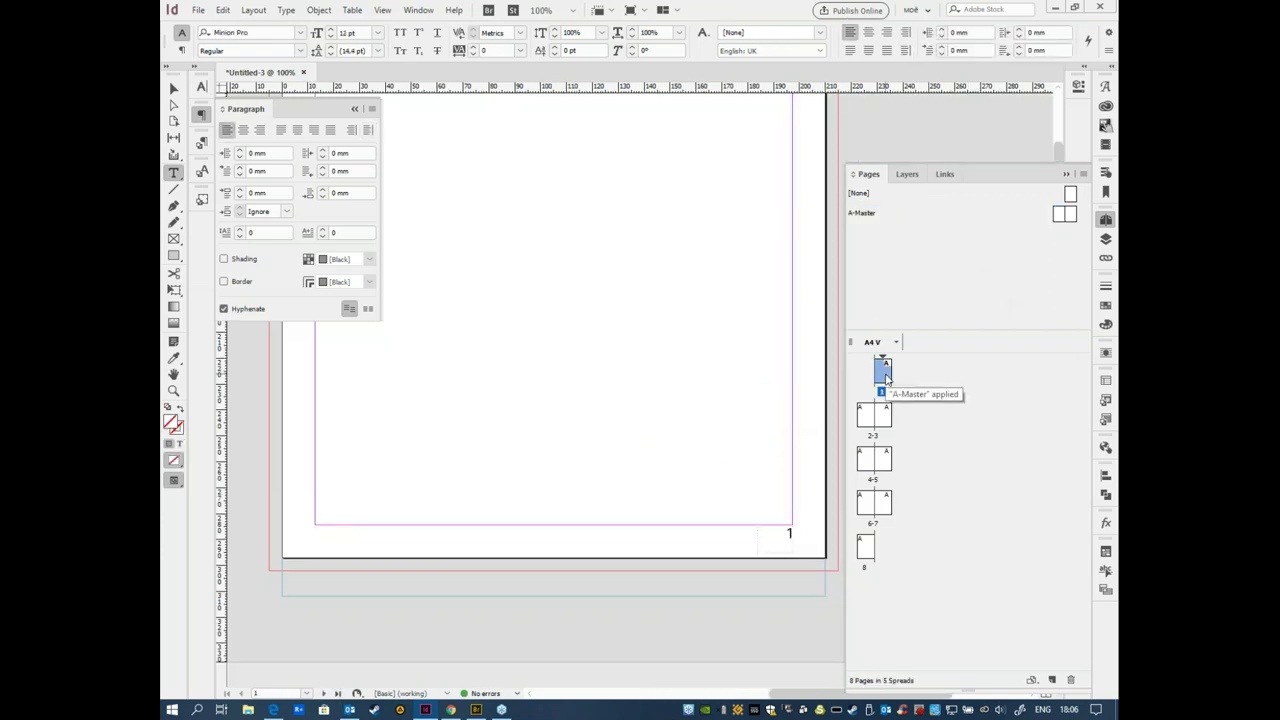
{"action": "double_click", "coordinate": [866, 420]}
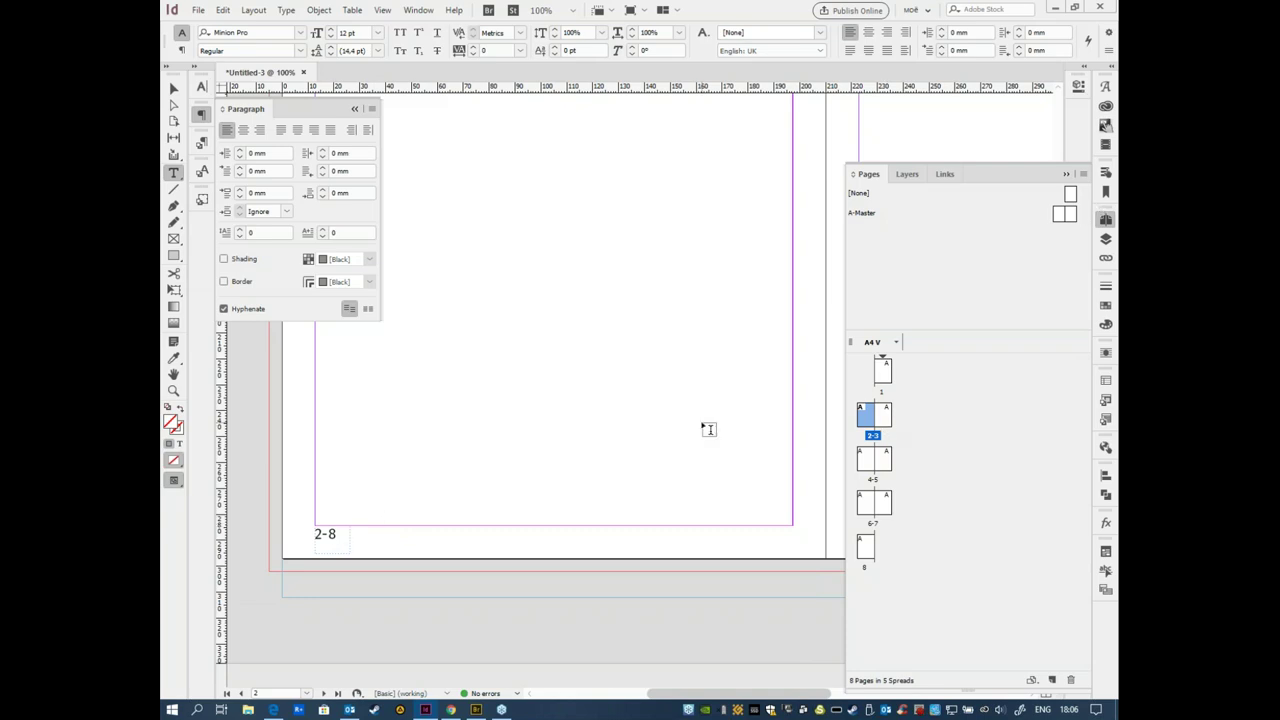
{"action": "left_click", "coordinate": [174, 88]}
{"action": "left_click_drag", "start_coordinate": [545, 444], "coordinate": [335, 427]}
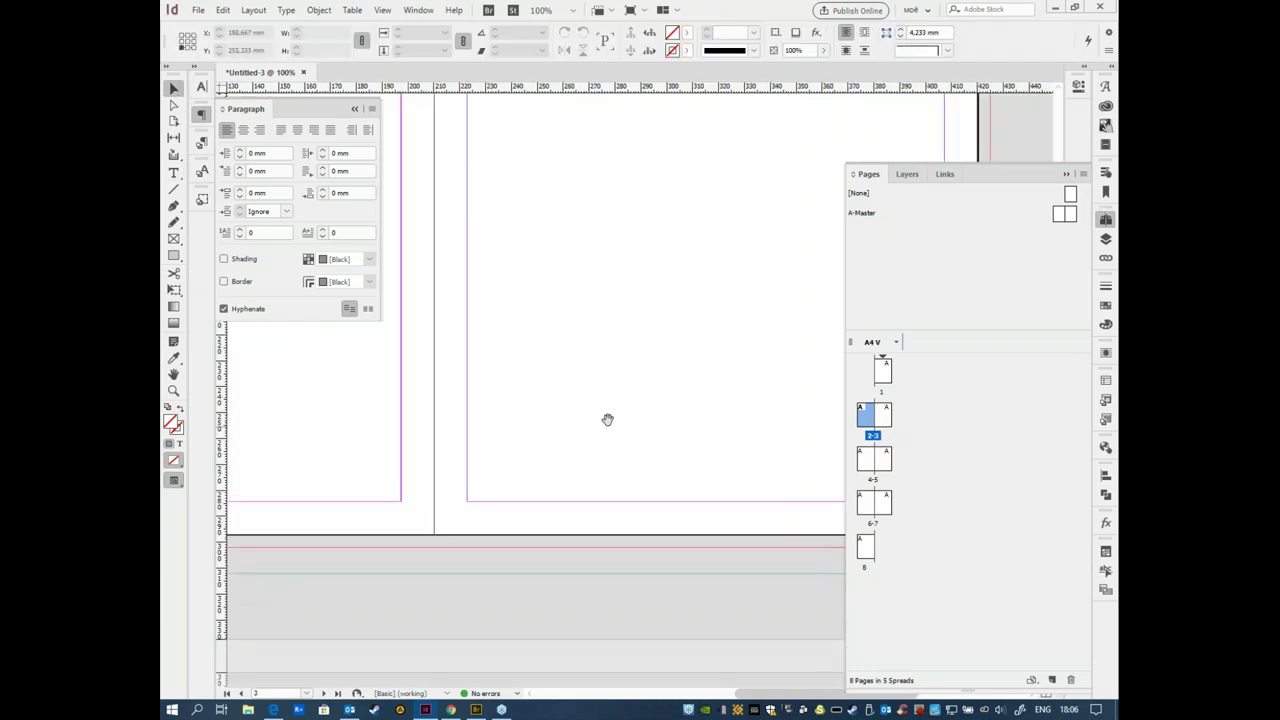
{"action": "scroll", "coordinate": [640, 420], "scroll_direction": "right", "scroll_amount": 10}
{"action": "left_click_drag", "start_coordinate": [640, 420], "coordinate": [571, 583]}
Step: On the right A-Master page, append a hyphen and the Last Page Number text variable to the page-number marker
{"action": "double_click", "coordinate": [1075, 212]}
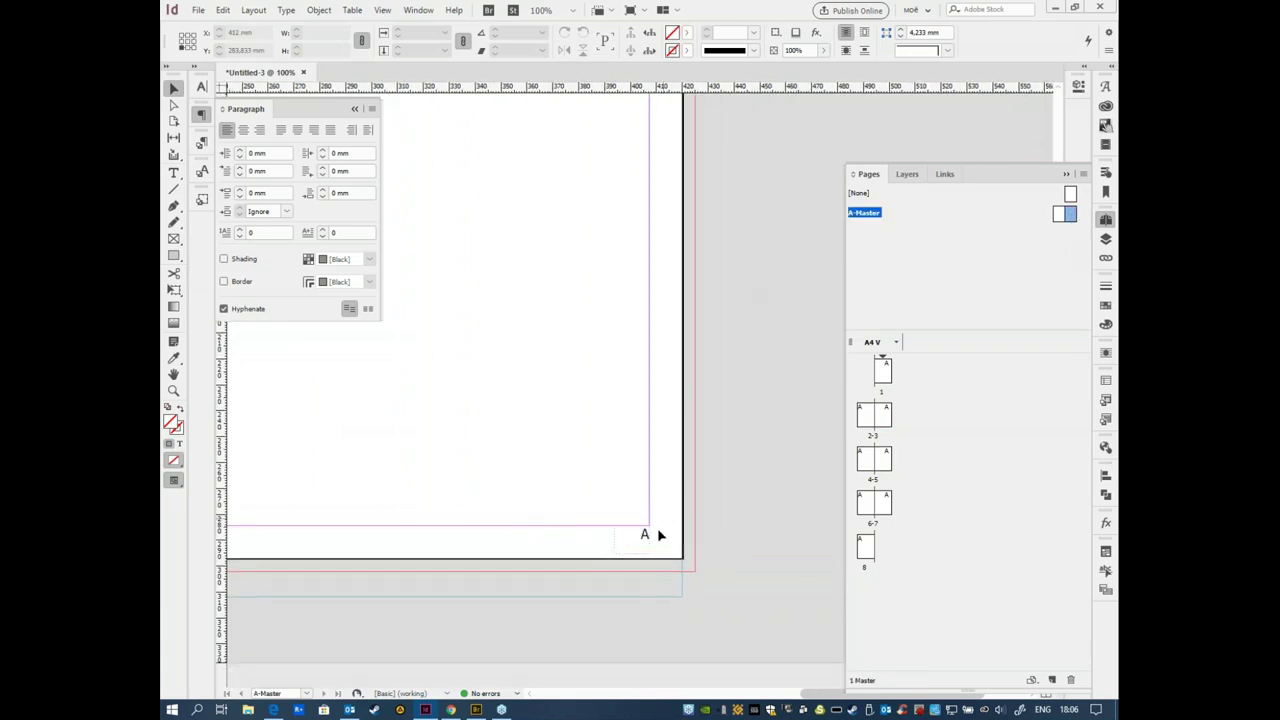
{"action": "double_click", "coordinate": [645, 535]}
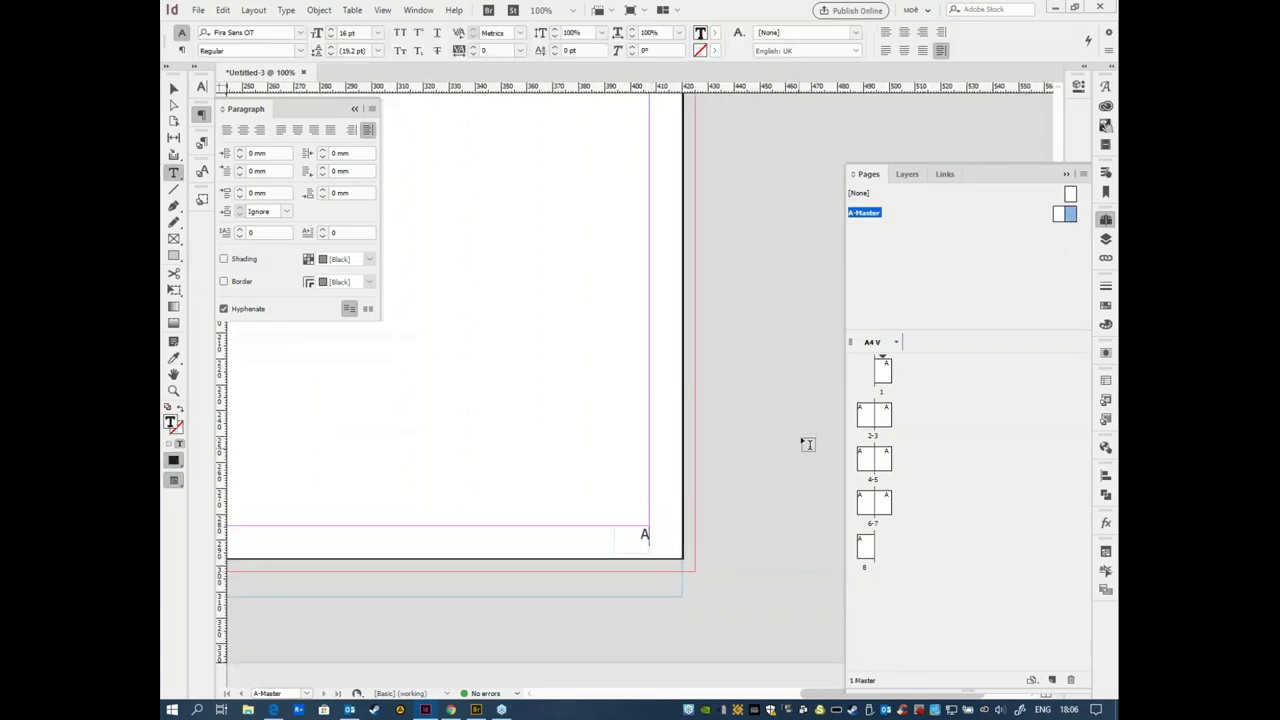
{"action": "type", "text": "-"}
{"action": "left_click", "coordinate": [254, 10]}
{"action": "mouse_move", "coordinate": [380, 377]}
{"action": "mouse_move", "coordinate": [600, 392]}
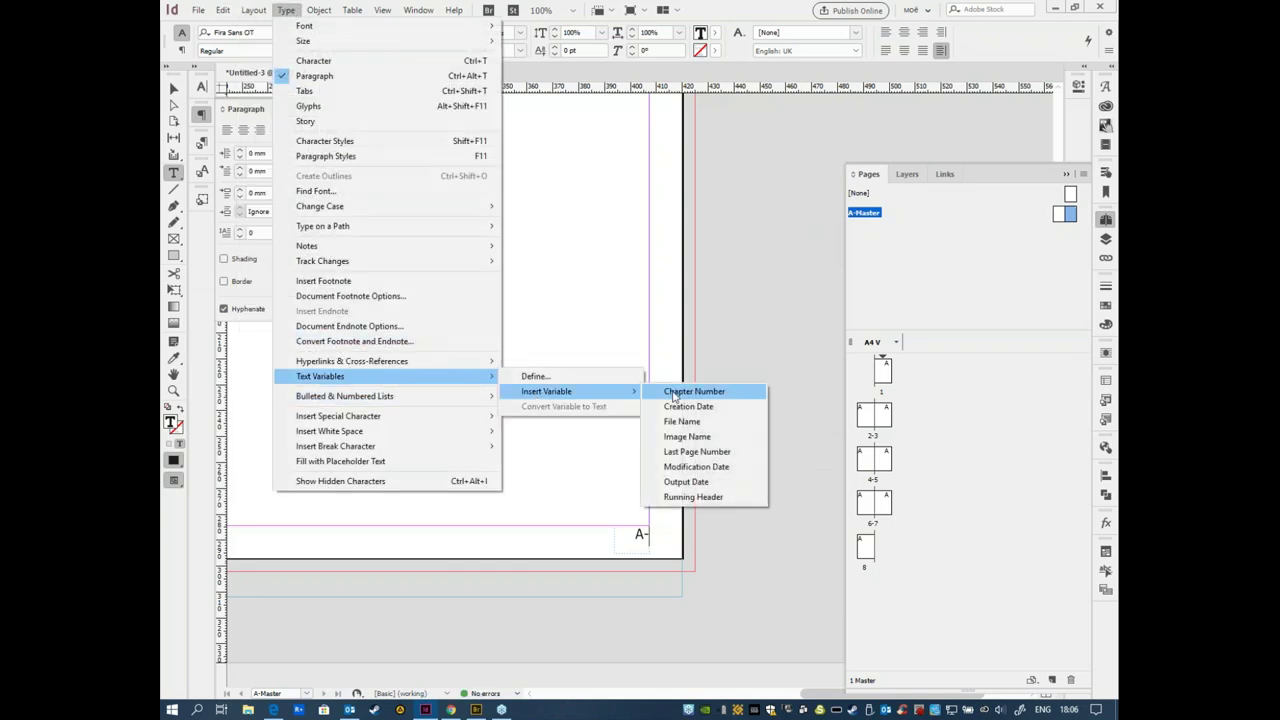
{"action": "left_click", "coordinate": [712, 452]}
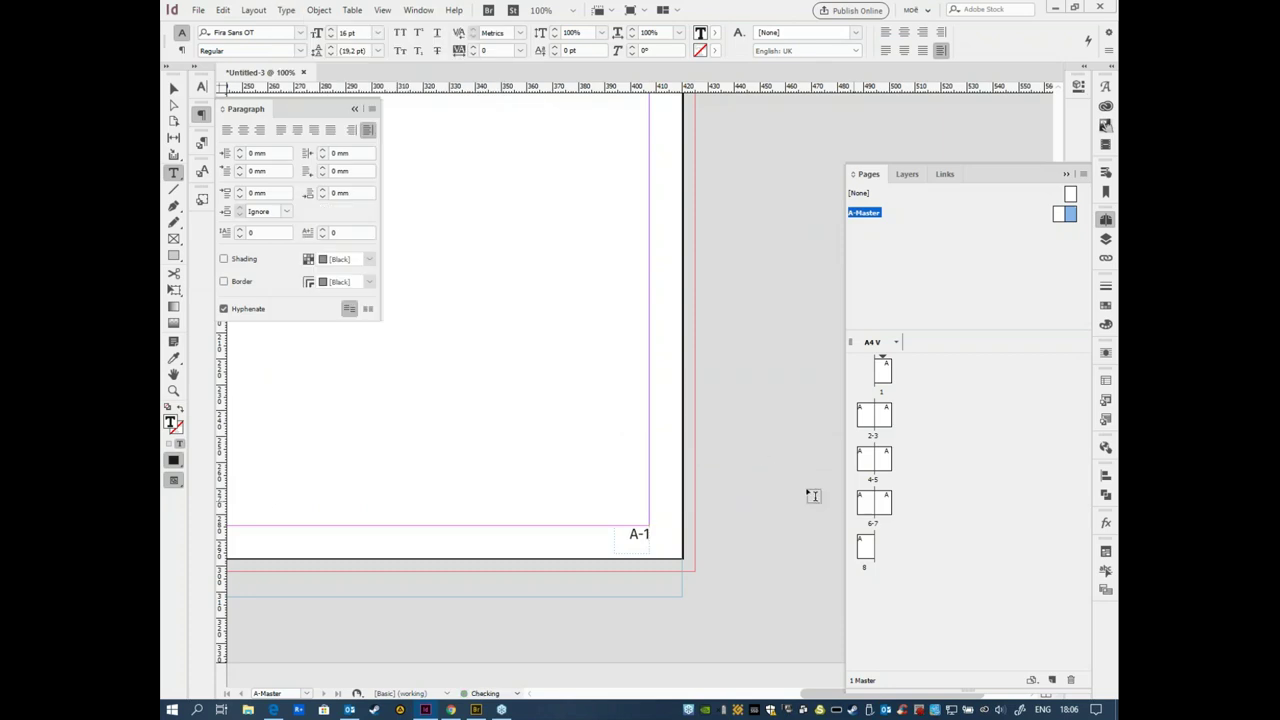
{"action": "key", "text": "Escape"}
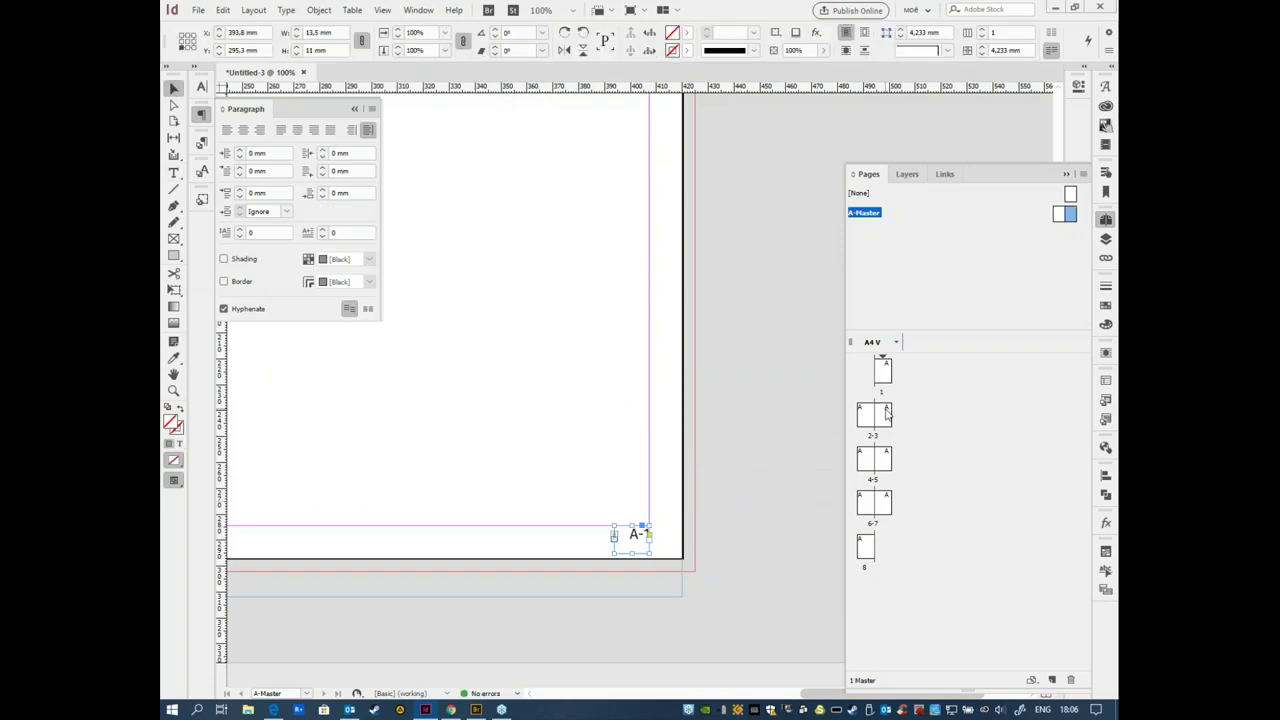
Step: Check the page numbering on page 3 and return to the upper part of page 1
{"action": "double_click", "coordinate": [886, 413]}
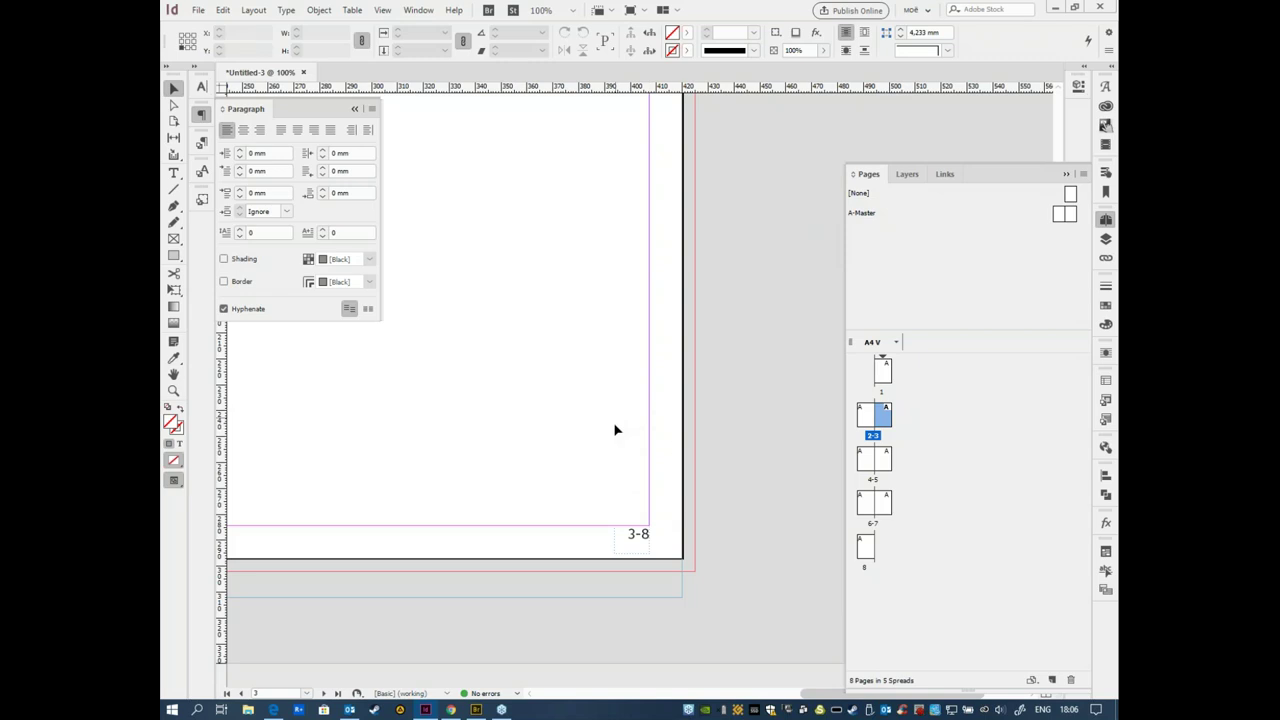
{"action": "left_click_drag", "start_coordinate": [574, 474], "coordinate": [840, 474]}
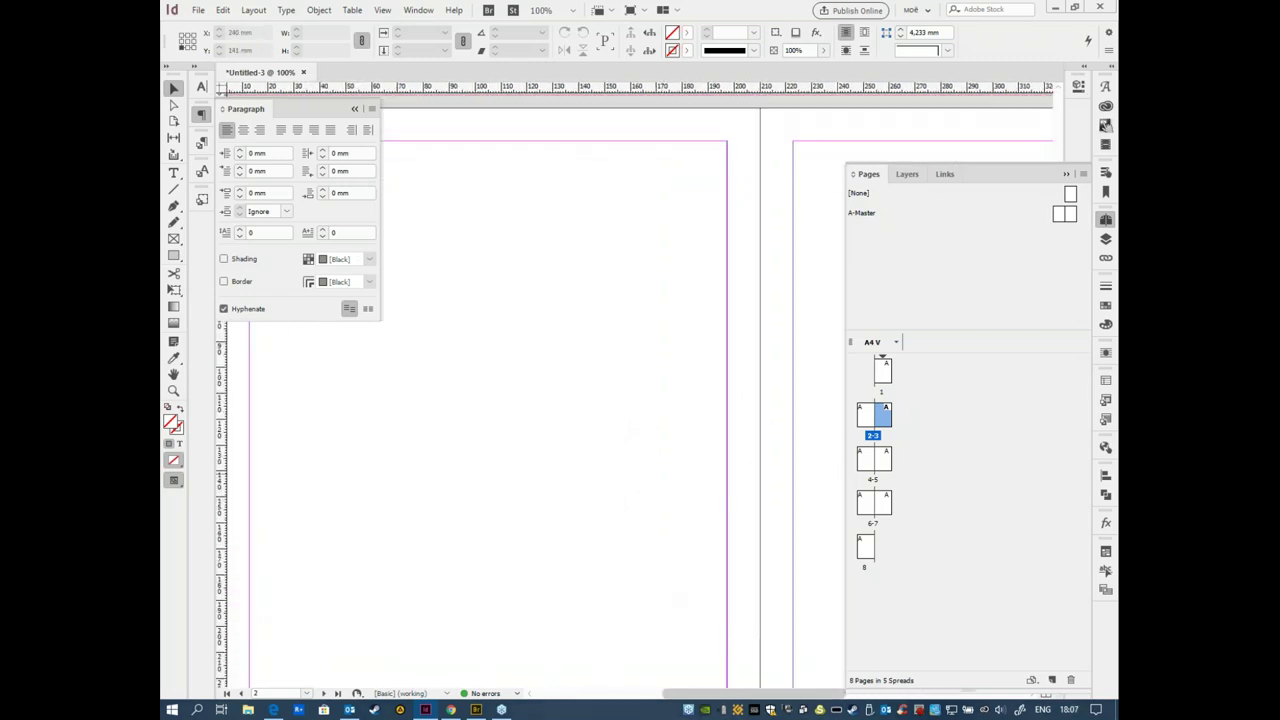
{"action": "left_click_drag", "start_coordinate": [766, 297], "coordinate": [820, 310]}
{"action": "left_click_drag", "start_coordinate": [506, 594], "coordinate": [580, 577]}
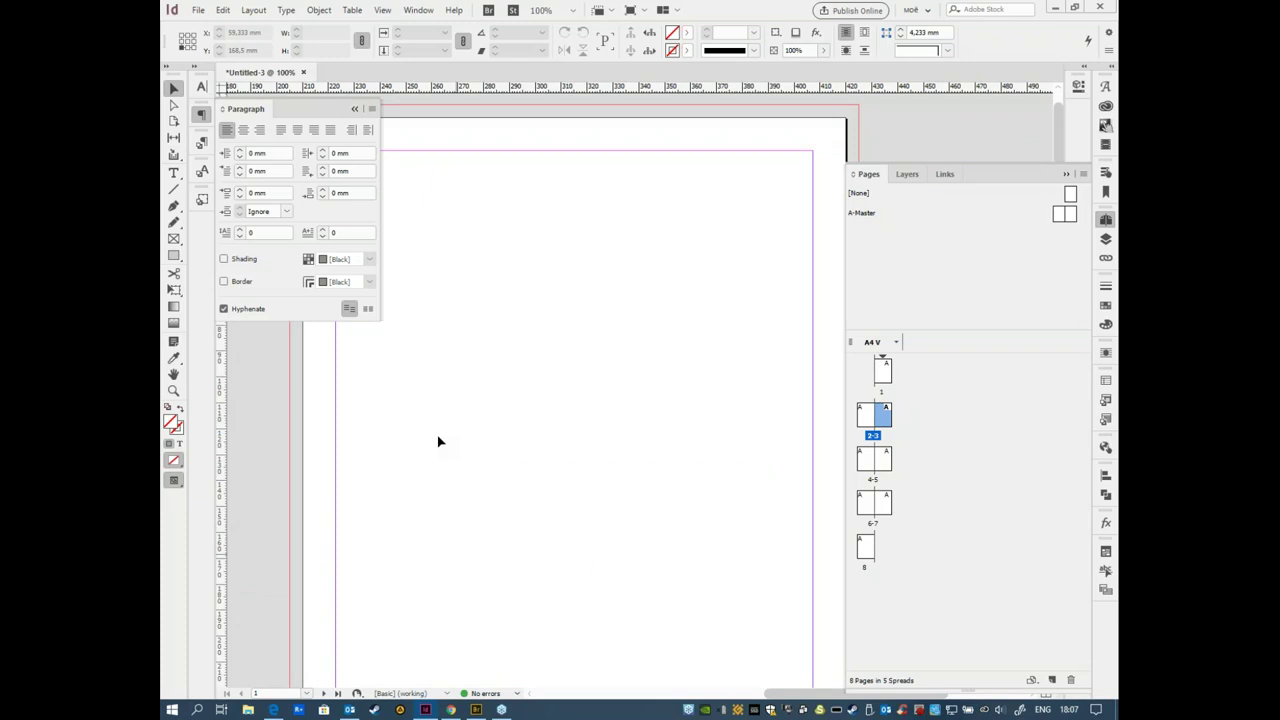
Step: Switch to Adobe Bridge and open the фш1 folder inside the Курсы folder
{"action": "left_click", "coordinate": [476, 710]}
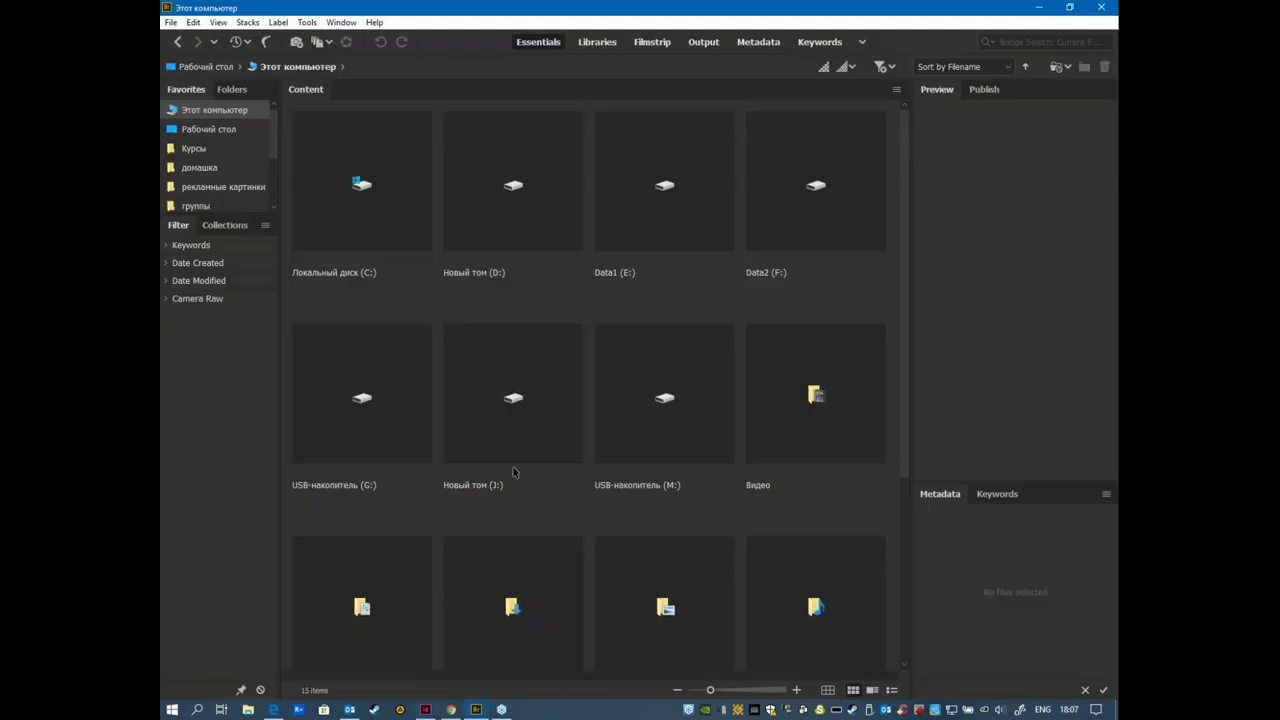
{"action": "left_click", "coordinate": [224, 150]}
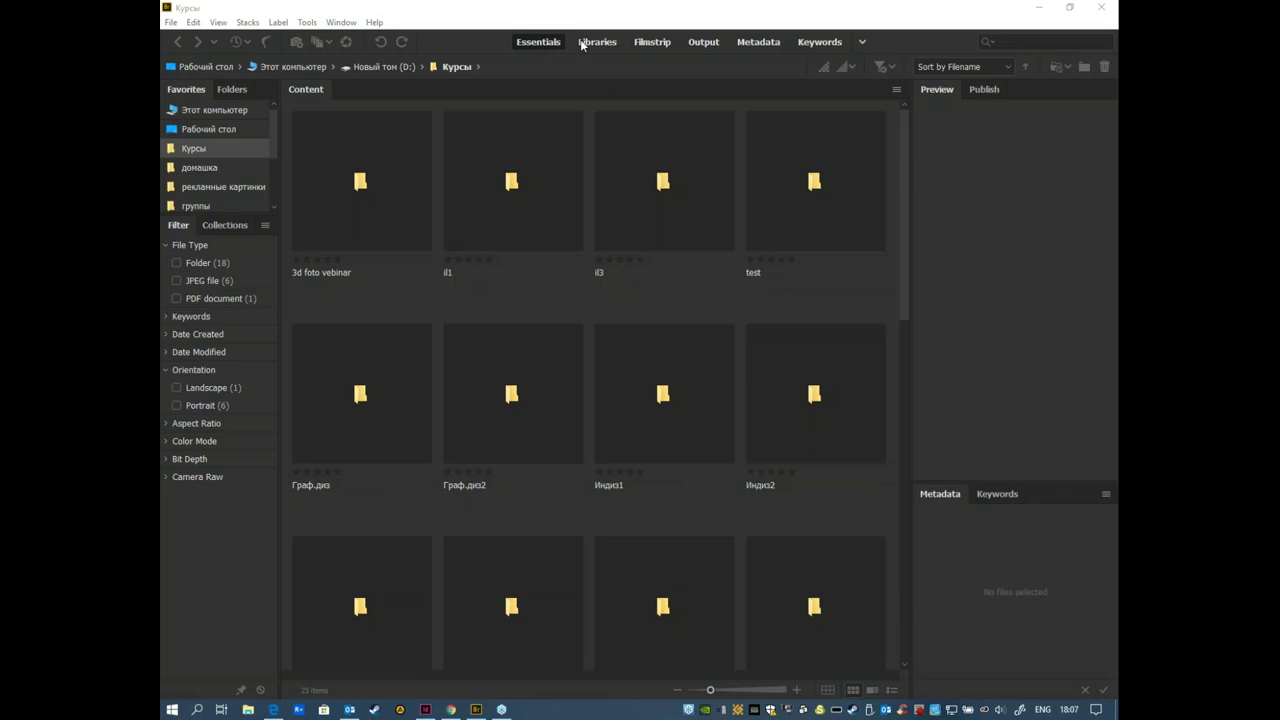
{"action": "scroll", "coordinate": [653, 540], "scroll_direction": "down", "scroll_amount": 5}
{"action": "scroll", "coordinate": [600, 510], "scroll_direction": "up", "scroll_amount": 2}
{"action": "scroll", "coordinate": [573, 503], "scroll_direction": "down", "scroll_amount": 2}
{"action": "scroll", "coordinate": [568, 495], "scroll_direction": "up", "scroll_amount": 3}
{"action": "scroll", "coordinate": [683, 522], "scroll_direction": "down", "scroll_amount": 2}
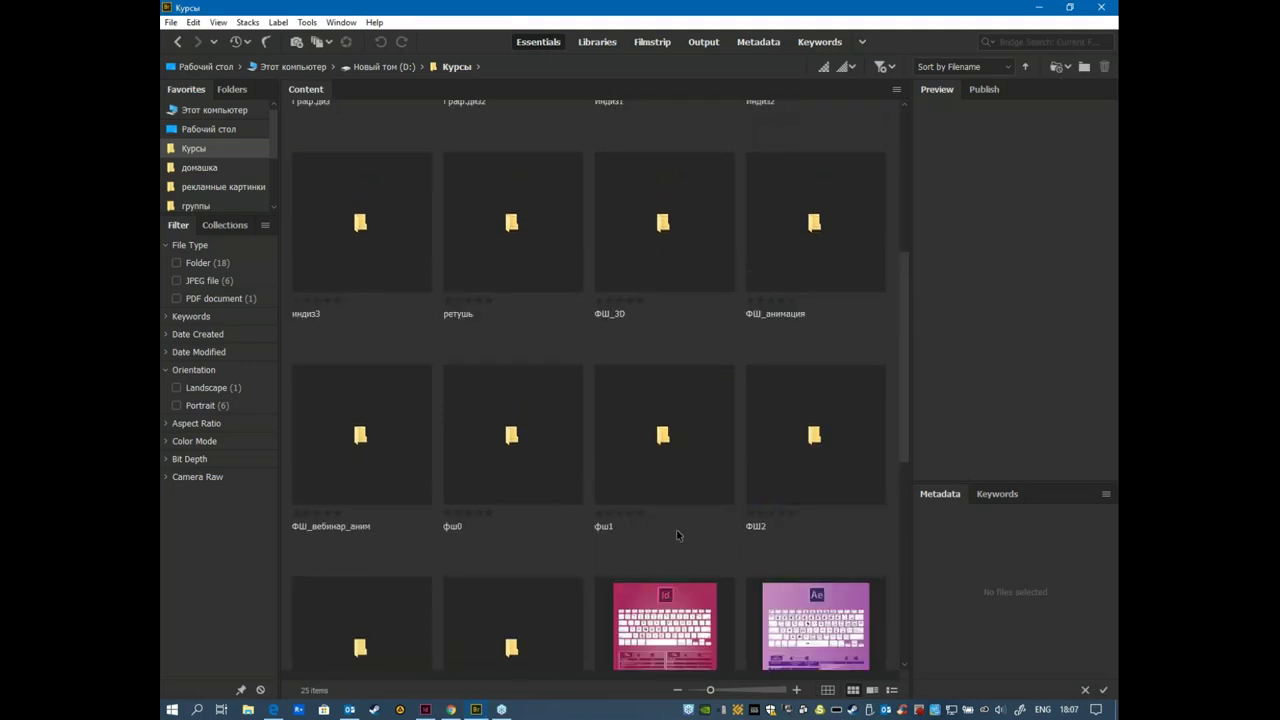
{"action": "left_click", "coordinate": [625, 432]}
{"action": "double_click", "coordinate": [333, 470]}
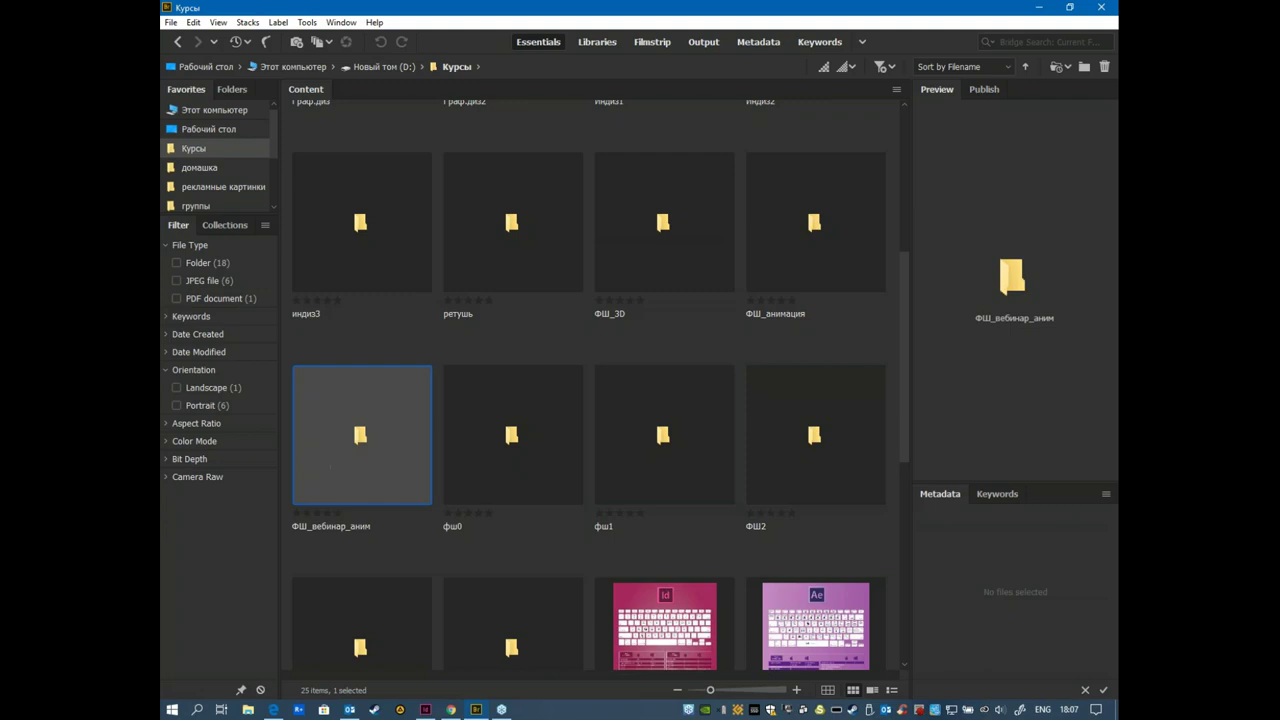
{"action": "key", "text": "ctrl+Up"}
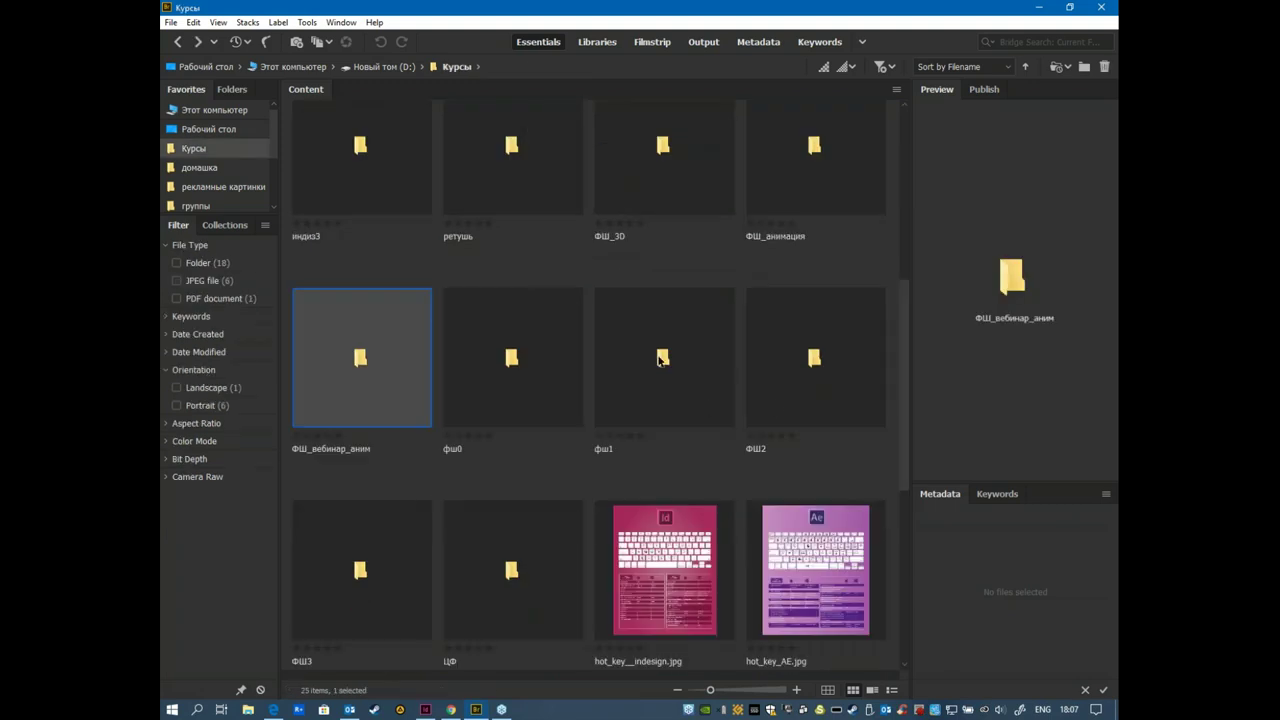
{"action": "double_click", "coordinate": [663, 357]}
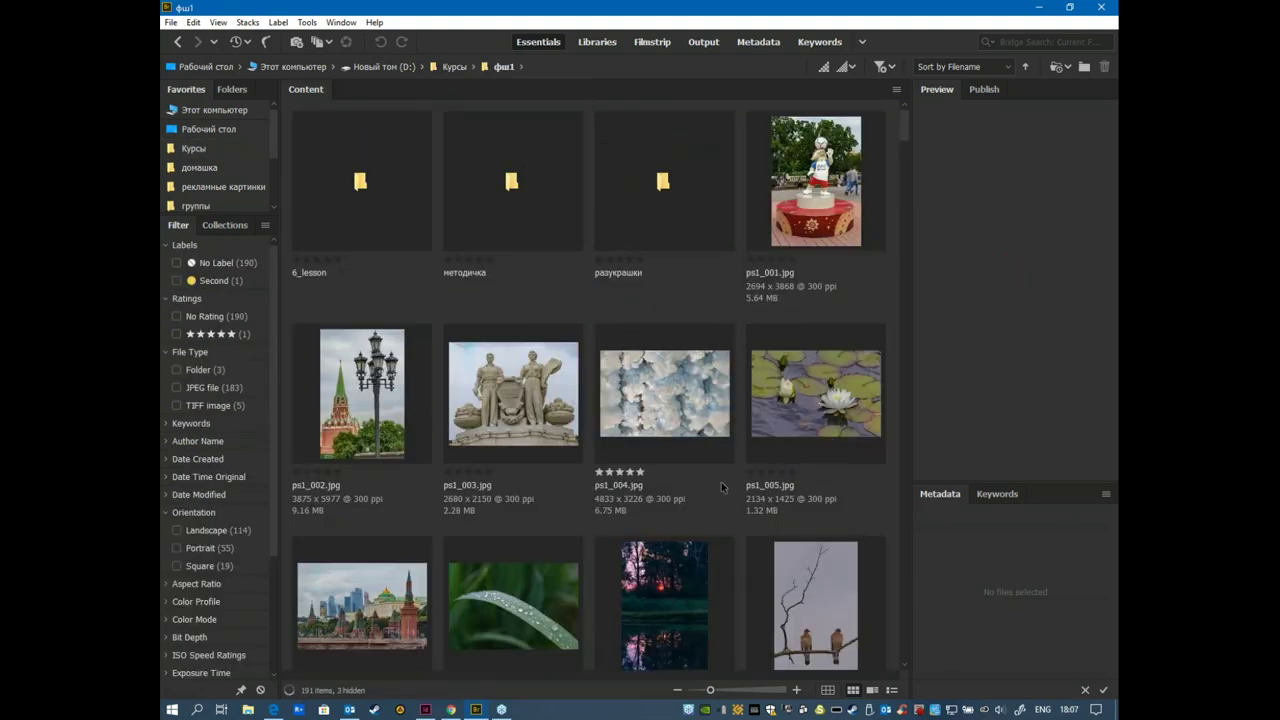
Step: Place ps1_001.jpg on page 1 at about 68 × 98 mm and align it with the upper-left margin corner
{"action": "left_click", "coordinate": [821, 200]}
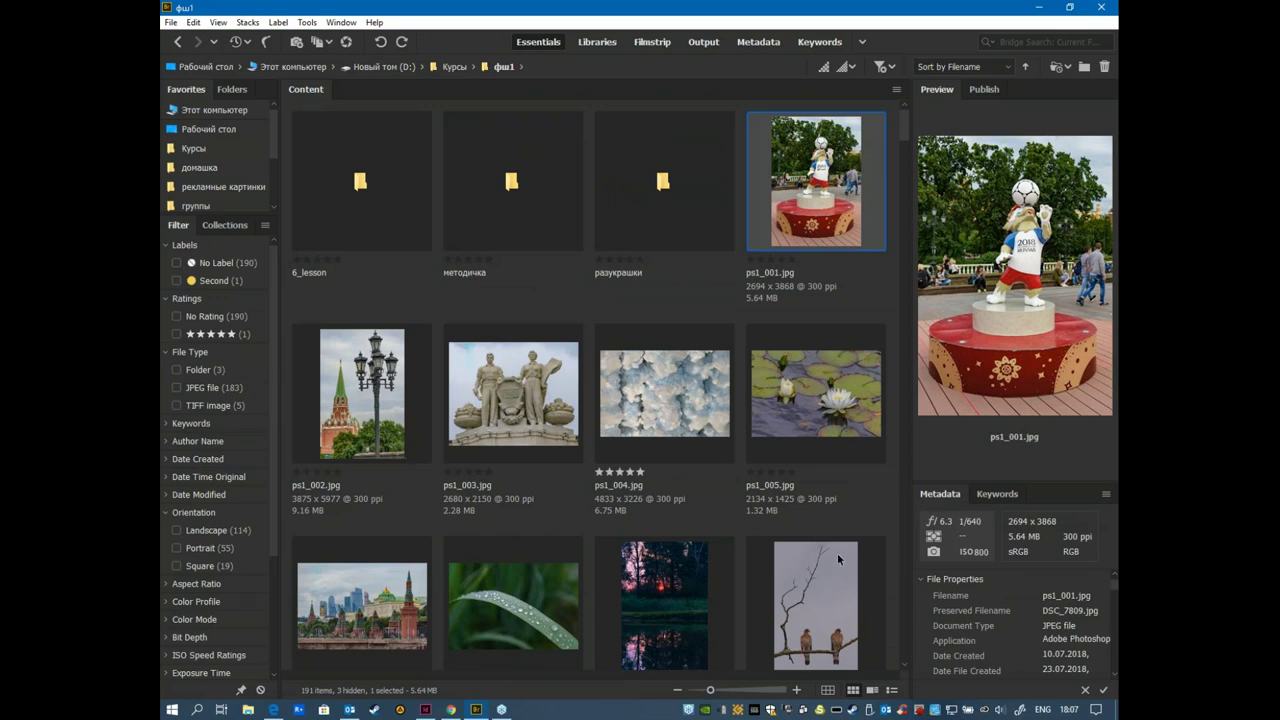
{"action": "left_click_drag", "start_coordinate": [819, 208], "coordinate": [606, 460]}
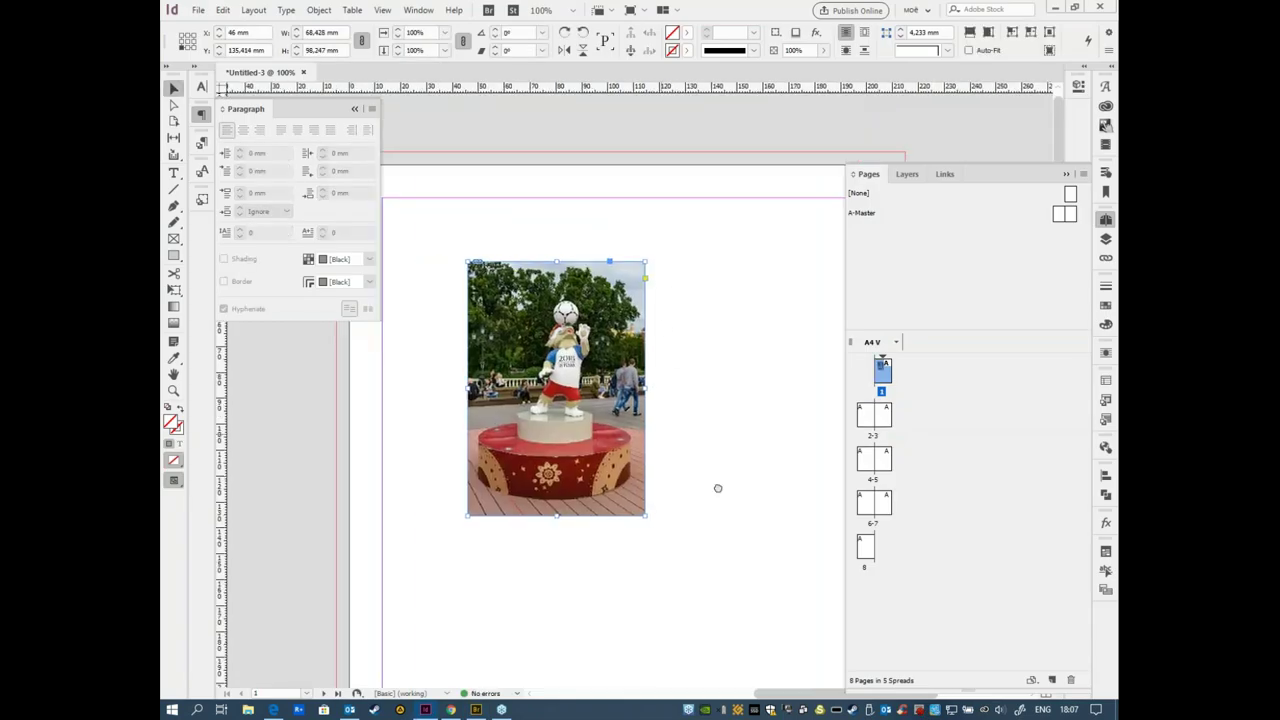
{"action": "left_click_drag", "start_coordinate": [584, 506], "coordinate": [500, 437]}
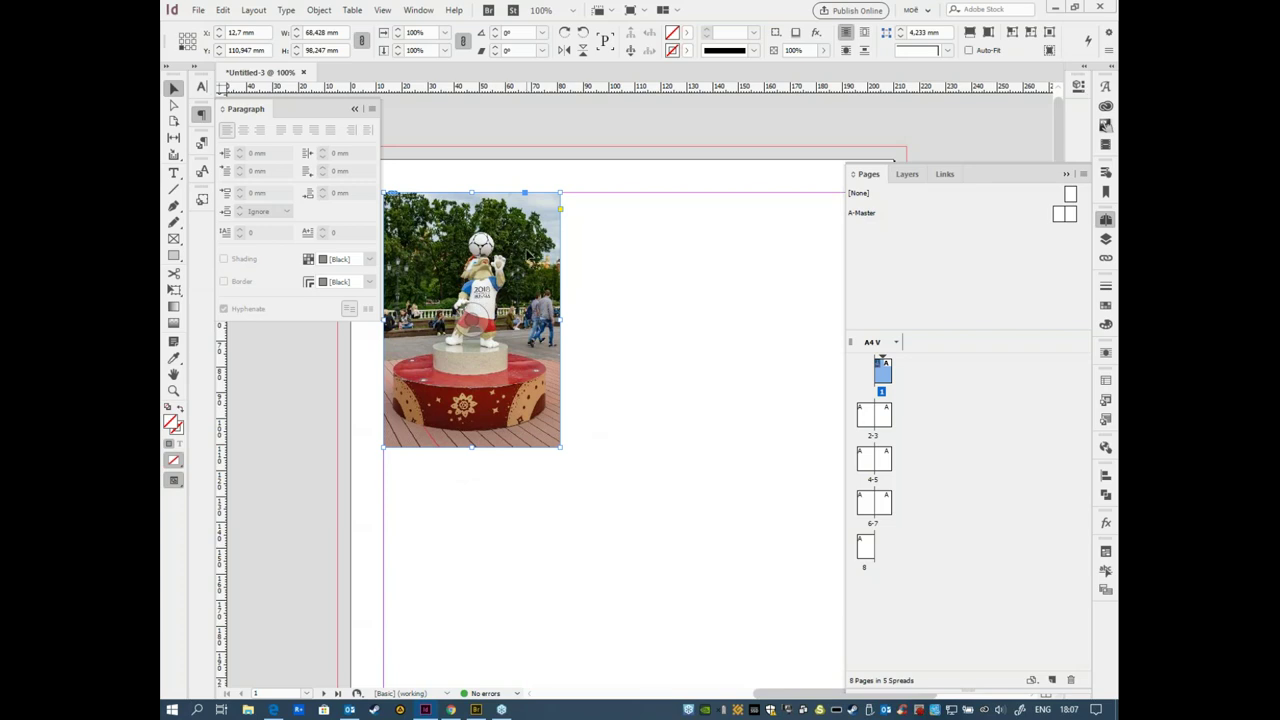
{"action": "key", "text": "ctrl+shift+a"}
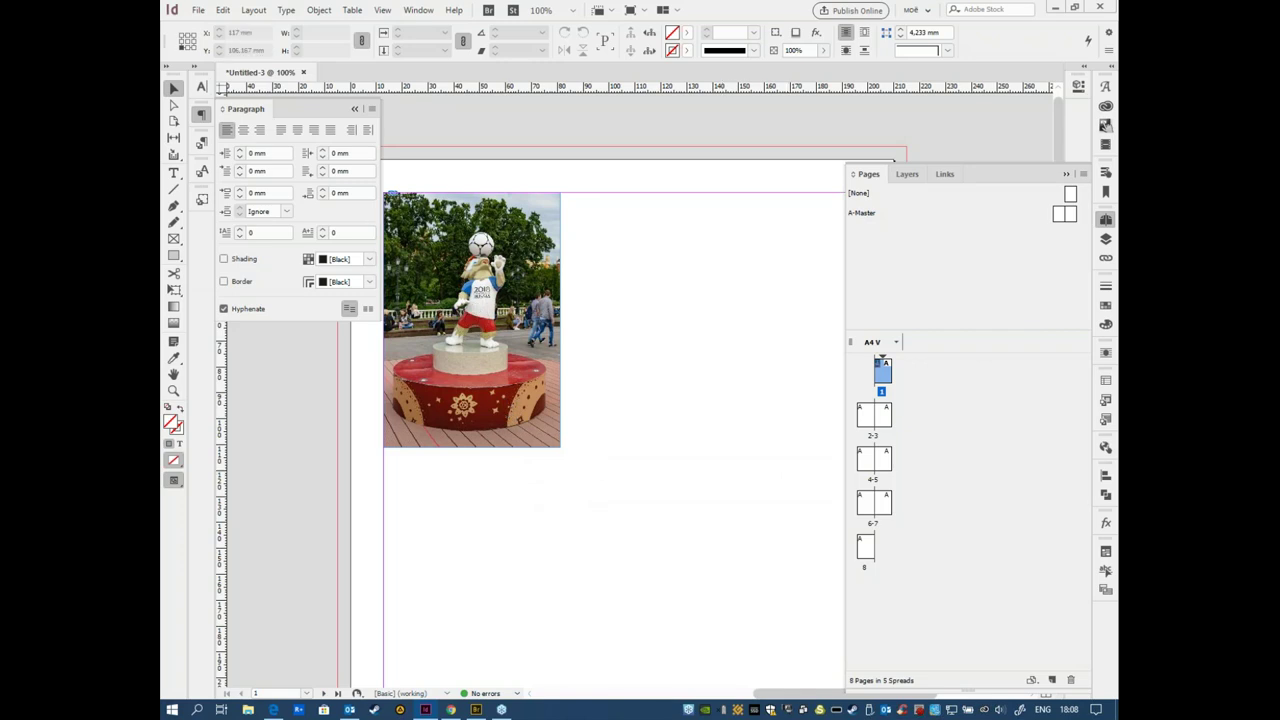
Step: Create a text frame about 68 × 13 mm under the photo on page 1 and move it over the photo's lower part
{"action": "left_click", "coordinate": [174, 173]}
{"action": "left_click_drag", "start_coordinate": [560, 485], "coordinate": [383, 453]}
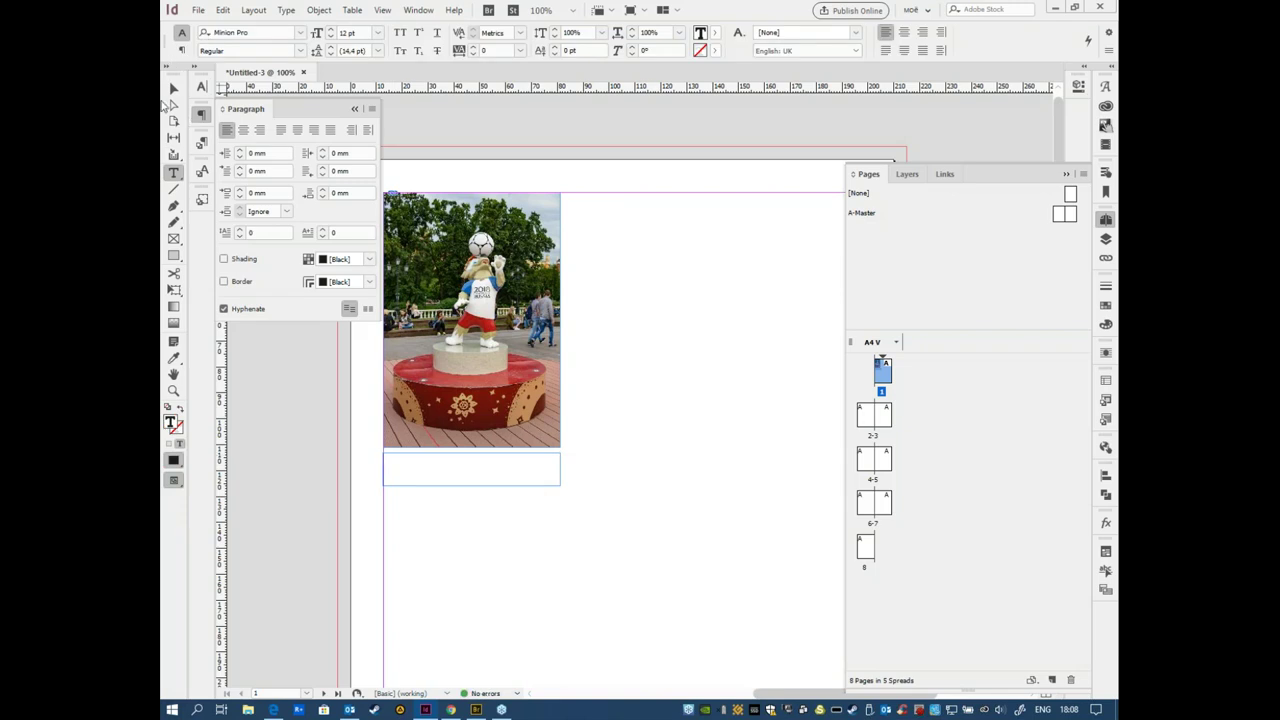
{"action": "left_click", "coordinate": [174, 88]}
{"action": "left_click_drag", "start_coordinate": [527, 469], "coordinate": [524, 433]}
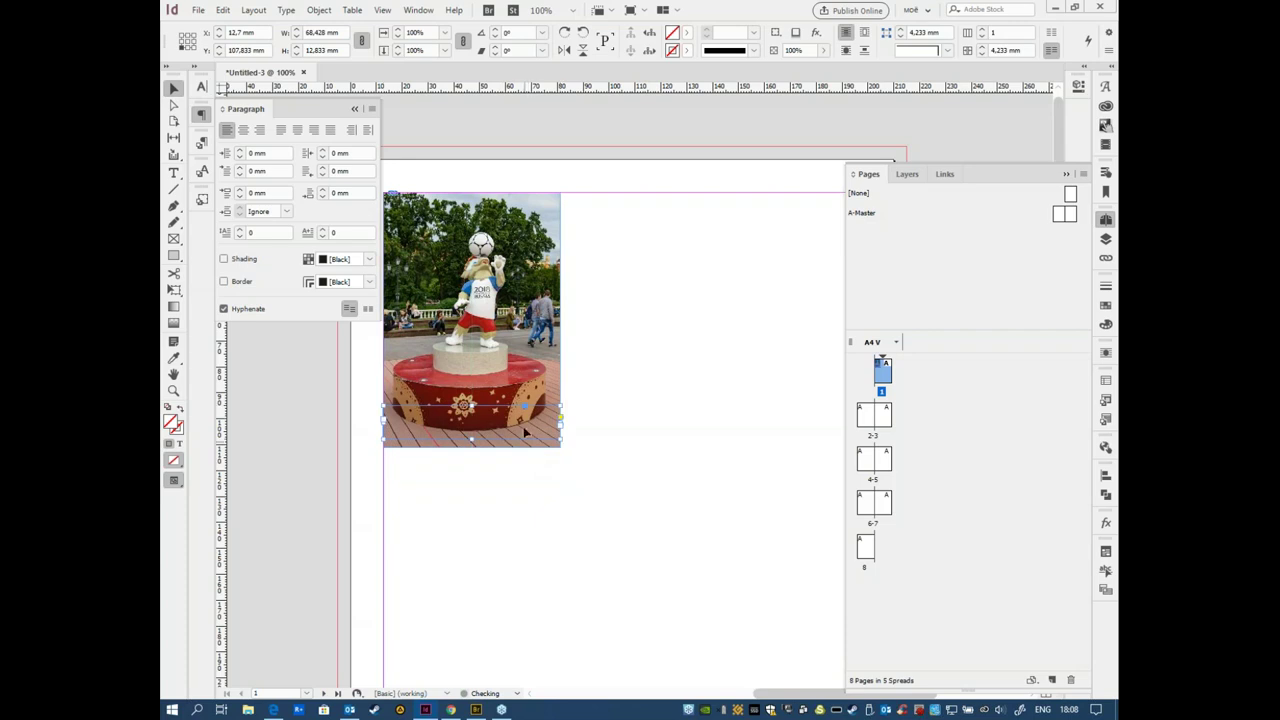
Step: Fill the text frame with the yellow C=0 M=0 Y=100 K=0 swatch and shrink it to about 51 × 11 mm
{"action": "left_click", "coordinate": [687, 33]}
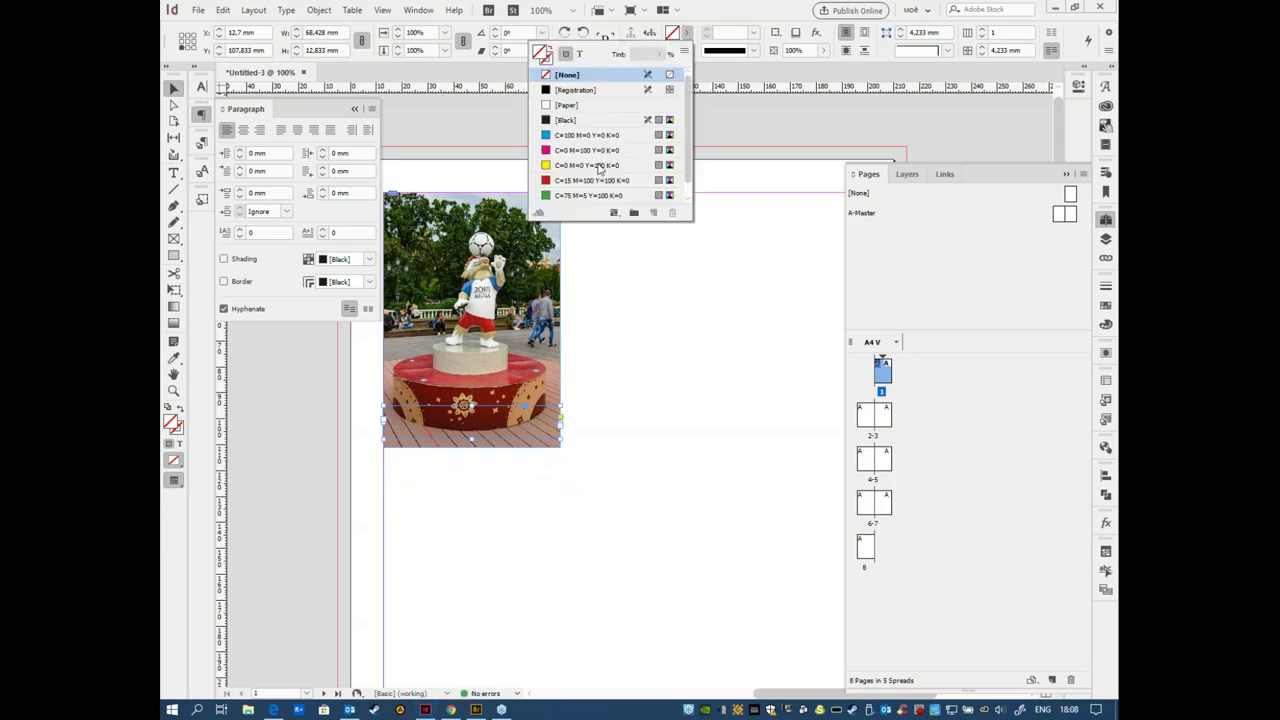
{"action": "left_click", "coordinate": [600, 166]}
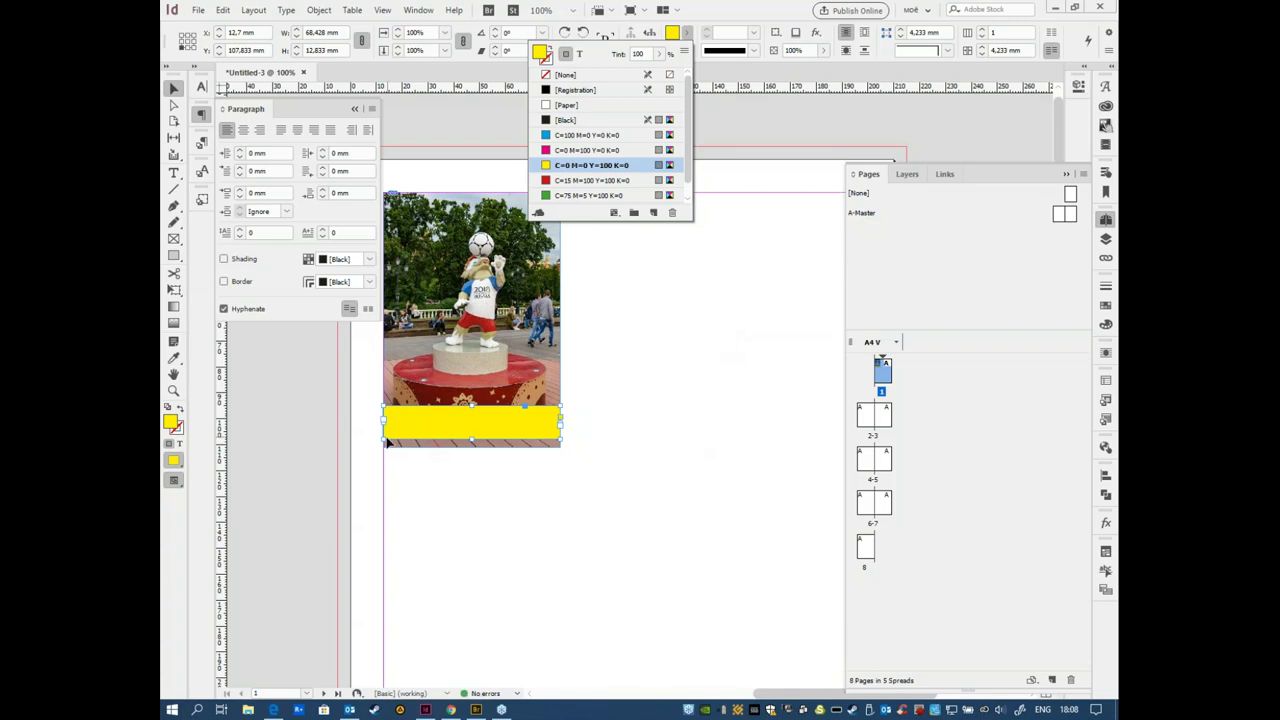
{"action": "left_click_drag", "start_coordinate": [387, 442], "coordinate": [428, 435]}
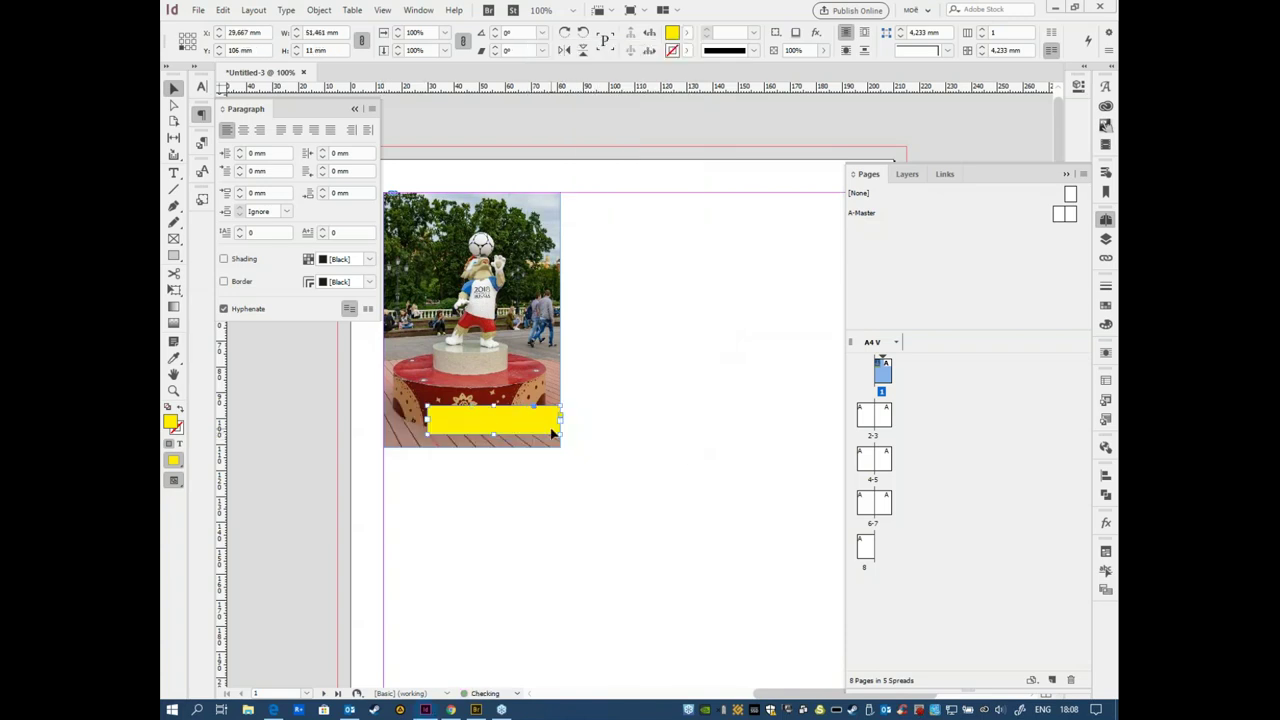
Step: Insert the Image Name text variable into the yellow text frame as the photo's caption
{"action": "double_click", "coordinate": [494, 415]}
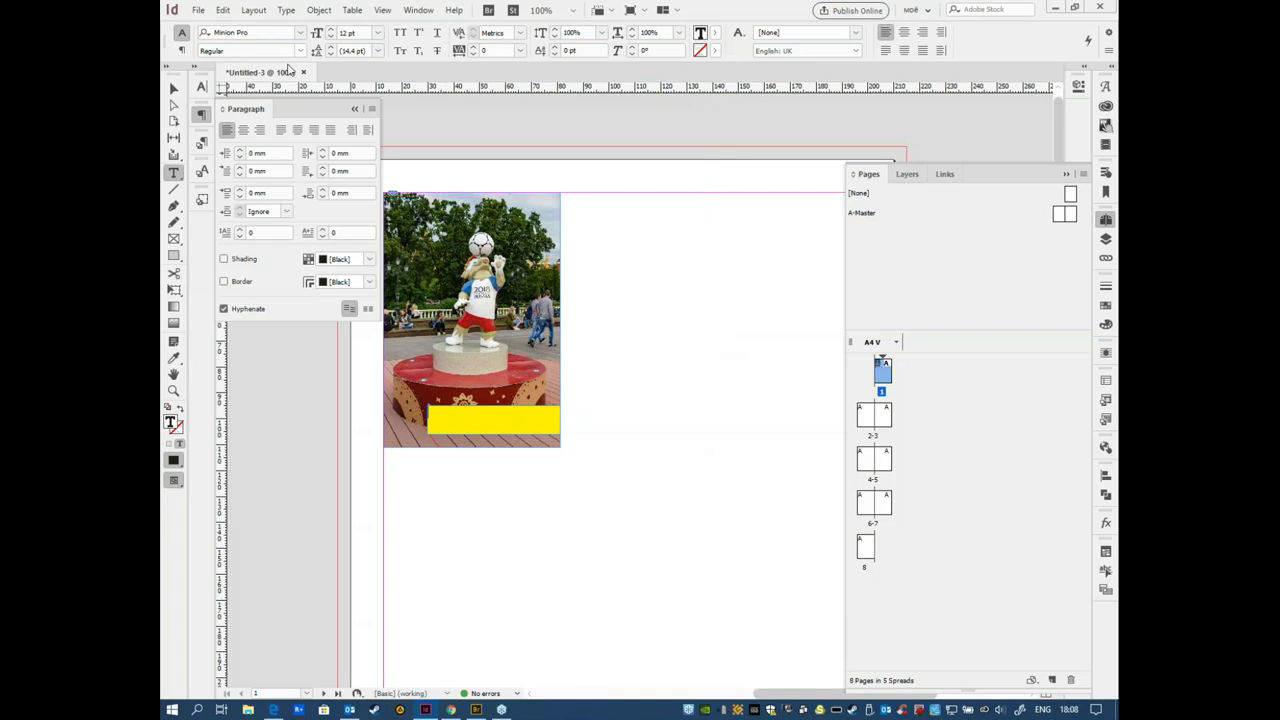
{"action": "left_click", "coordinate": [286, 10]}
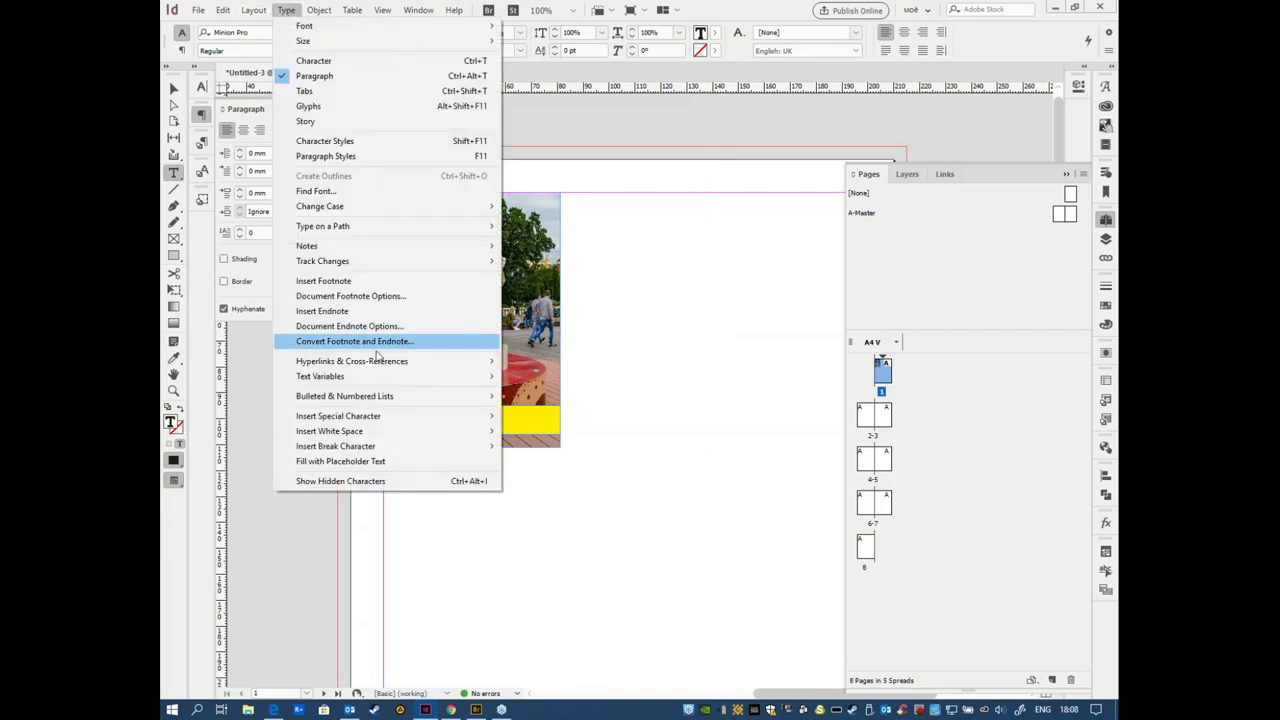
{"action": "mouse_move", "coordinate": [386, 377]}
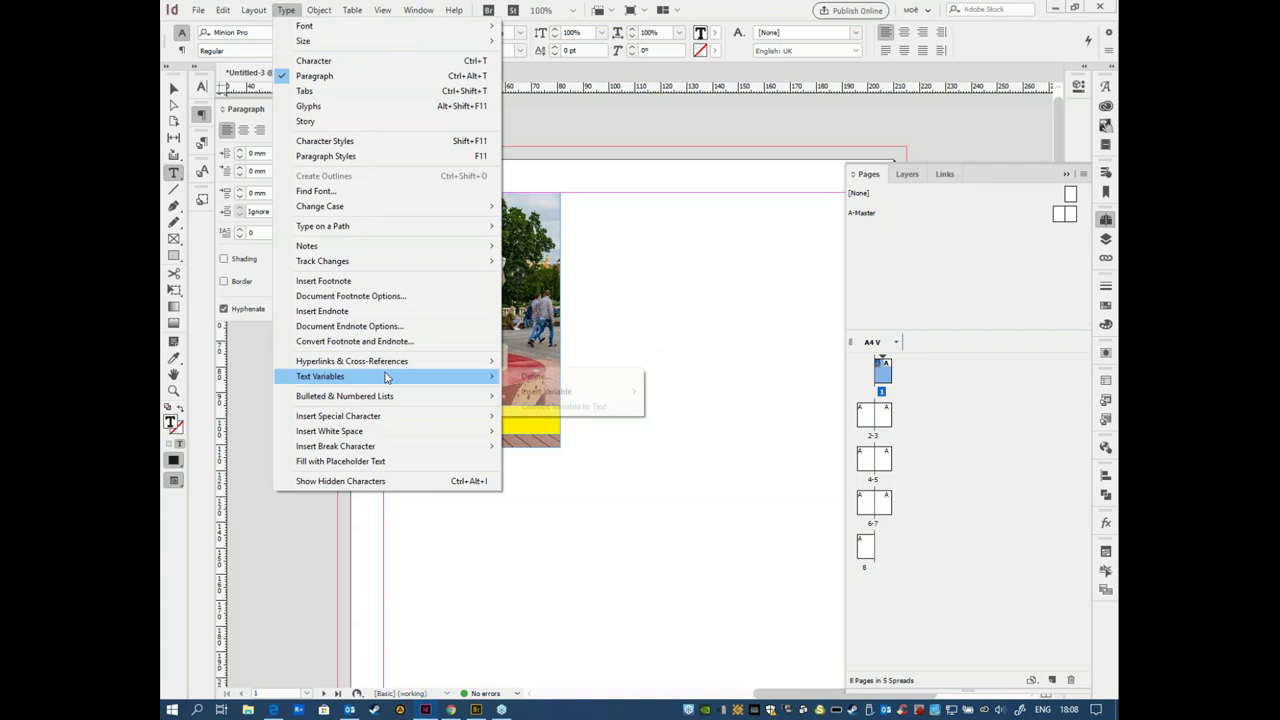
{"action": "mouse_move", "coordinate": [576, 392]}
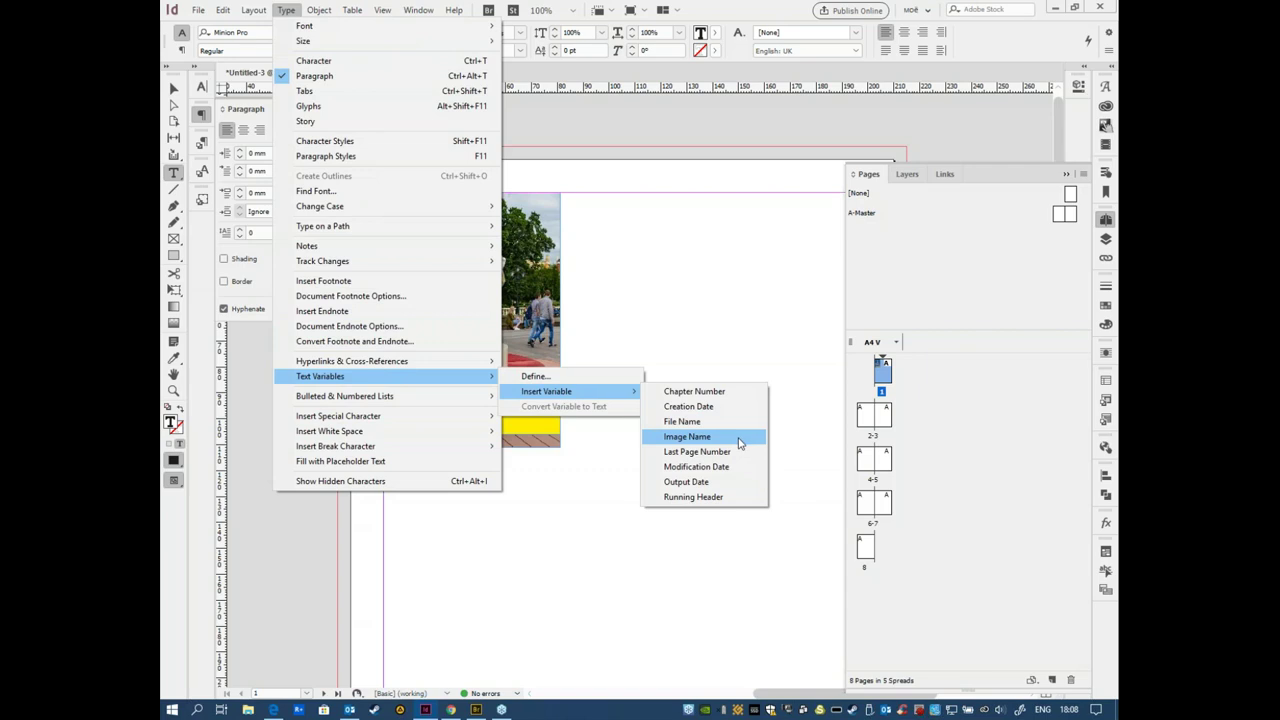
{"action": "left_click", "coordinate": [740, 443]}
{"action": "left_click_drag", "start_coordinate": [492, 410], "coordinate": [418, 415]}
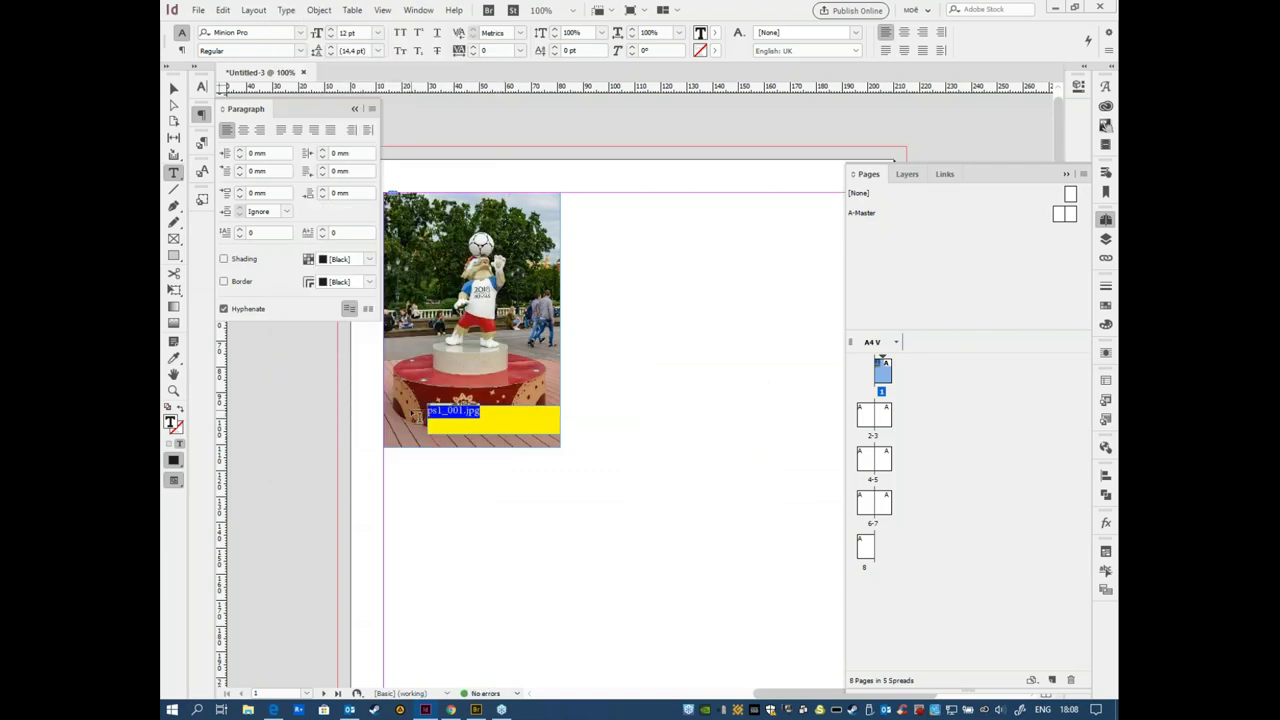
{"action": "left_click", "coordinate": [509, 416]}
{"action": "double_click", "coordinate": [451, 411]}
{"action": "left_click", "coordinate": [483, 413]}
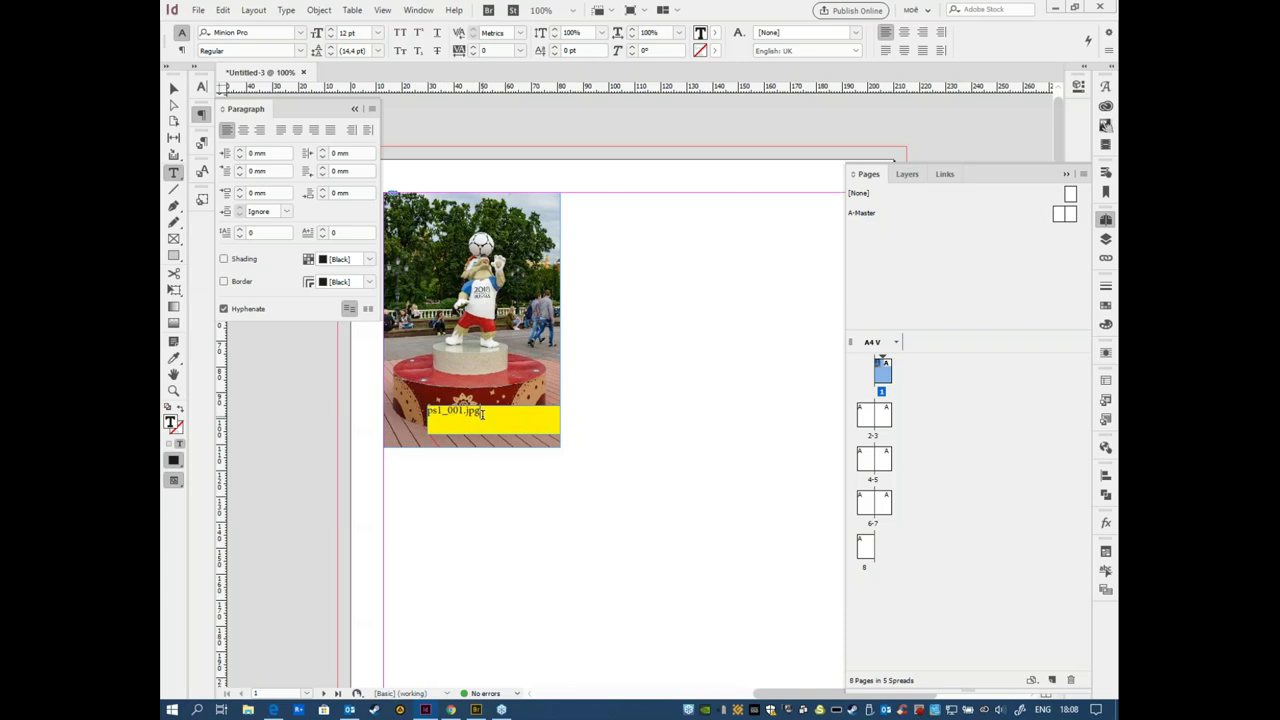
Step: Centre the caption vertically in its yellow frame and right-align the text
{"action": "left_click_drag", "start_coordinate": [521, 418], "coordinate": [386, 411]}
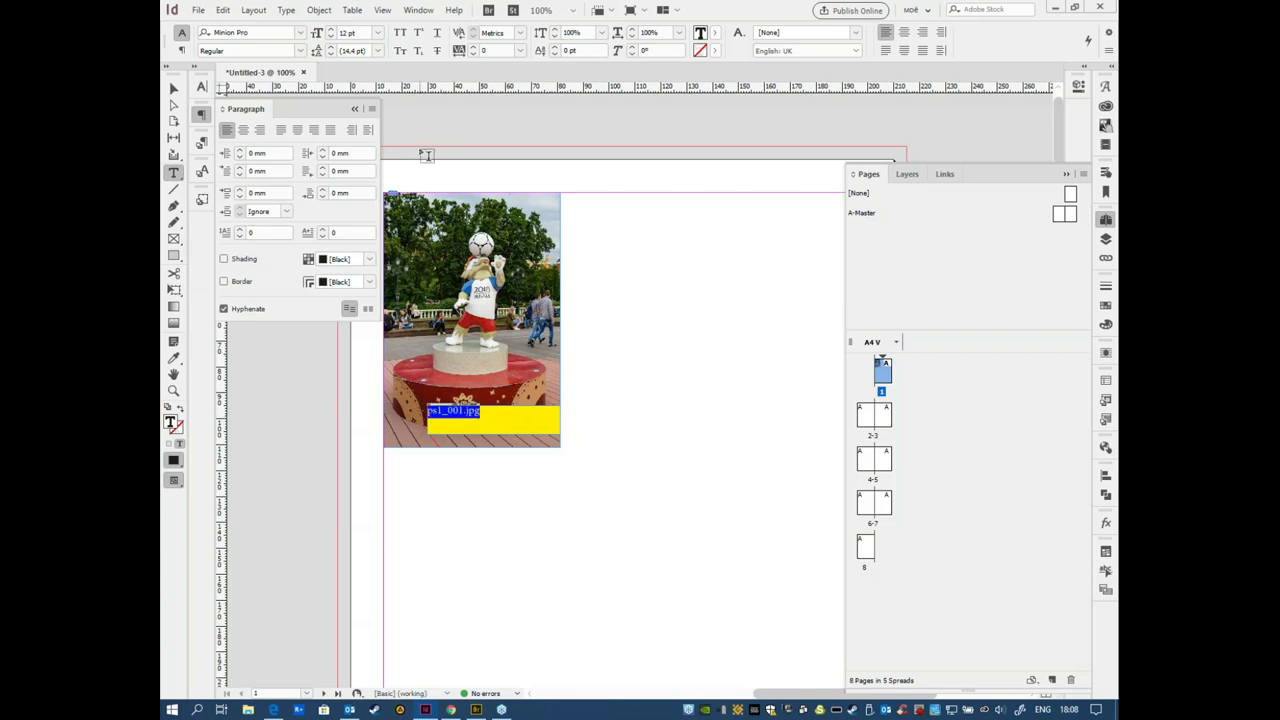
{"action": "key", "text": "ctrl+b"}
{"action": "left_click", "coordinate": [708, 418]}
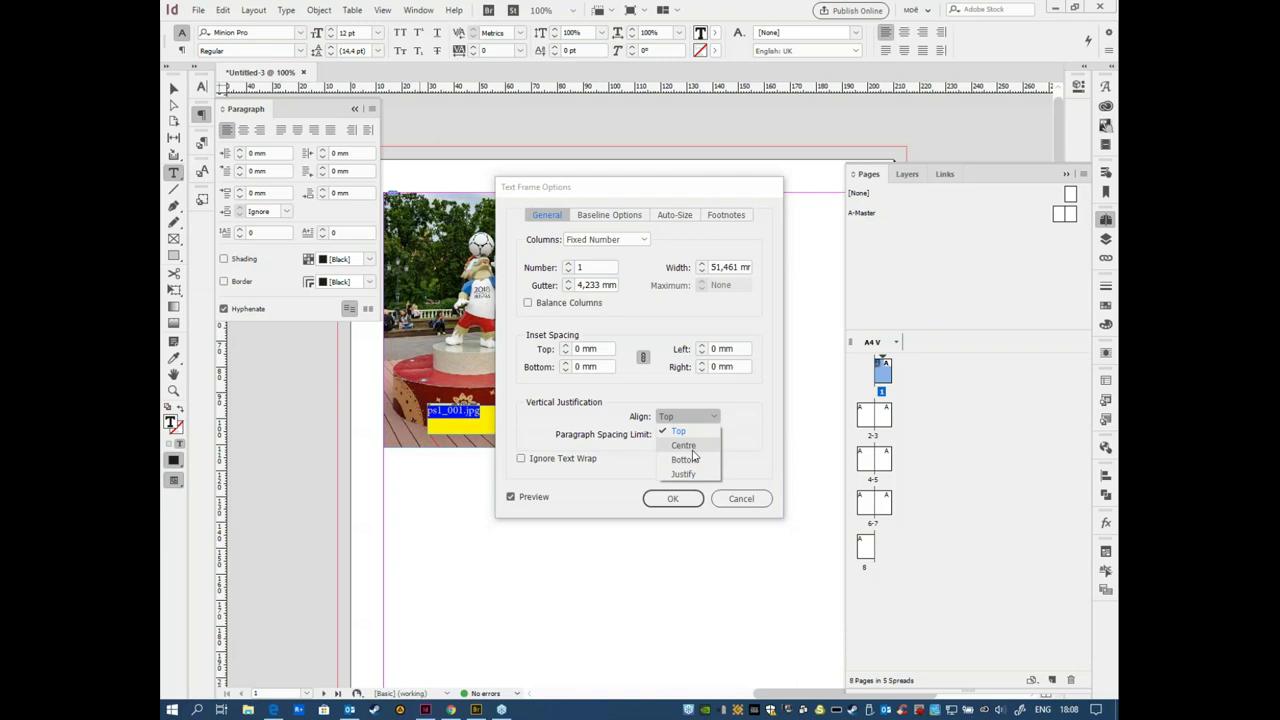
{"action": "left_click", "coordinate": [684, 445]}
{"action": "left_click", "coordinate": [672, 498]}
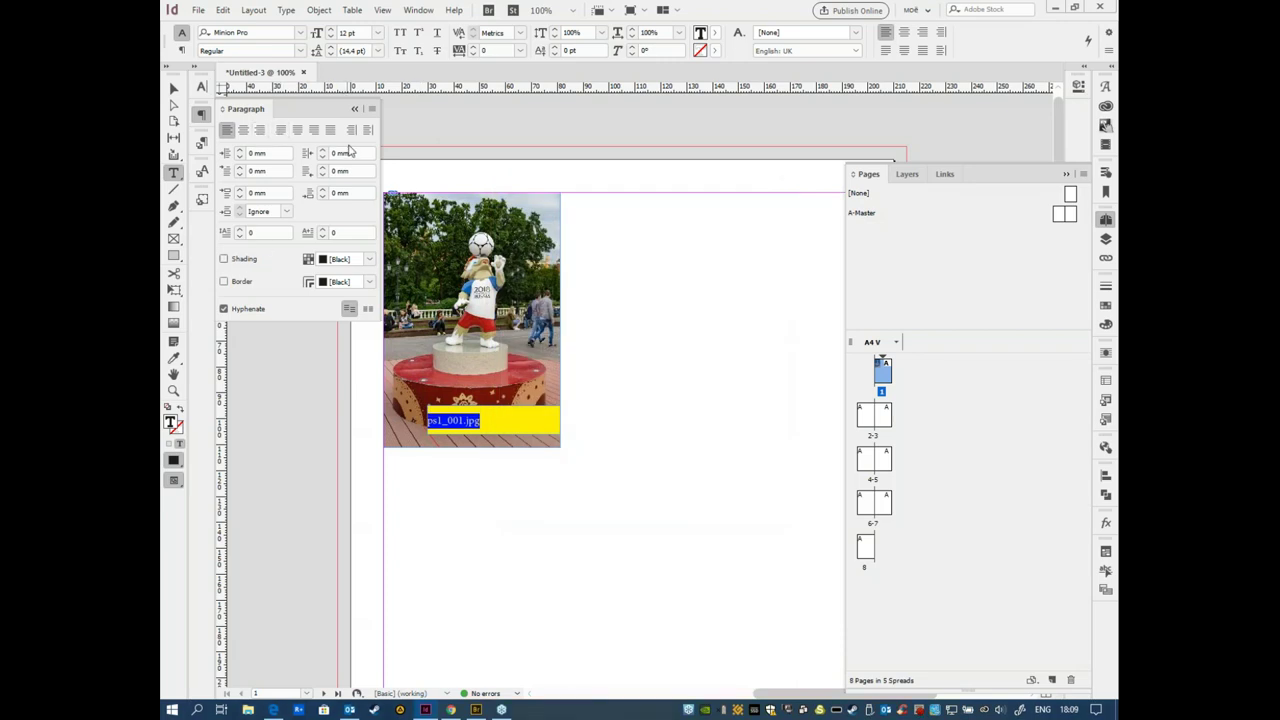
{"action": "left_click", "coordinate": [367, 130]}
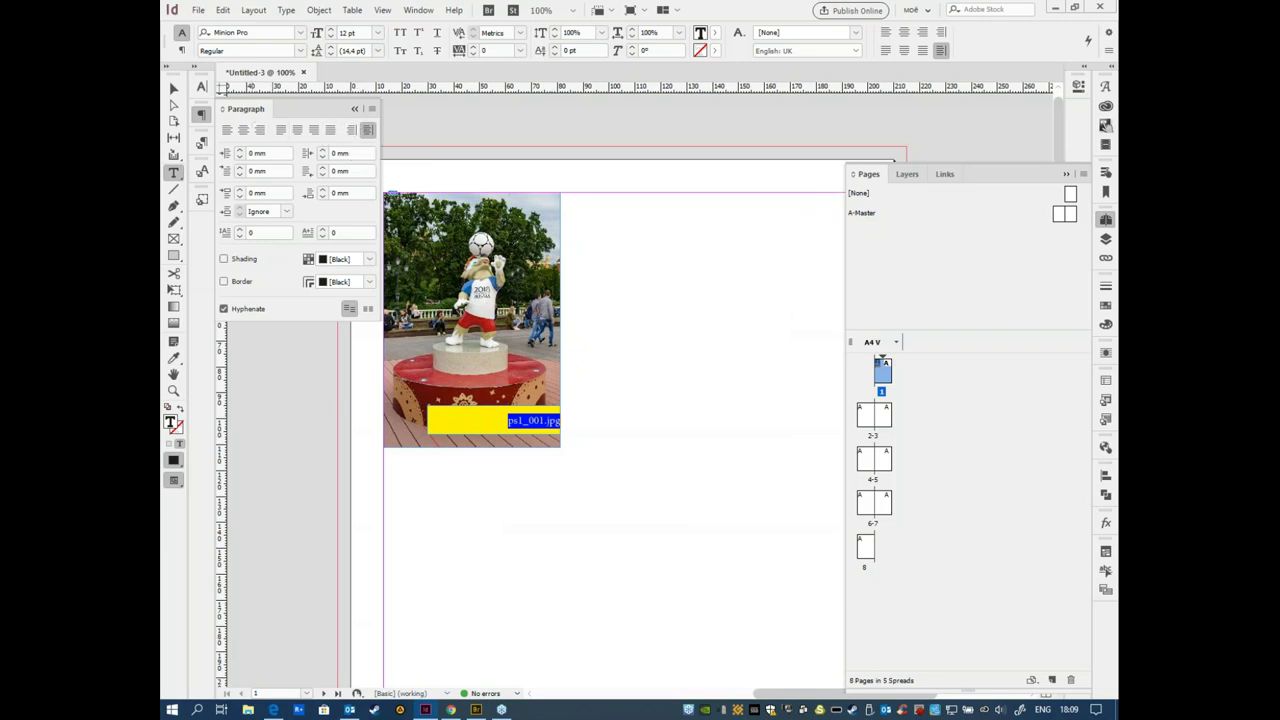
{"action": "left_click", "coordinate": [262, 135]}
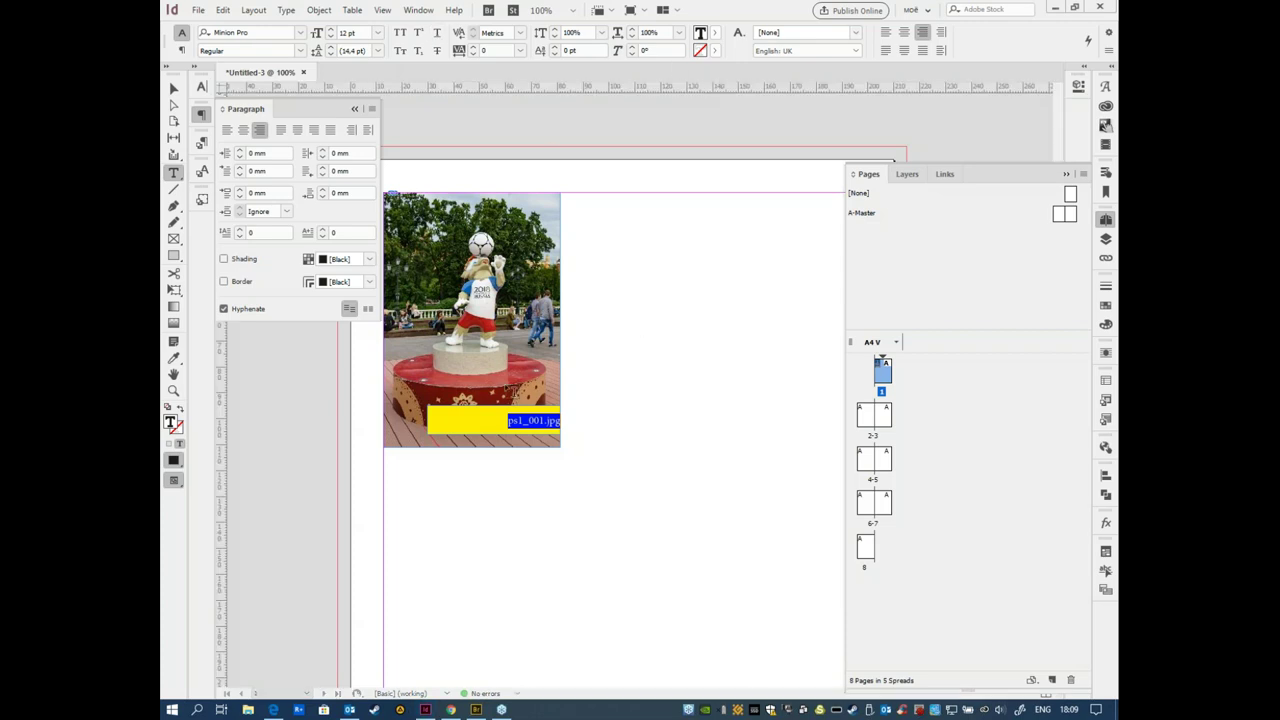
Step: Set the caption frame's inset spacing to 3 mm on all sides and enlarge the frame to about 51 × 13 mm
{"action": "left_click", "coordinate": [512, 423]}
{"action": "key", "text": "ctrl+a"}
{"action": "key", "text": "ctrl+b"}
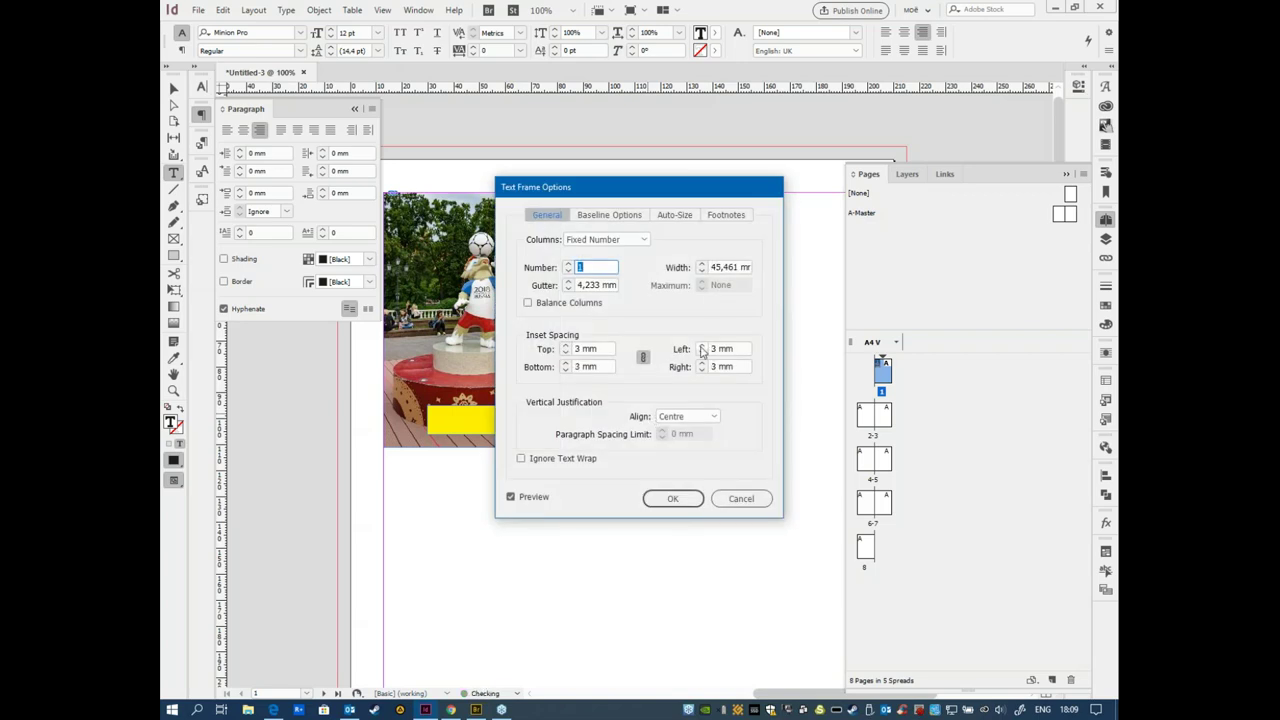
{"action": "left_click", "coordinate": [672, 498]}
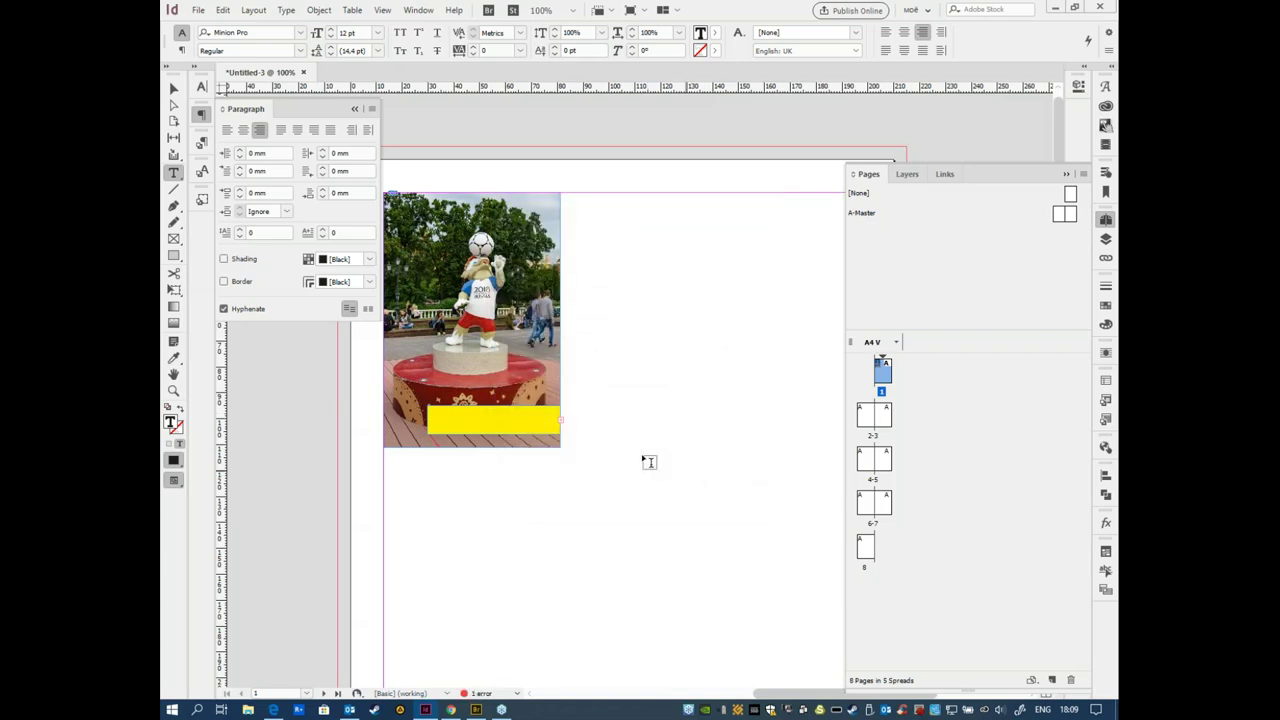
{"action": "key", "text": "Escape"}
{"action": "left_click_drag", "start_coordinate": [428, 408], "coordinate": [493, 402]}
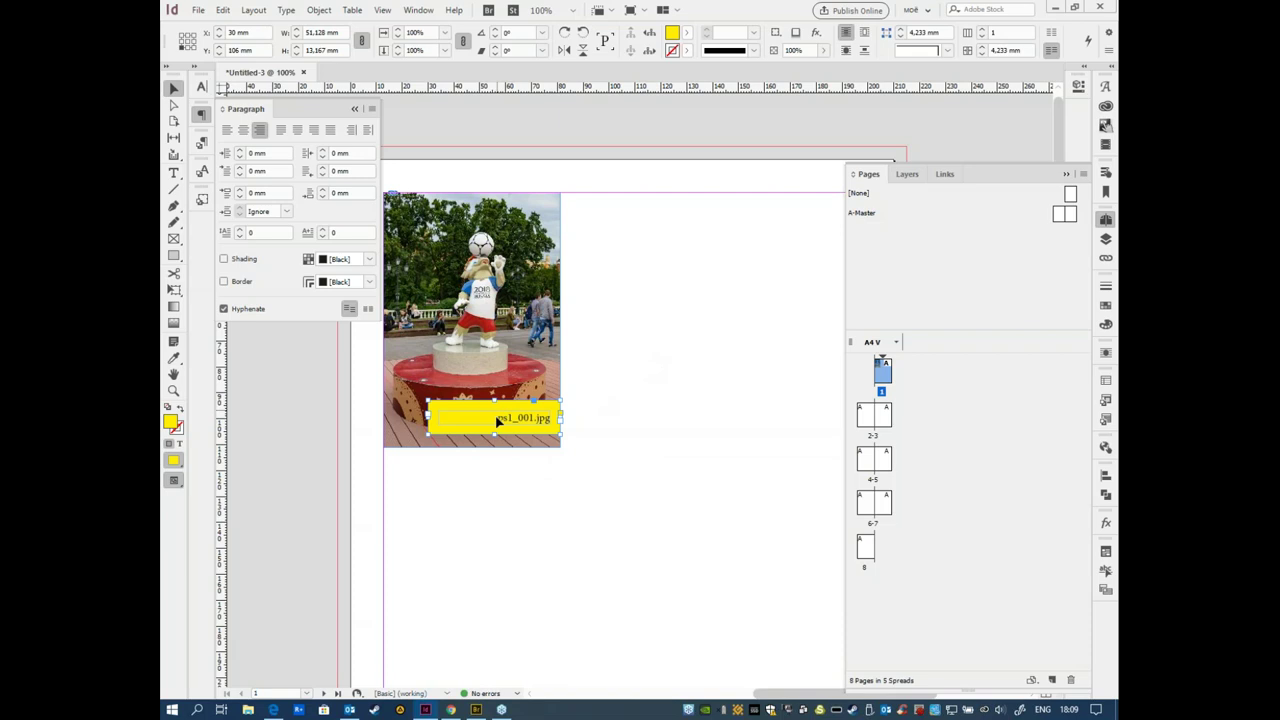
Step: Set the caption text's font style to Bold
{"action": "double_click", "coordinate": [497, 418]}
{"action": "left_click_drag", "start_coordinate": [497, 418], "coordinate": [606, 414]}
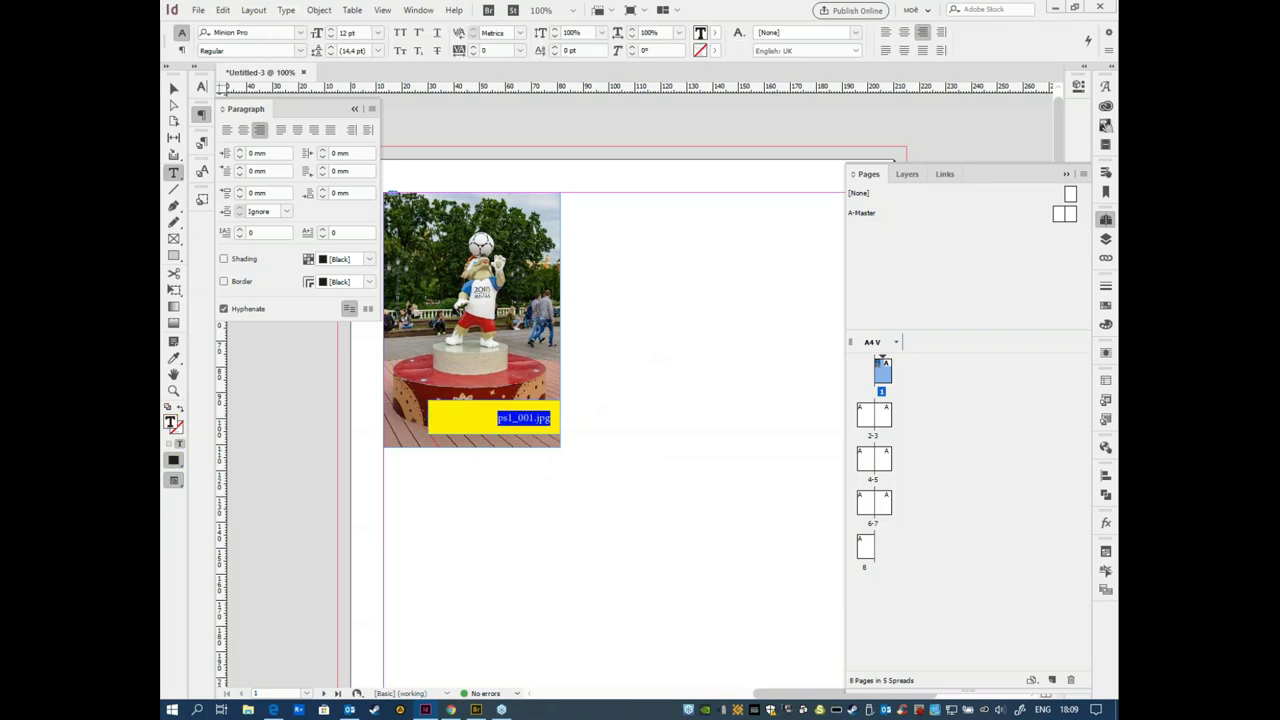
{"action": "left_click", "coordinate": [300, 50]}
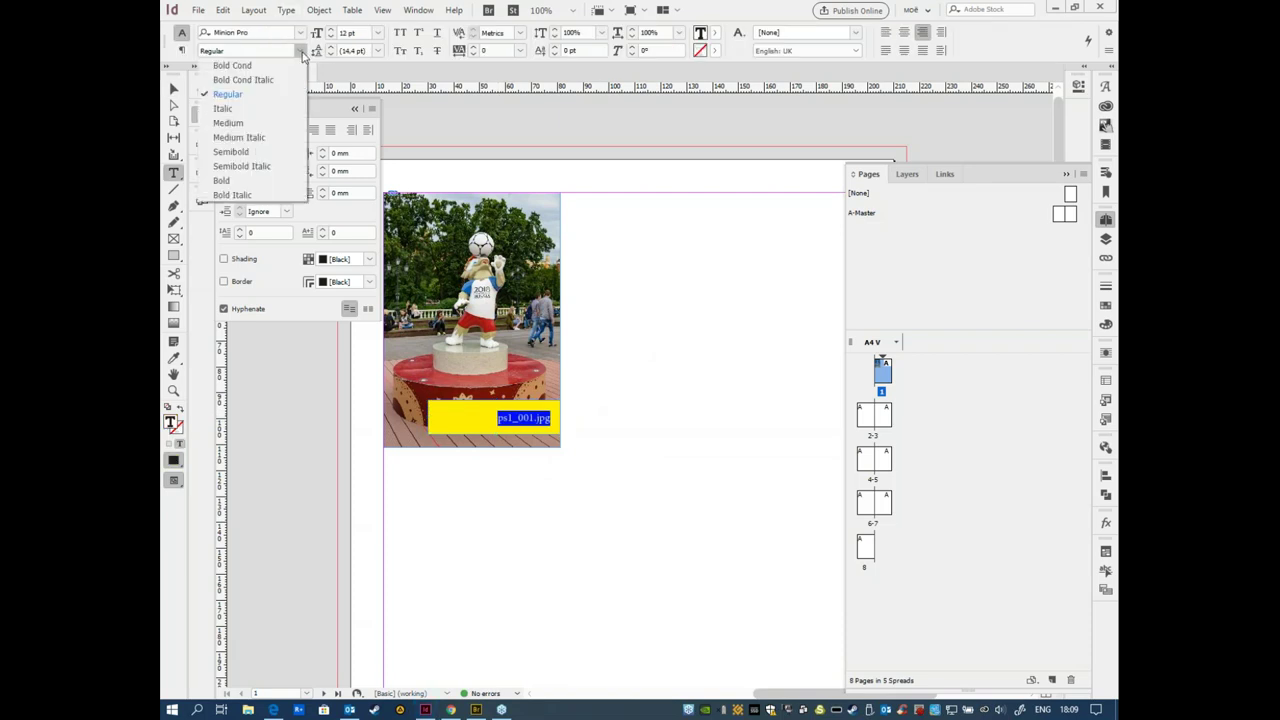
{"action": "left_click", "coordinate": [244, 181]}
{"action": "key", "text": "Escape"}
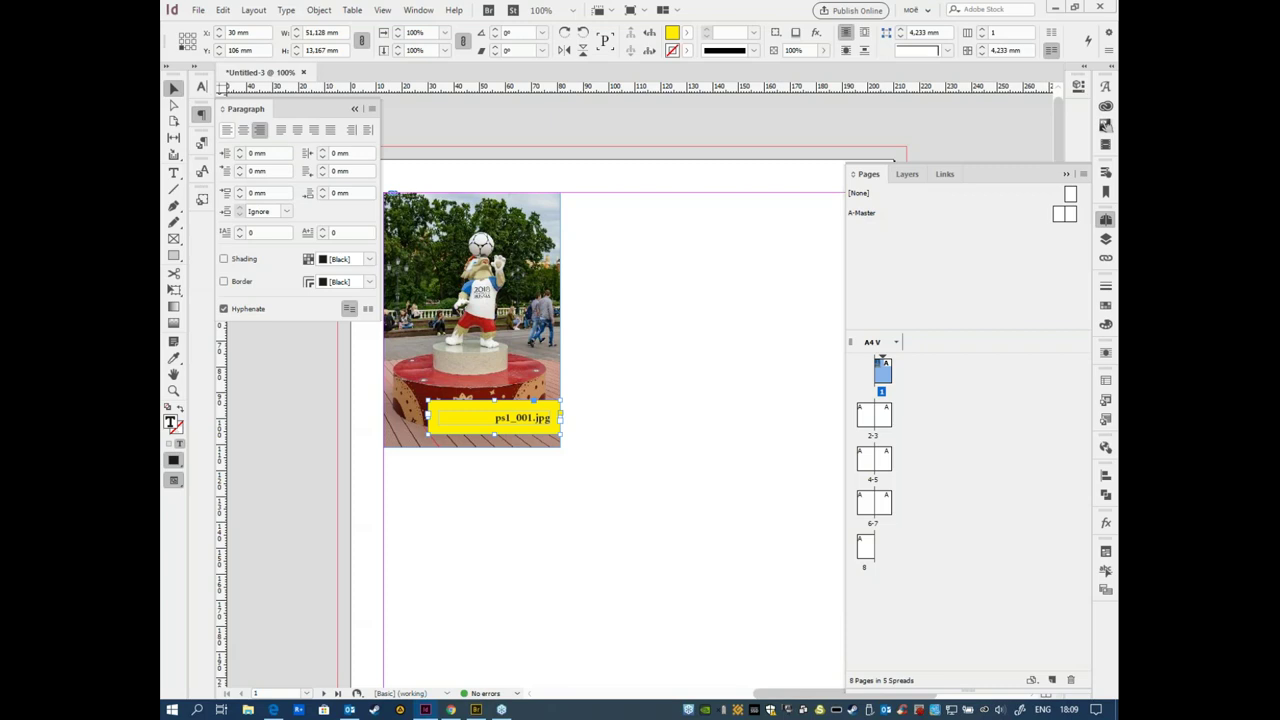
{"action": "left_click", "coordinate": [619, 362]}
{"action": "left_click_drag", "start_coordinate": [652, 430], "coordinate": [720, 466]}
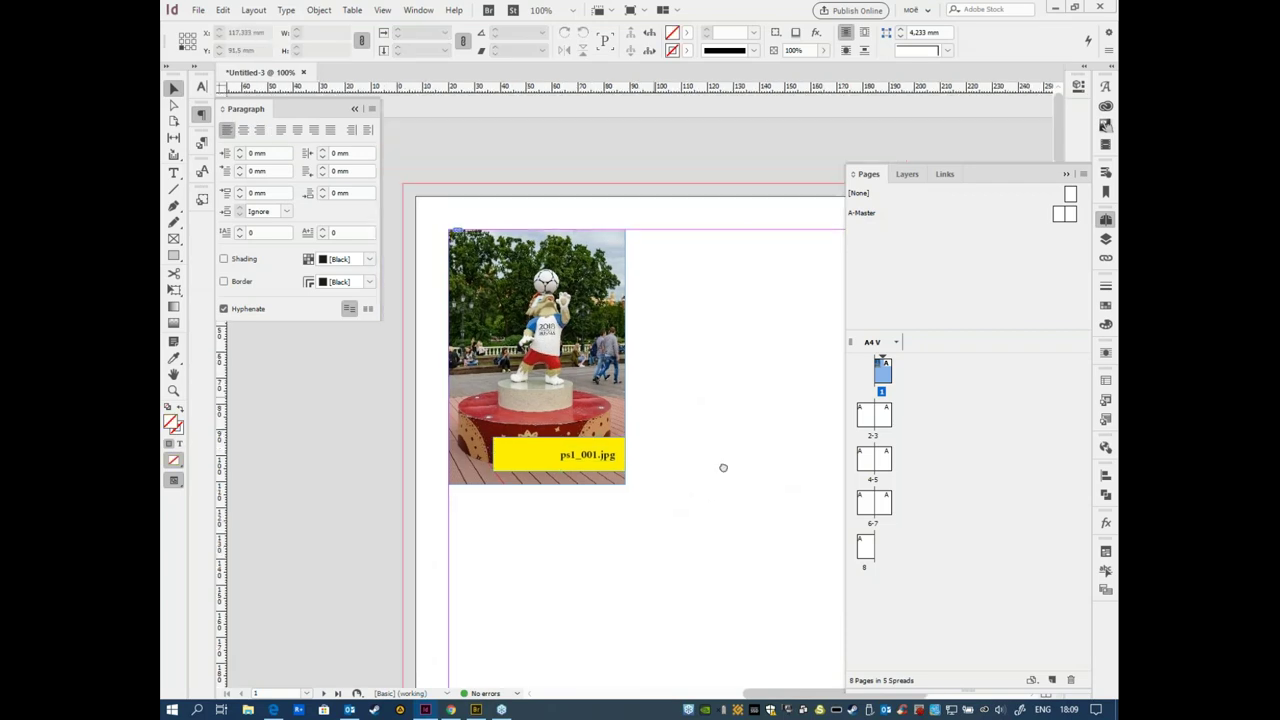
{"action": "key", "text": "ctrl+a"}
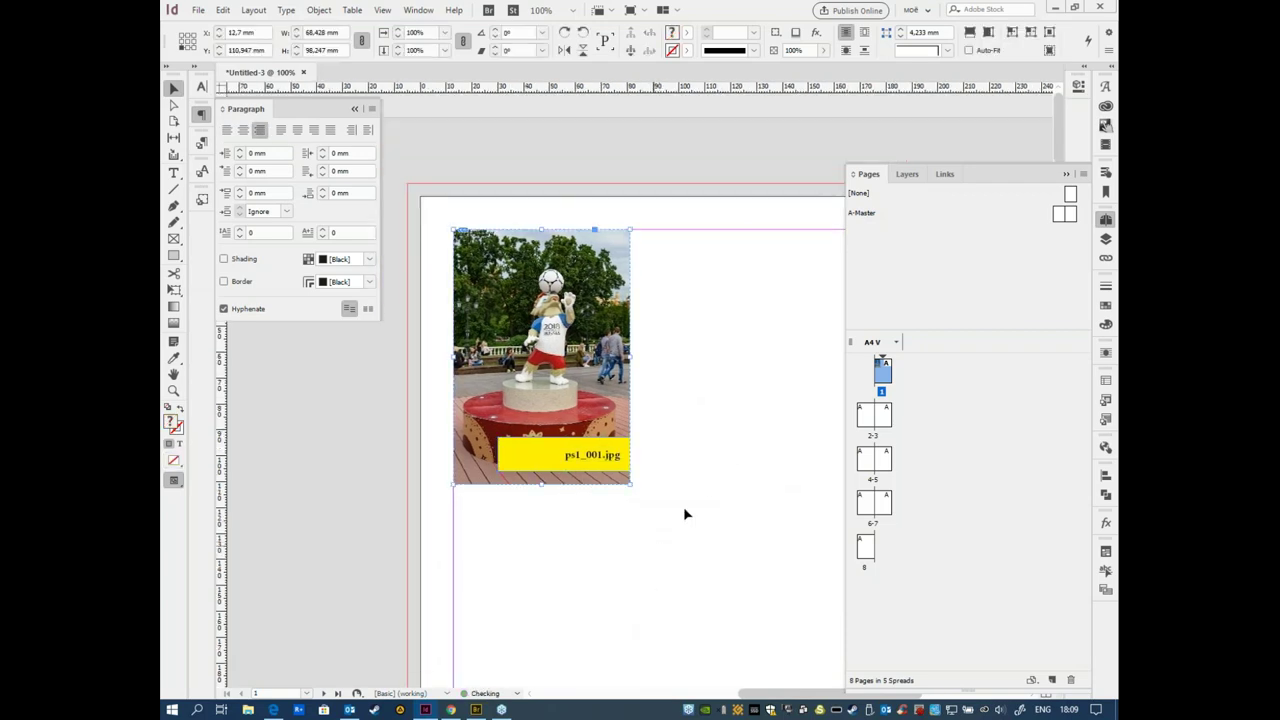
{"action": "left_click", "coordinate": [724, 481]}
{"action": "mouse_move", "coordinate": [683, 528]}
{"action": "left_mouse_down"}
{"action": "mouse_move", "coordinate": [623, 503]}
{"action": "mouse_move", "coordinate": [697, 527]}
{"action": "left_mouse_up"}
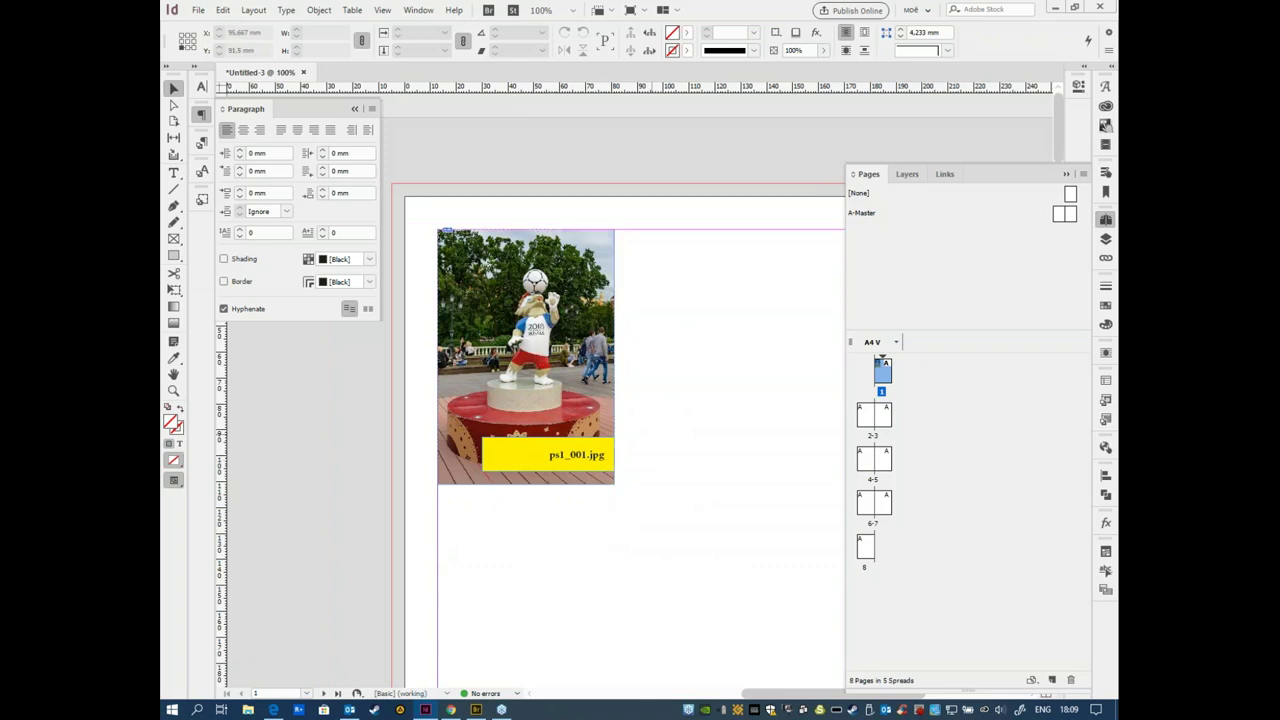
Step: Switch to Adobe Bridge and rename ps1_001.jpg to FIFA 2018.jpg
{"action": "key", "text": "alt+Tab"}
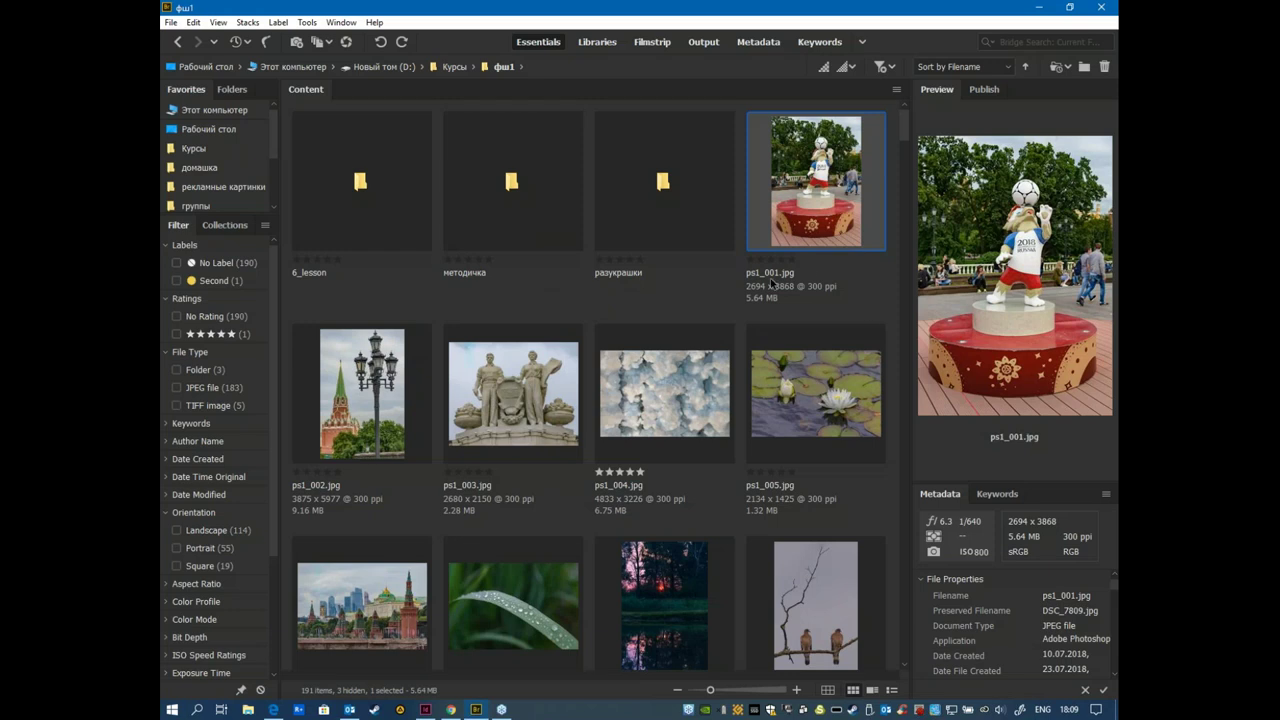
{"action": "left_click", "coordinate": [770, 273]}
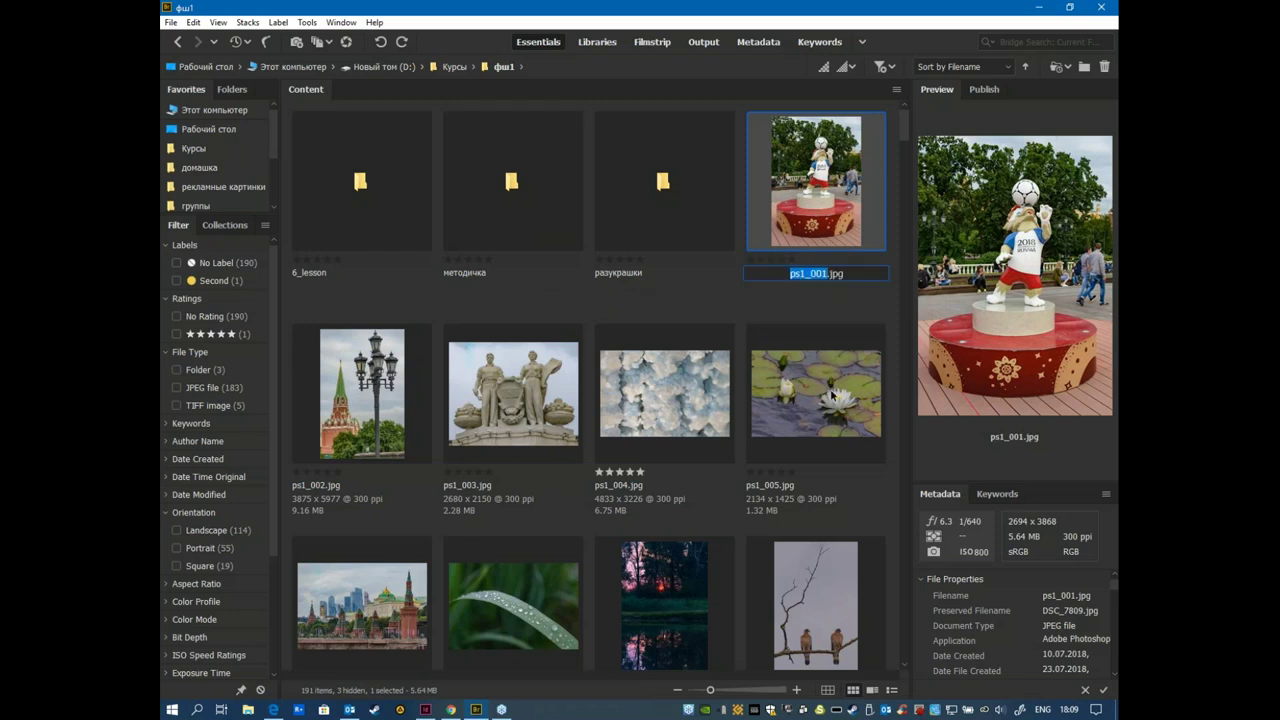
{"action": "type", "text": "Fl"}
{"action": "type", "text": "FA"}
{"action": "type", "text": " 2018"}
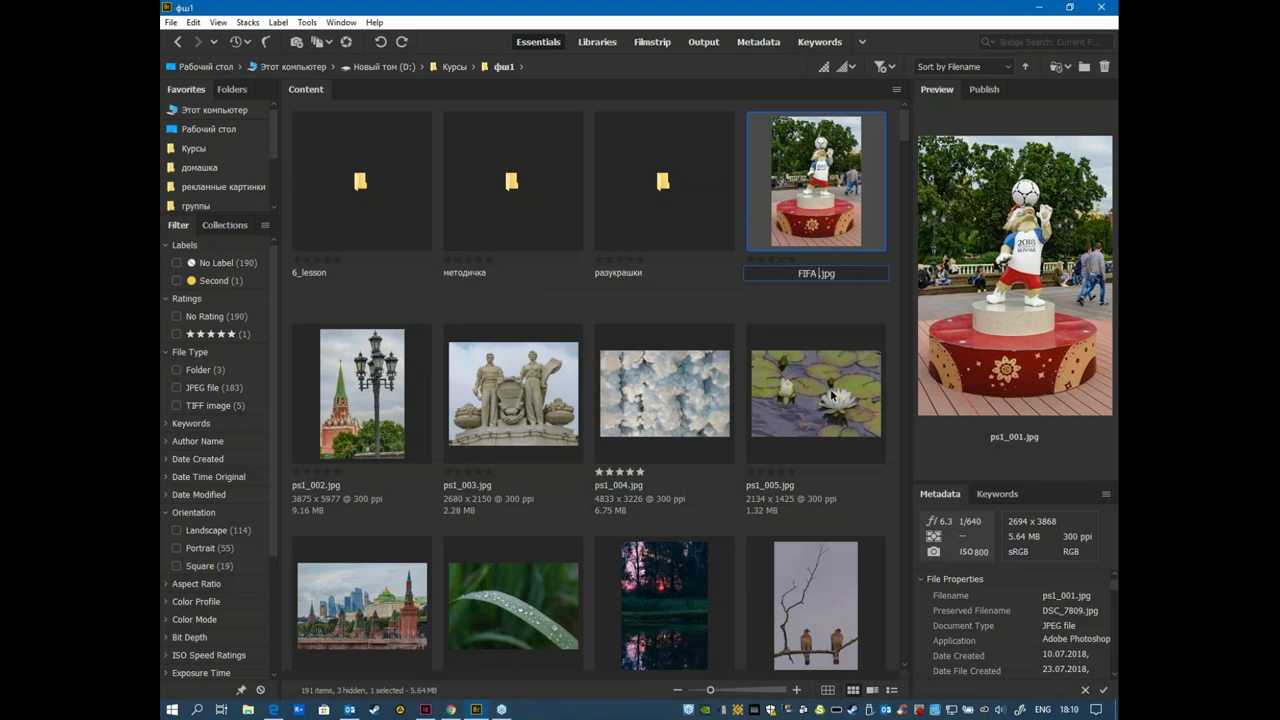
{"action": "key", "text": "Return"}
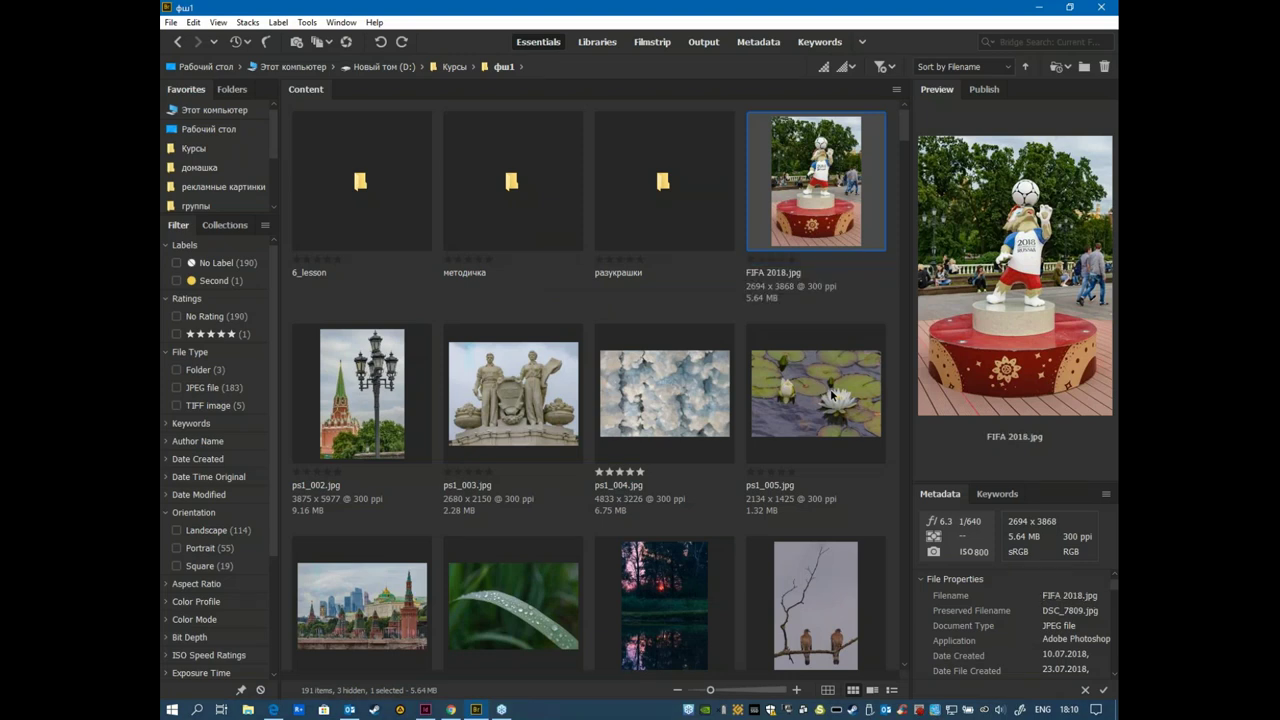
Step: Switch back to InDesign and check the caption and the link status of the photo on page 1
{"action": "key", "text": "alt+Tab"}
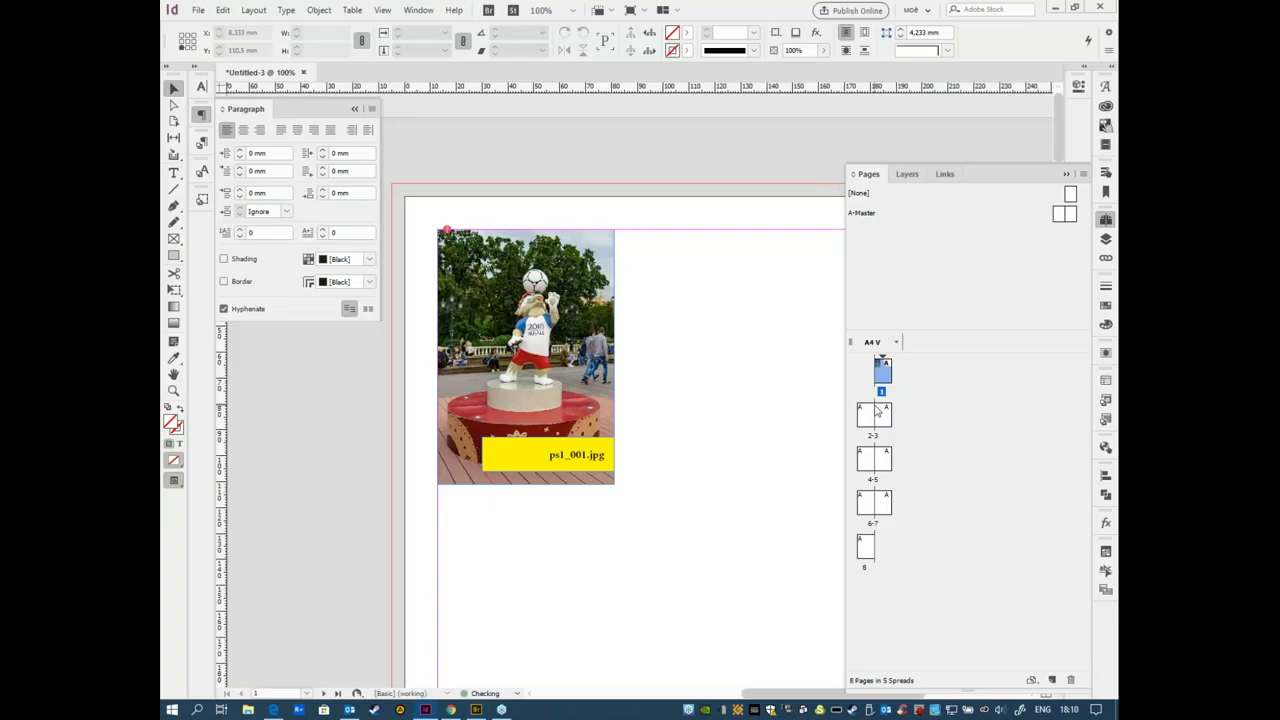
{"action": "left_click", "coordinate": [563, 456]}
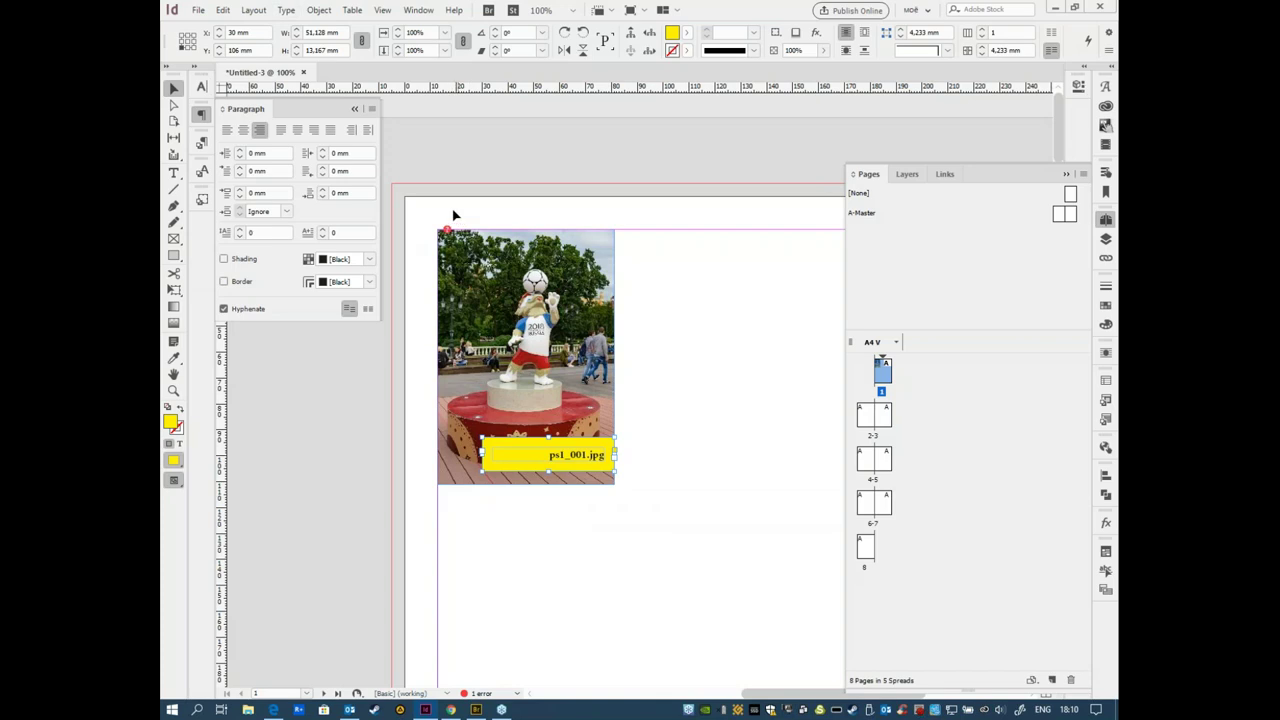
{"action": "left_click", "coordinate": [680, 366]}
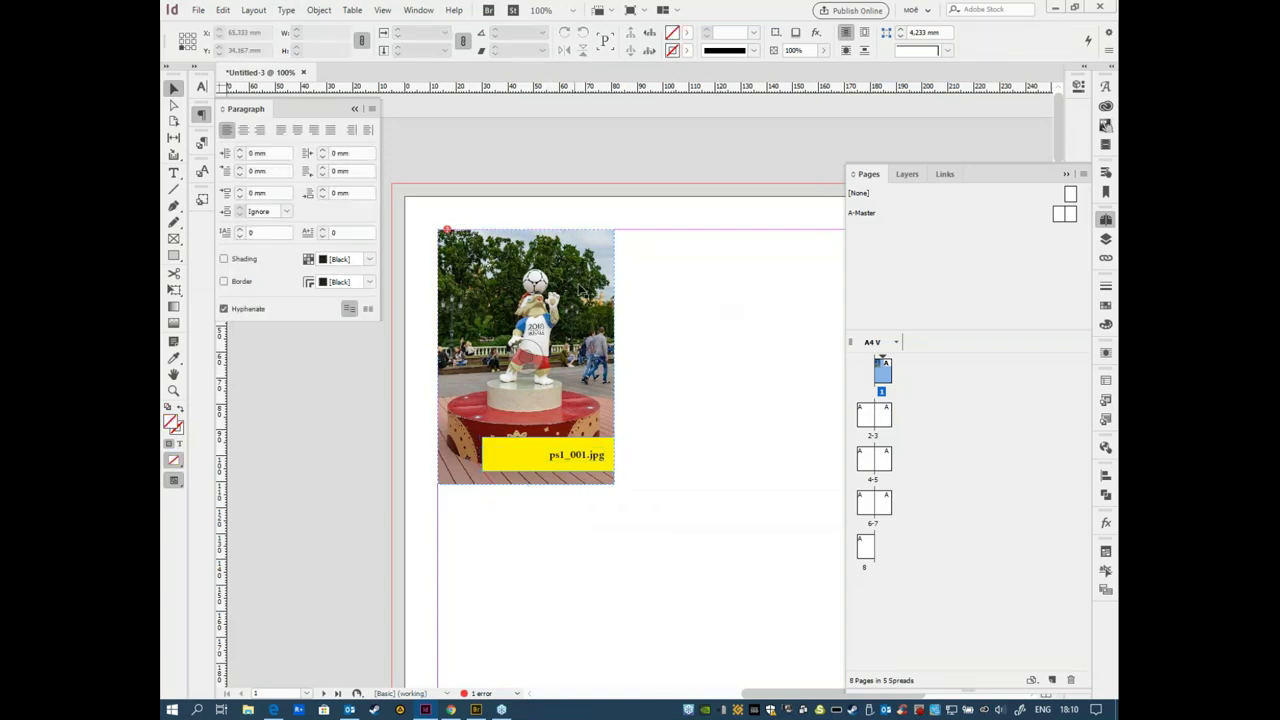
{"action": "left_click", "coordinate": [527, 275]}
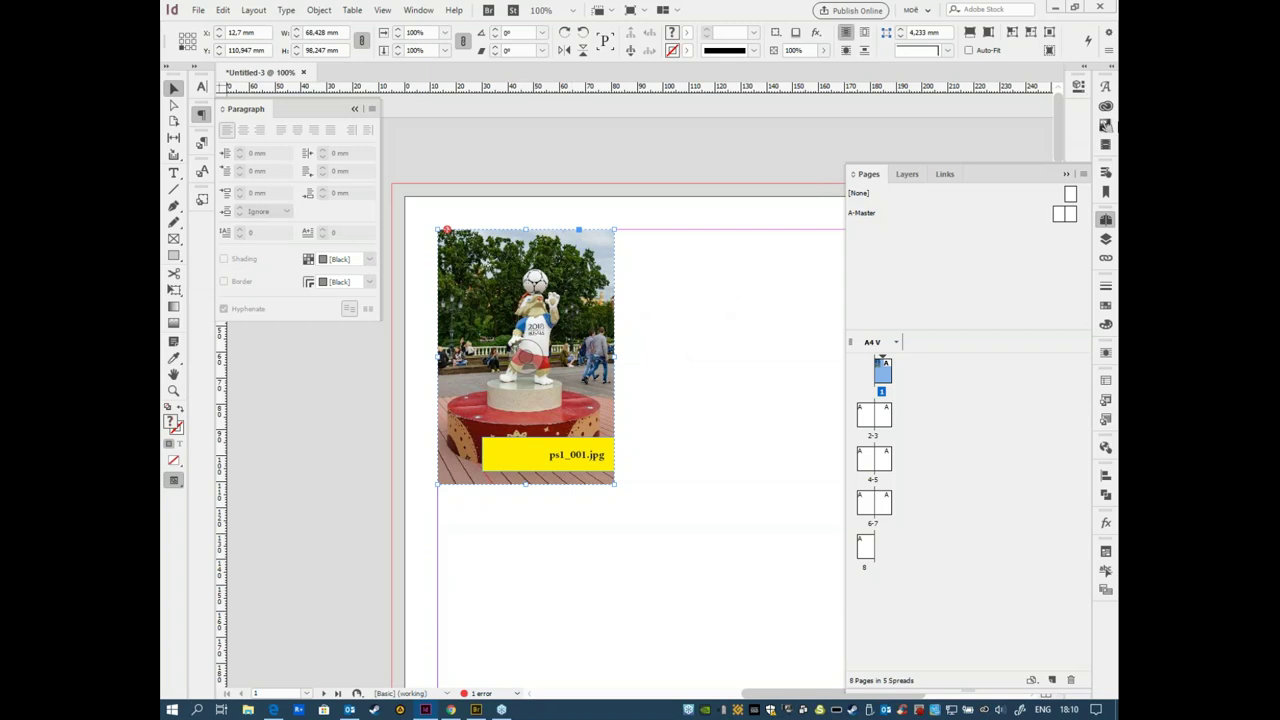
Step: Relink the missing ps1_001.jpg photo to FIFA 2018.jpg in D:\Курсы\фш1, using the folder path copied from Adobe Bridge
{"action": "left_click", "coordinate": [1106, 258]}
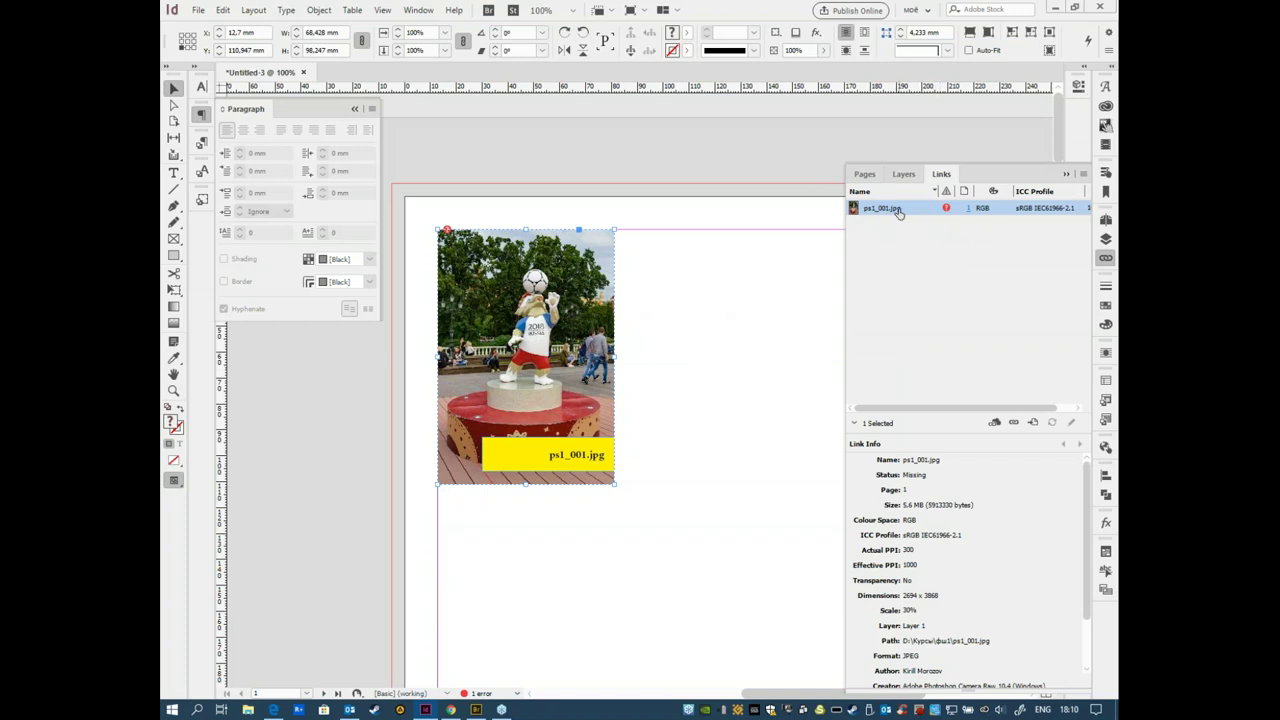
{"action": "left_click", "coordinate": [1013, 422]}
{"action": "key", "text": "alt+Tab"}
{"action": "left_click", "coordinate": [573, 64]}
{"action": "key", "text": "ctrl+c"}
{"action": "key", "text": "alt+Tab"}
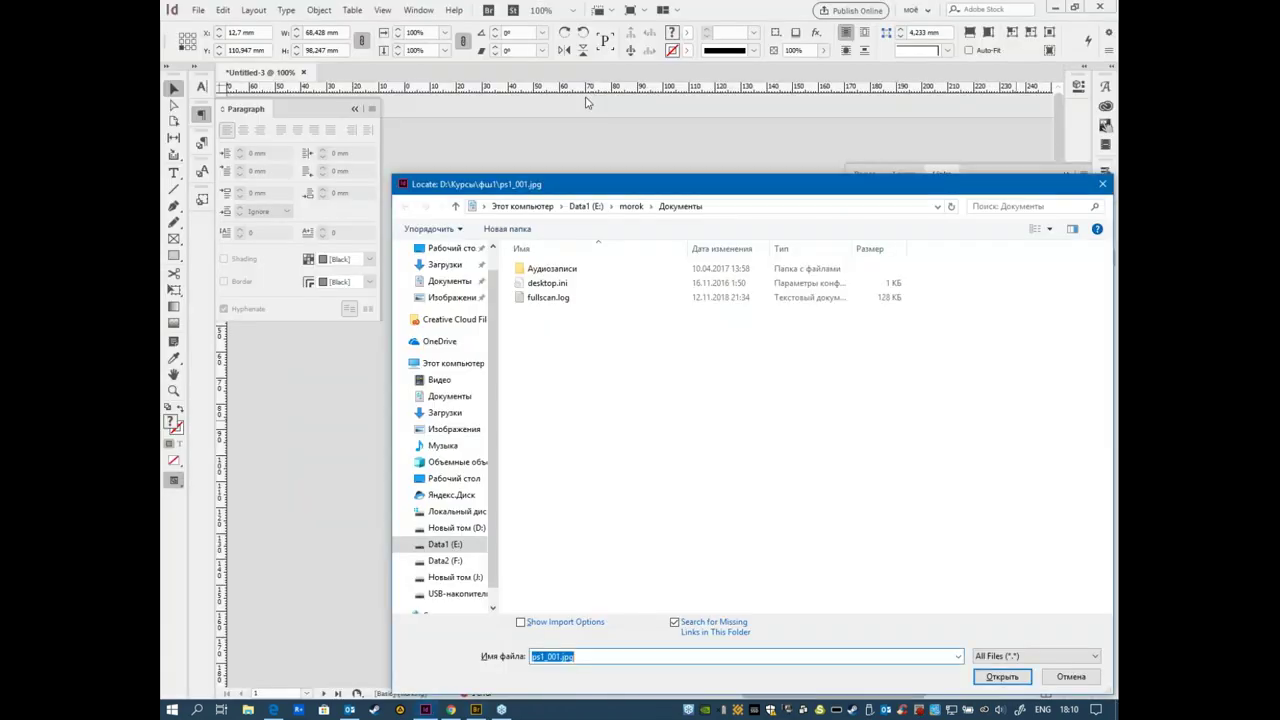
{"action": "left_click", "coordinate": [866, 203]}
{"action": "key", "text": "ctrl+v"}
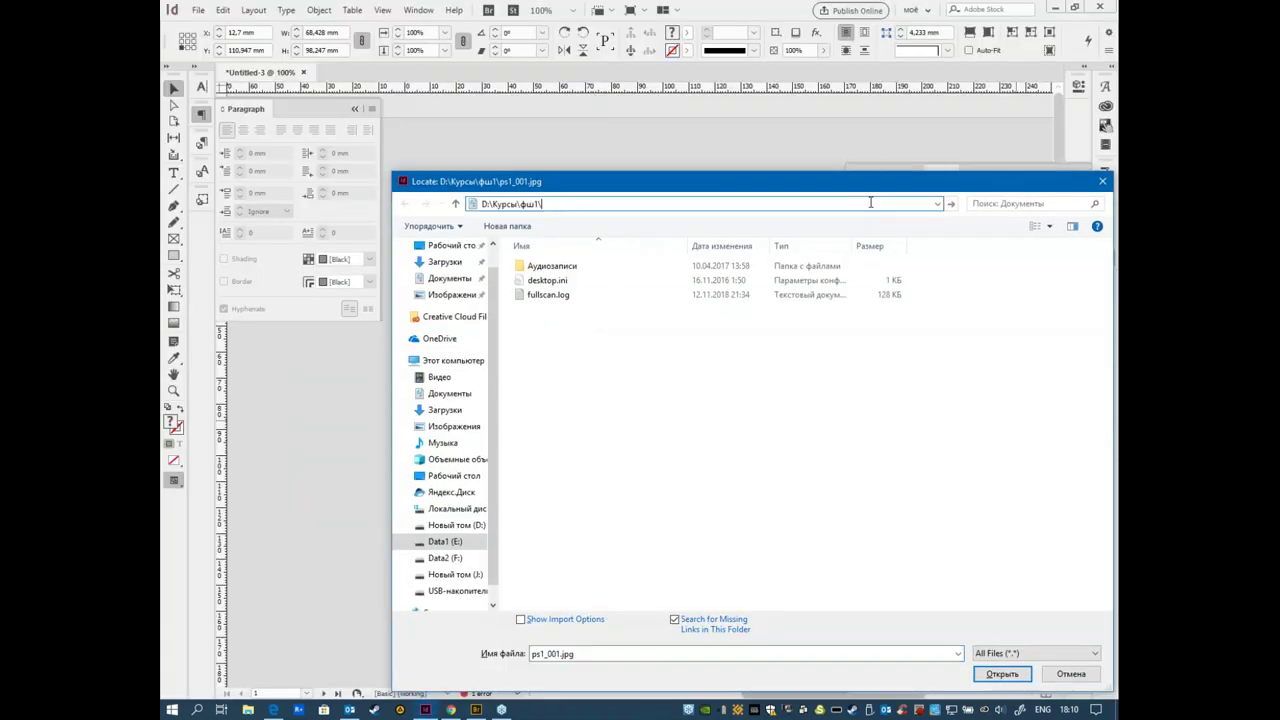
{"action": "key", "text": "Return"}
{"action": "left_click", "coordinate": [910, 302]}
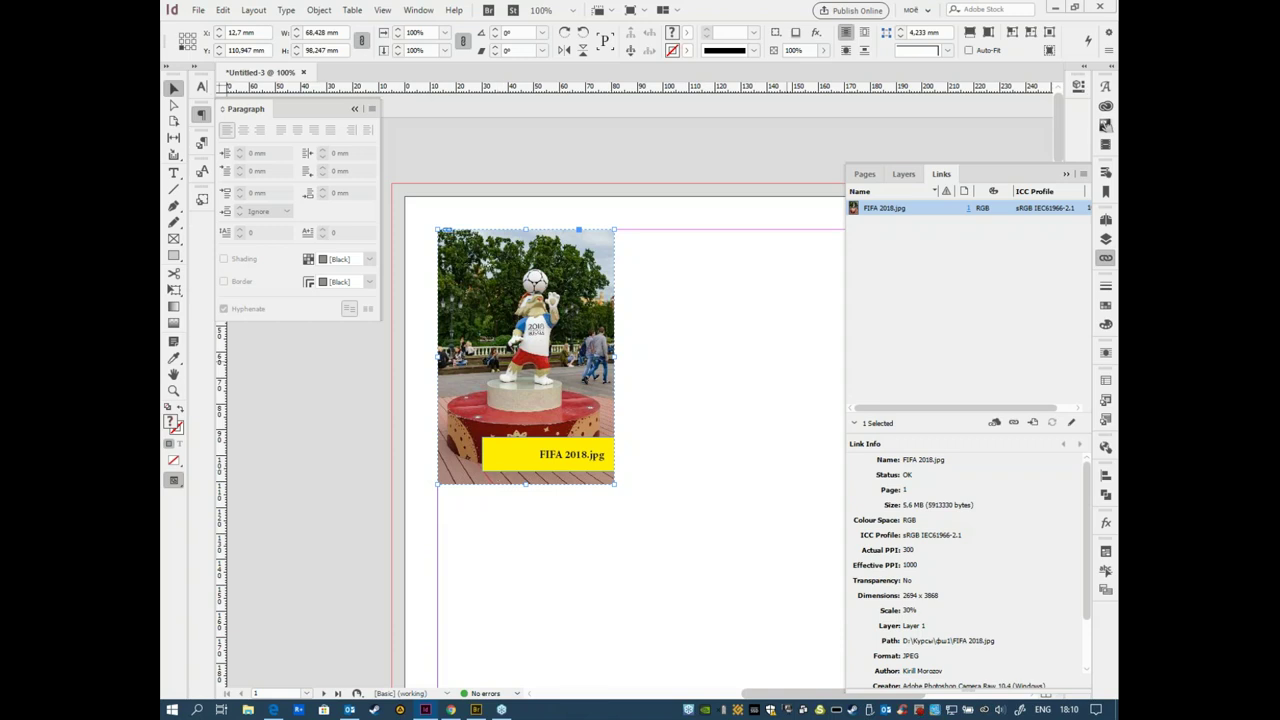
Step: Duplicate the captioned photo on page 1 to form a grid of two columns and two rows
{"action": "scroll", "coordinate": [608, 386], "scroll_direction": "right", "scroll_amount": 3}
{"action": "scroll", "coordinate": [654, 449], "scroll_direction": "left", "scroll_amount": 1}
{"action": "left_click_drag", "start_coordinate": [479, 455], "coordinate": [698, 454]}
{"action": "left_click_drag", "start_coordinate": [457, 305], "coordinate": [457, 580]}
{"action": "left_click_drag", "start_coordinate": [650, 350], "coordinate": [650, 626]}
Step: Relink the upper-right photo copy on page 1 to ps1_002.jpg
{"action": "left_click", "coordinate": [698, 368]}
{"action": "left_click_drag", "start_coordinate": [643, 355], "coordinate": [690, 325]}
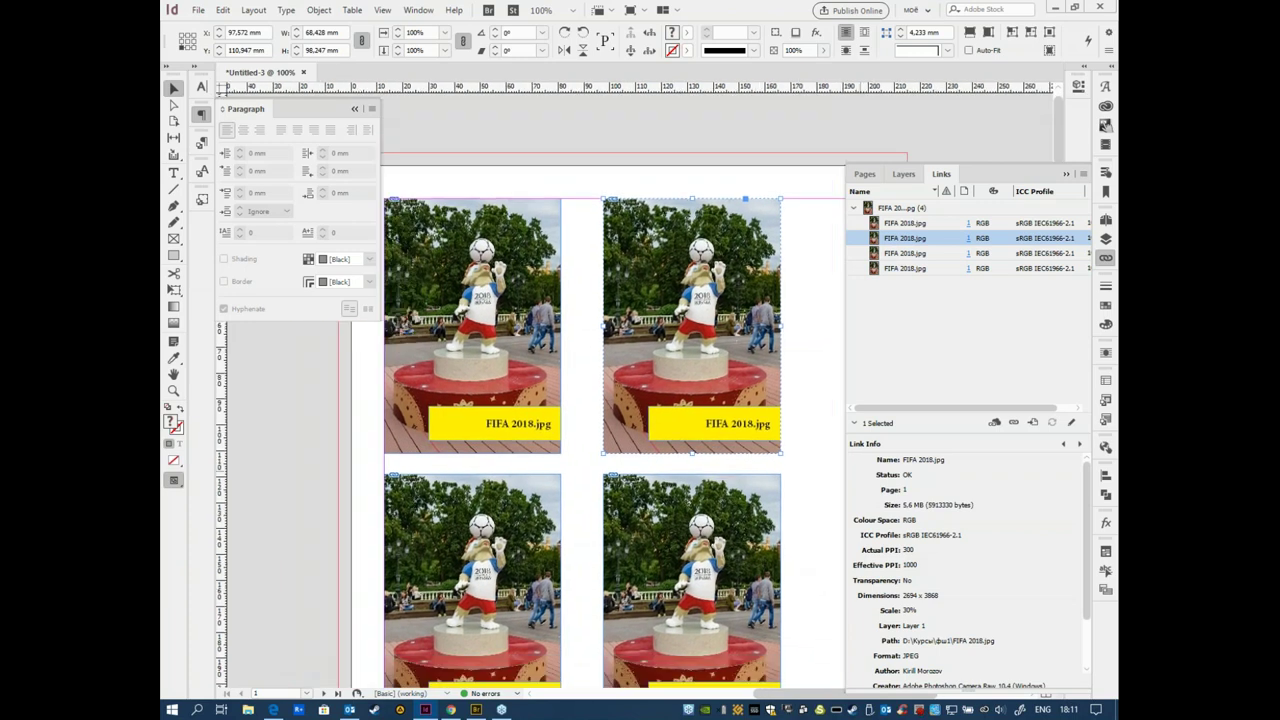
{"action": "left_click", "coordinate": [1014, 422]}
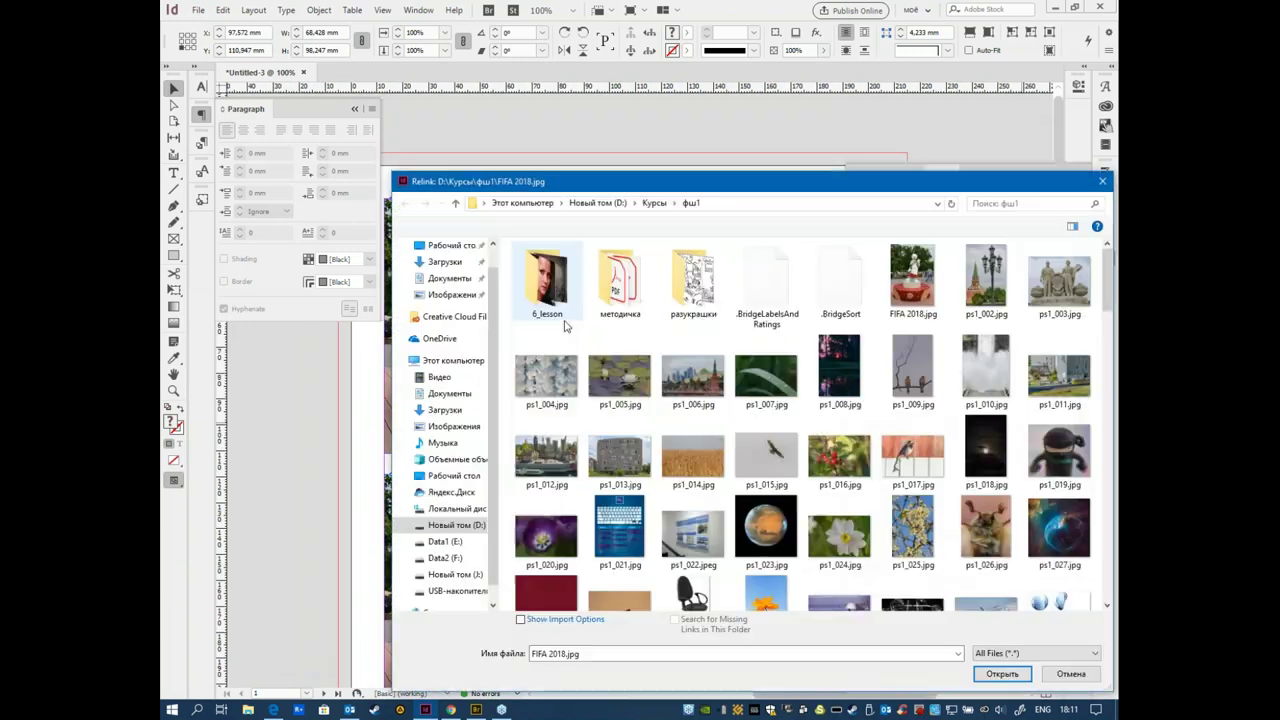
{"action": "left_click", "coordinate": [988, 285]}
{"action": "left_click", "coordinate": [1002, 673]}
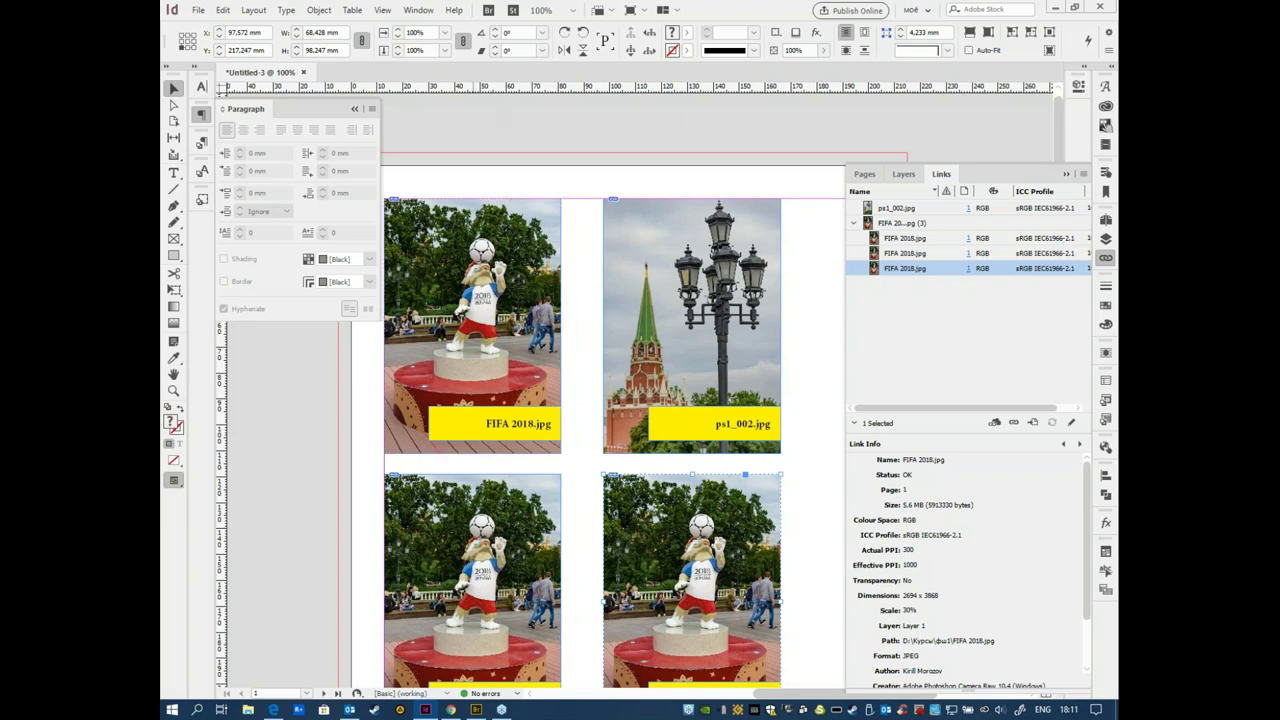
Step: Draw a right-aligned text frame about 90 × 7 mm in the slug area below page 1, at about X 109 mm, Y 311 mm
{"action": "scroll", "coordinate": [691, 504], "scroll_direction": "down", "scroll_amount": 5}
{"action": "scroll", "coordinate": [691, 504], "scroll_direction": "right", "scroll_amount": 2}
{"action": "scroll", "coordinate": [691, 504], "scroll_direction": "down", "scroll_amount": 2}
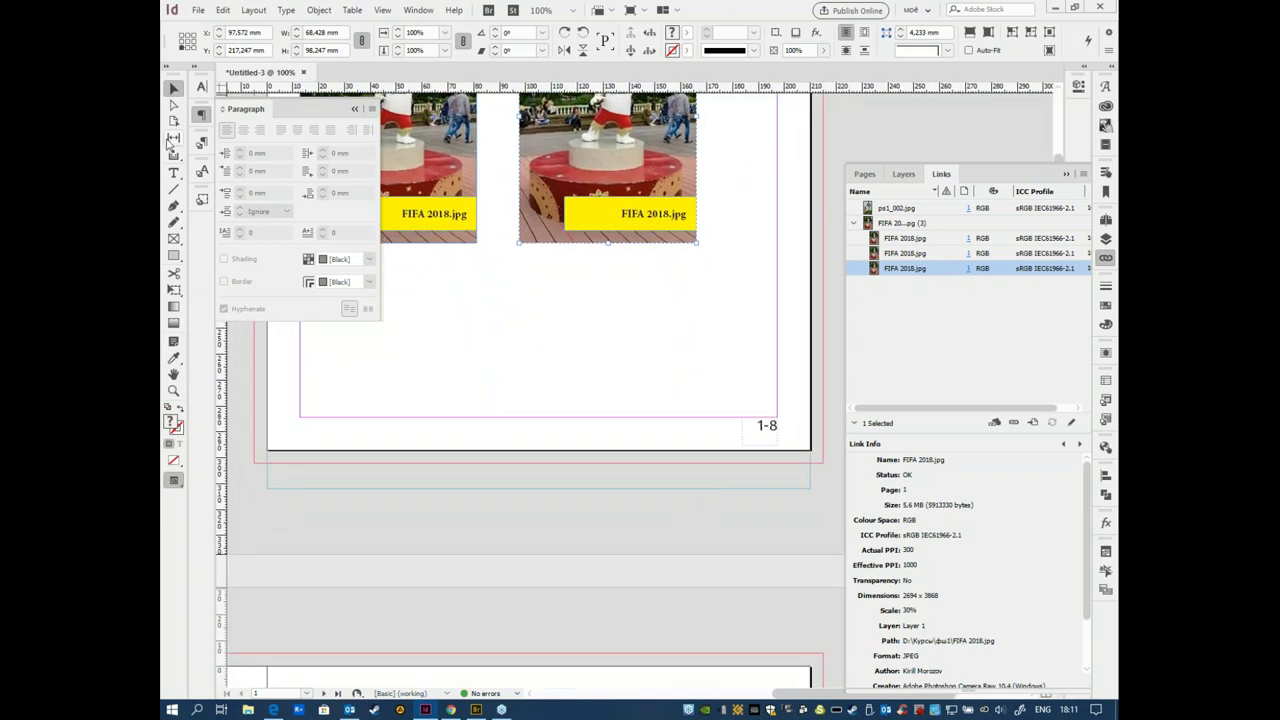
{"action": "left_click", "coordinate": [175, 174]}
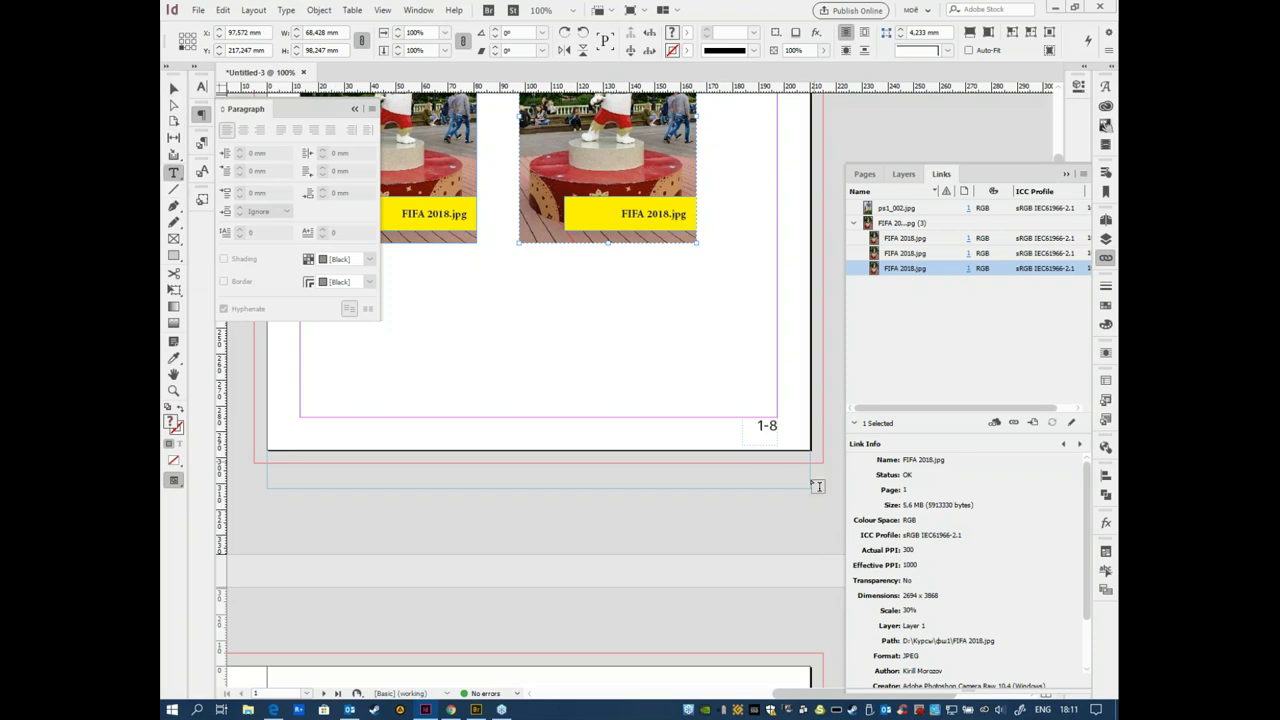
{"action": "left_click_drag", "start_coordinate": [795, 482], "coordinate": [559, 463]}
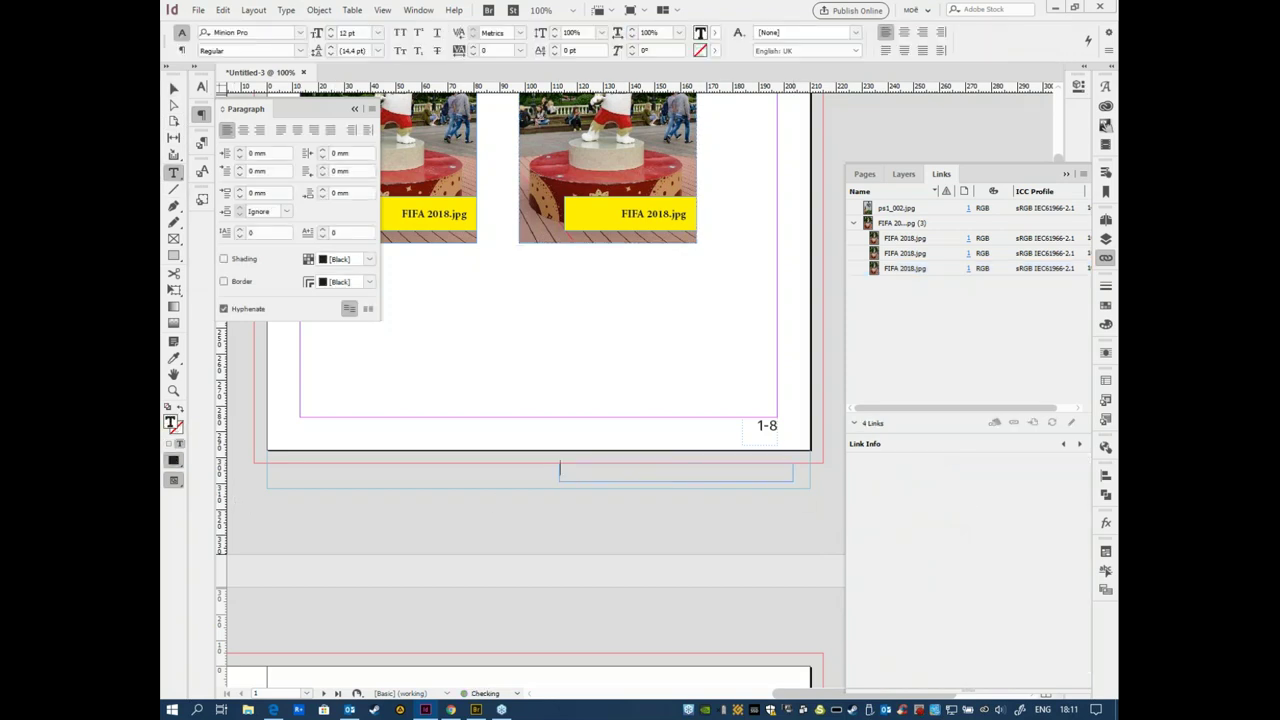
{"action": "left_click", "coordinate": [260, 131]}
{"action": "left_click", "coordinate": [174, 88]}
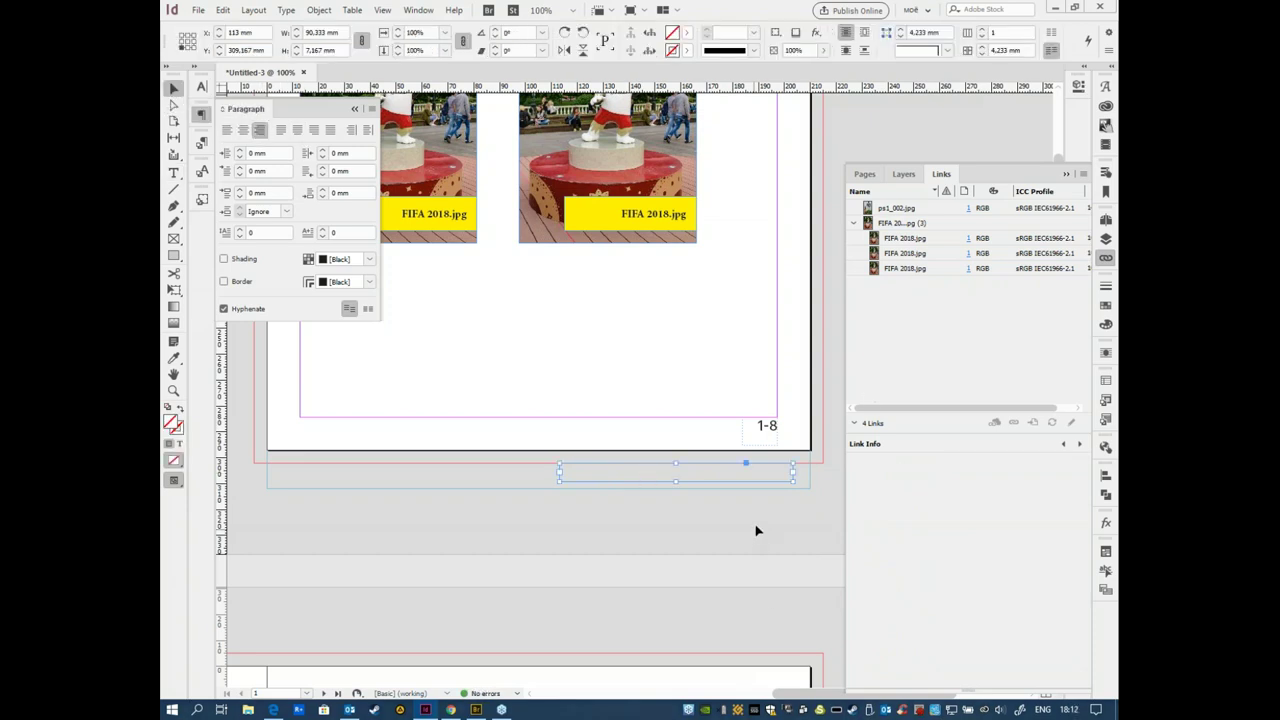
{"action": "left_click_drag", "start_coordinate": [766, 474], "coordinate": [760, 481]}
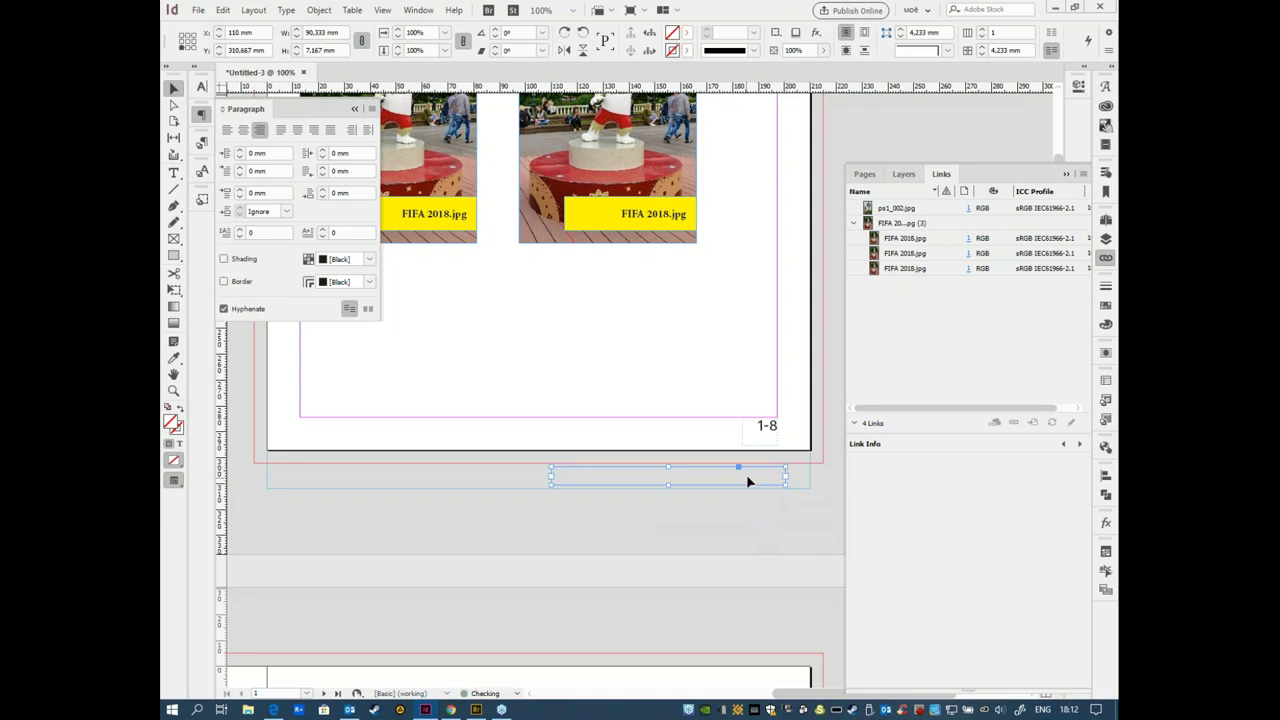
{"action": "left_click_drag", "start_coordinate": [751, 471], "coordinate": [747, 478]}
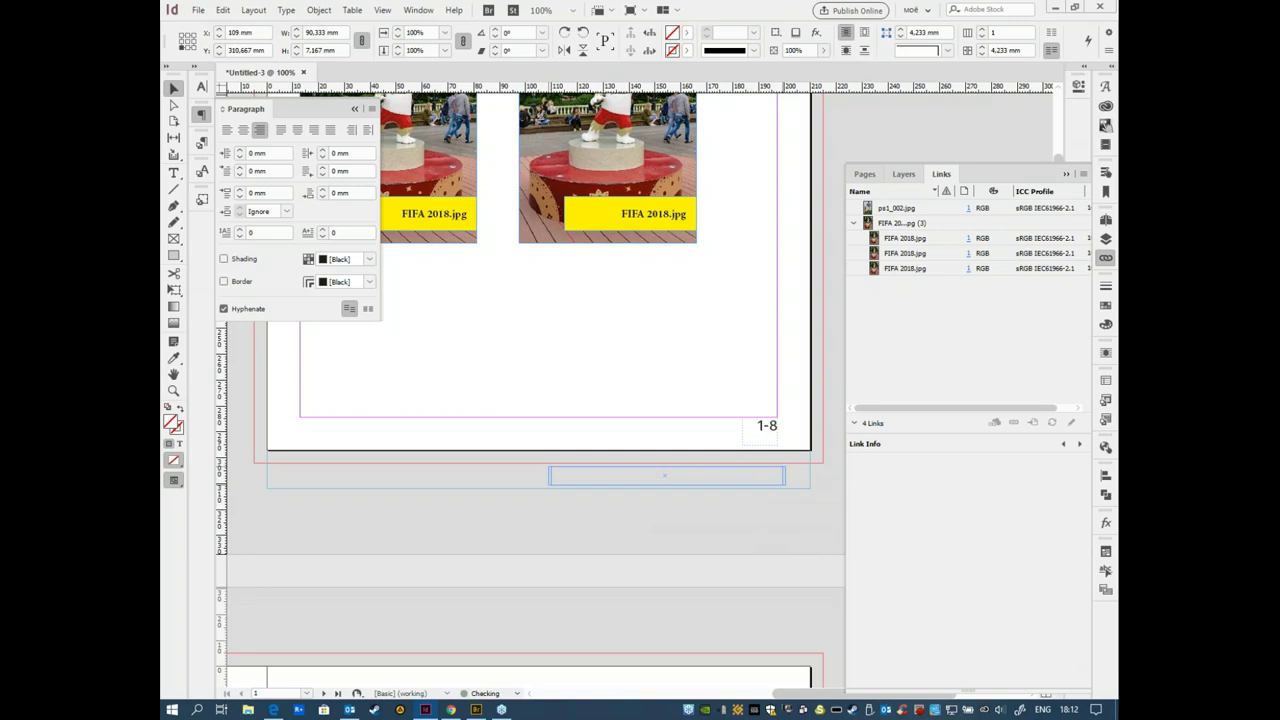
Step: Insert the Modification Date text variable into the slug text frame and deselect the frame
{"action": "double_click", "coordinate": [747, 475]}
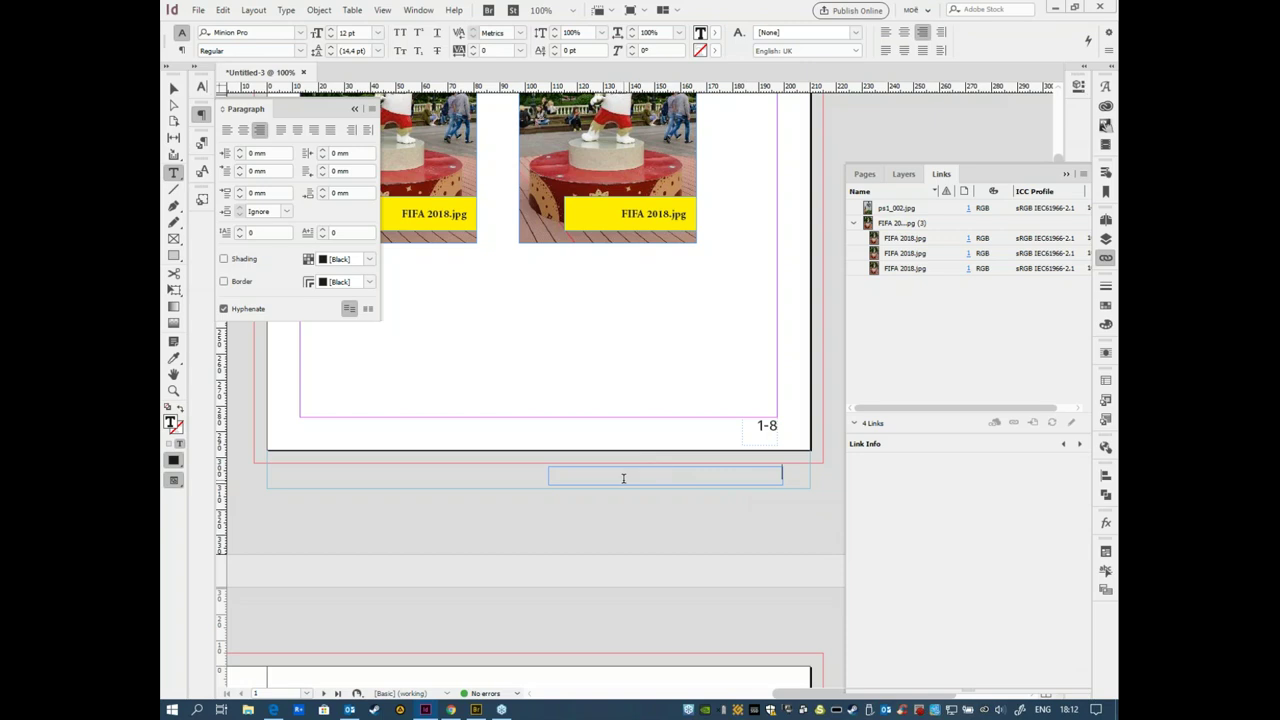
{"action": "left_click", "coordinate": [285, 11]}
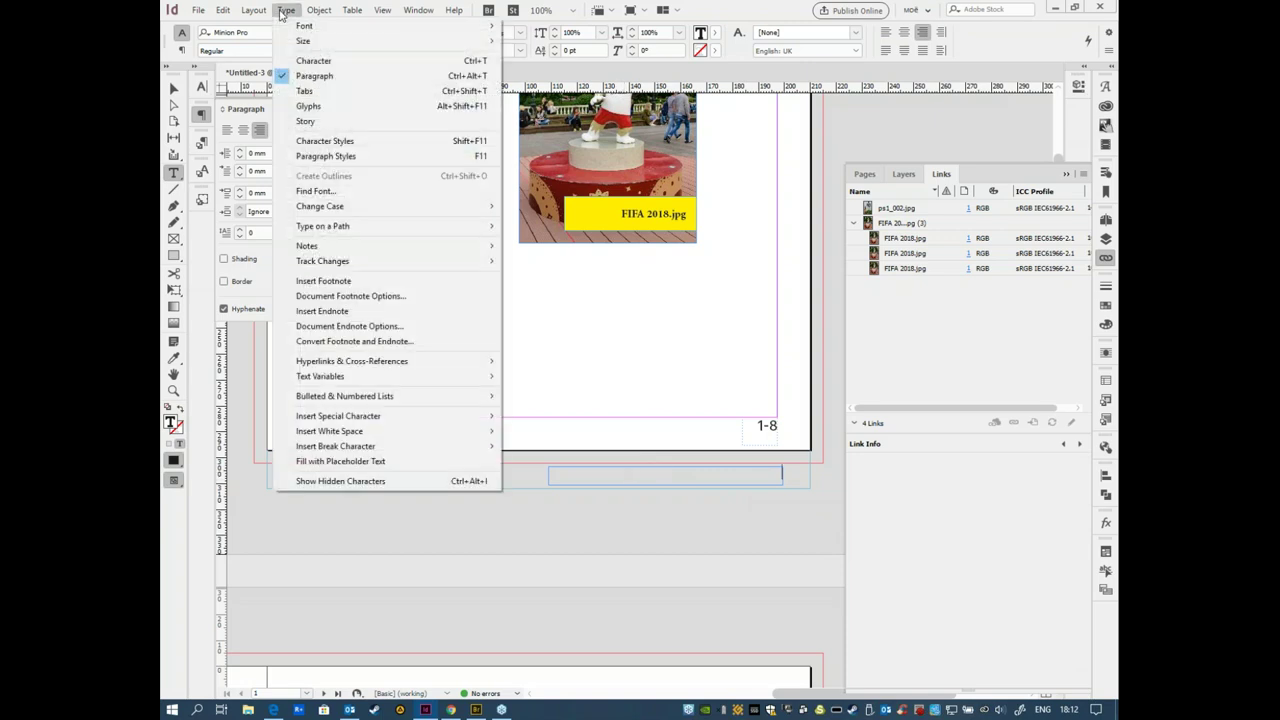
{"action": "mouse_move", "coordinate": [350, 377]}
{"action": "mouse_move", "coordinate": [633, 395]}
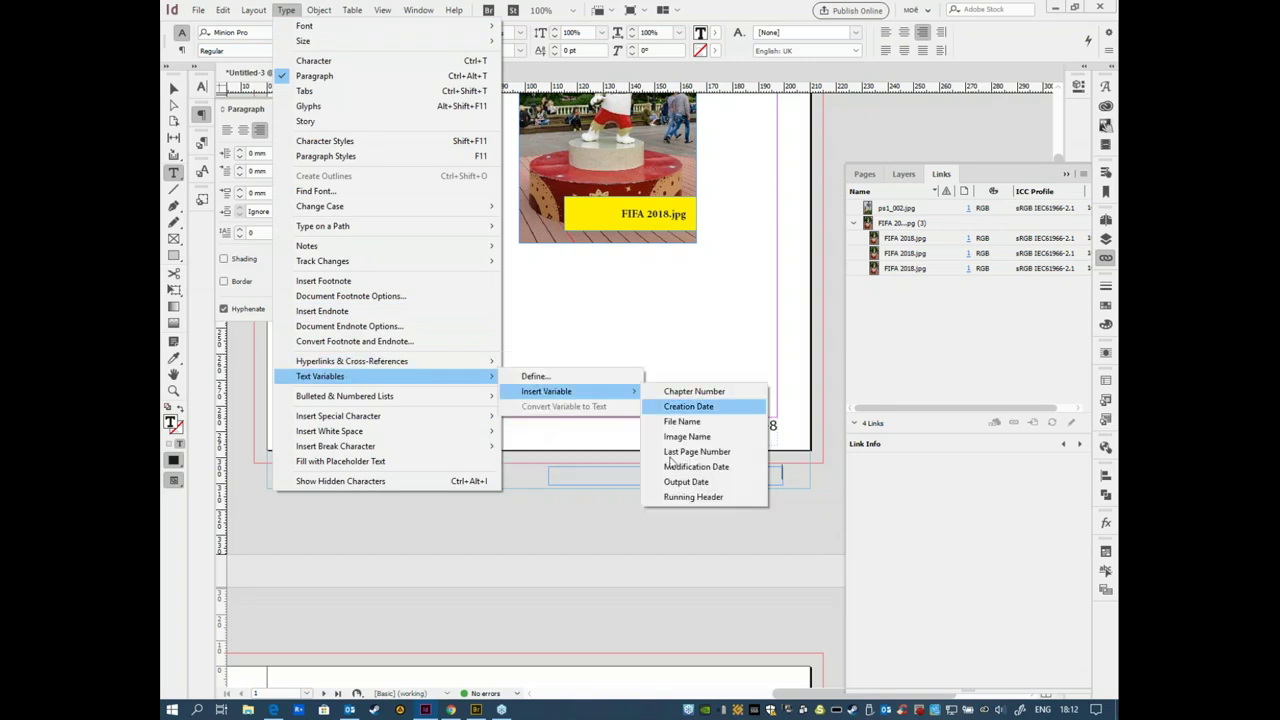
{"action": "left_click", "coordinate": [744, 472]}
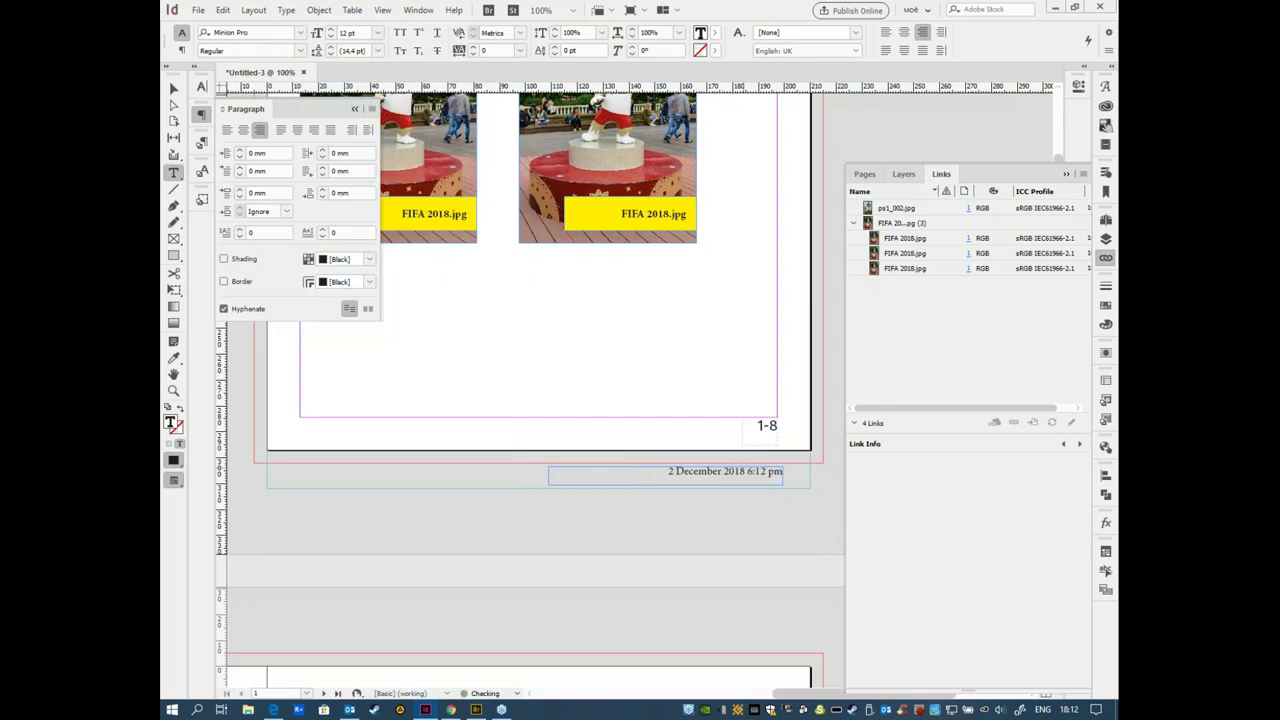
{"action": "left_click", "coordinate": [173, 88]}
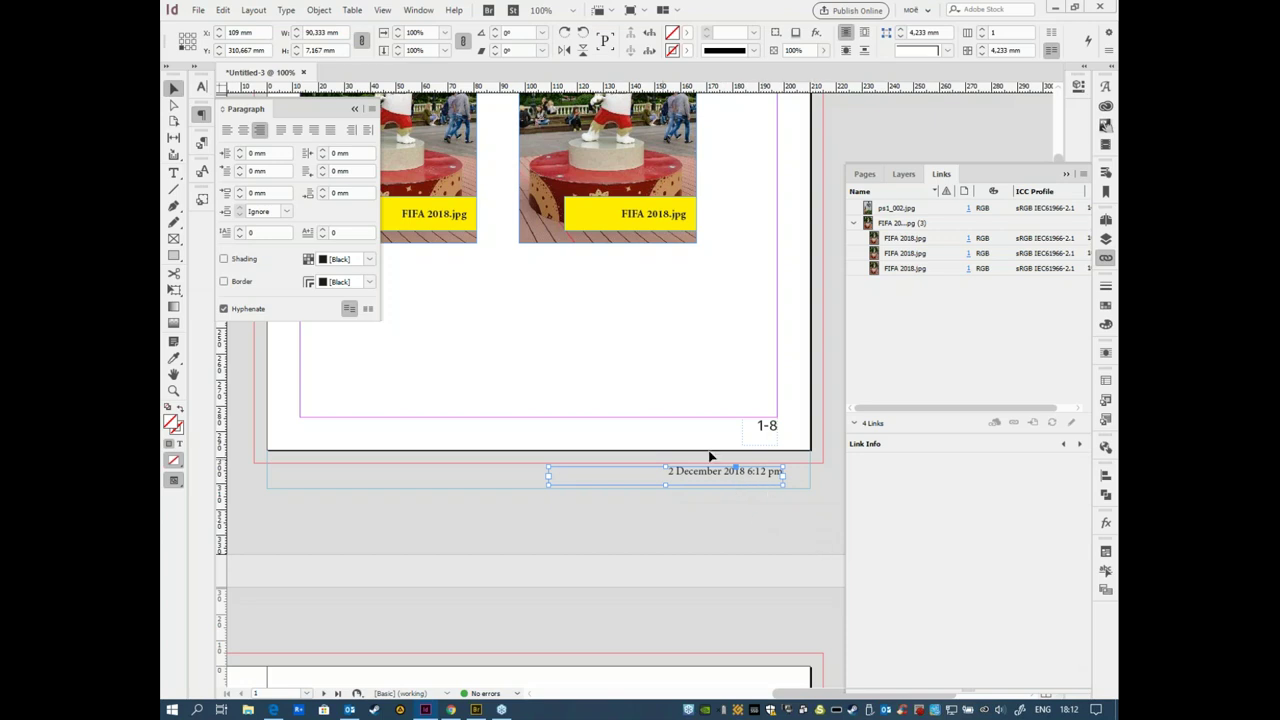
{"action": "left_click", "coordinate": [743, 546]}
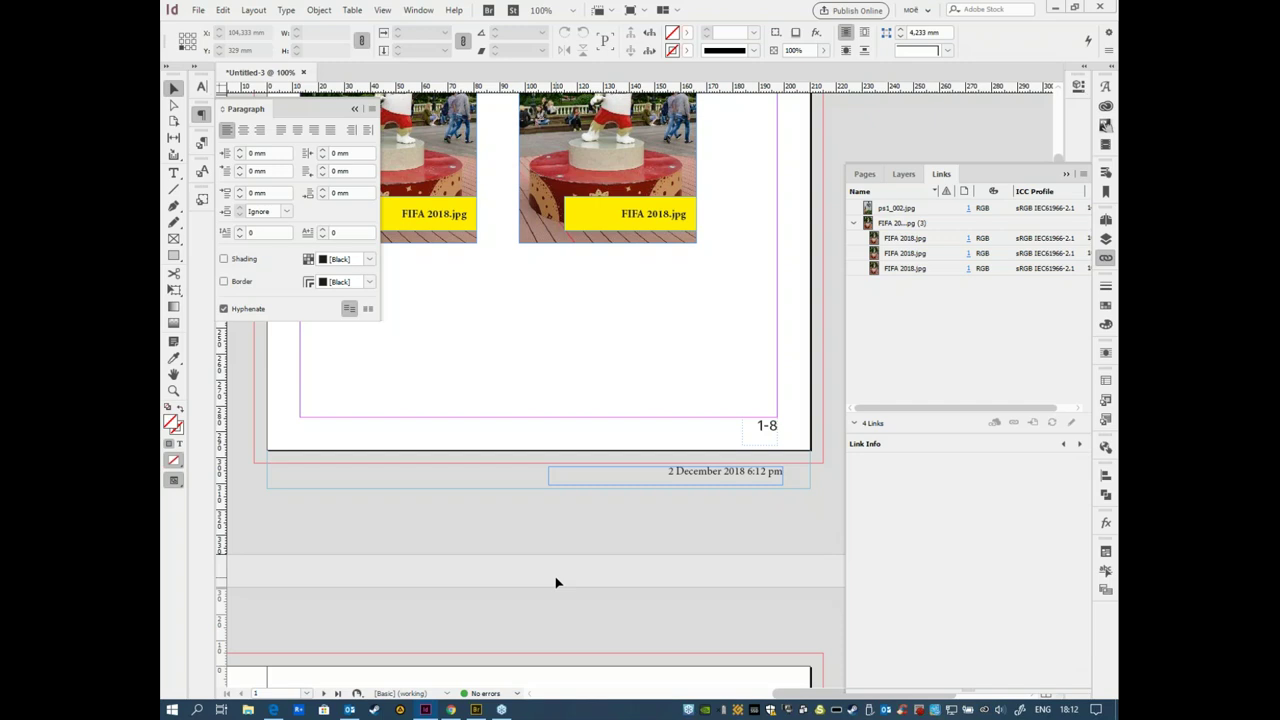
{"action": "left_click_drag", "start_coordinate": [614, 340], "coordinate": [685, 492]}
{"action": "scroll", "coordinate": [685, 492], "scroll_direction": "up", "scroll_amount": 2}
{"action": "scroll", "coordinate": [690, 456], "scroll_direction": "up", "scroll_amount": 3}
{"action": "scroll", "coordinate": [606, 570], "scroll_direction": "down", "scroll_amount": 5}
{"action": "scroll", "coordinate": [671, 466], "scroll_direction": "right", "scroll_amount": 2}
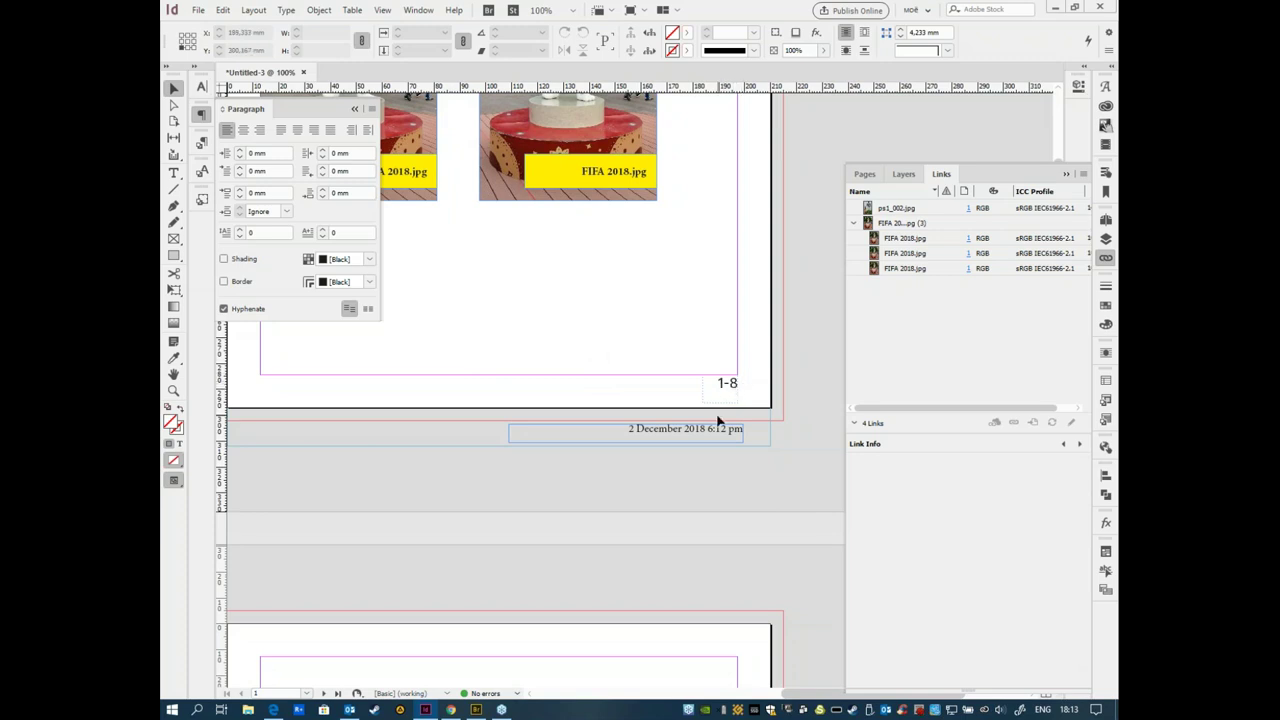
{"action": "scroll", "coordinate": [660, 430], "scroll_direction": "up", "scroll_amount": 6}
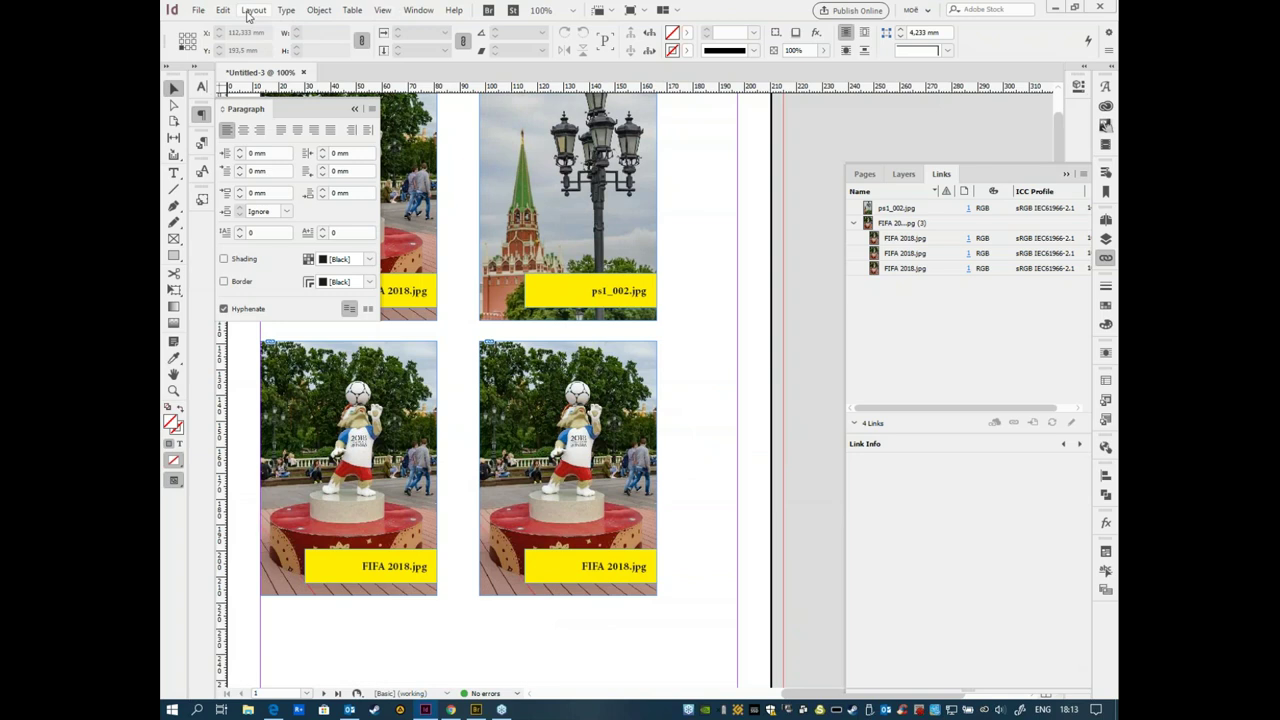
Step: Open the text variable definitions, check the File Name and Image Name previews, and start a new Metadata Caption variable
{"action": "left_click", "coordinate": [283, 10]}
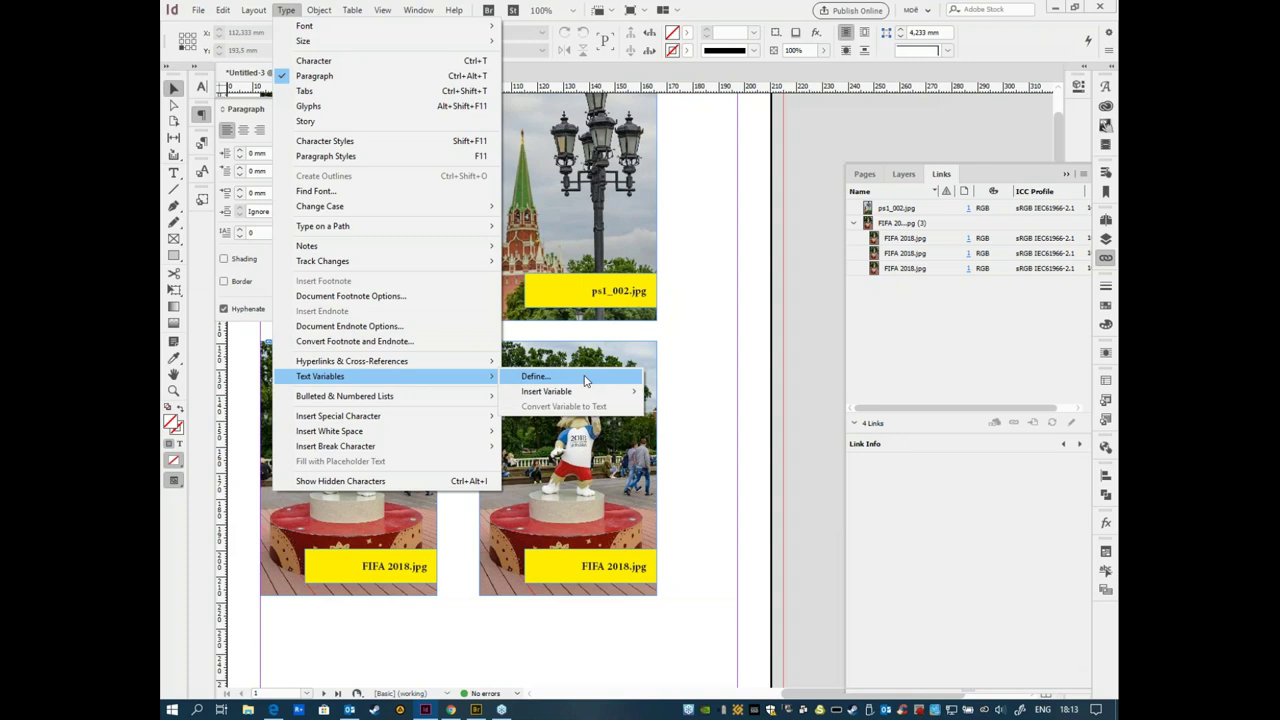
{"action": "left_click", "coordinate": [585, 380]}
{"action": "left_click_drag", "start_coordinate": [594, 236], "coordinate": [630, 246]}
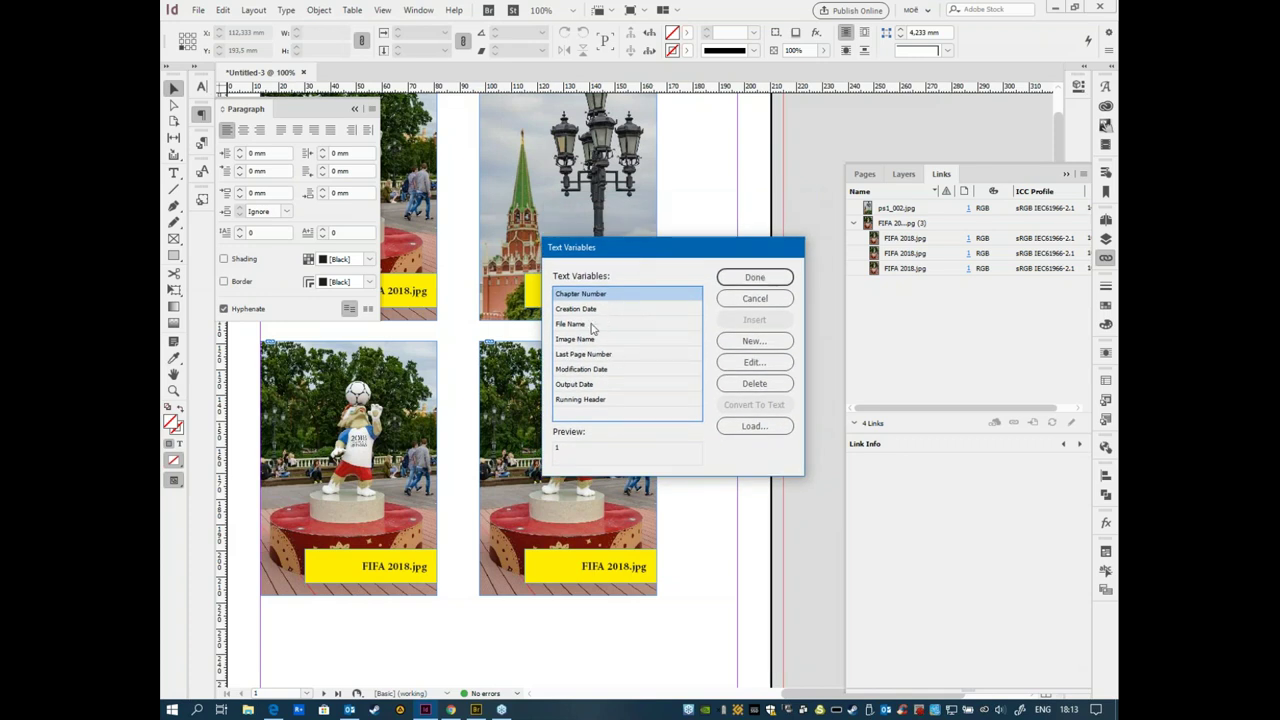
{"action": "left_click", "coordinate": [596, 326]}
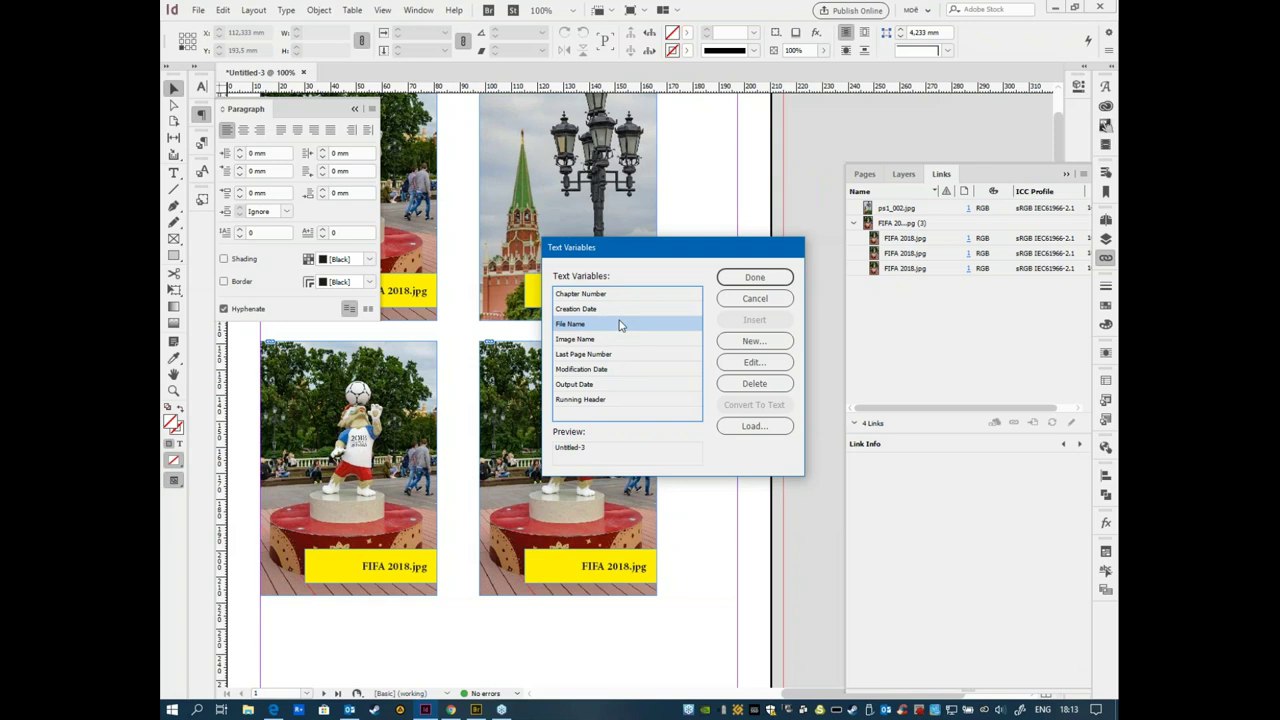
{"action": "left_click", "coordinate": [621, 340]}
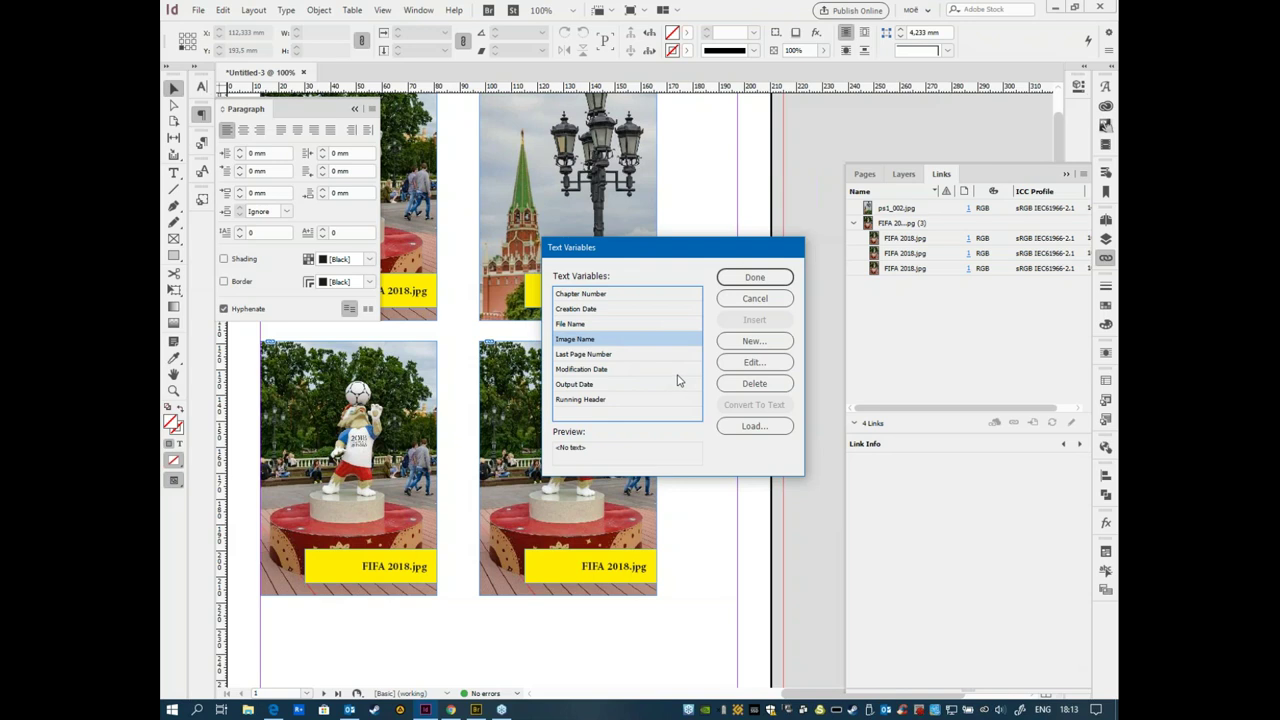
{"action": "left_click", "coordinate": [744, 339]}
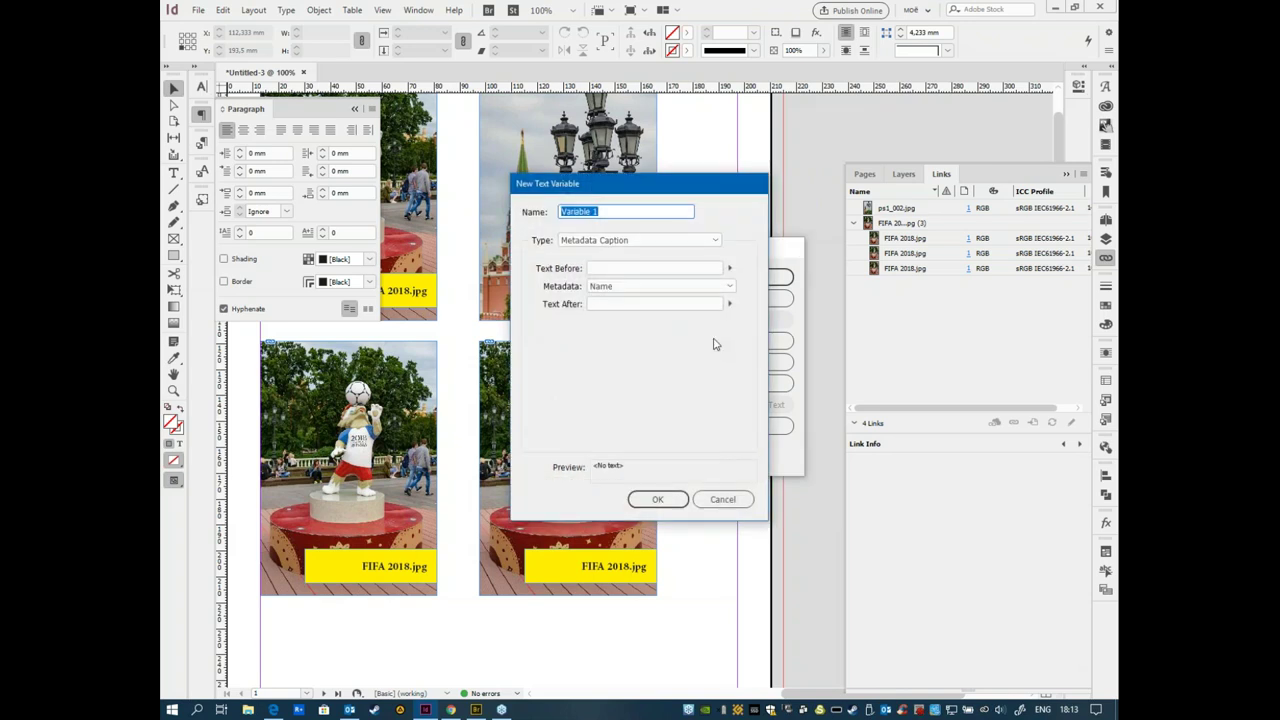
{"action": "left_click", "coordinate": [672, 240]}
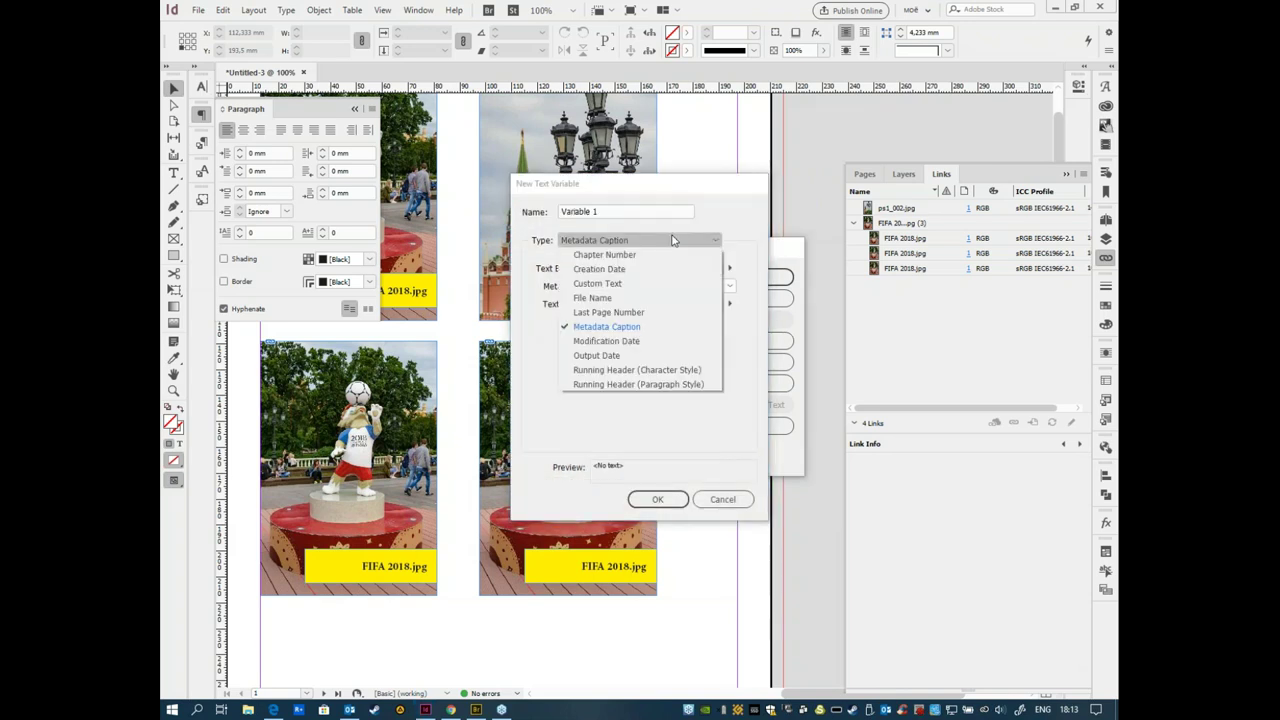
{"action": "left_click", "coordinate": [664, 332]}
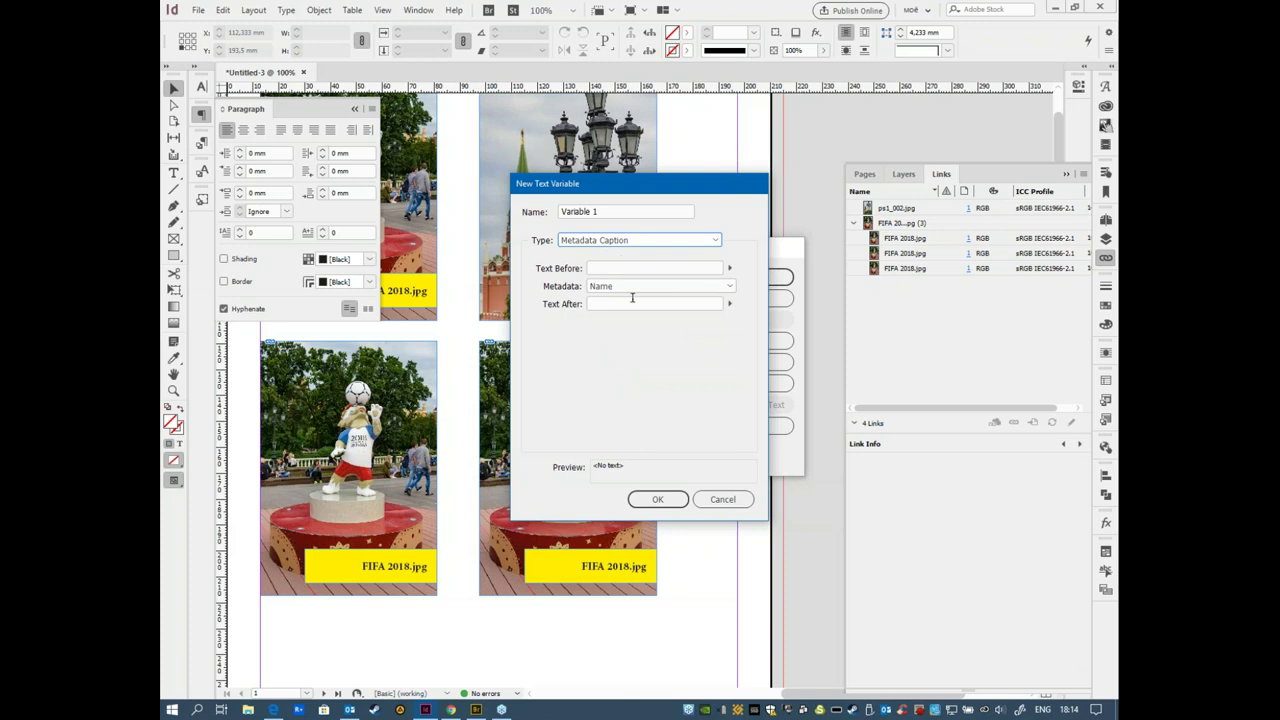
Step: Look through the metadata fields available for the new caption variable, keeping Name
{"action": "left_click", "coordinate": [731, 287]}
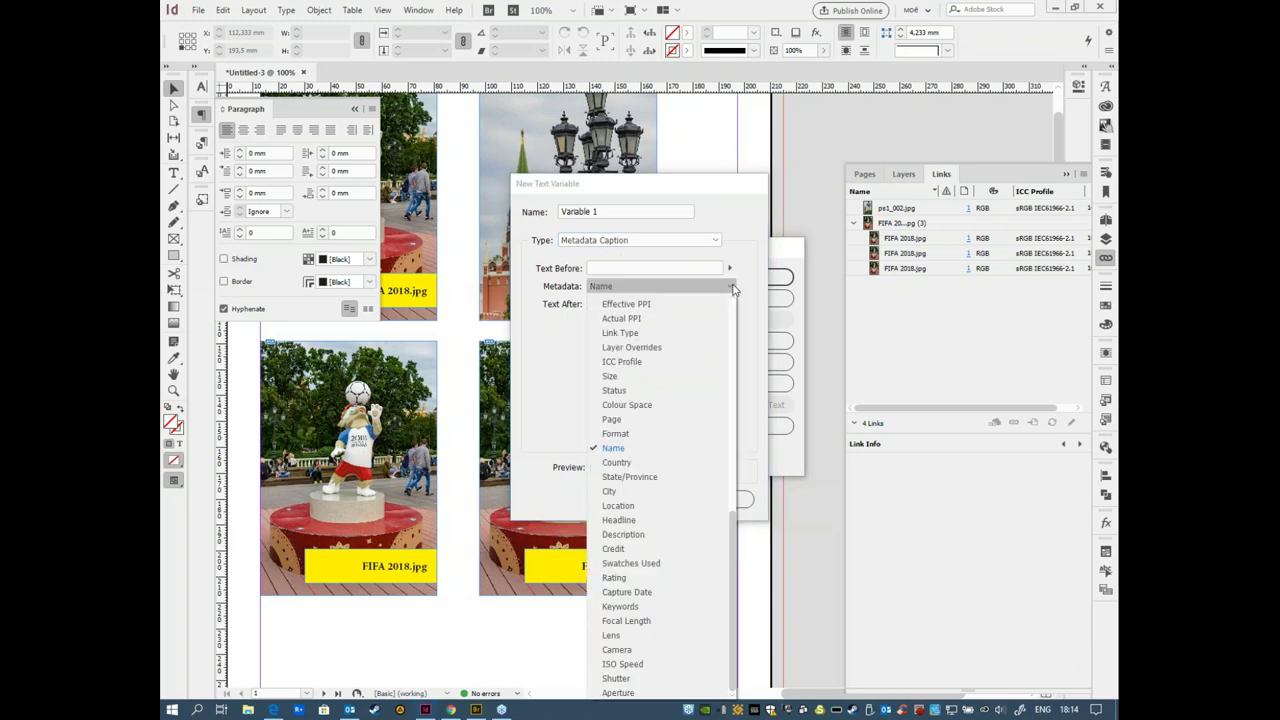
{"action": "scroll", "coordinate": [668, 612], "scroll_direction": "up", "scroll_amount": 5}
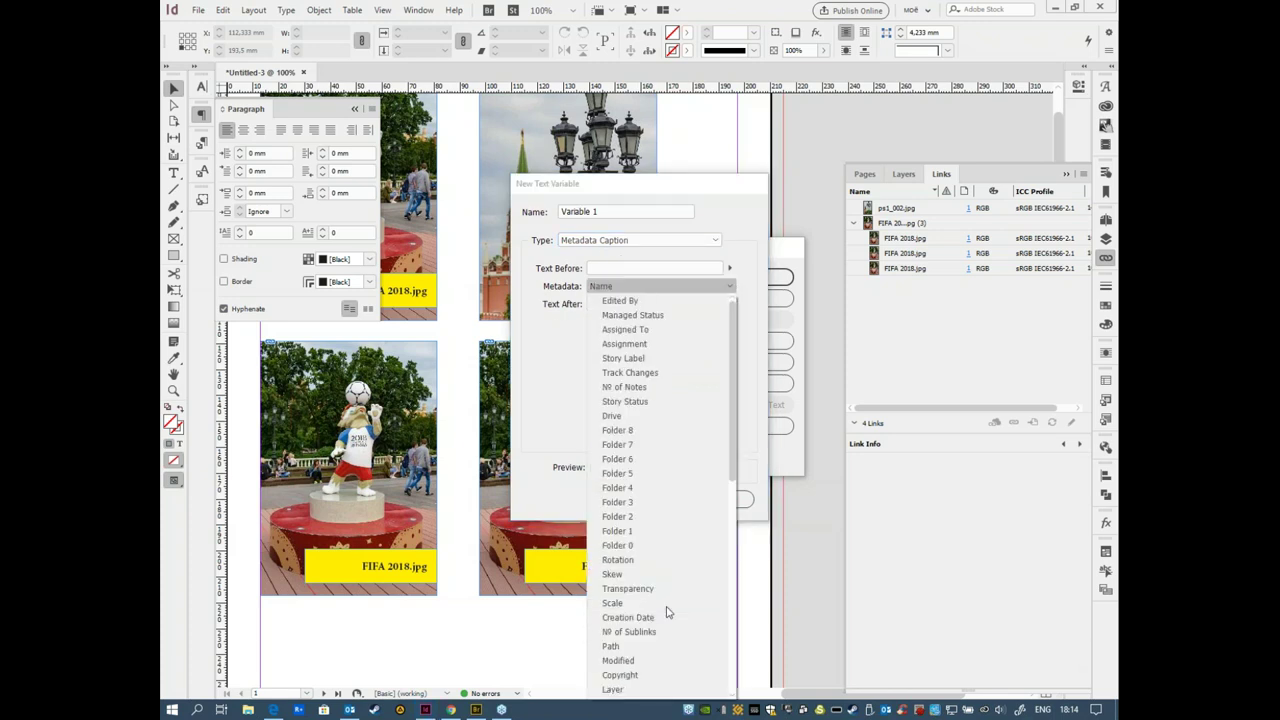
{"action": "scroll", "coordinate": [668, 610], "scroll_direction": "down", "scroll_amount": 5}
{"action": "scroll", "coordinate": [668, 605], "scroll_direction": "up", "scroll_amount": 3}
{"action": "scroll", "coordinate": [668, 605], "scroll_direction": "down", "scroll_amount": 3}
{"action": "left_click", "coordinate": [578, 395]}
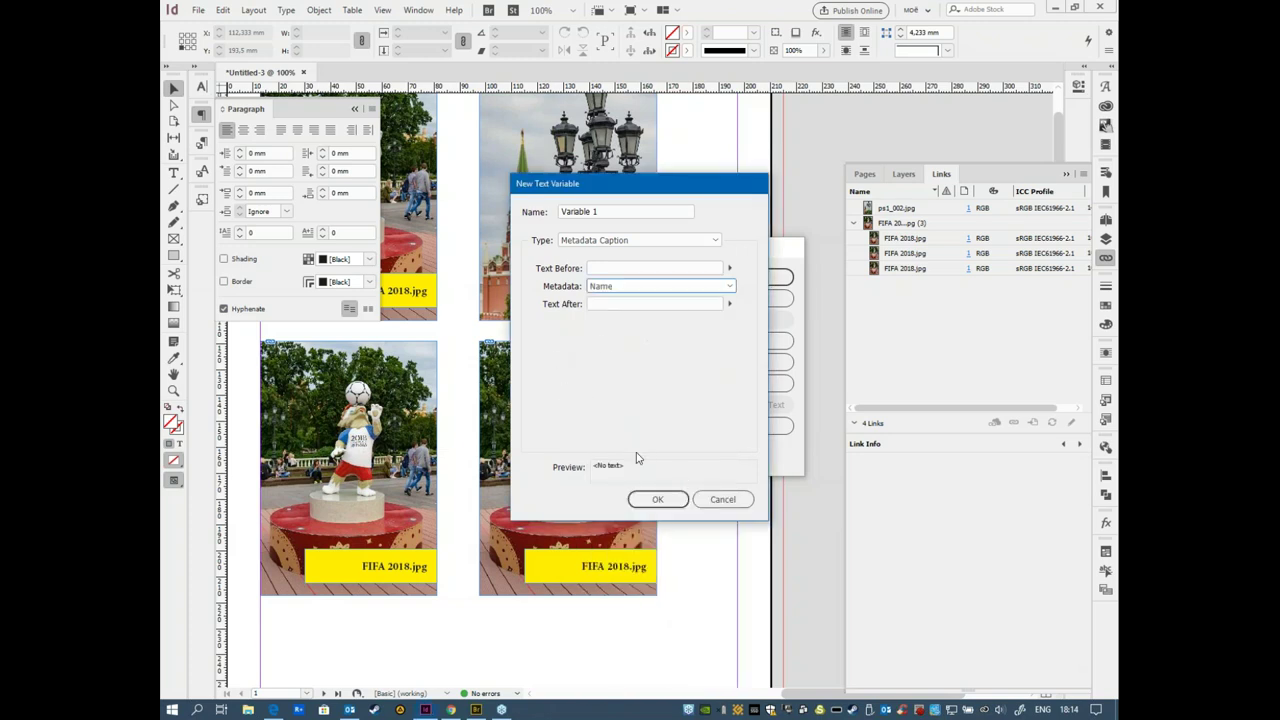
Step: Switch to Adobe Bridge and enlarge the metadata area by widening its column and shrinking the image preview
{"action": "left_click", "coordinate": [477, 710]}
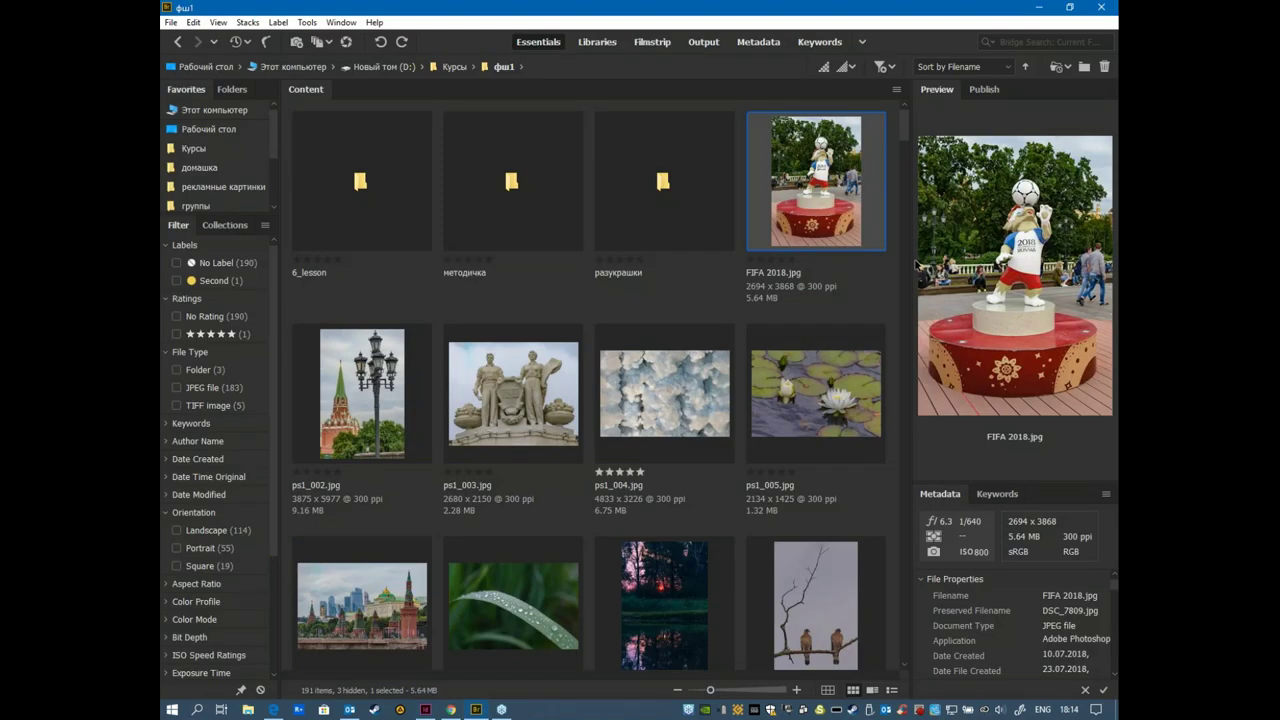
{"action": "left_click_drag", "start_coordinate": [915, 262], "coordinate": [848, 265]}
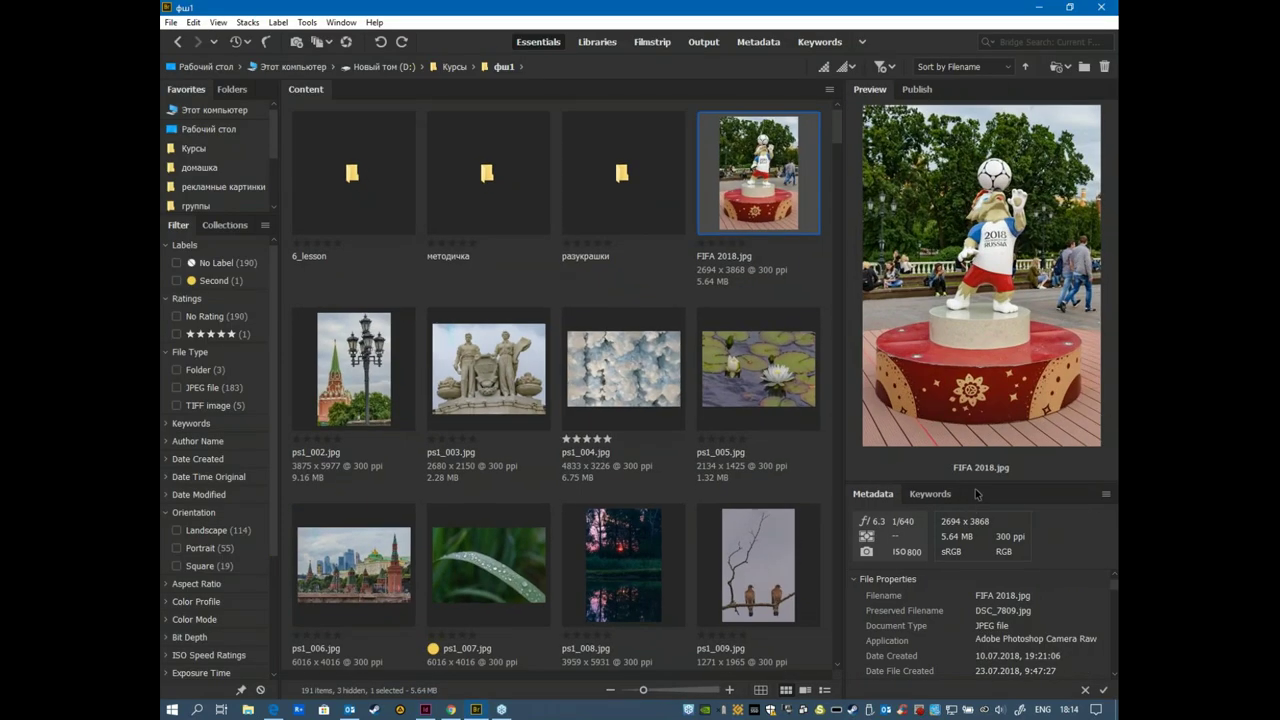
{"action": "left_click_drag", "start_coordinate": [975, 483], "coordinate": [945, 212]}
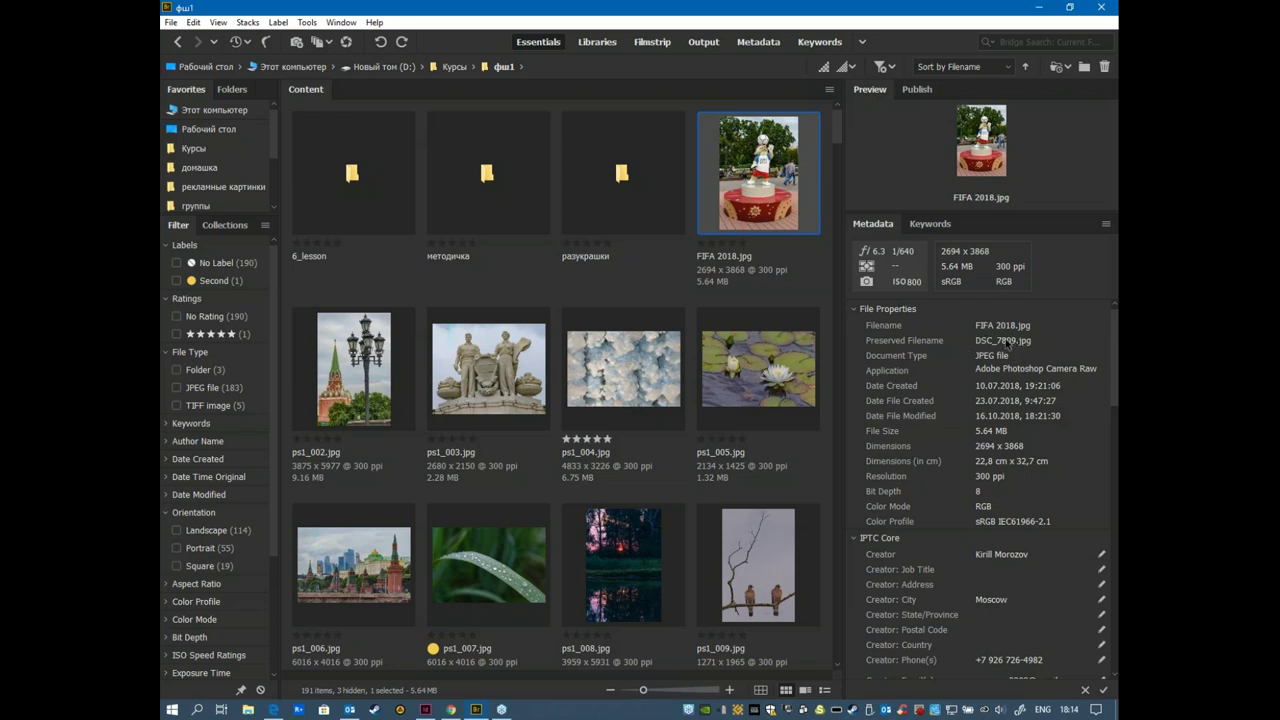
Step: Examine the file properties, IPTC Core and camera data stored in the metadata of FIFA 2018.jpg
{"action": "scroll", "coordinate": [998, 400], "scroll_direction": "down", "scroll_amount": 1}
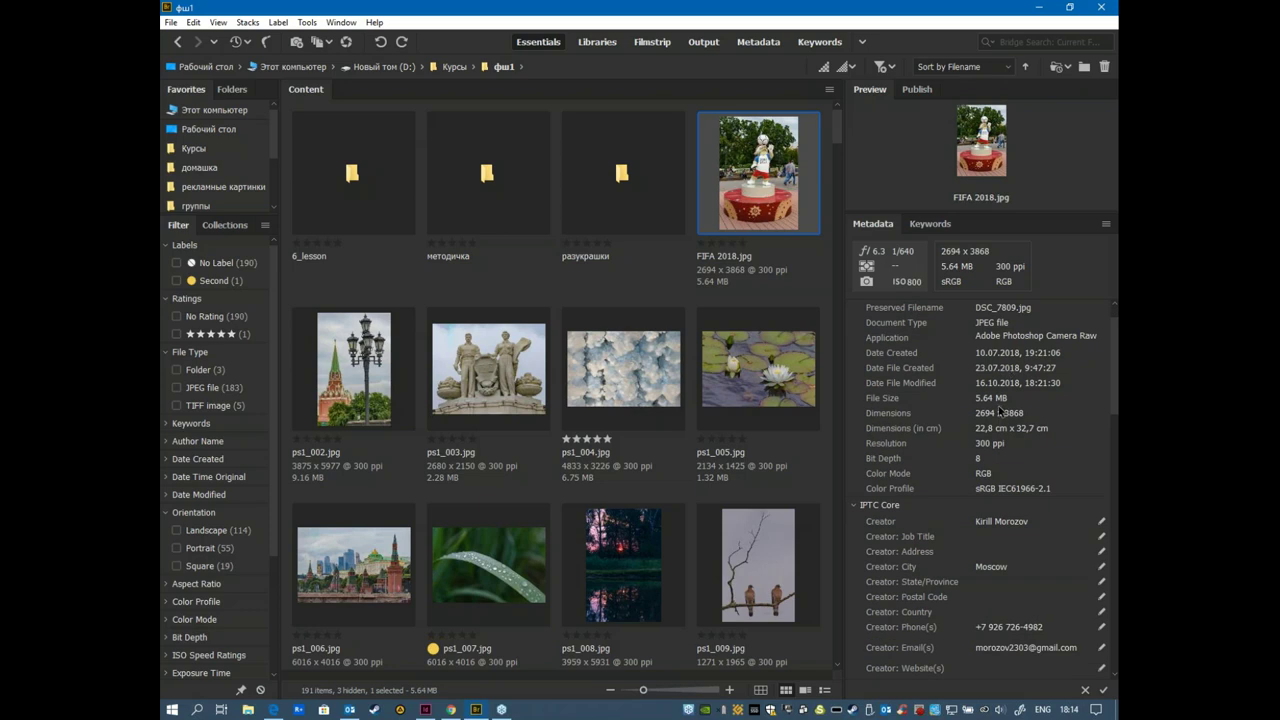
{"action": "scroll", "coordinate": [998, 406], "scroll_direction": "down", "scroll_amount": 5}
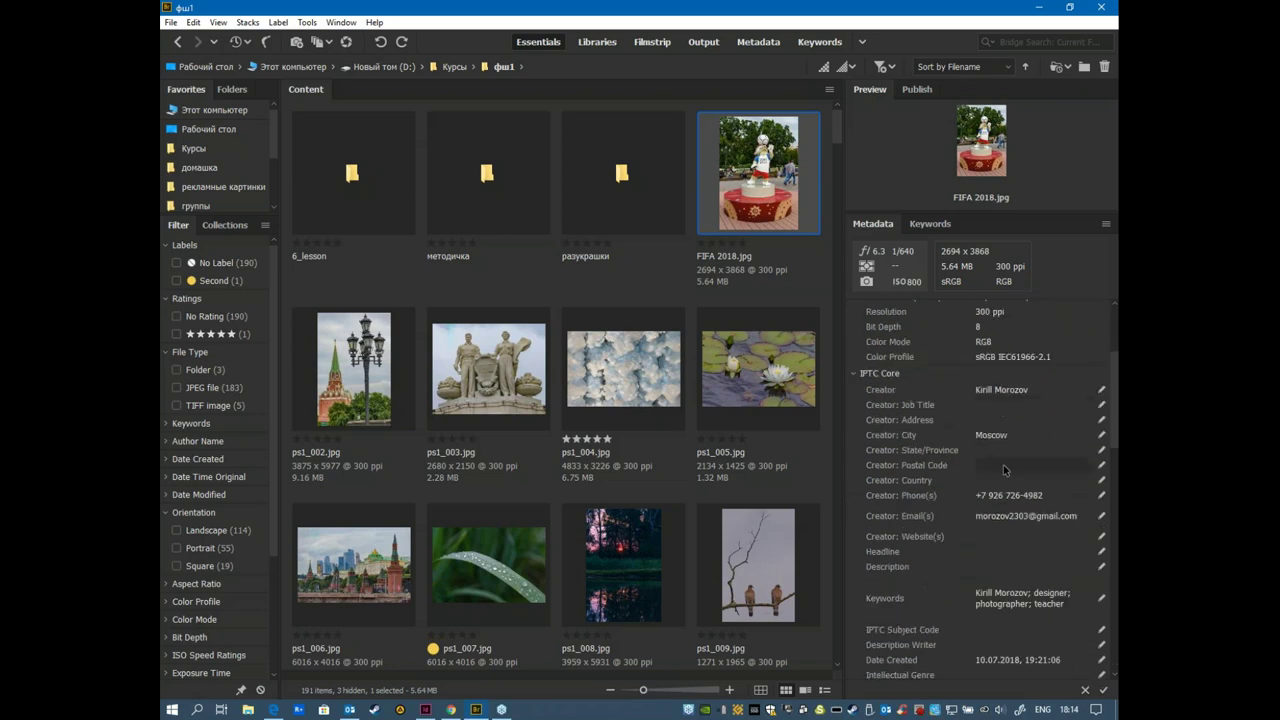
{"action": "scroll", "coordinate": [1005, 470], "scroll_direction": "down", "scroll_amount": 5}
{"action": "scroll", "coordinate": [1030, 448], "scroll_direction": "down", "scroll_amount": 6}
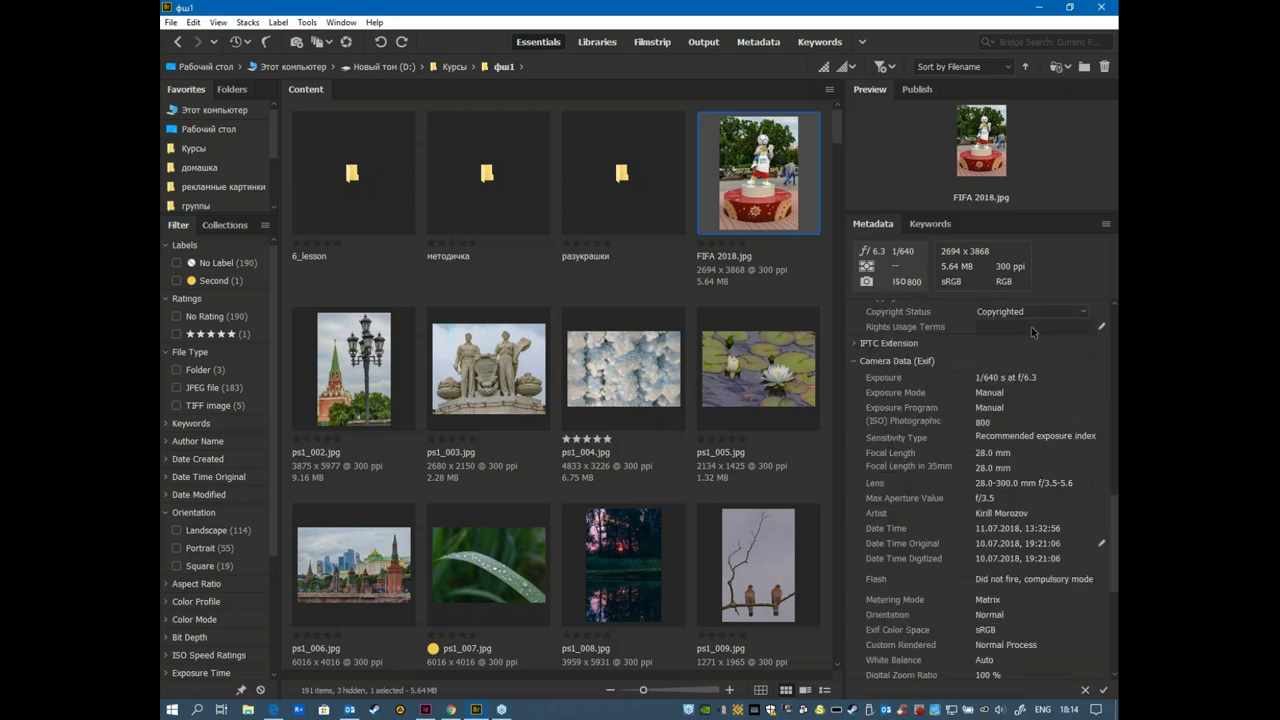
{"action": "scroll", "coordinate": [1010, 398], "scroll_direction": "down", "scroll_amount": 7}
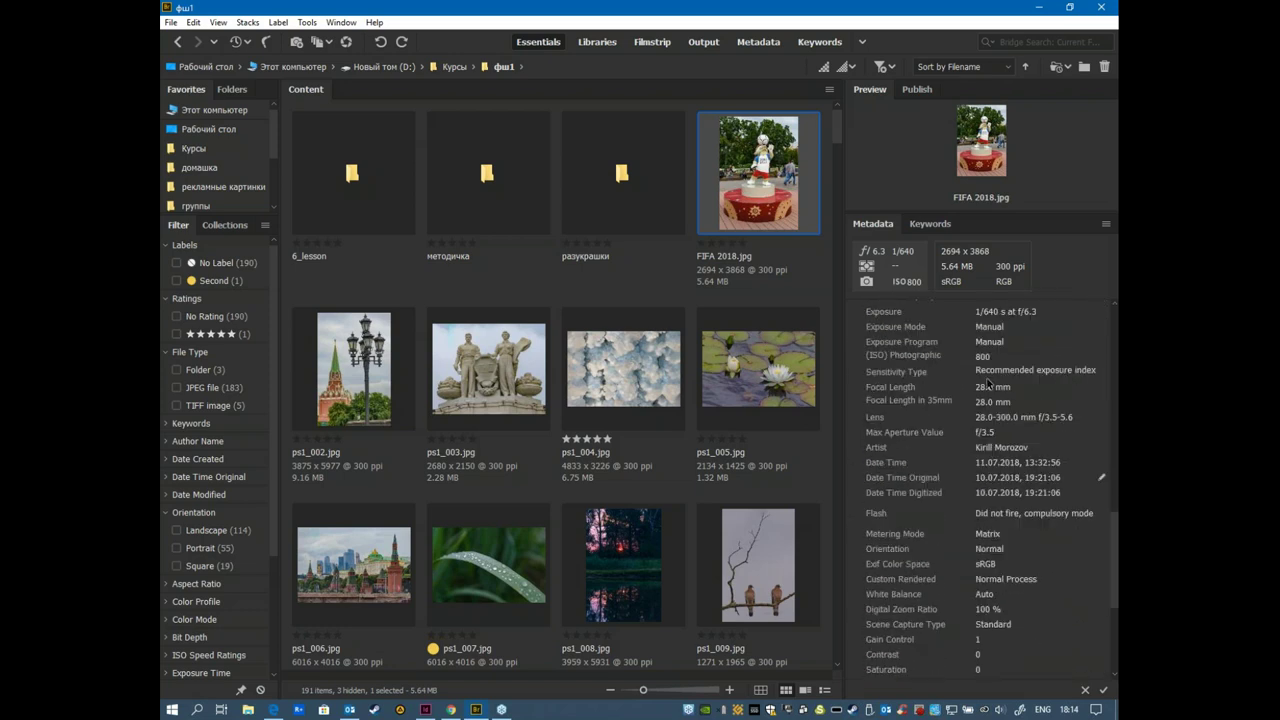
{"action": "scroll", "coordinate": [985, 400], "scroll_direction": "down", "scroll_amount": 3}
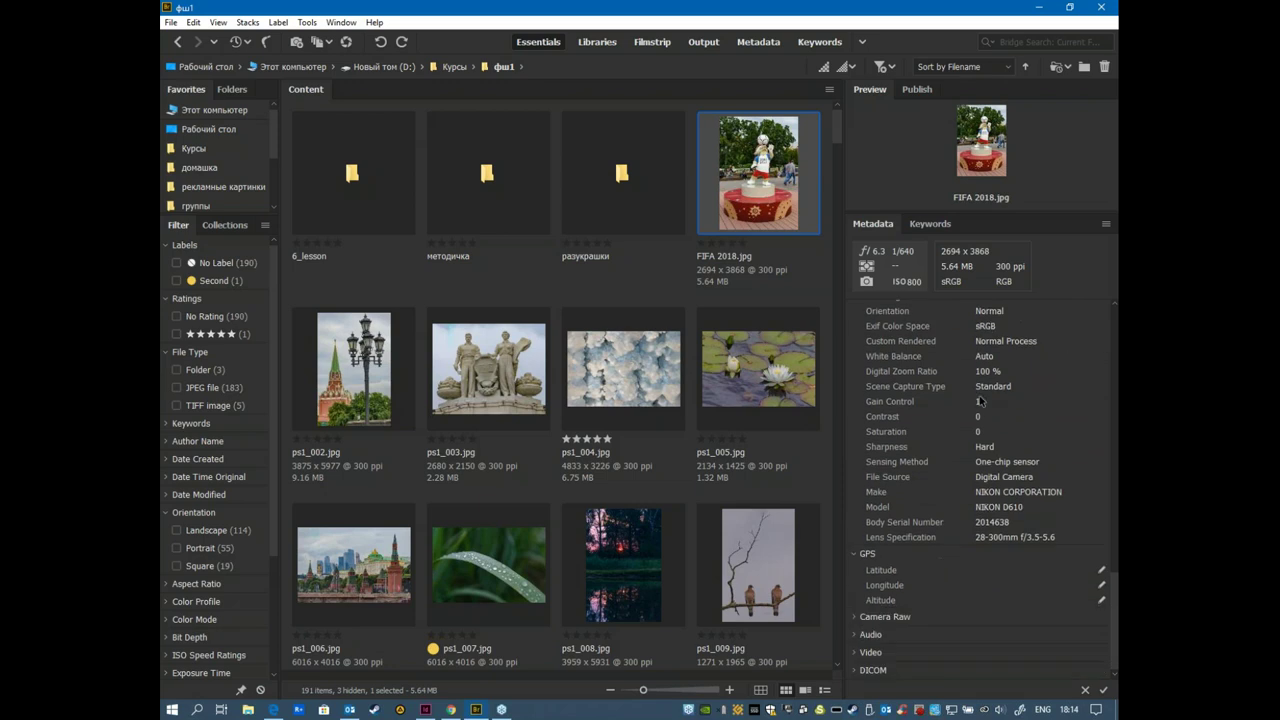
{"action": "scroll", "coordinate": [939, 531], "scroll_direction": "up", "scroll_amount": 10}
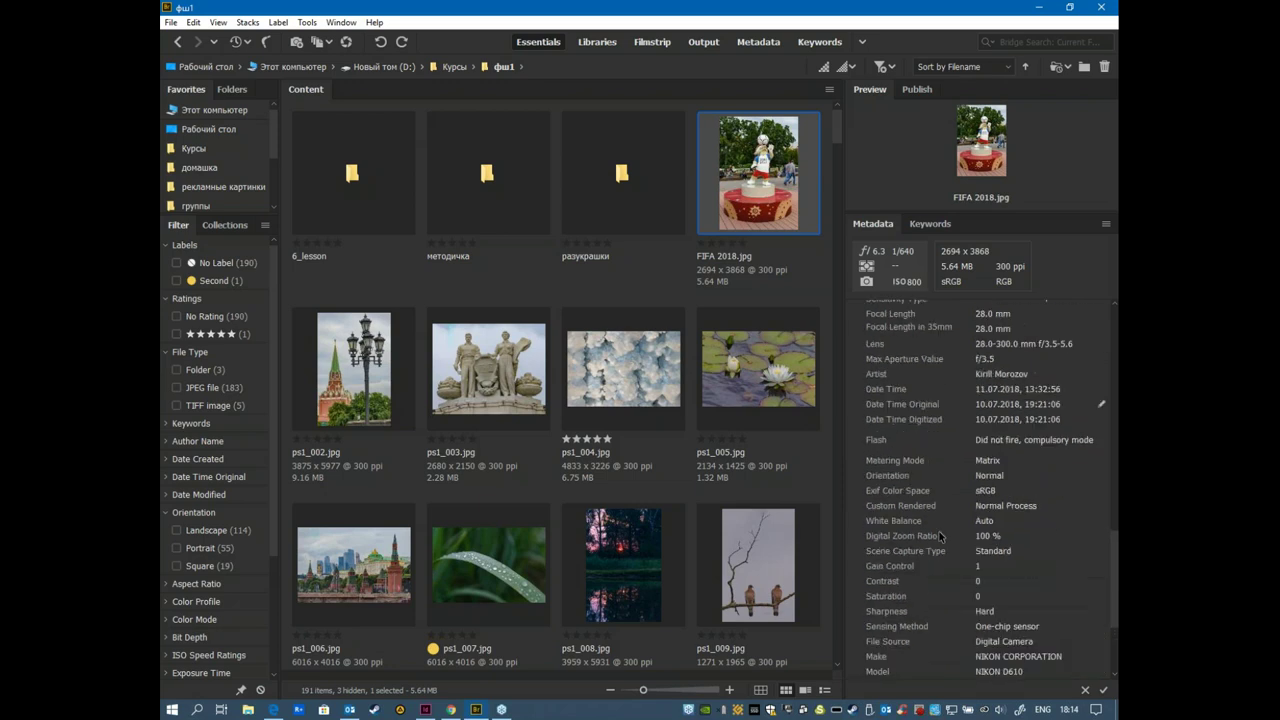
{"action": "scroll", "coordinate": [939, 537], "scroll_direction": "up", "scroll_amount": 10}
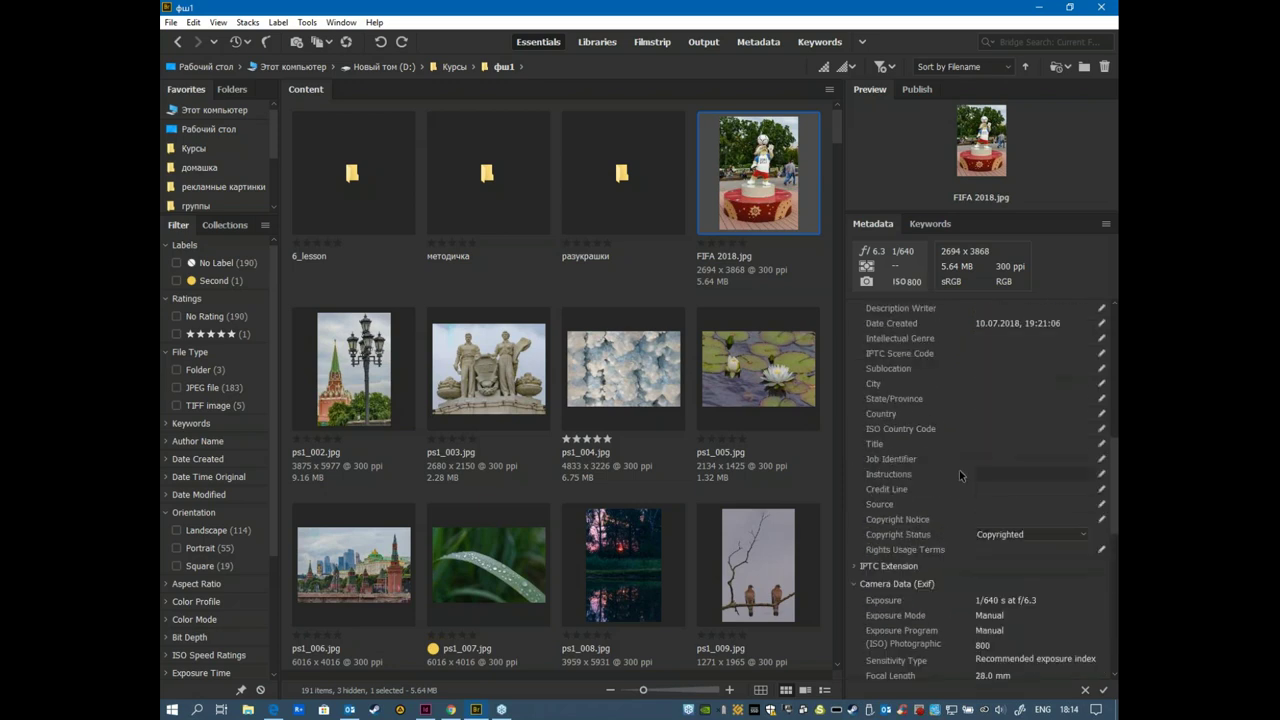
{"action": "scroll", "coordinate": [950, 491], "scroll_direction": "up", "scroll_amount": 10}
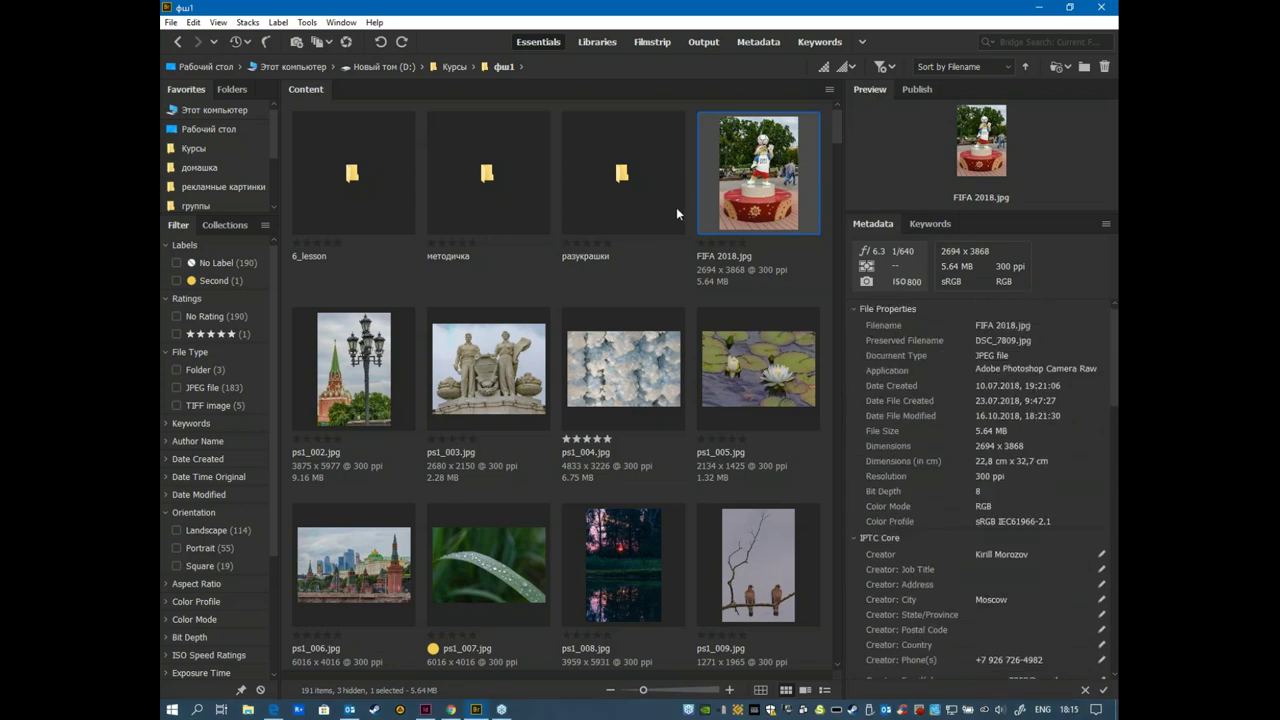
Step: Switch back to InDesign and look through the metadata fields offered for the new caption variable
{"action": "key", "text": "alt+Tab"}
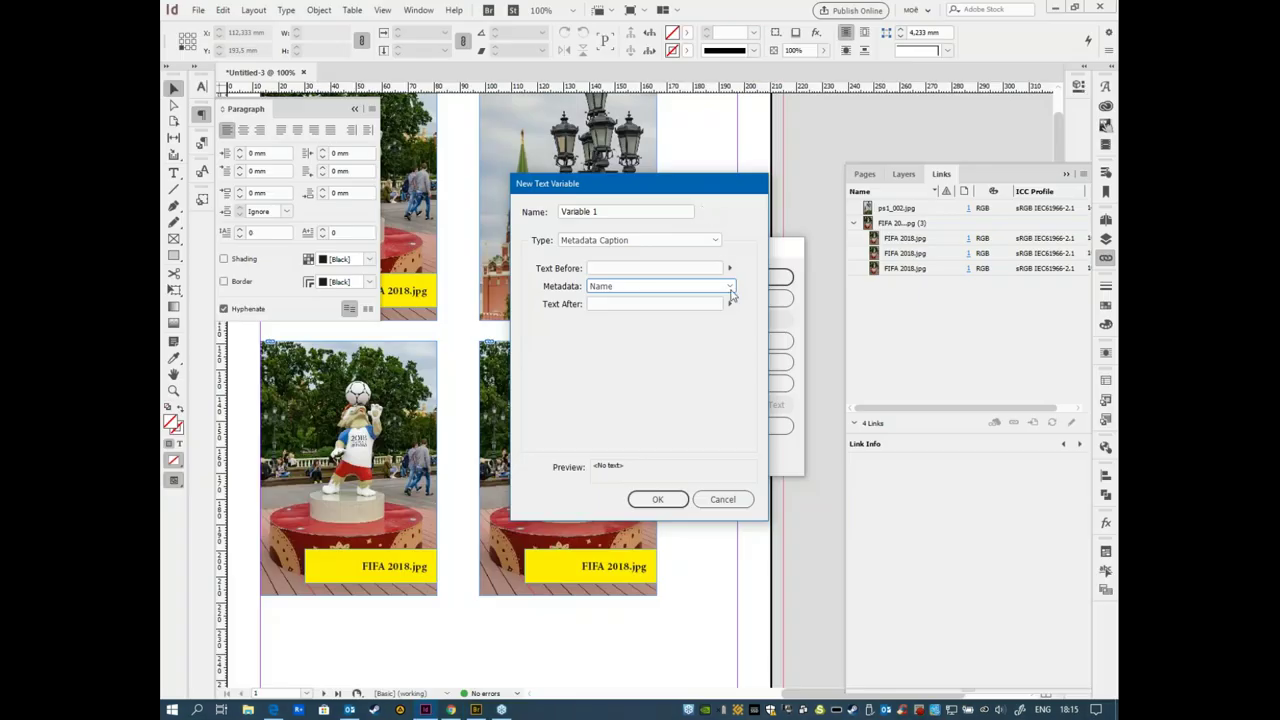
{"action": "left_click", "coordinate": [730, 286]}
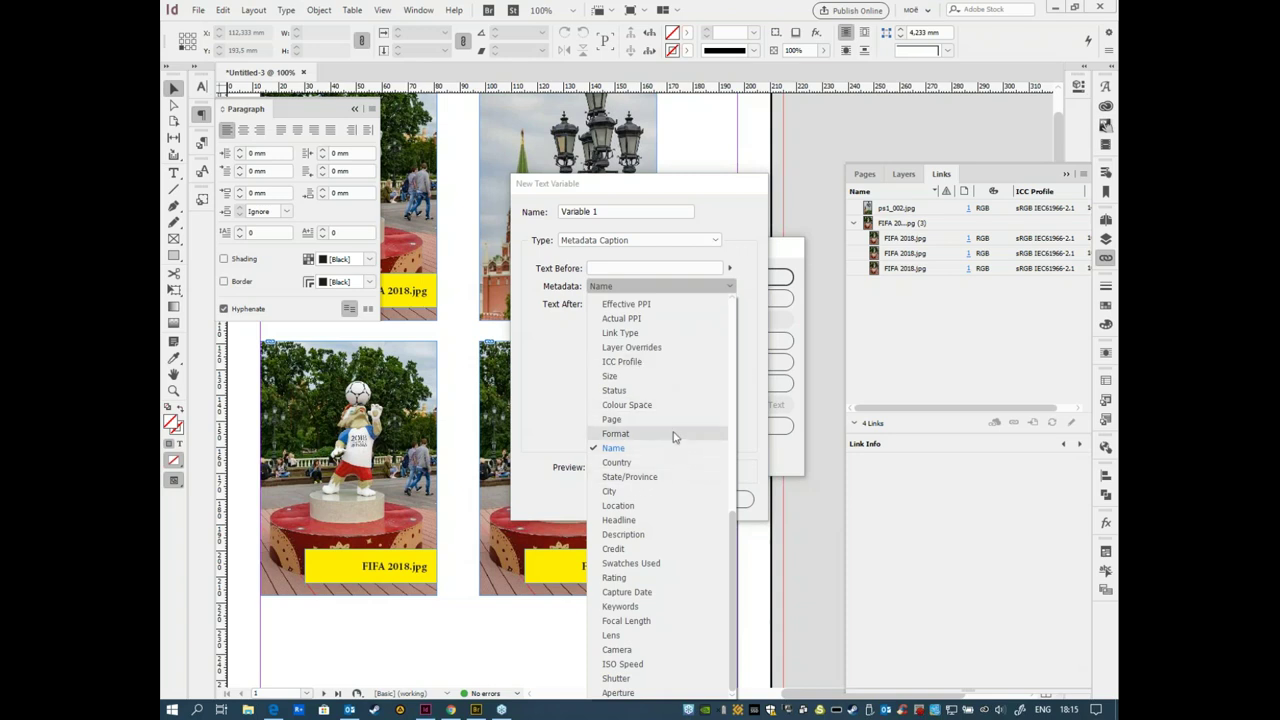
{"action": "scroll", "coordinate": [672, 437], "scroll_direction": "up", "scroll_amount": 8}
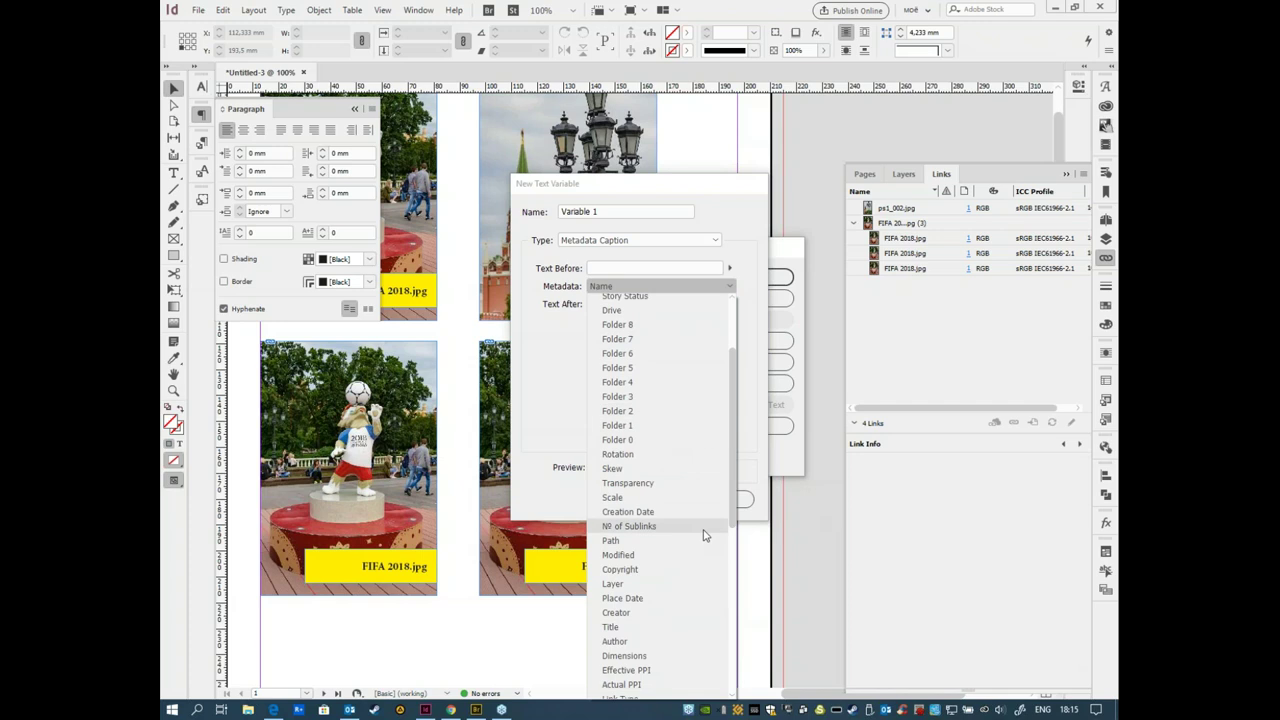
{"action": "scroll", "coordinate": [705, 500], "scroll_direction": "up", "scroll_amount": 3}
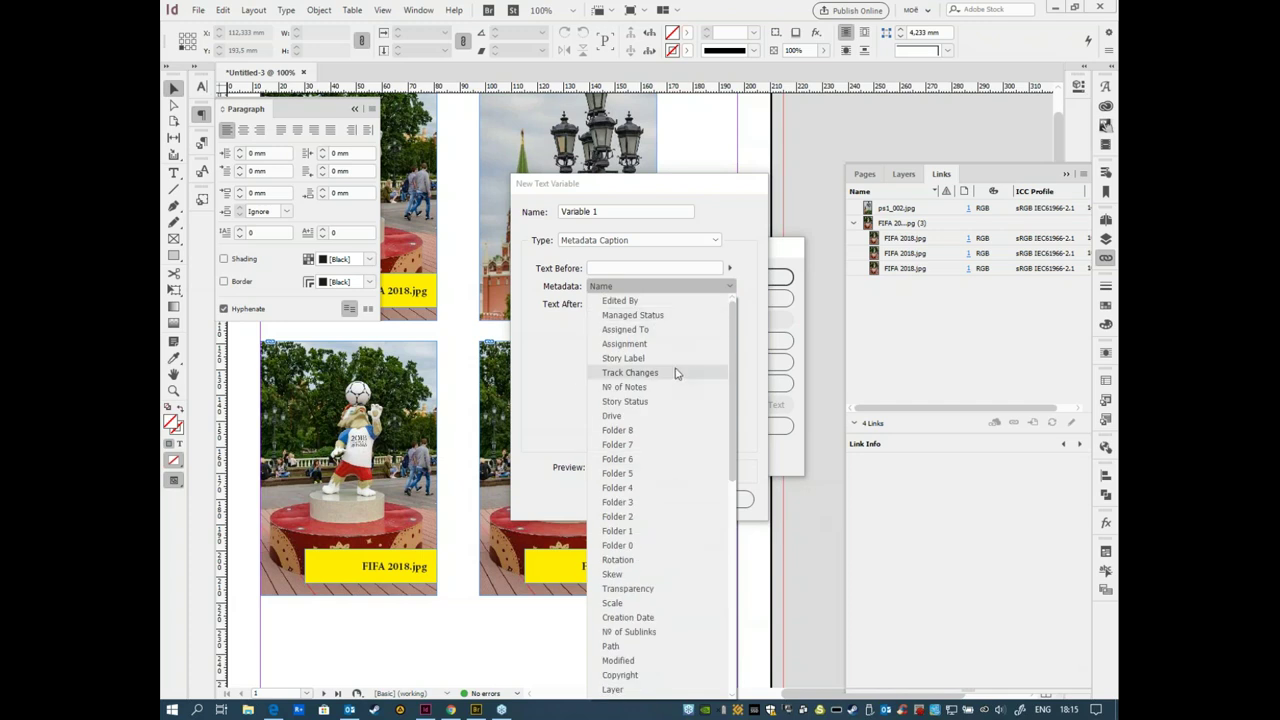
{"action": "scroll", "coordinate": [672, 376], "scroll_direction": "down", "scroll_amount": 10}
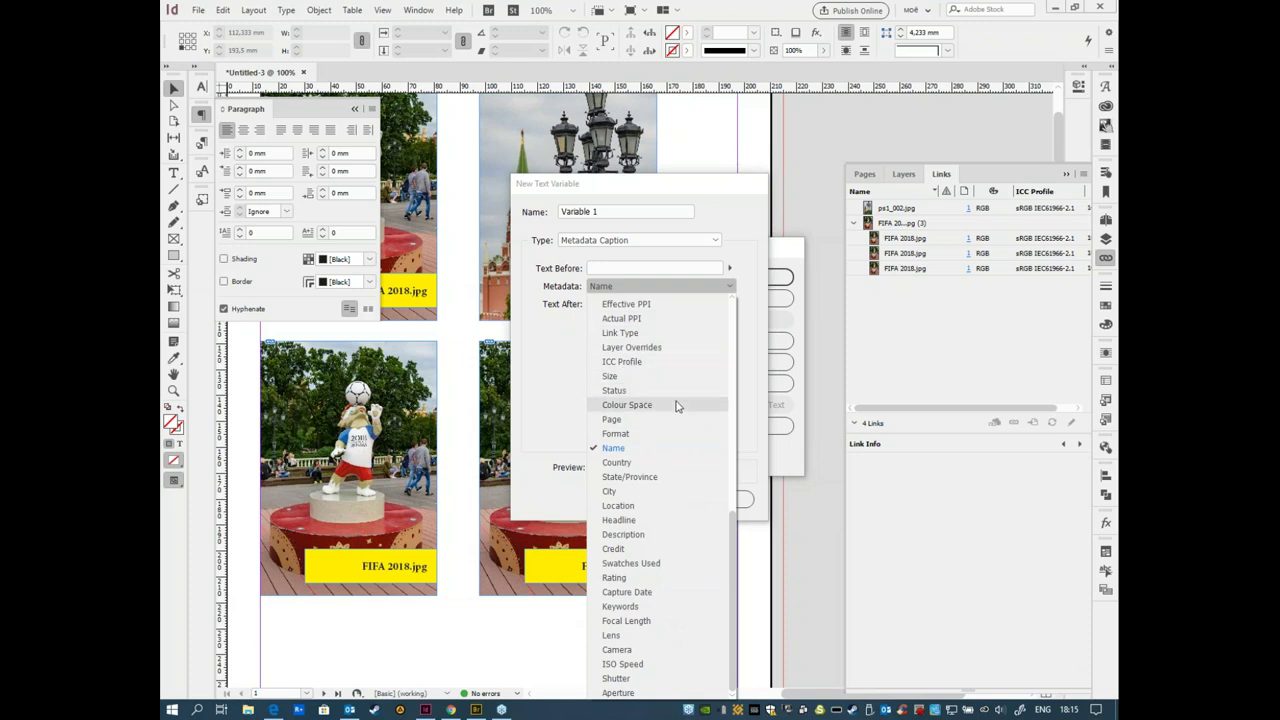
{"action": "scroll", "coordinate": [688, 453], "scroll_direction": "up", "scroll_amount": 10}
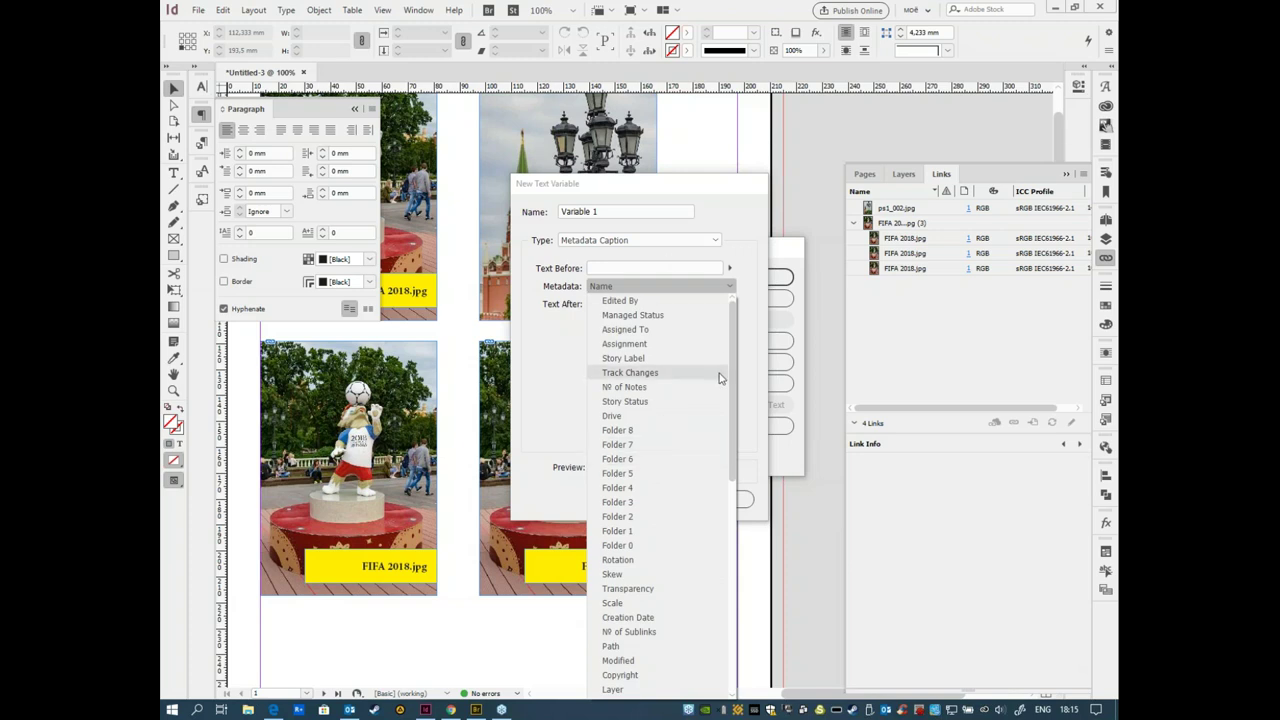
{"action": "scroll", "coordinate": [700, 422], "scroll_direction": "down", "scroll_amount": 5}
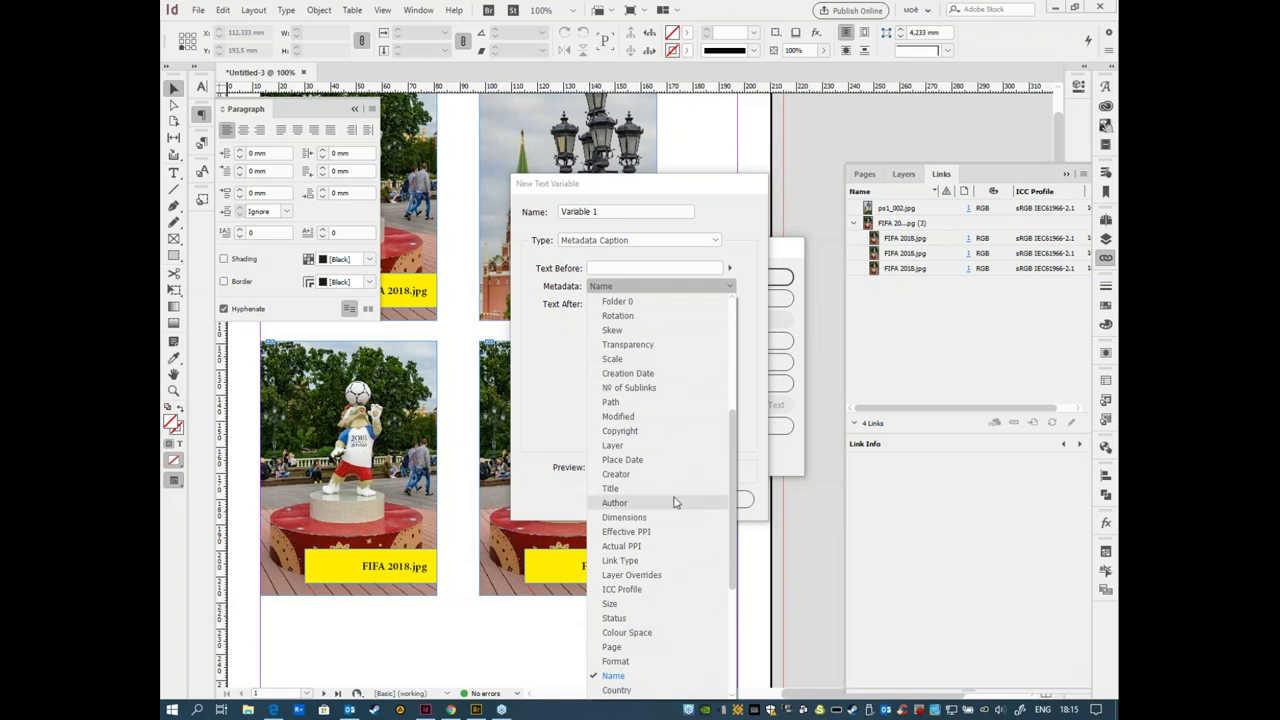
{"action": "scroll", "coordinate": [676, 508], "scroll_direction": "down", "scroll_amount": 3}
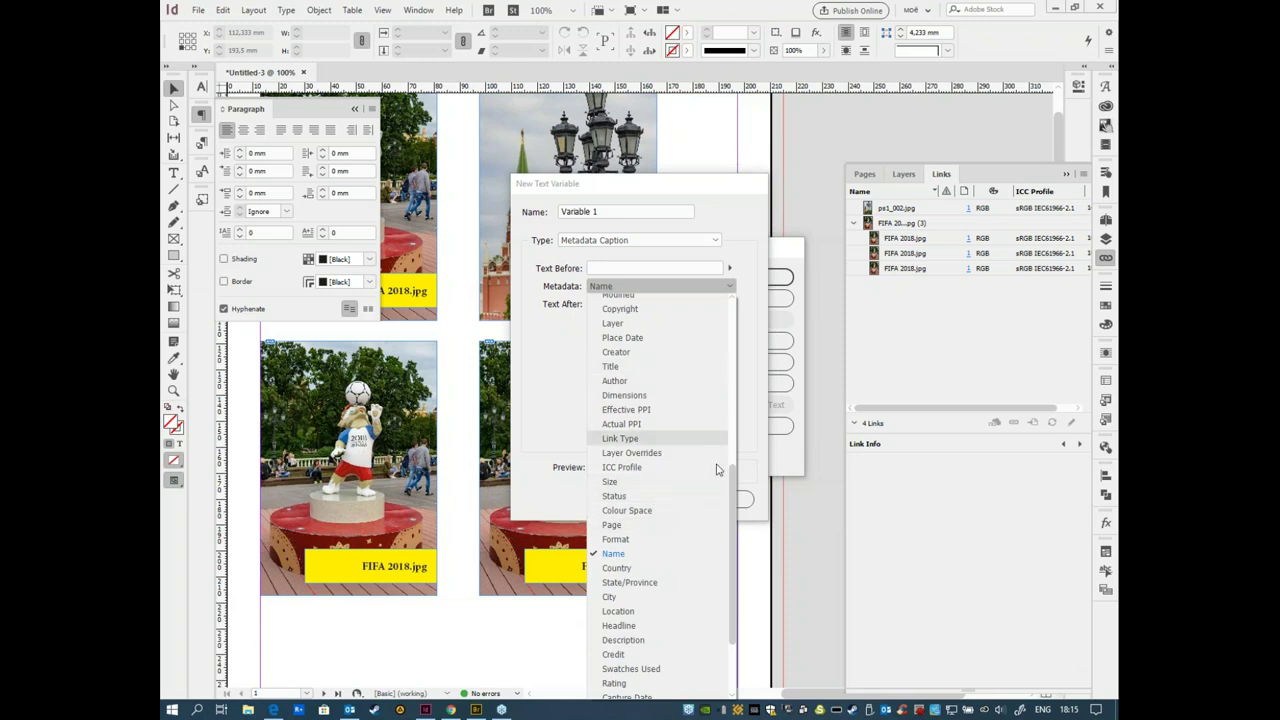
{"action": "key", "text": "Escape"}
Step: Switch to Adobe Bridge and enter FIFA 2018 as the IPTC Core Title of FIFA 2018.jpg
{"action": "key", "text": "alt+Tab"}
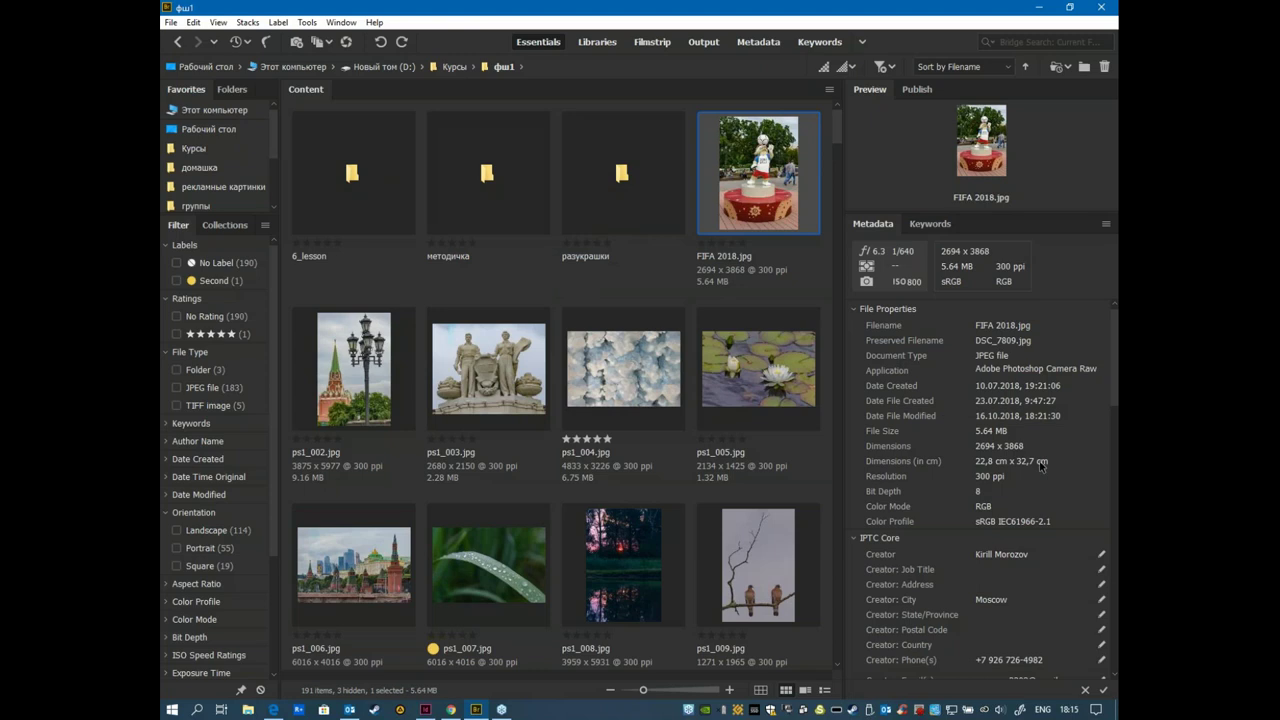
{"action": "scroll", "coordinate": [906, 538], "scroll_direction": "down", "scroll_amount": 3}
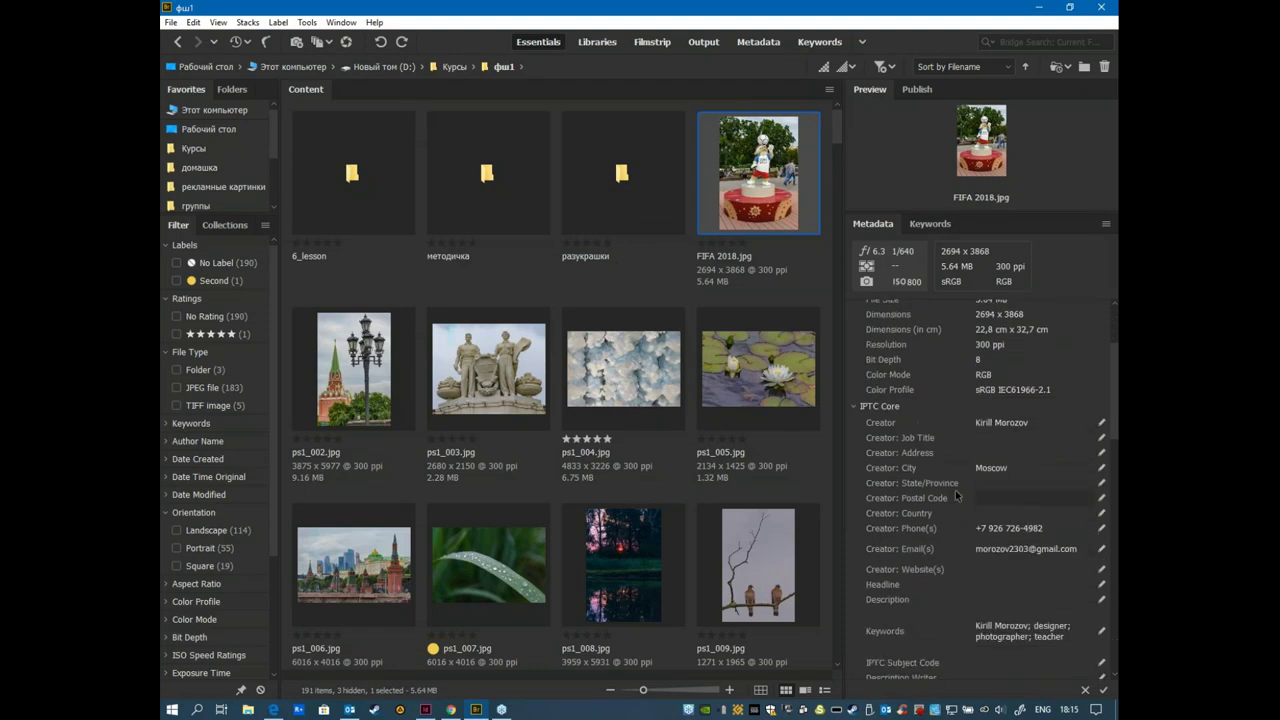
{"action": "scroll", "coordinate": [1014, 471], "scroll_direction": "down", "scroll_amount": 4}
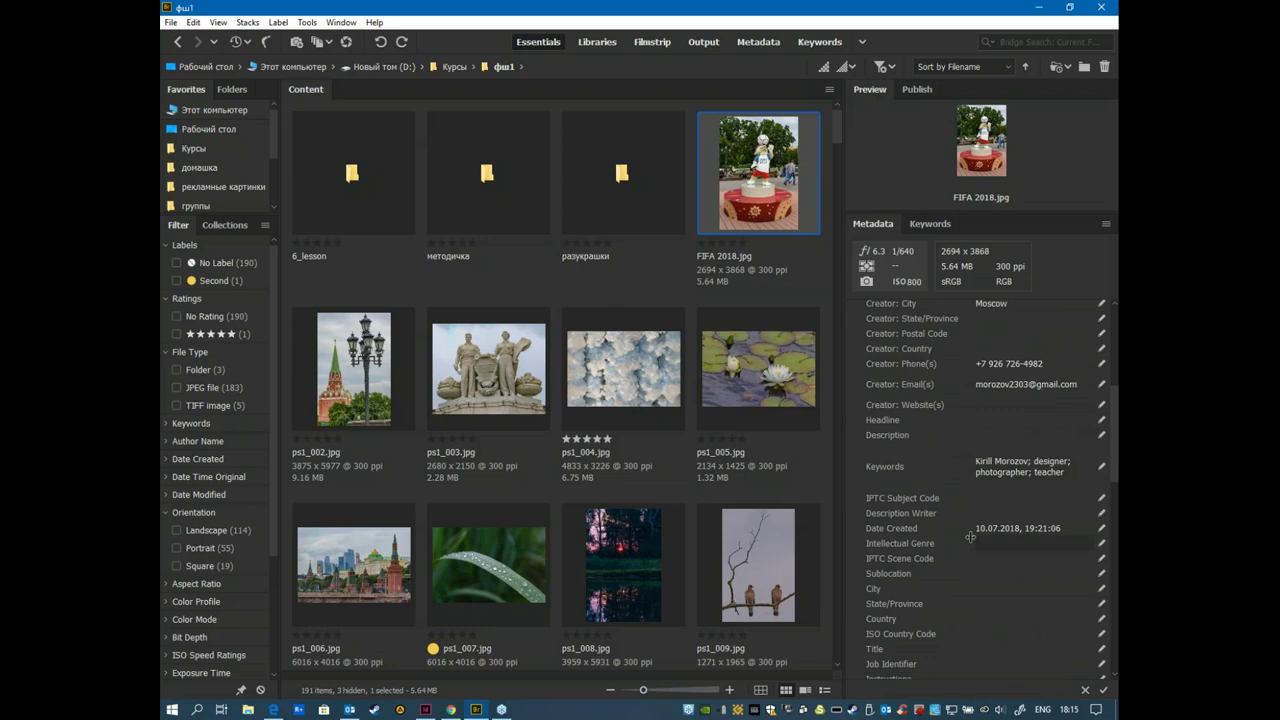
{"action": "scroll", "coordinate": [960, 462], "scroll_direction": "down", "scroll_amount": 3}
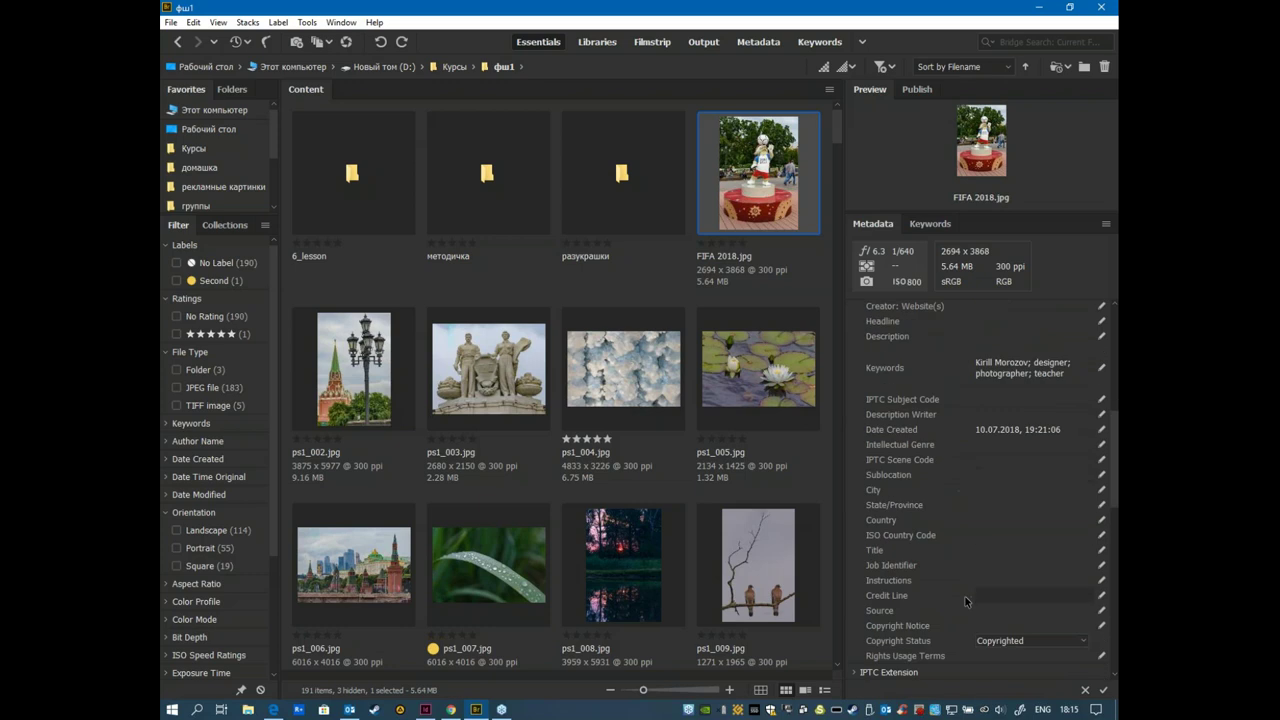
{"action": "scroll", "coordinate": [965, 596], "scroll_direction": "down", "scroll_amount": 1}
{"action": "scroll", "coordinate": [966, 593], "scroll_direction": "up", "scroll_amount": 10}
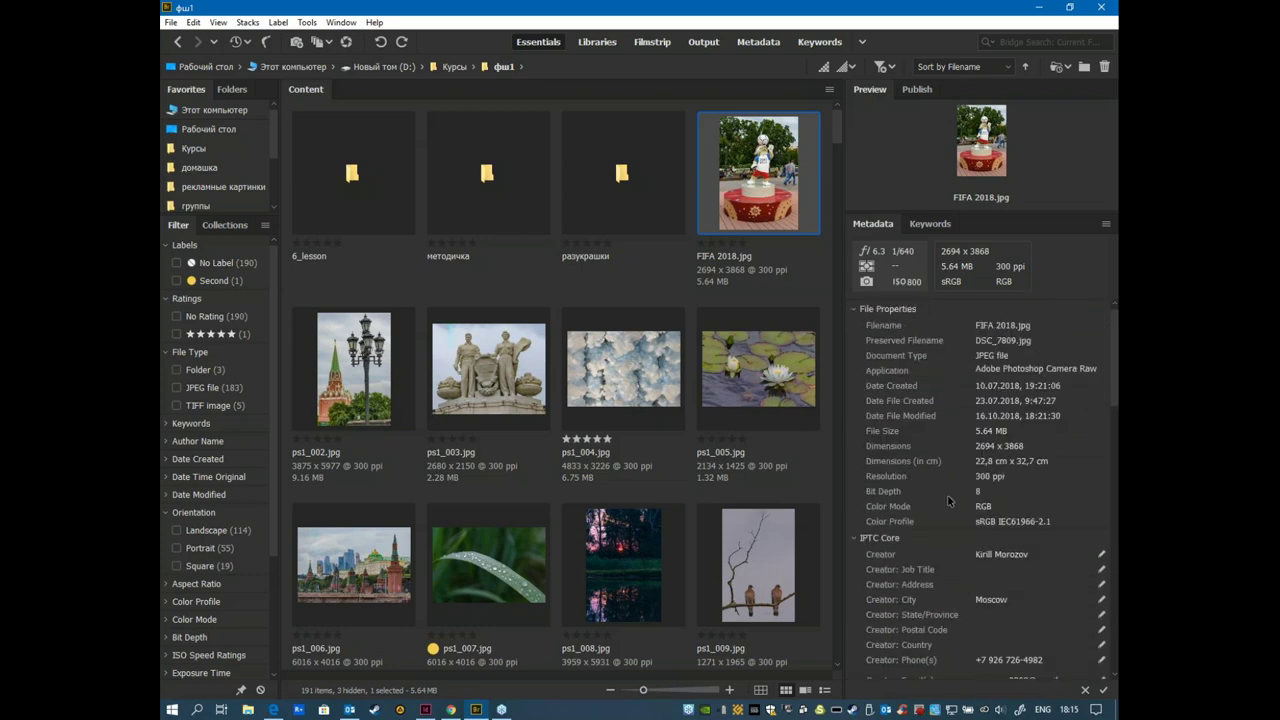
{"action": "scroll", "coordinate": [948, 496], "scroll_direction": "down", "scroll_amount": 3}
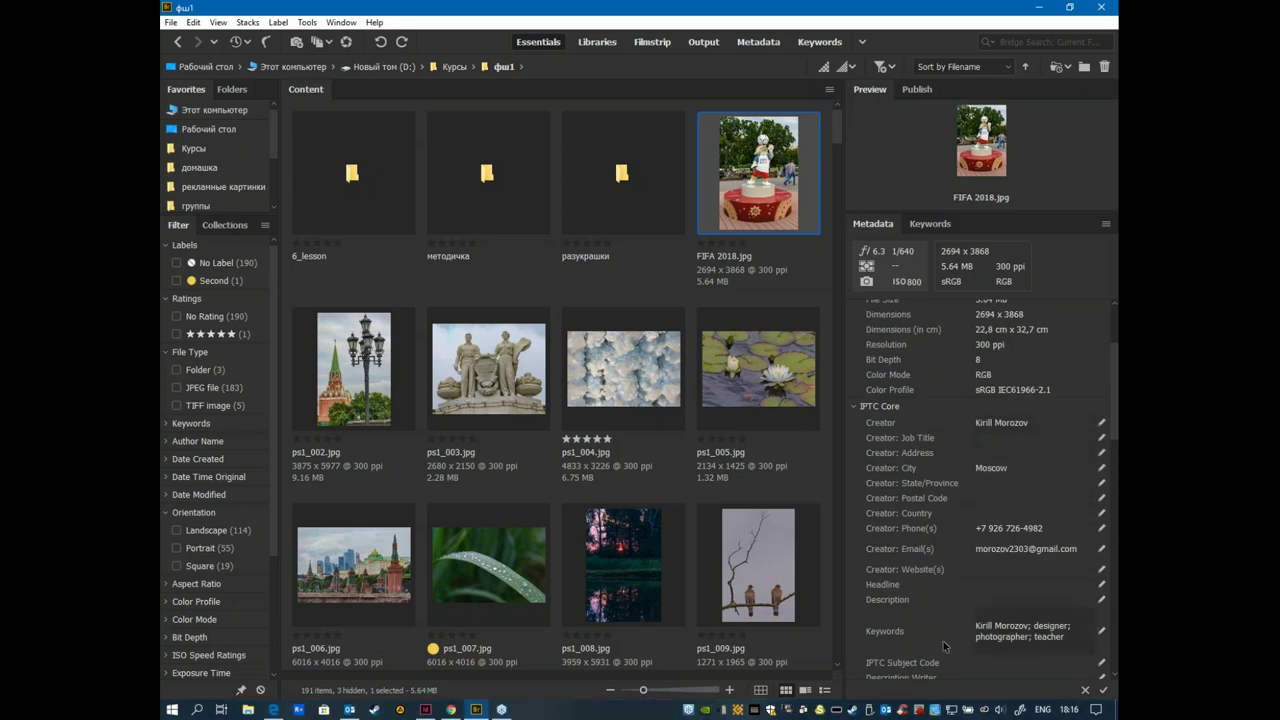
{"action": "scroll", "coordinate": [1010, 441], "scroll_direction": "down", "scroll_amount": 3}
{"action": "scroll", "coordinate": [1008, 455], "scroll_direction": "down", "scroll_amount": 4}
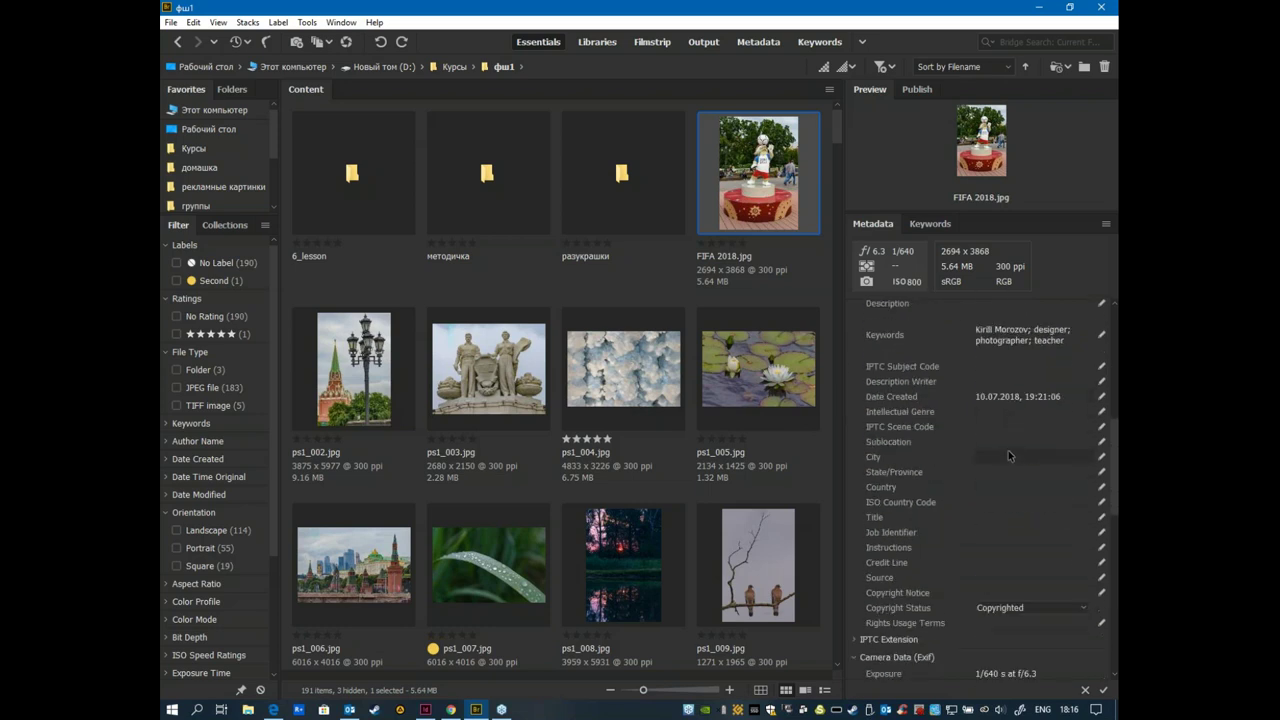
{"action": "left_click", "coordinate": [1003, 516]}
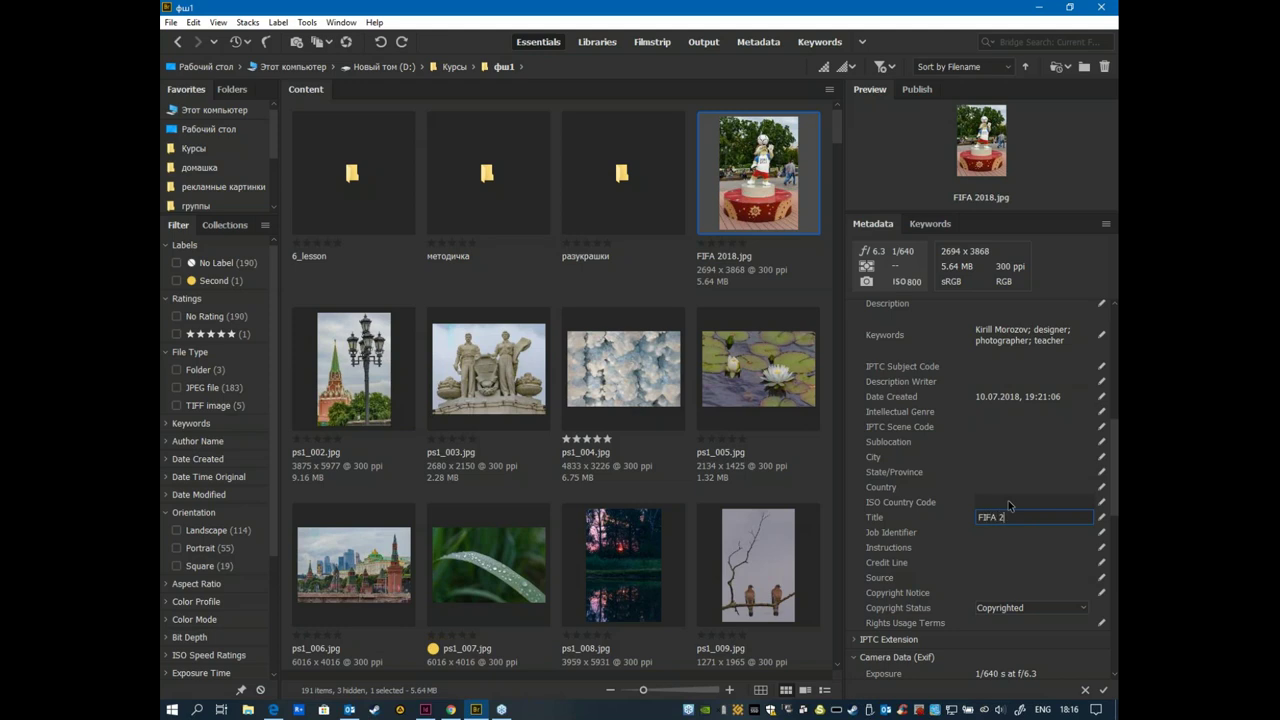
{"action": "key", "text": "Return"}
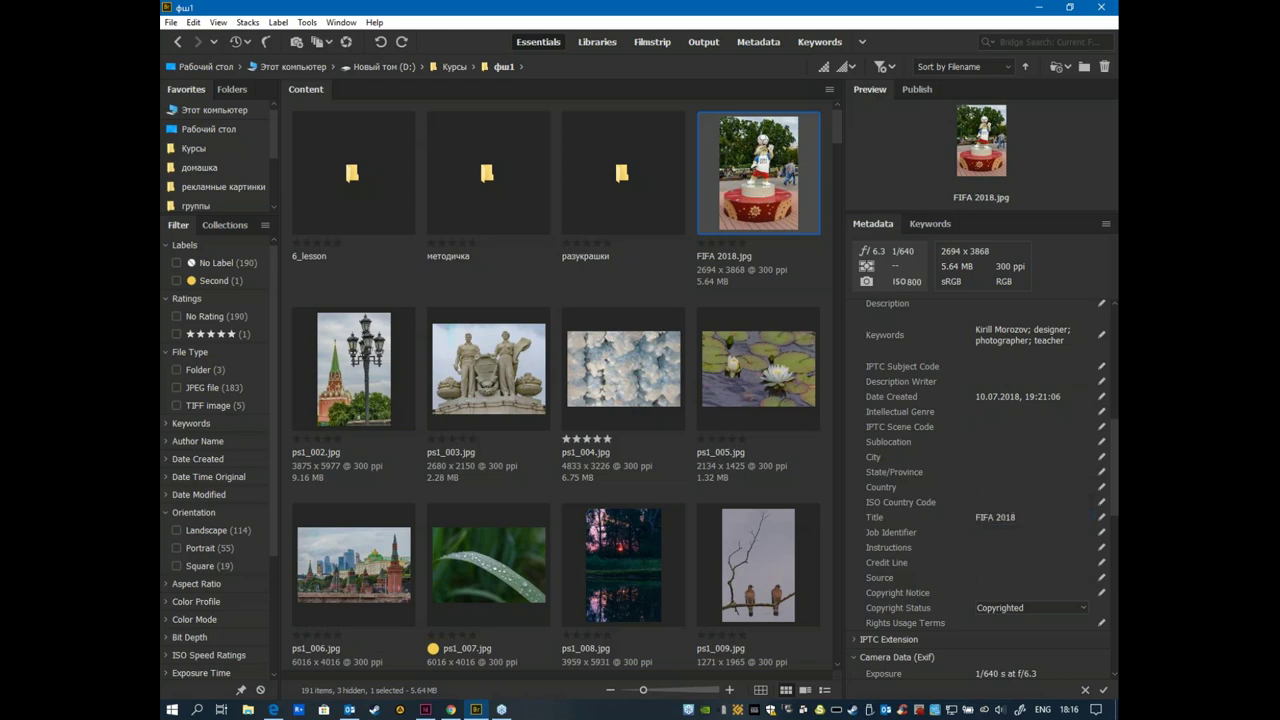
Step: Switch back to InDesign and set the new Metadata Caption variable's metadata field to Title
{"action": "key", "text": "alt+Tab"}
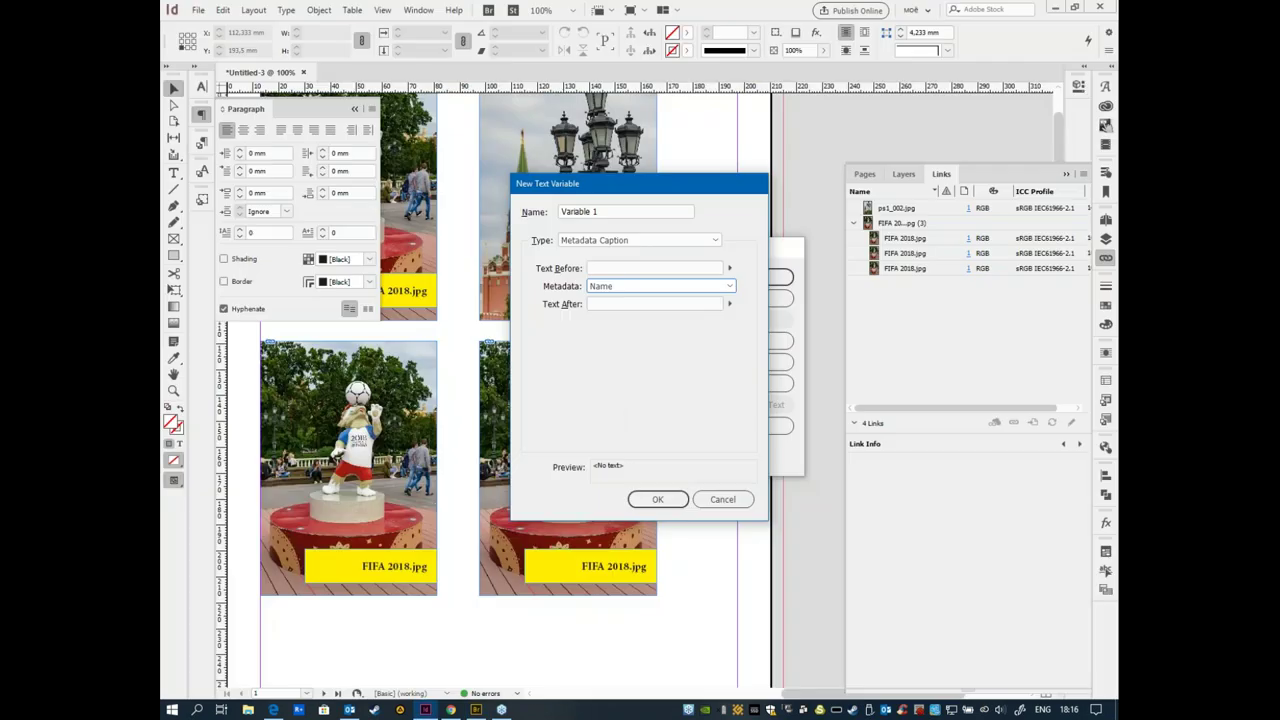
{"action": "left_click", "coordinate": [730, 286]}
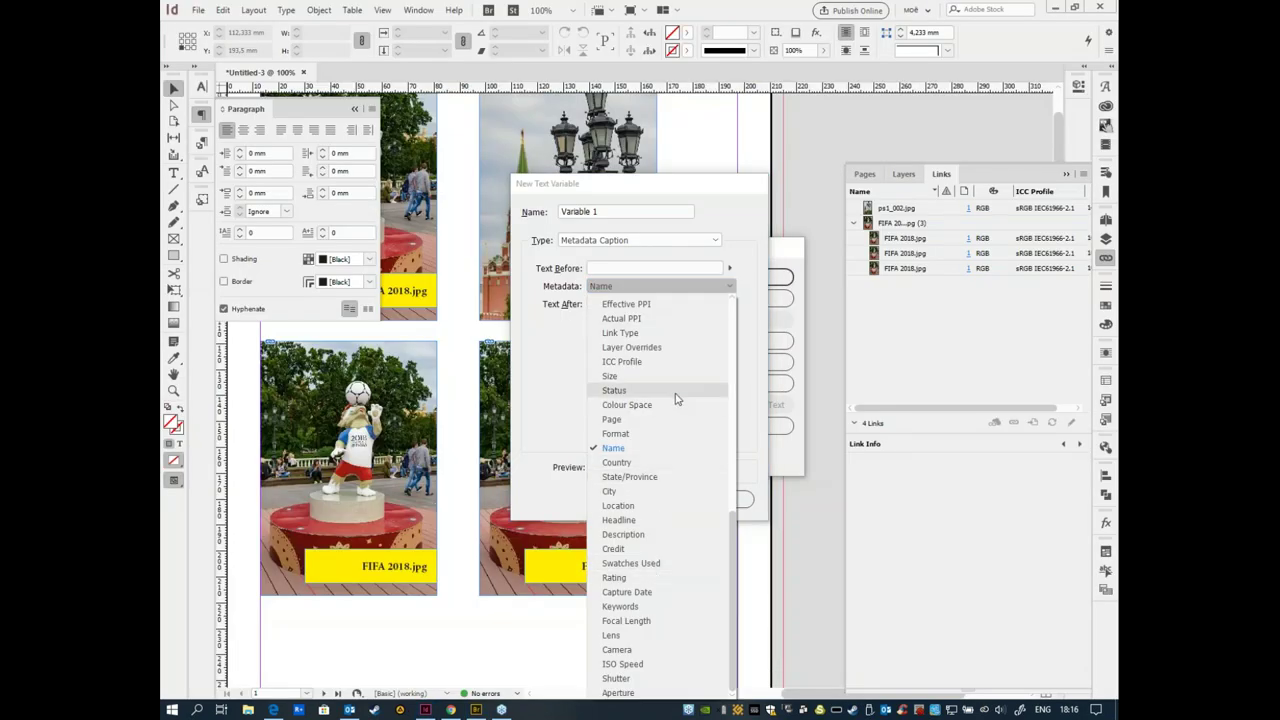
{"action": "scroll", "coordinate": [675, 397], "scroll_direction": "up", "scroll_amount": 6}
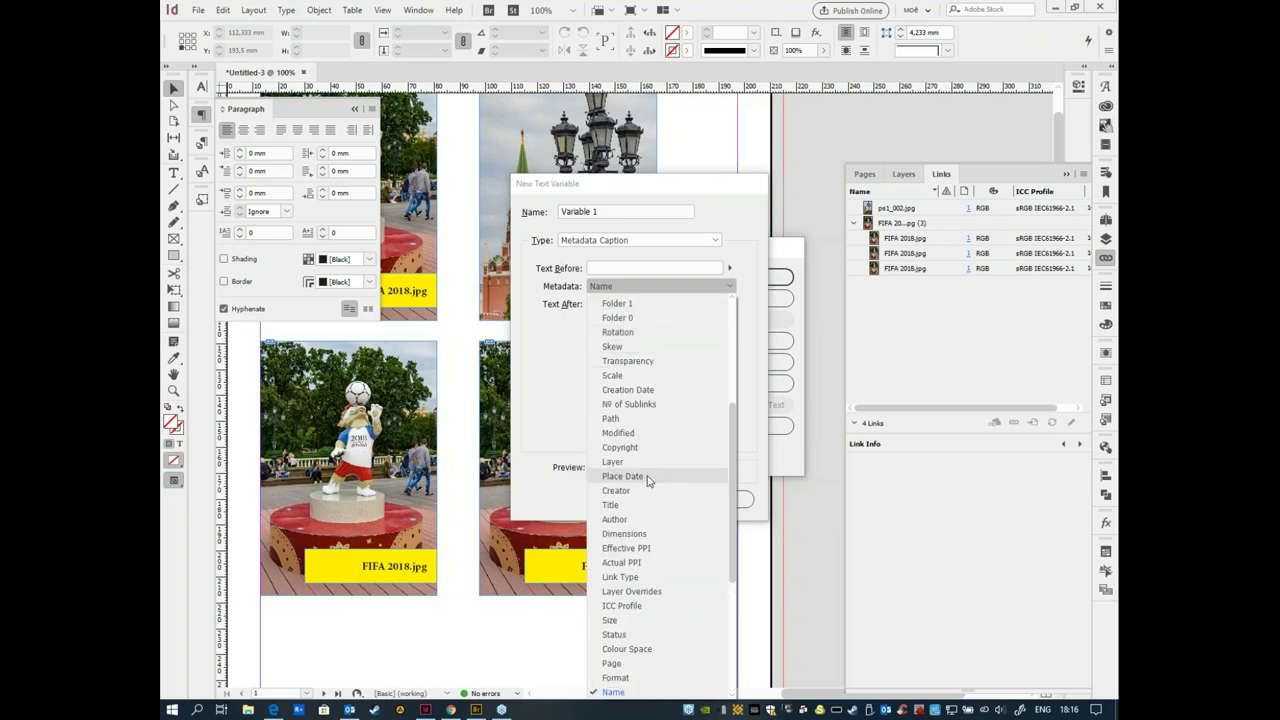
{"action": "left_click_drag", "start_coordinate": [732, 452], "coordinate": [636, 465]}
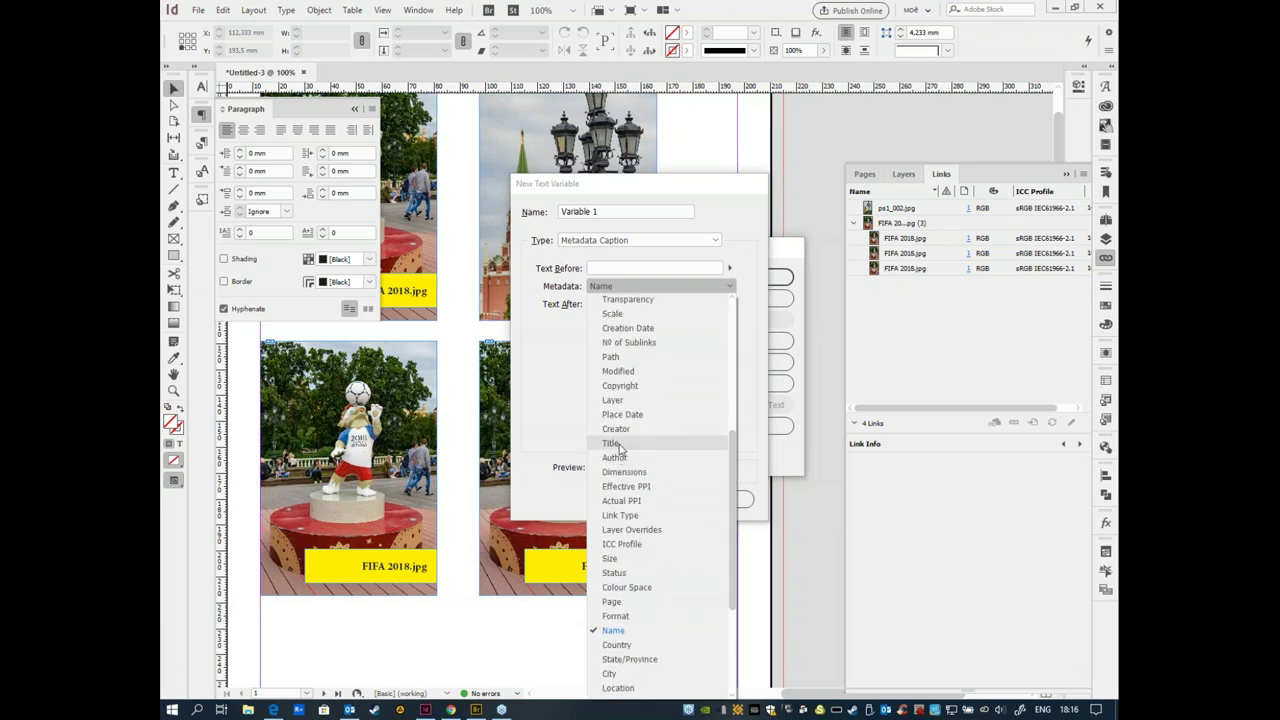
{"action": "left_click", "coordinate": [614, 443]}
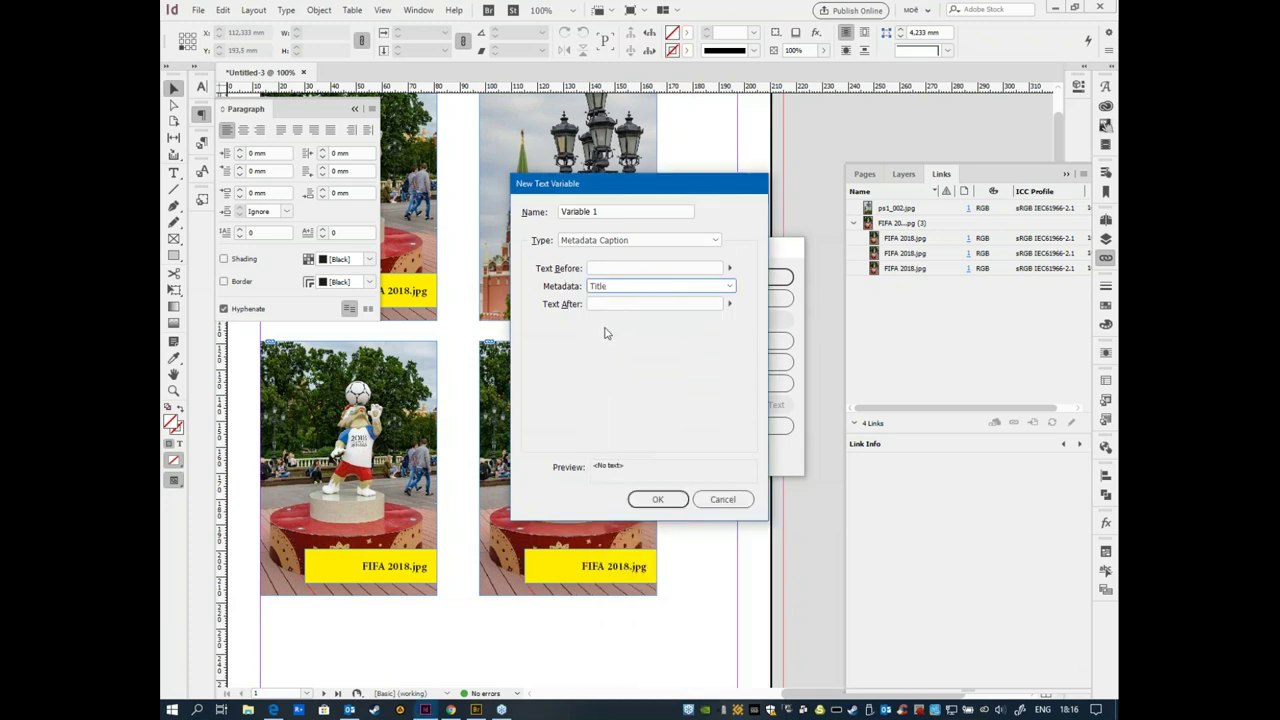
Step: Check the special characters offered for the text before the Title metadata, leave that field blank and create the caption variable
{"action": "left_click", "coordinate": [612, 267]}
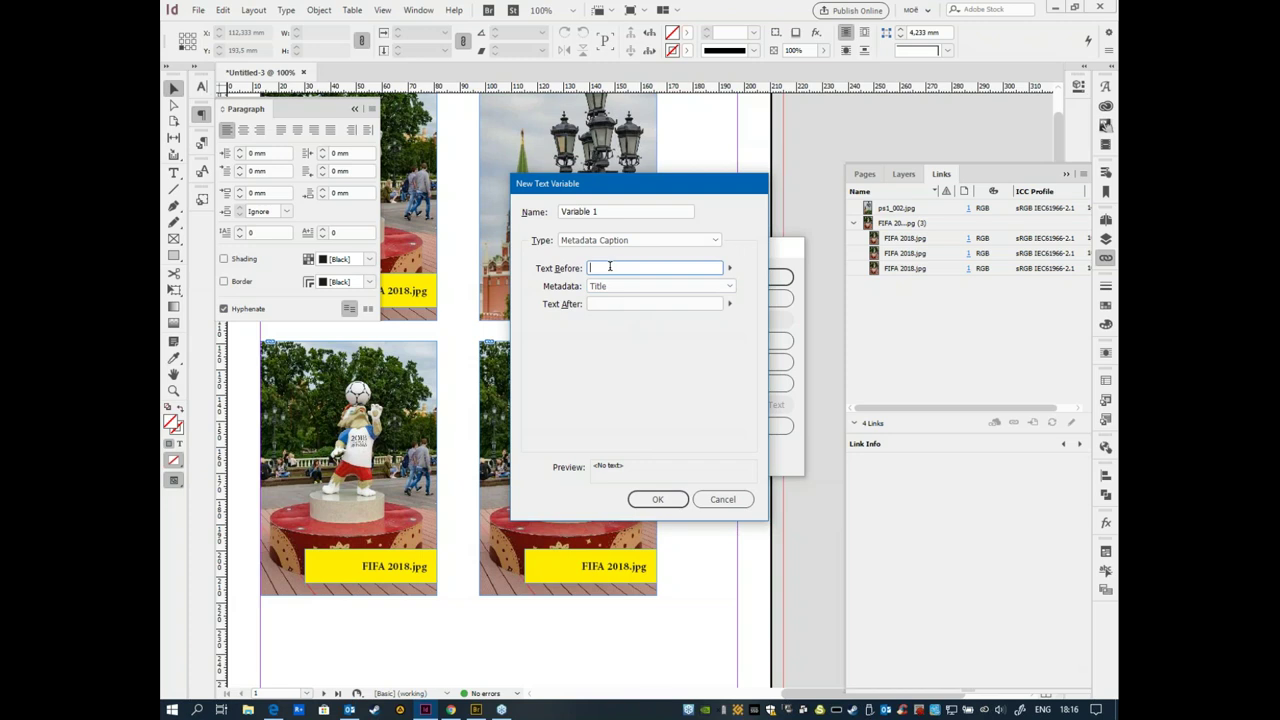
{"action": "left_click", "coordinate": [729, 268]}
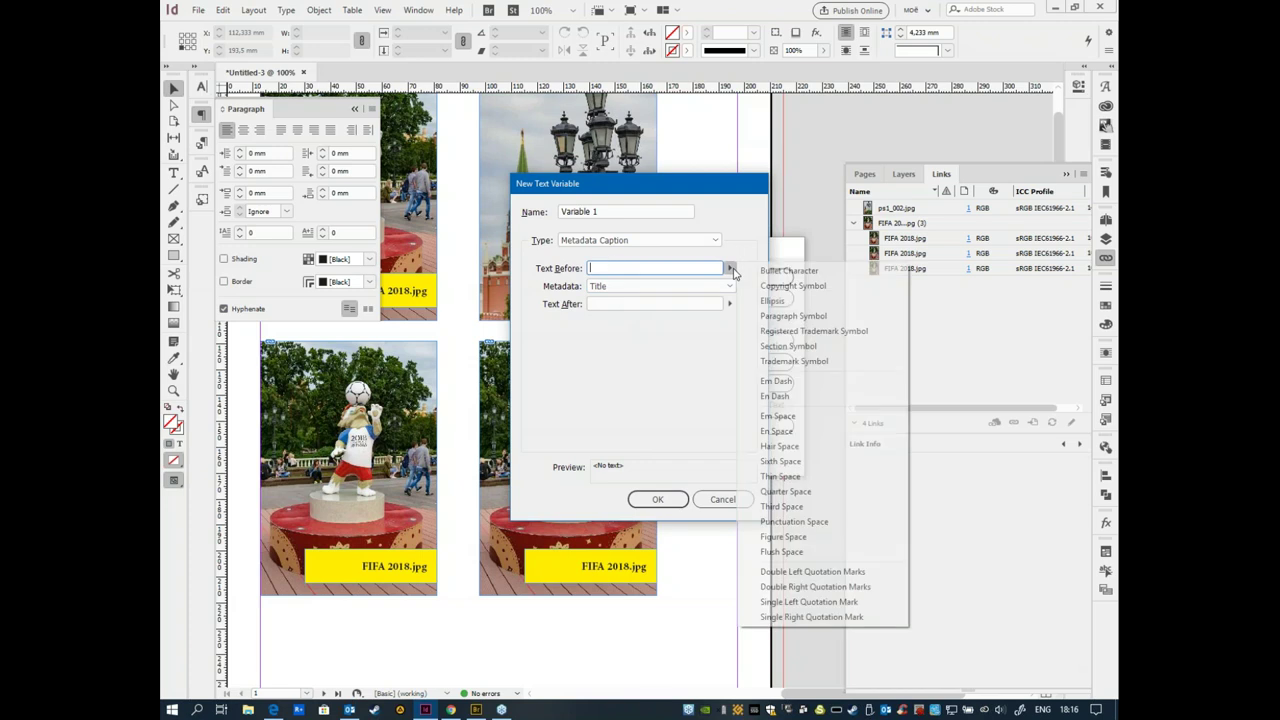
{"action": "left_click", "coordinate": [665, 267]}
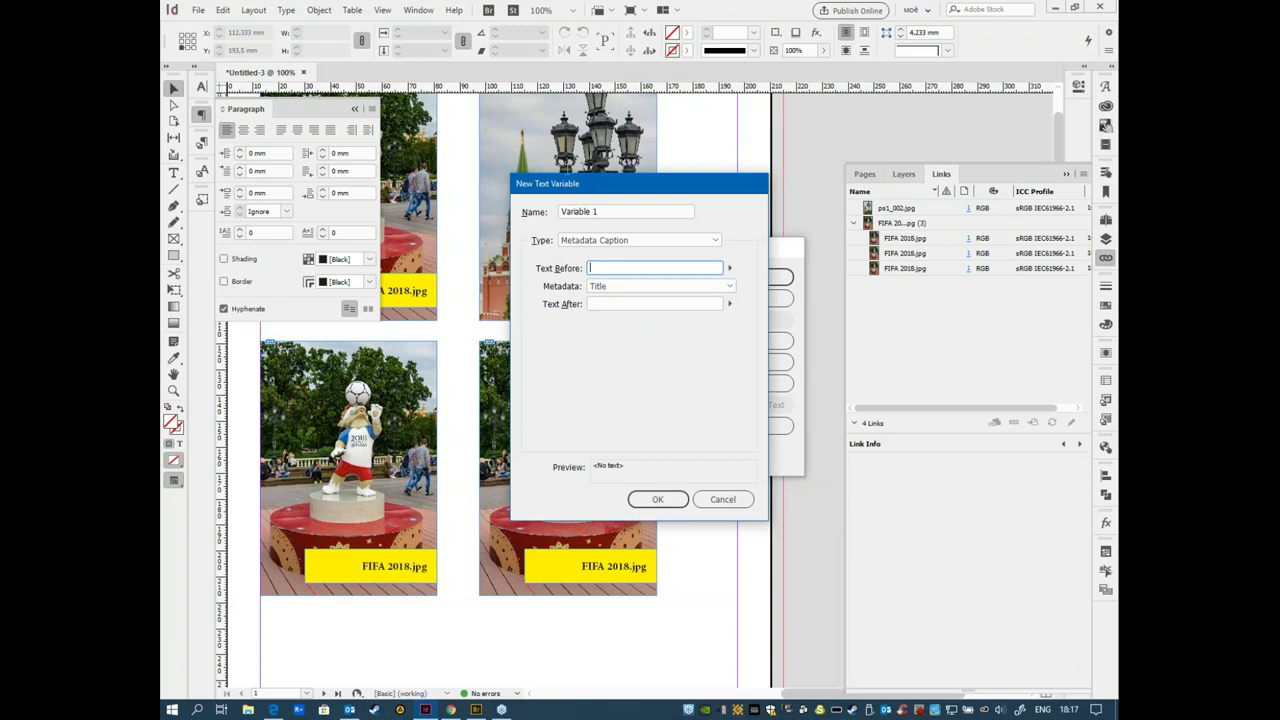
{"action": "left_click", "coordinate": [657, 499]}
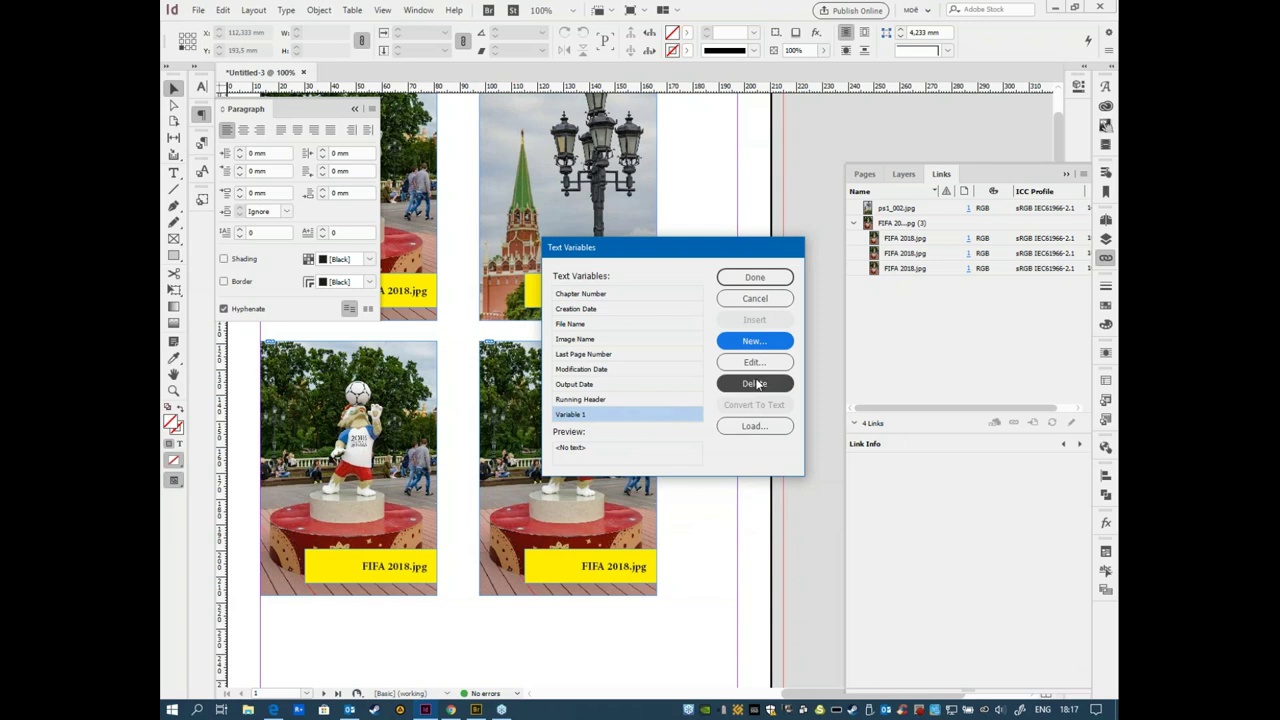
{"action": "double_click", "coordinate": [575, 414]}
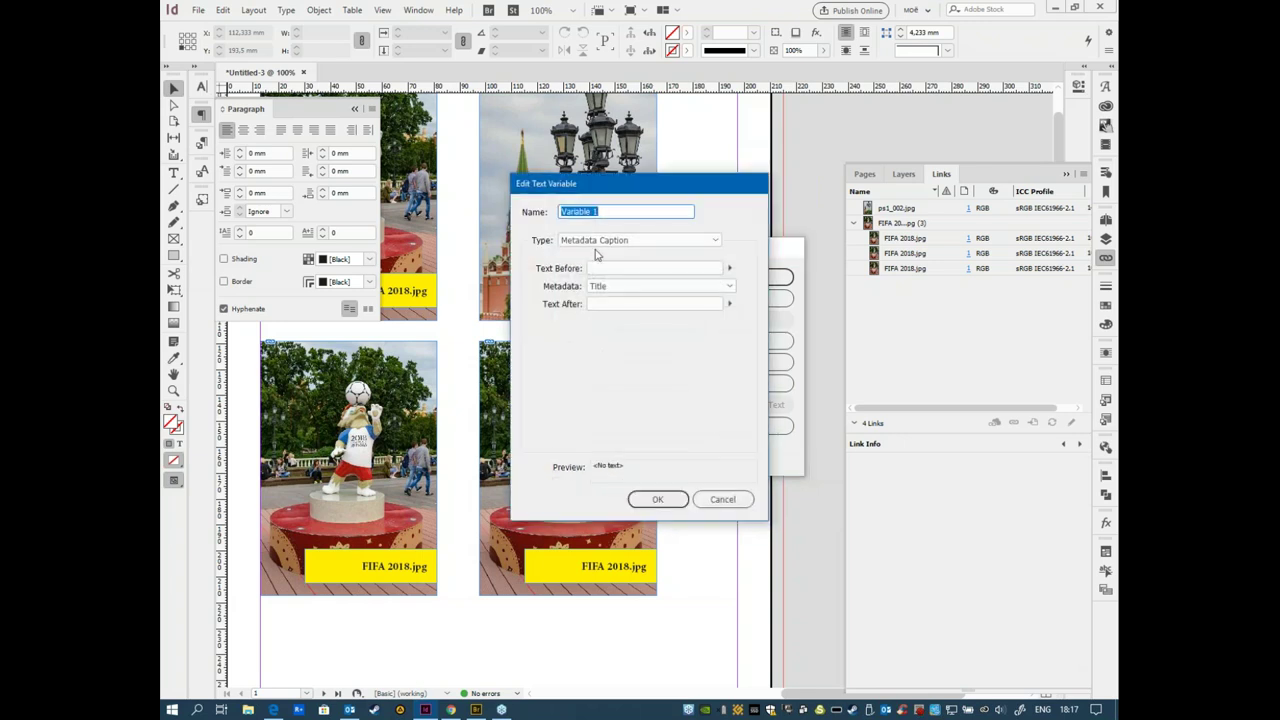
{"action": "left_click", "coordinate": [723, 499]}
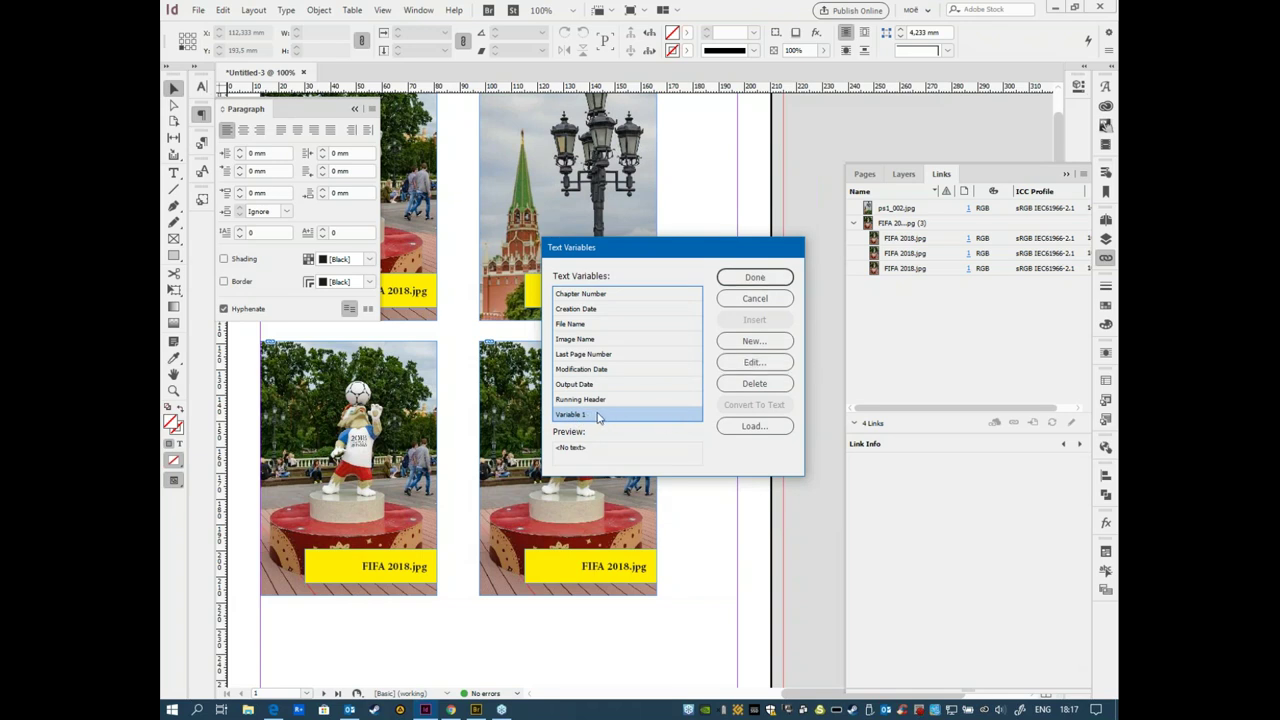
{"action": "left_click", "coordinate": [667, 405]}
{"action": "left_click", "coordinate": [667, 416]}
Step: Rename the text variable Variable 1 as Title and close the variable definitions
{"action": "double_click", "coordinate": [645, 416]}
{"action": "left_click", "coordinate": [626, 242]}
{"action": "left_click", "coordinate": [626, 243]}
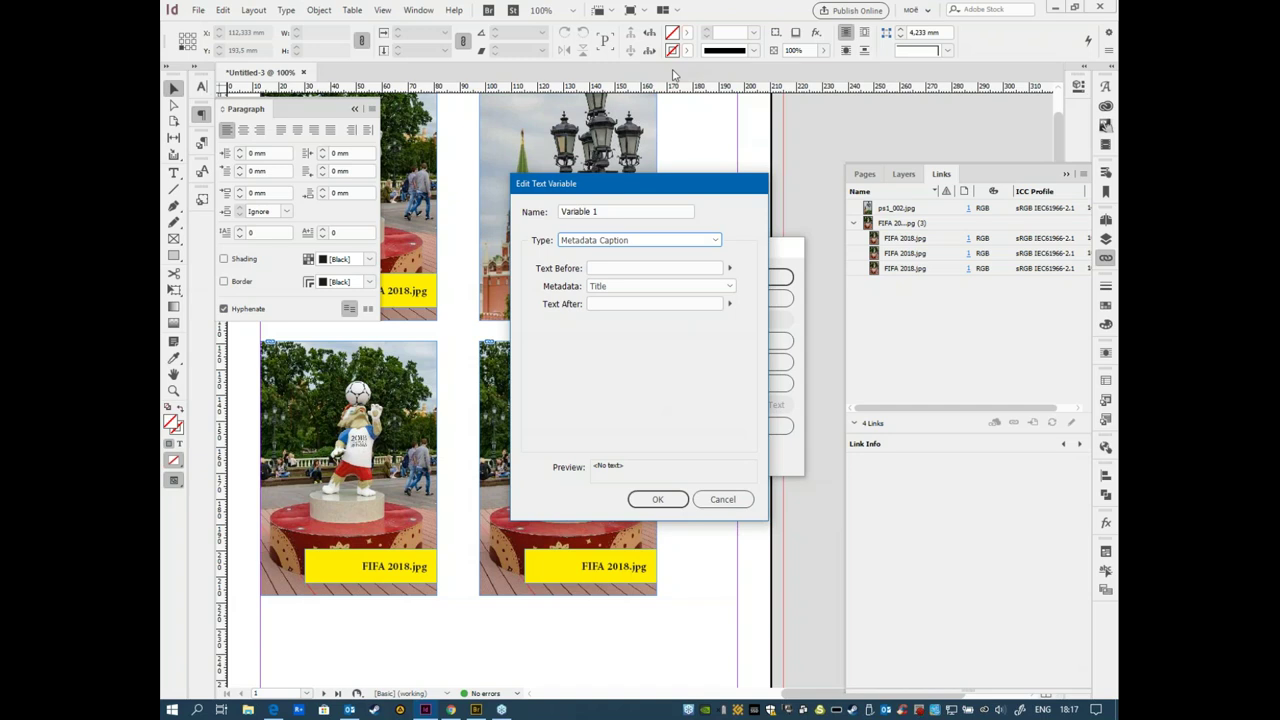
{"action": "left_click", "coordinate": [706, 77]}
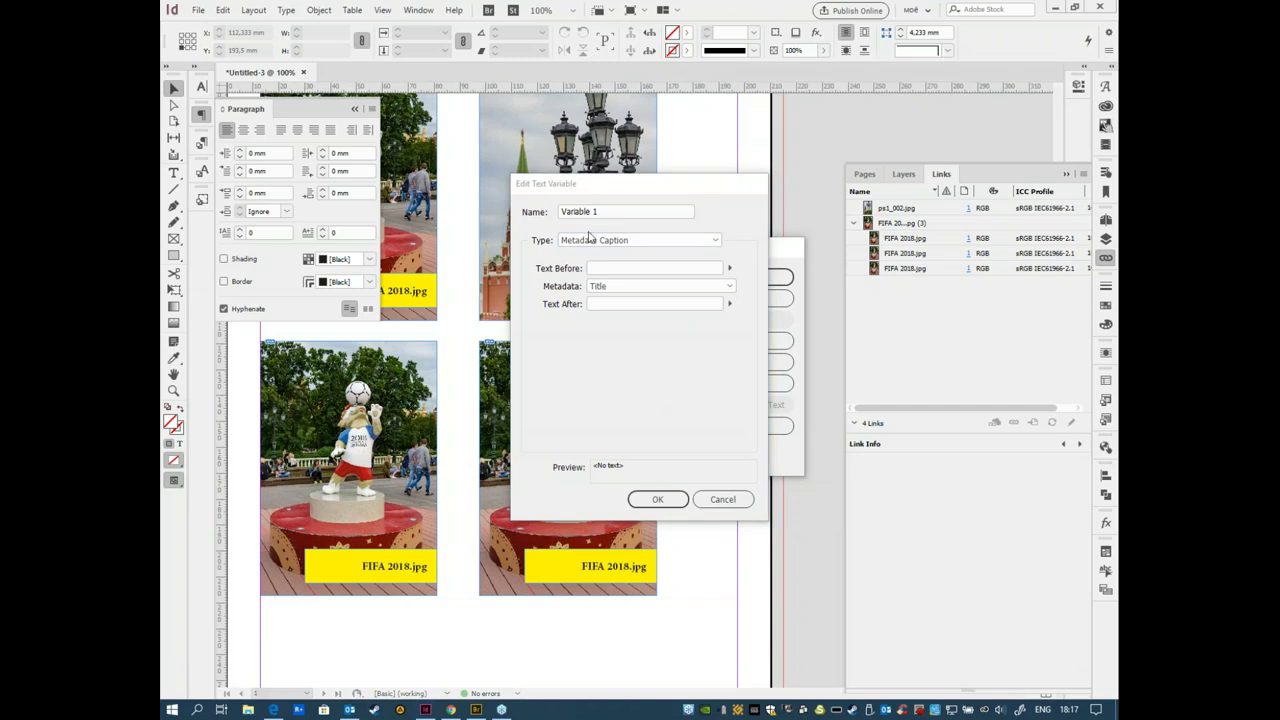
{"action": "left_click", "coordinate": [614, 182]}
{"action": "double_click", "coordinate": [600, 262]}
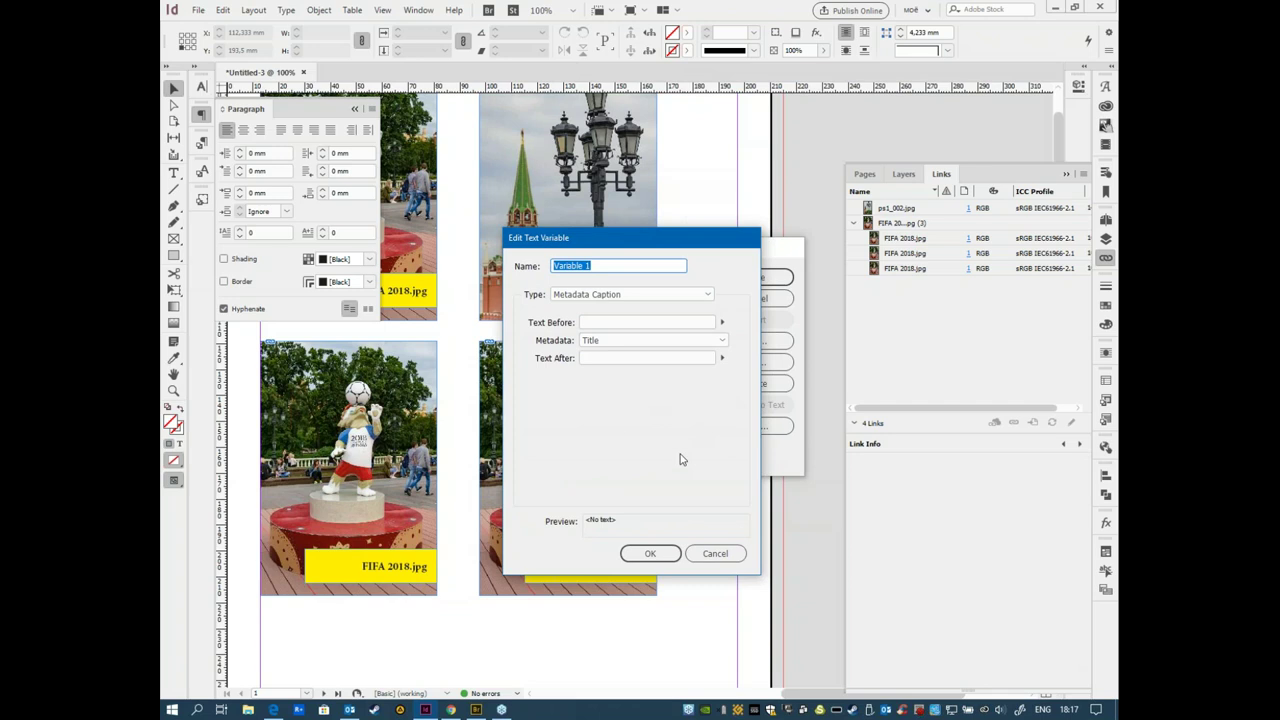
{"action": "type", "text": "Title"}
{"action": "left_click", "coordinate": [650, 553]}
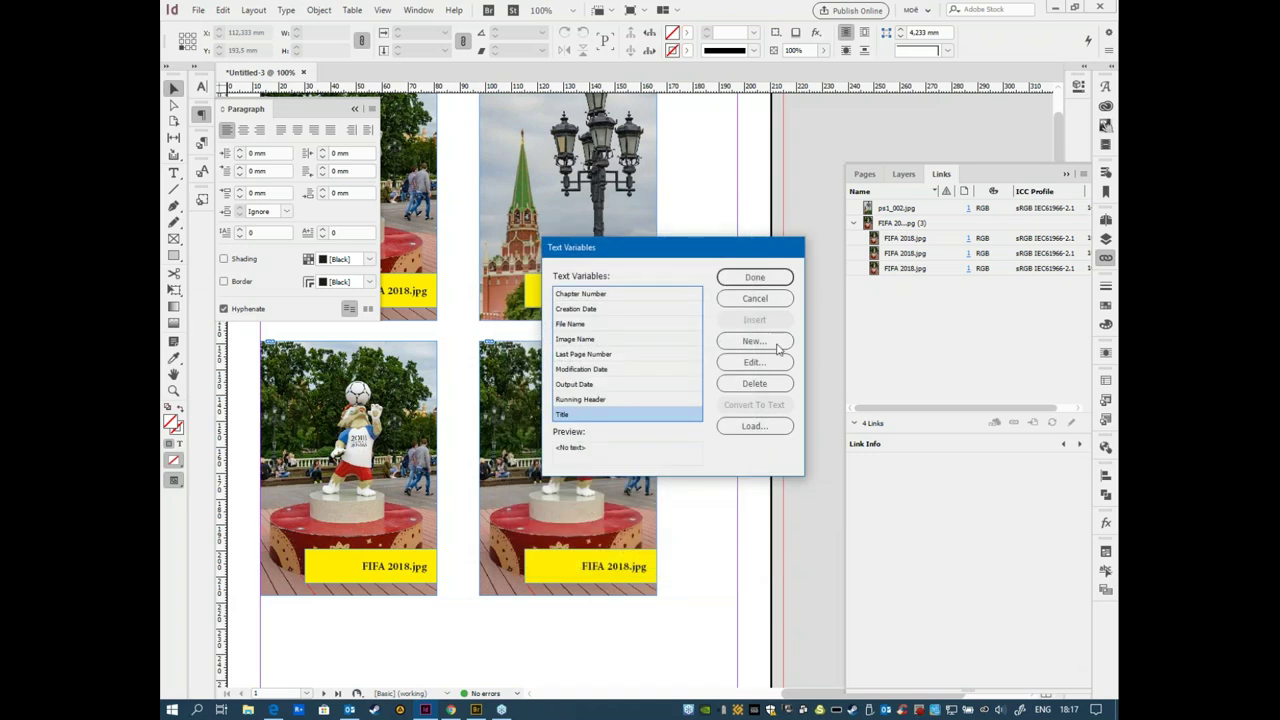
{"action": "left_click", "coordinate": [764, 280]}
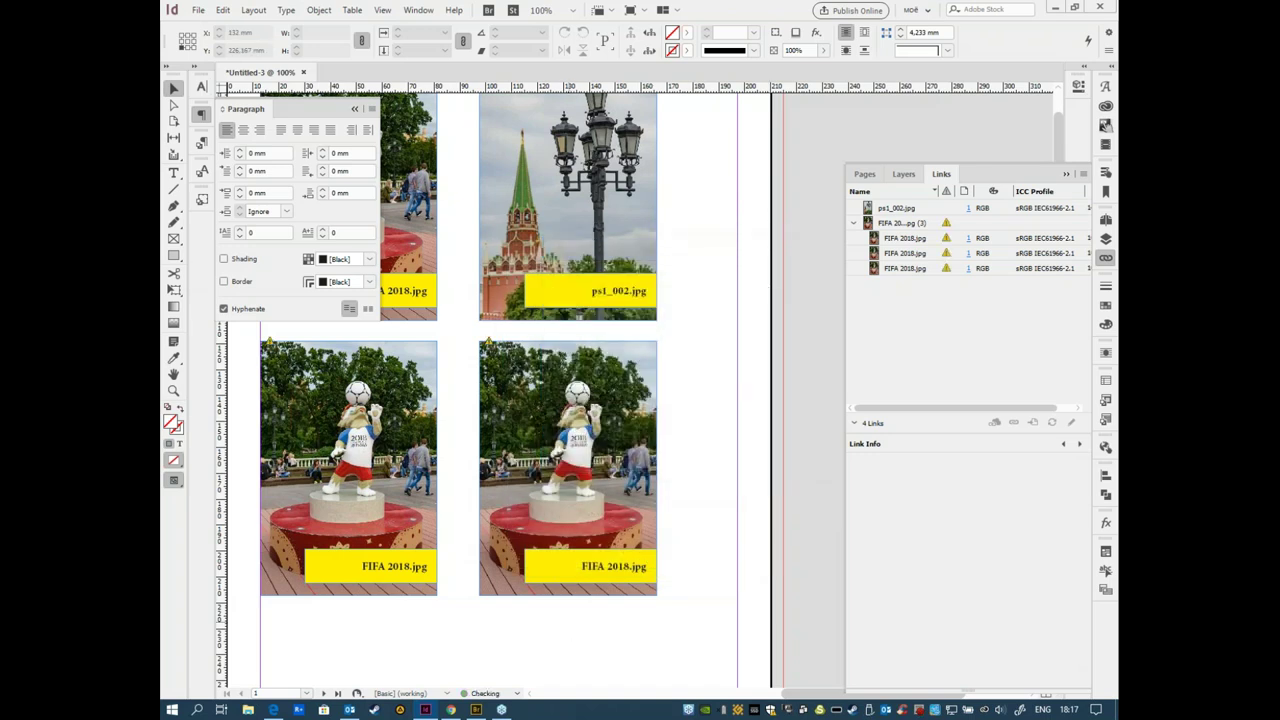
Step: Replace the file name caption on the page's first FIFA 2018 image with the Title text variable
{"action": "left_click", "coordinate": [586, 590]}
{"action": "left_click", "coordinate": [582, 571]}
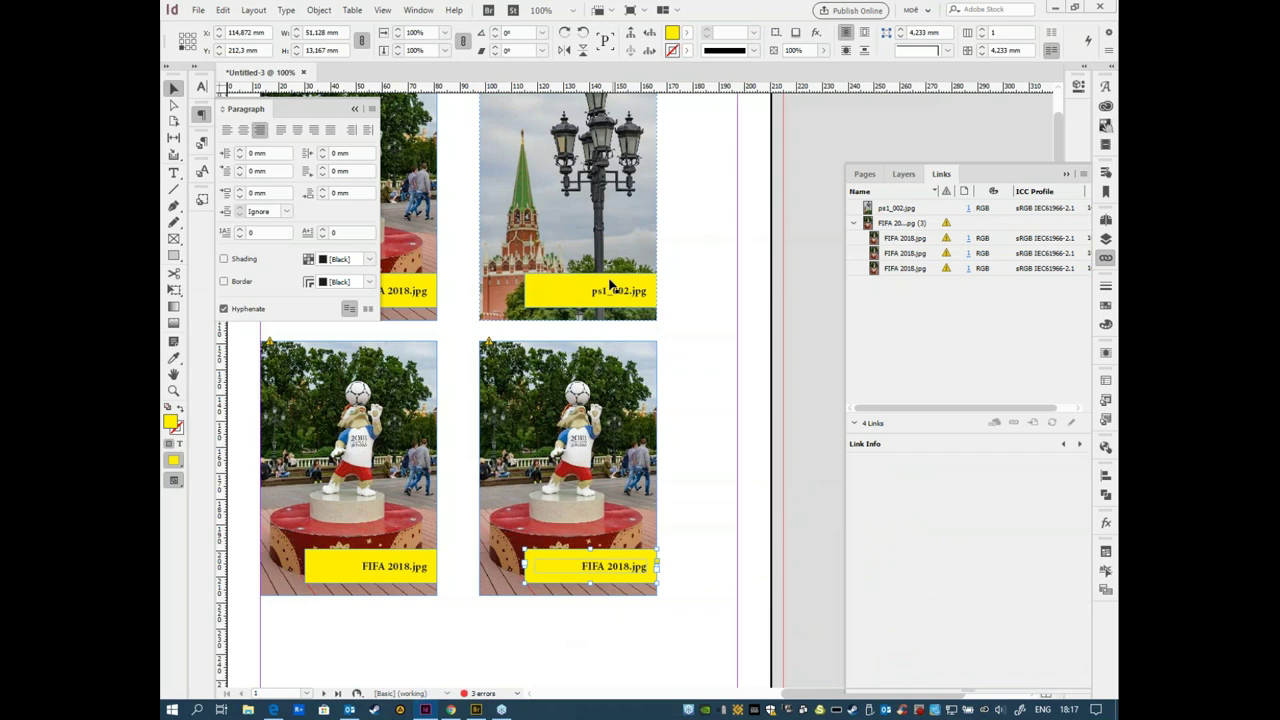
{"action": "scroll", "coordinate": [405, 462], "scroll_direction": "up", "scroll_amount": 3}
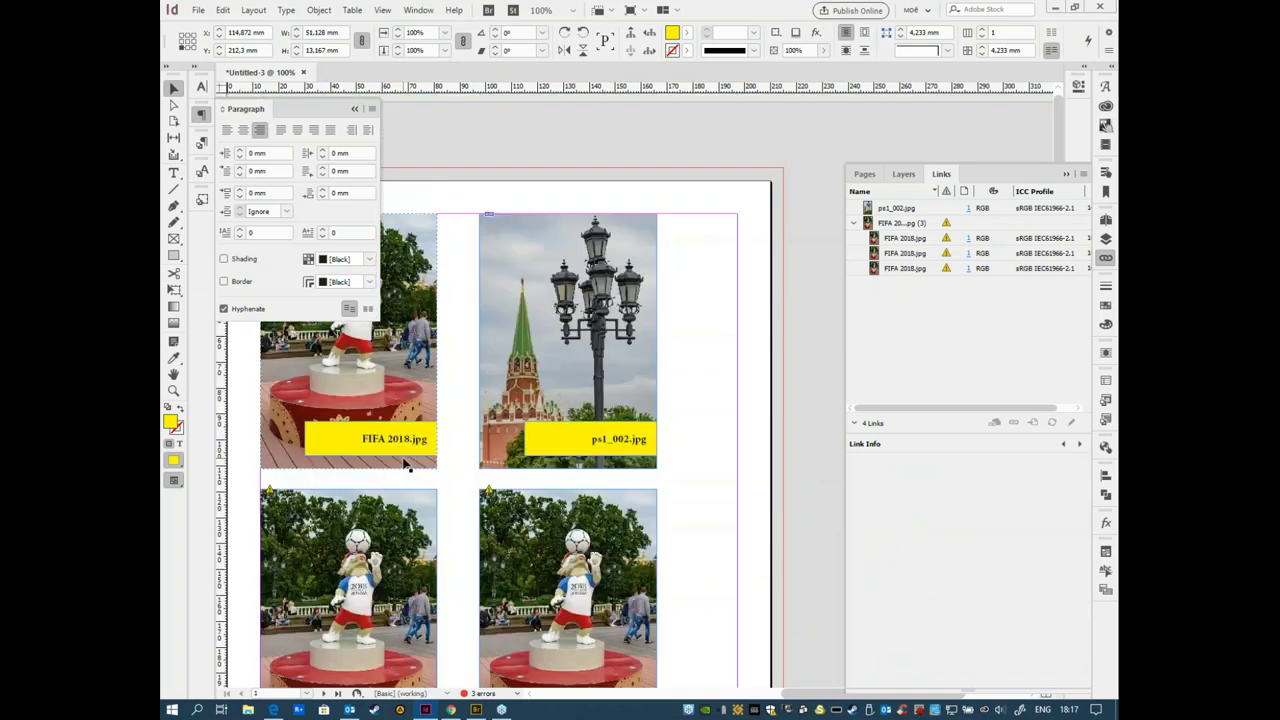
{"action": "left_click", "coordinate": [408, 466]}
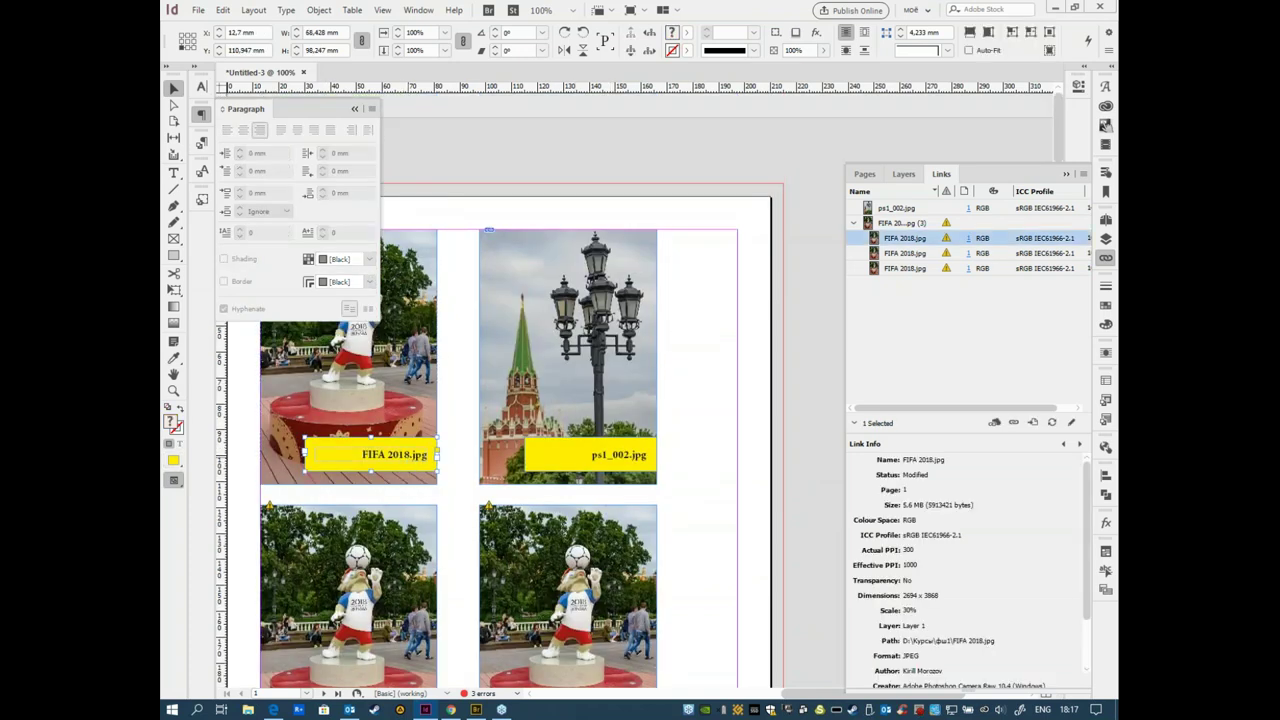
{"action": "double_click", "coordinate": [380, 452]}
{"action": "triple_click", "coordinate": [390, 455]}
{"action": "left_click", "coordinate": [247, 10]}
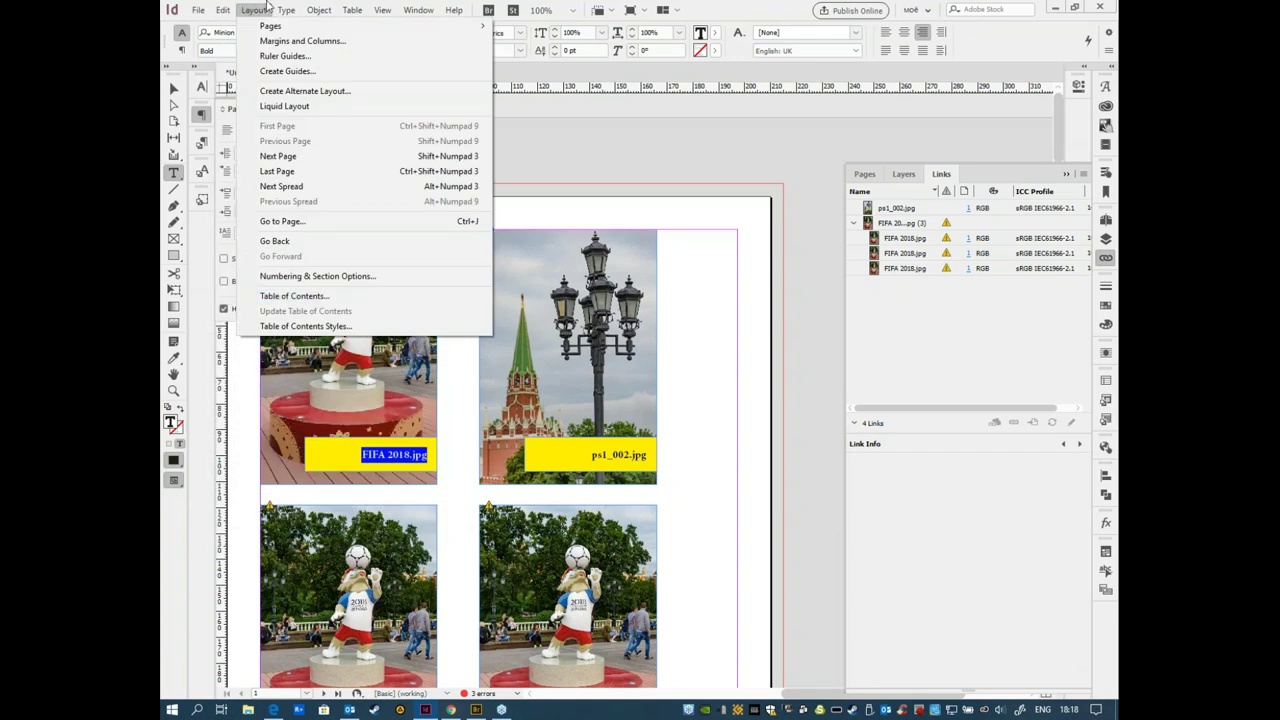
{"action": "mouse_move", "coordinate": [286, 10]}
{"action": "mouse_move", "coordinate": [392, 381]}
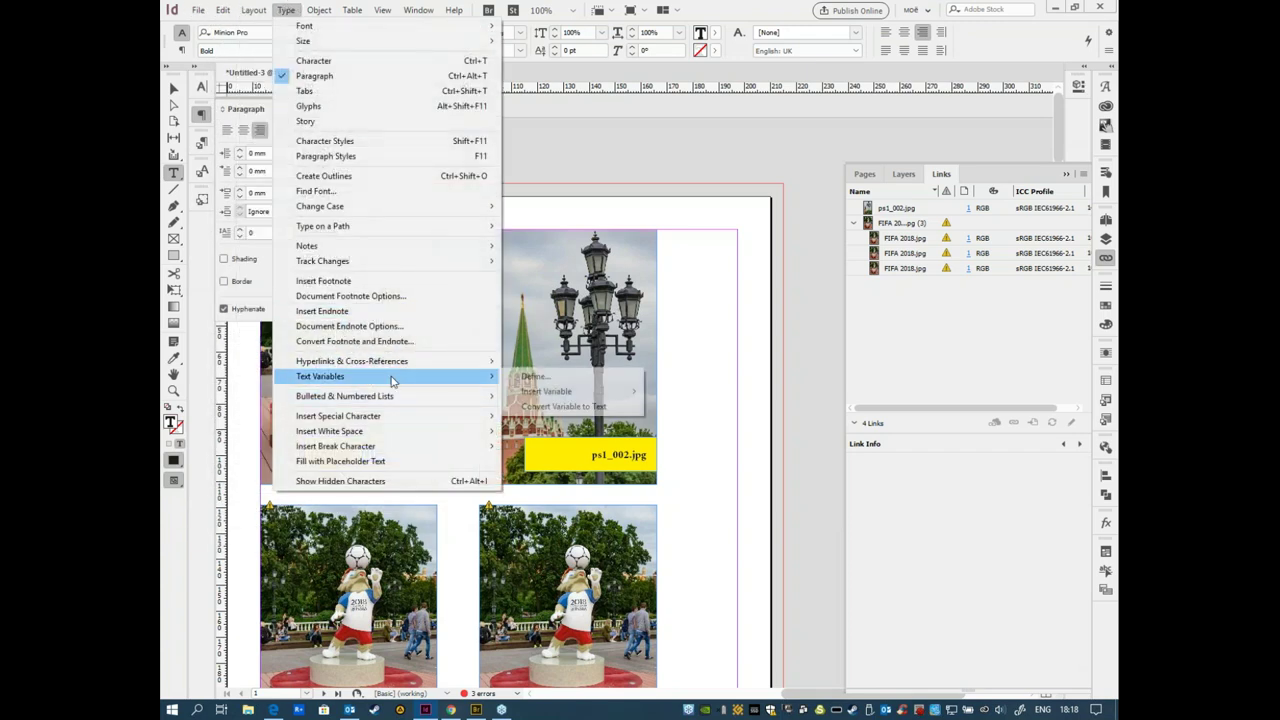
{"action": "mouse_move", "coordinate": [600, 392]}
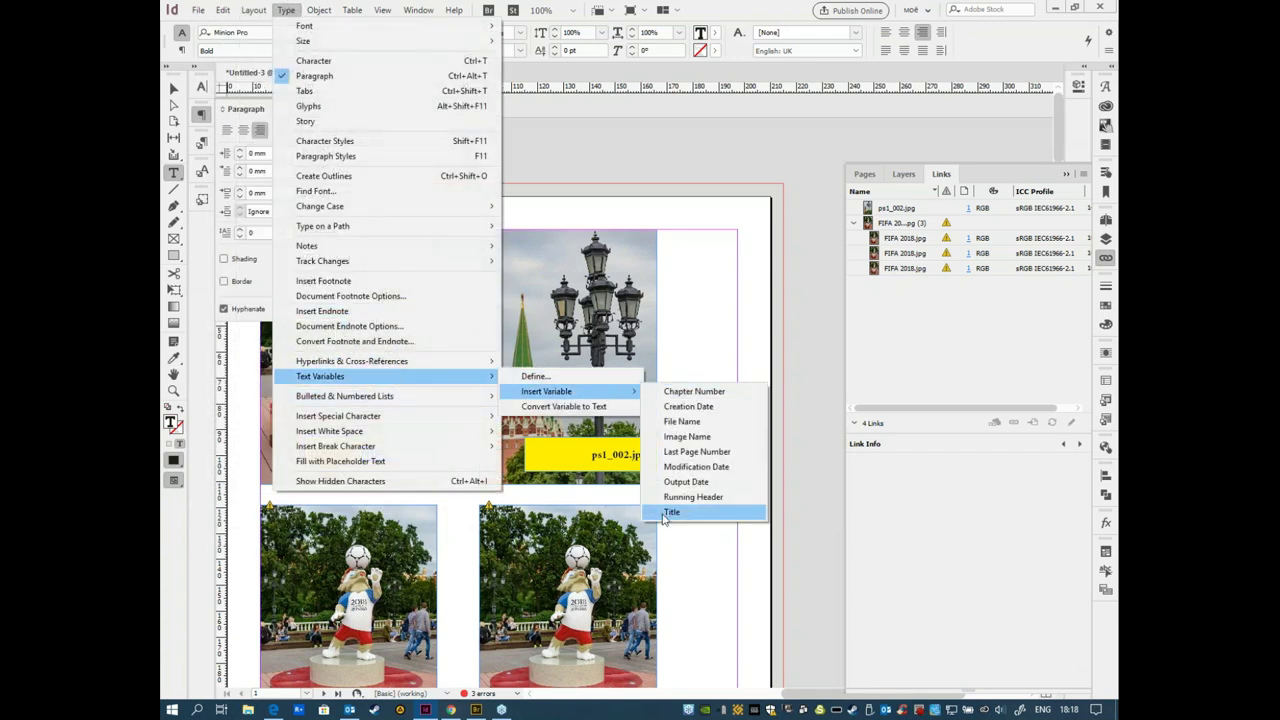
{"action": "left_click", "coordinate": [731, 516]}
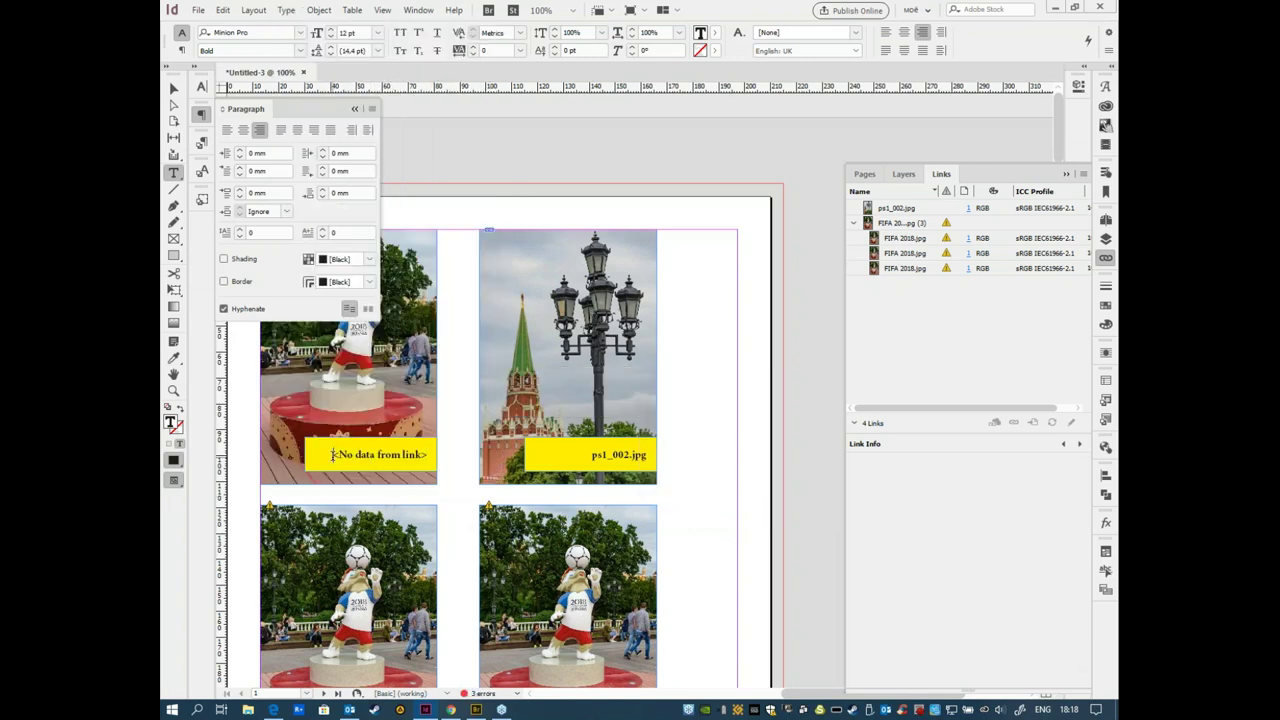
Step: Select the first image's caption text, check the Title metadata of FIFA 2018.jpg in Adobe Bridge and return to InDesign
{"action": "left_click_drag", "start_coordinate": [332, 454], "coordinate": [440, 452]}
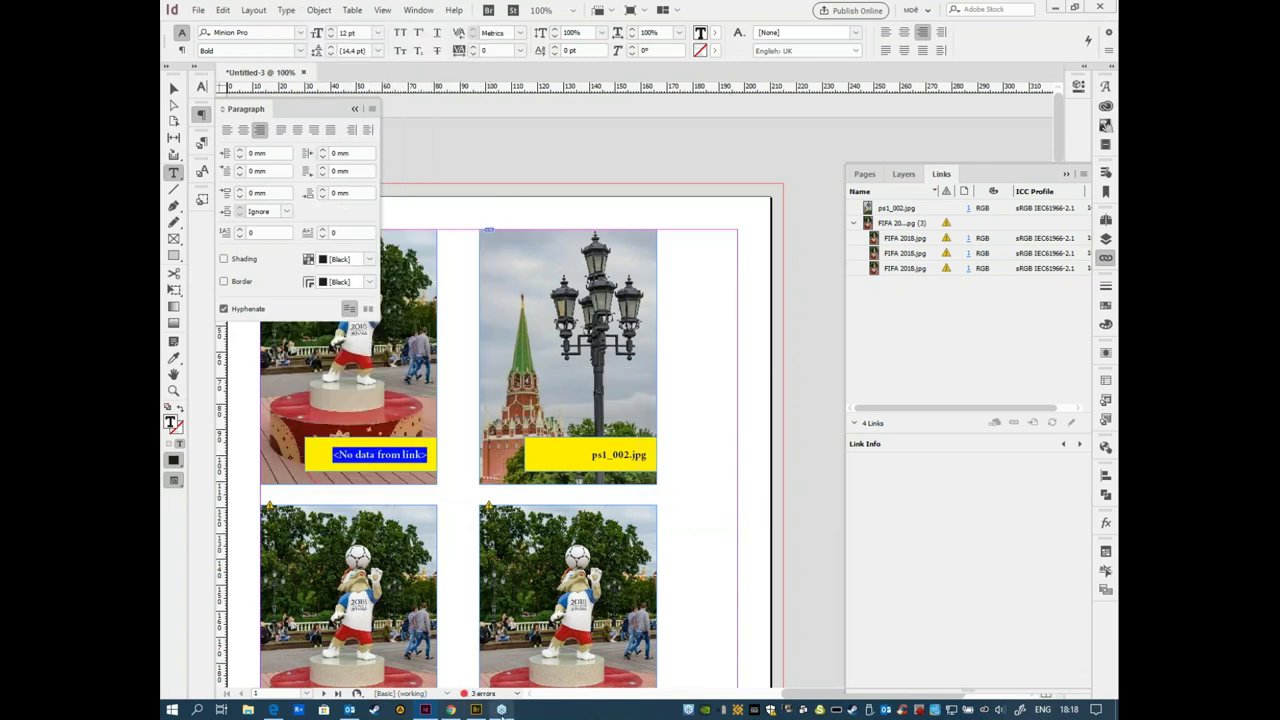
{"action": "left_click", "coordinate": [476, 710]}
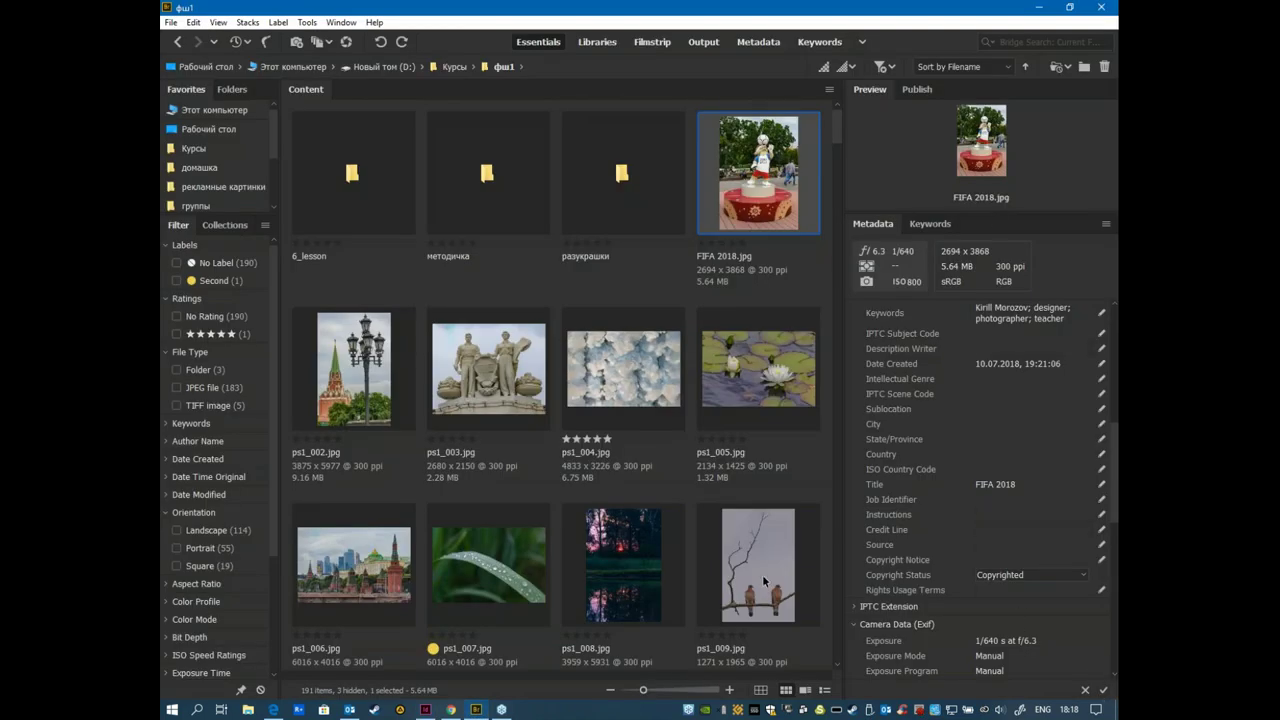
{"action": "key", "text": "alt+Tab"}
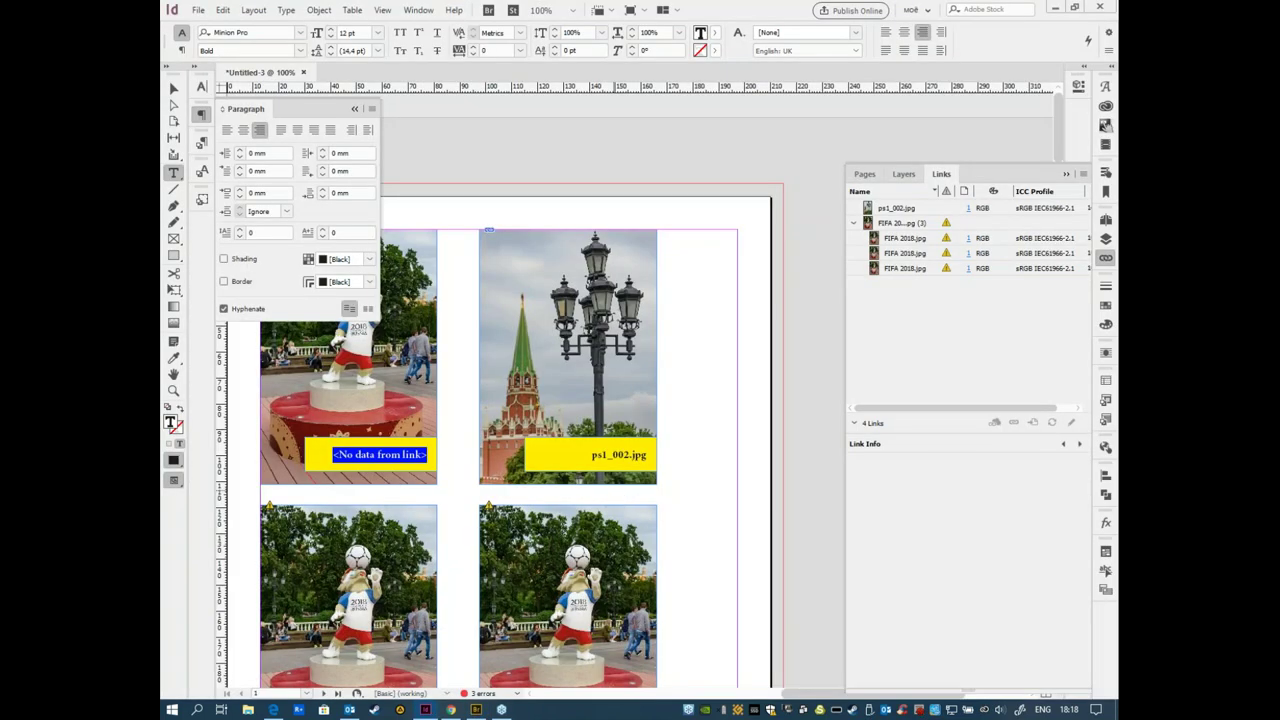
Step: Insert the Title text variable again in place of the selected caption text on the first image
{"action": "left_click", "coordinate": [253, 10]}
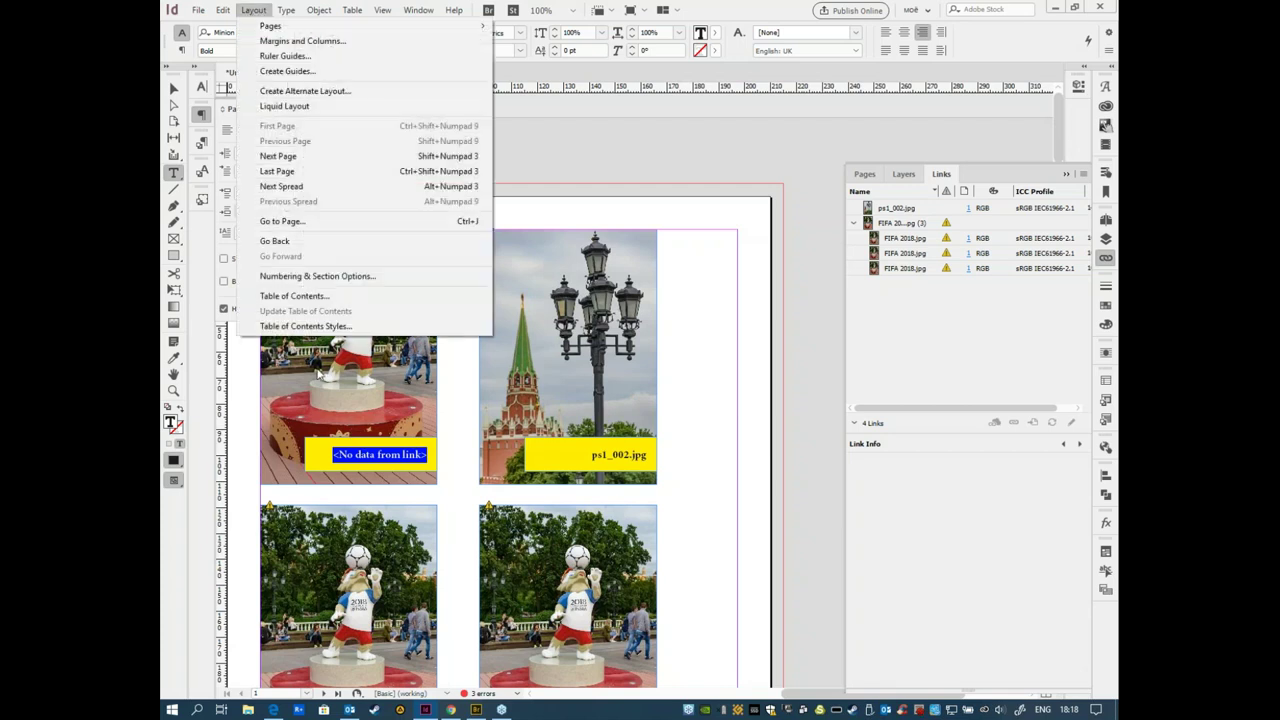
{"action": "left_click", "coordinate": [224, 10]}
{"action": "left_click", "coordinate": [226, 10]}
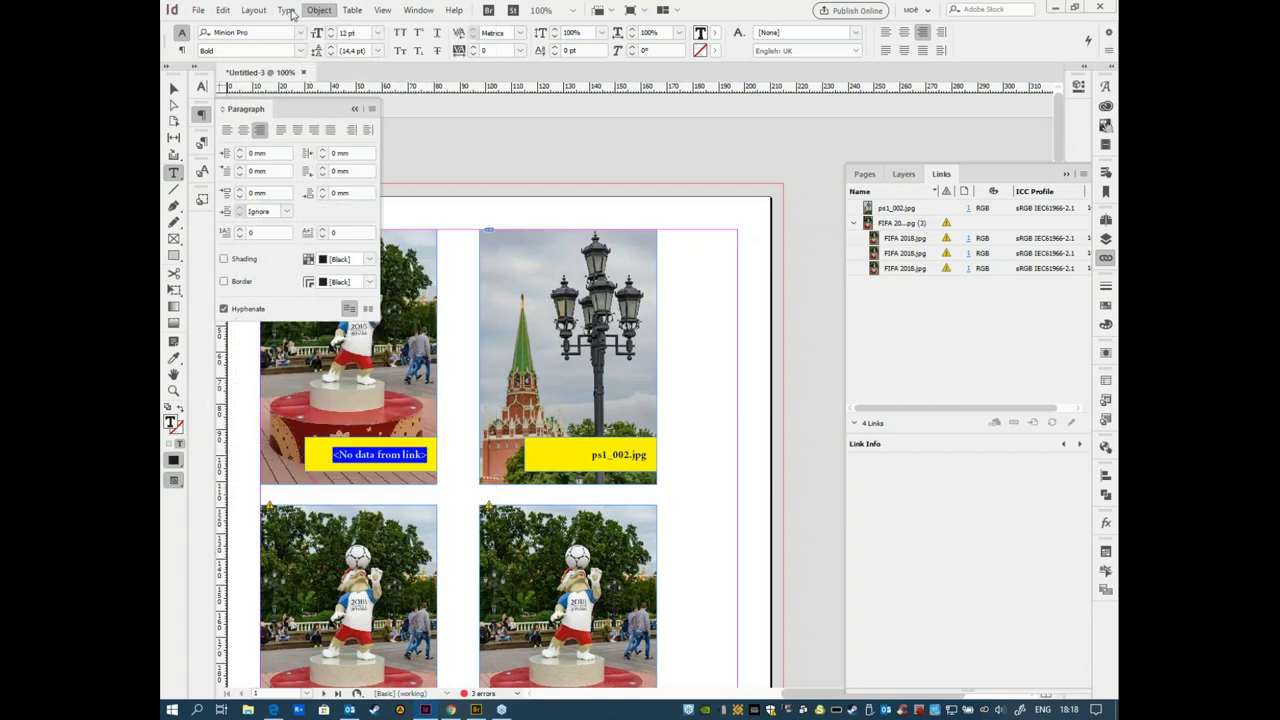
{"action": "left_click", "coordinate": [254, 10]}
{"action": "left_click", "coordinate": [255, 10]}
{"action": "left_click", "coordinate": [286, 10]}
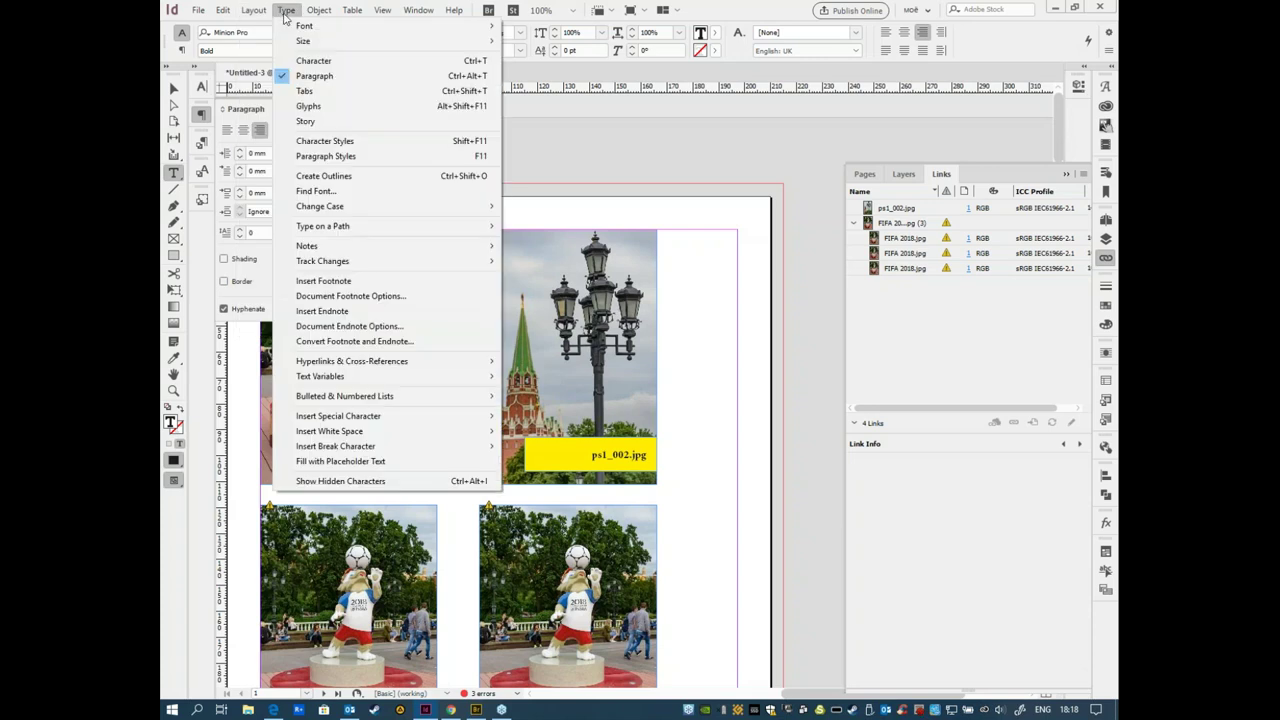
{"action": "mouse_move", "coordinate": [399, 383]}
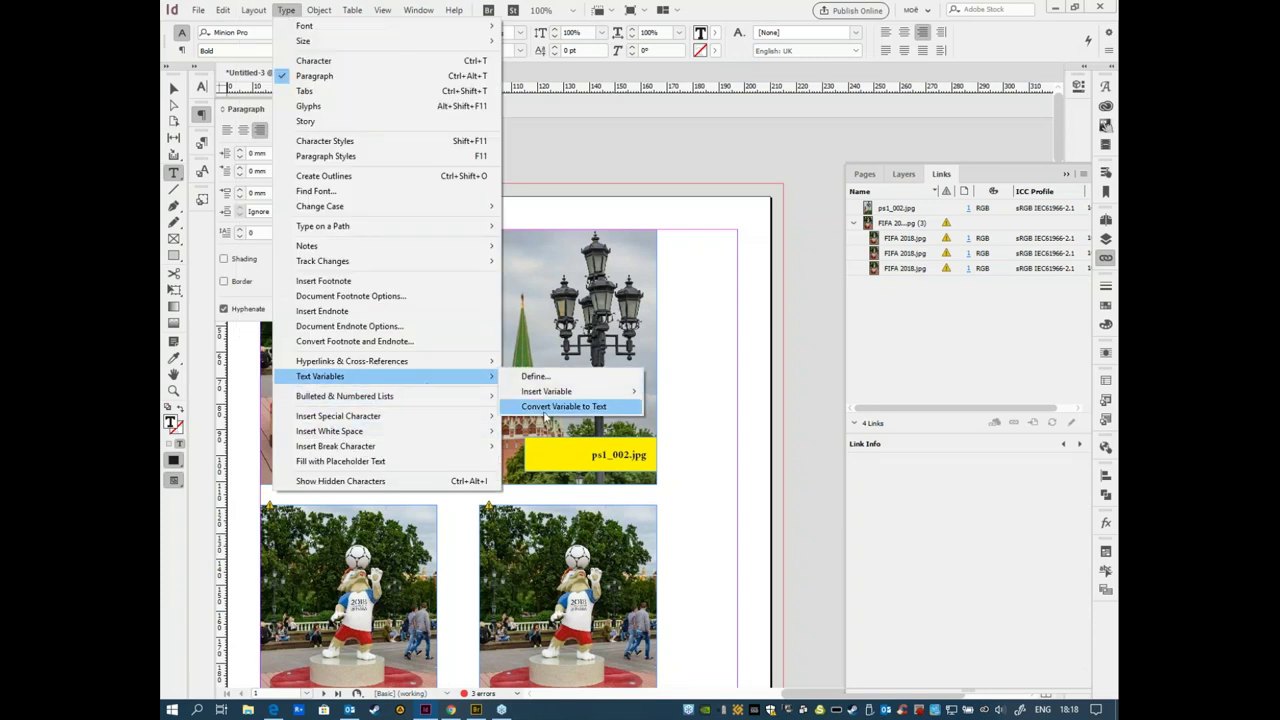
{"action": "mouse_move", "coordinate": [556, 394]}
{"action": "left_click", "coordinate": [703, 512]}
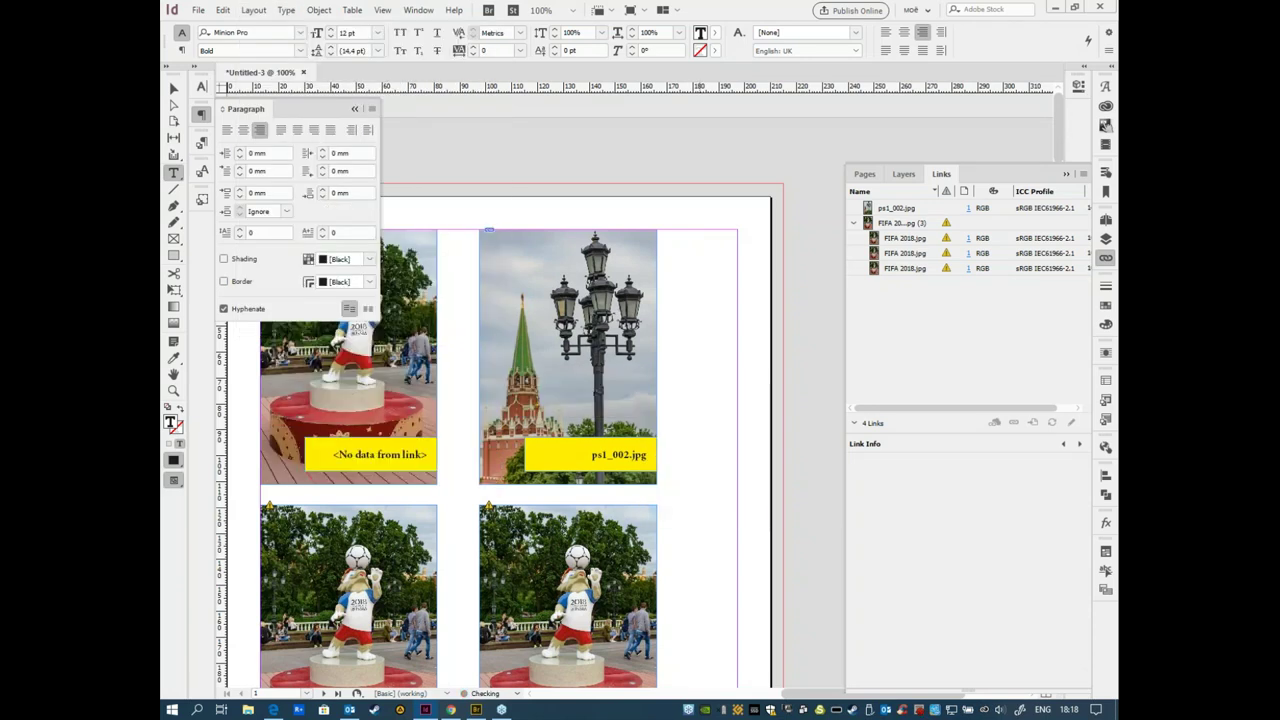
{"action": "left_click", "coordinate": [172, 89]}
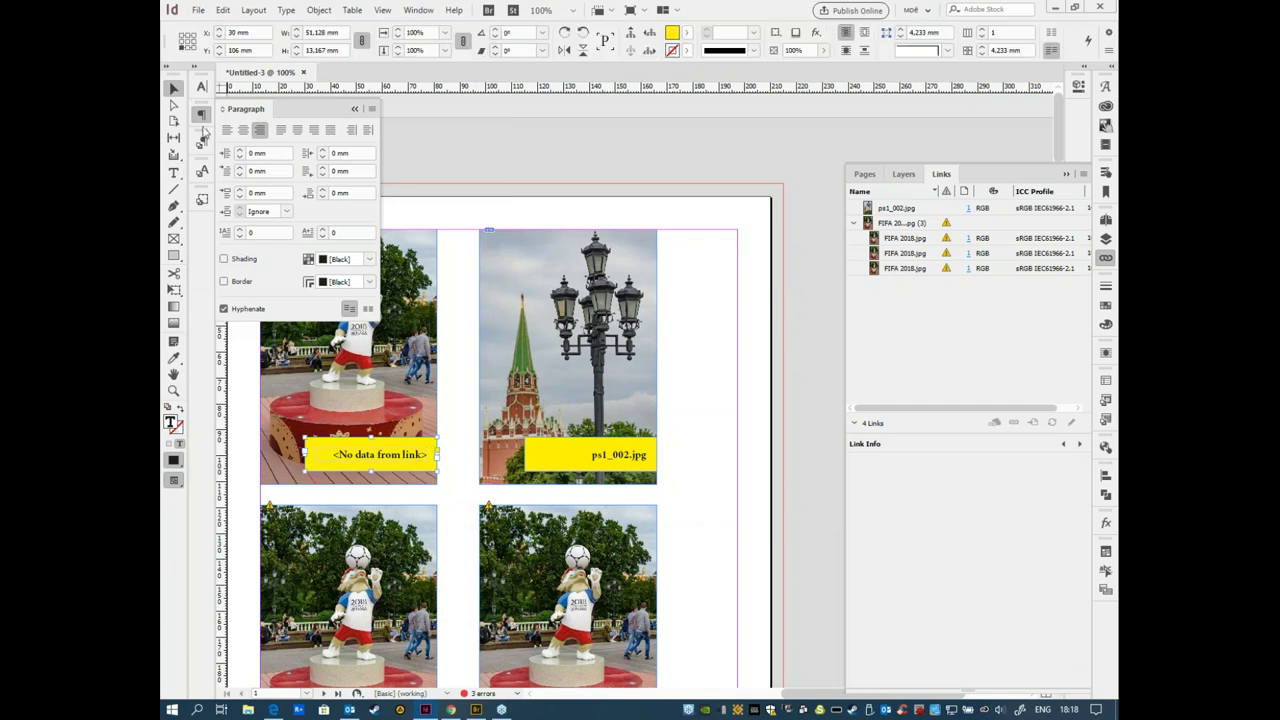
Step: Inspect the first image's link information and the page number and modification date at the foot of the page
{"action": "left_click", "coordinate": [415, 448]}
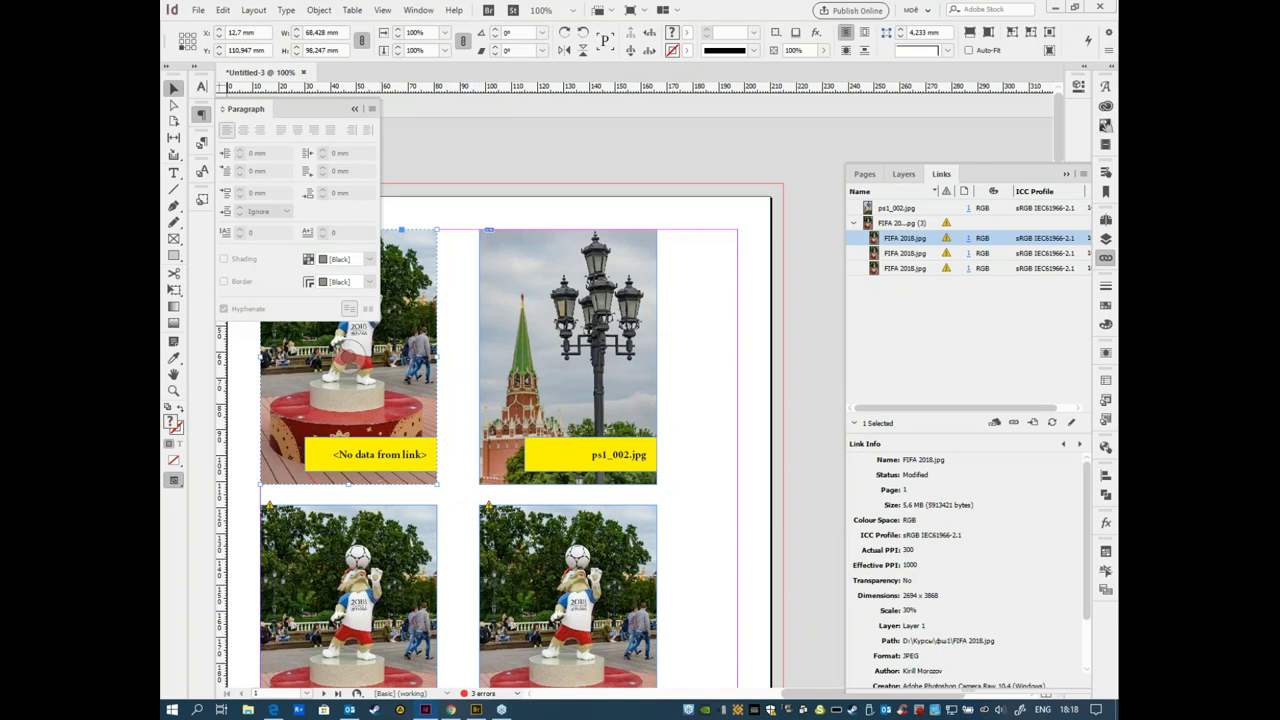
{"action": "scroll", "coordinate": [471, 420], "scroll_direction": "down", "scroll_amount": 5}
{"action": "scroll", "coordinate": [652, 435], "scroll_direction": "up", "scroll_amount": 2}
{"action": "scroll", "coordinate": [717, 534], "scroll_direction": "up", "scroll_amount": 3}
{"action": "scroll", "coordinate": [705, 520], "scroll_direction": "down", "scroll_amount": 3}
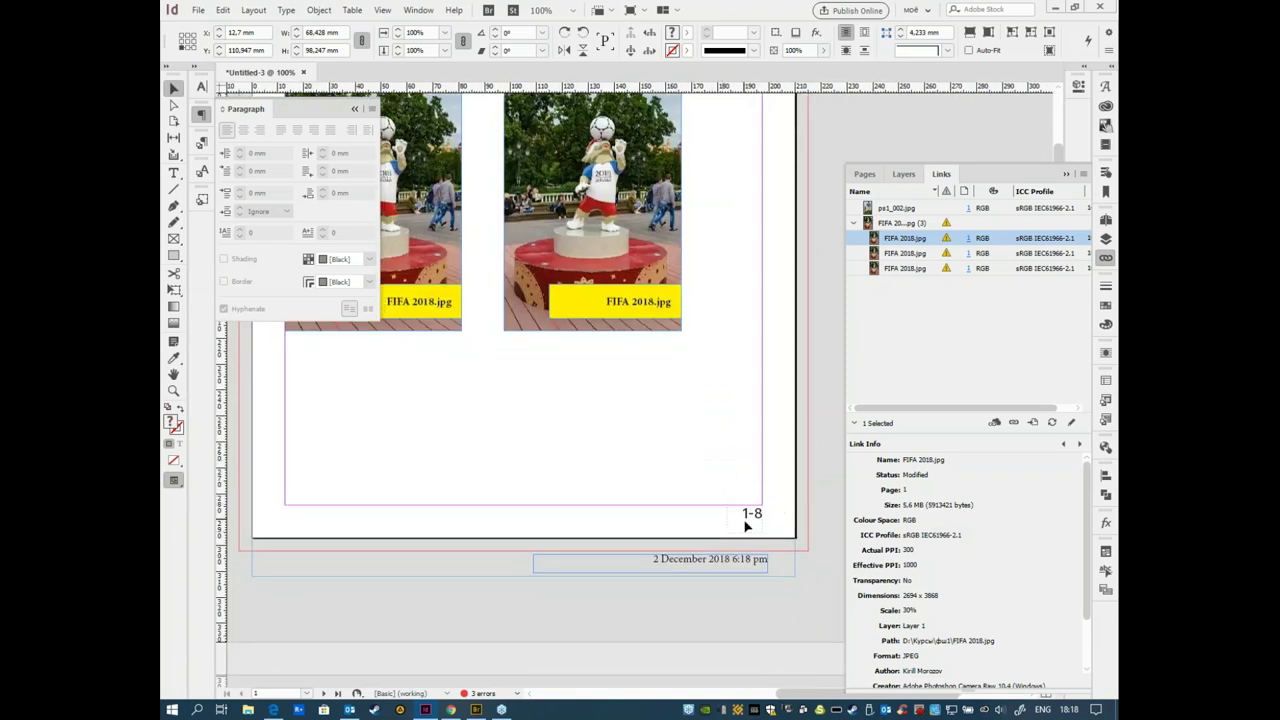
{"action": "scroll", "coordinate": [745, 525], "scroll_direction": "right", "scroll_amount": 1}
{"action": "scroll", "coordinate": [700, 480], "scroll_direction": "down", "scroll_amount": 1}
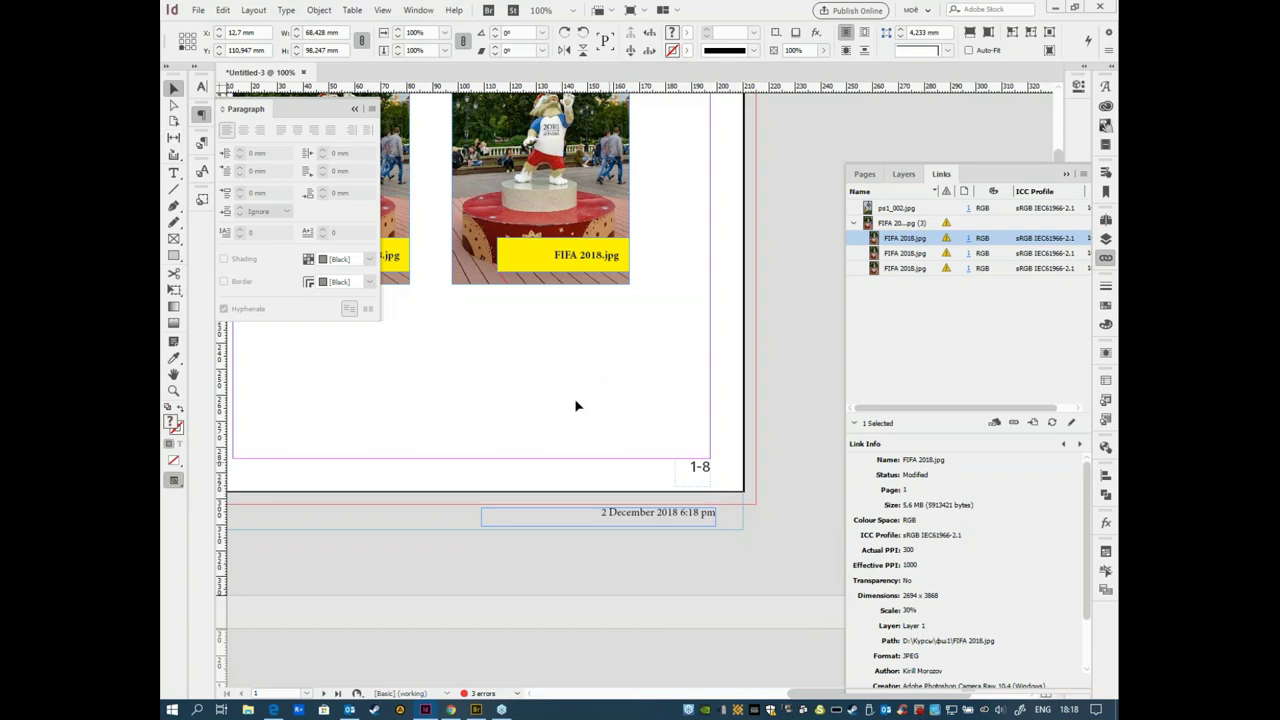
Step: Edit the Last Page Number text variable to have "из" as the text before and "страниц" as the text after
{"action": "left_click", "coordinate": [286, 10]}
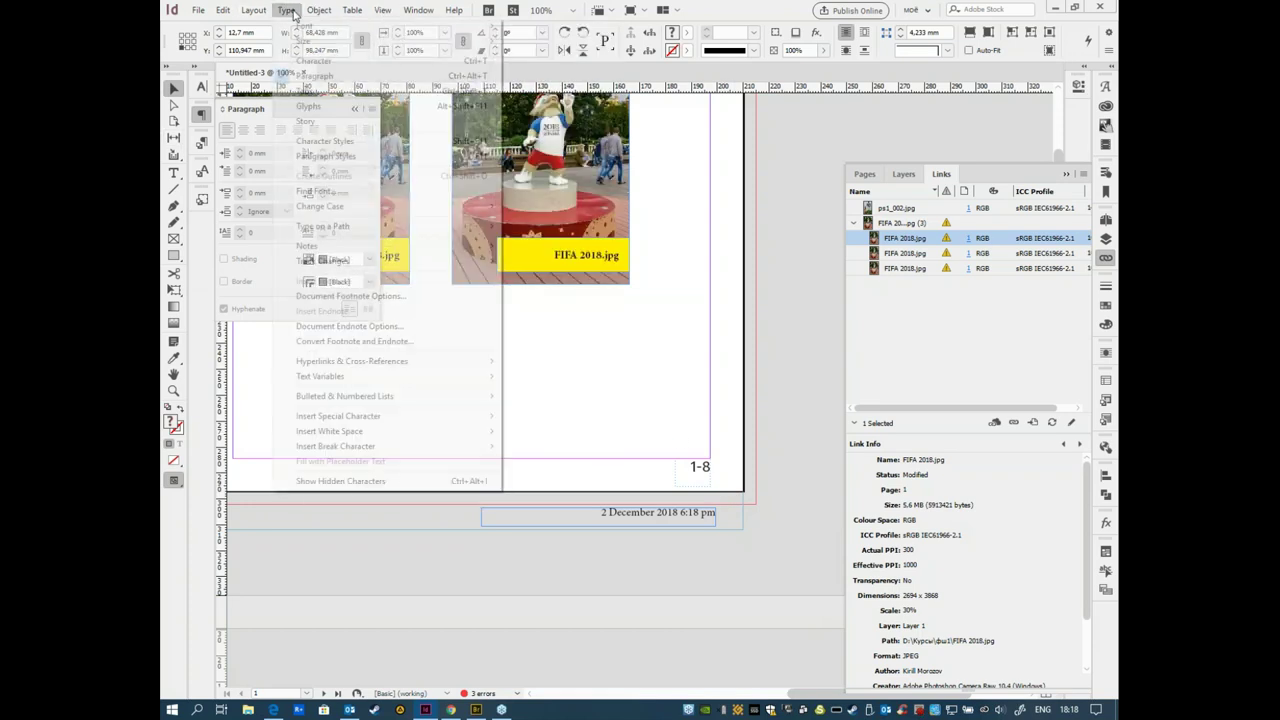
{"action": "mouse_move", "coordinate": [367, 380]}
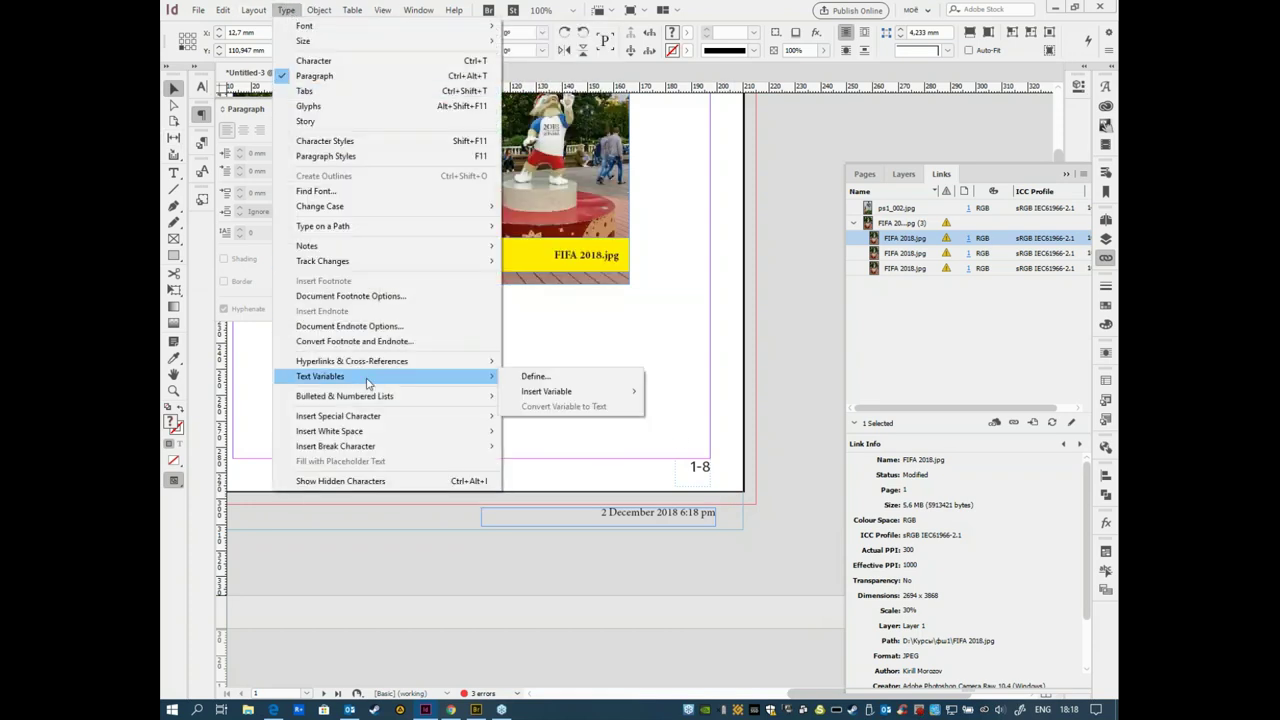
{"action": "left_click", "coordinate": [572, 376]}
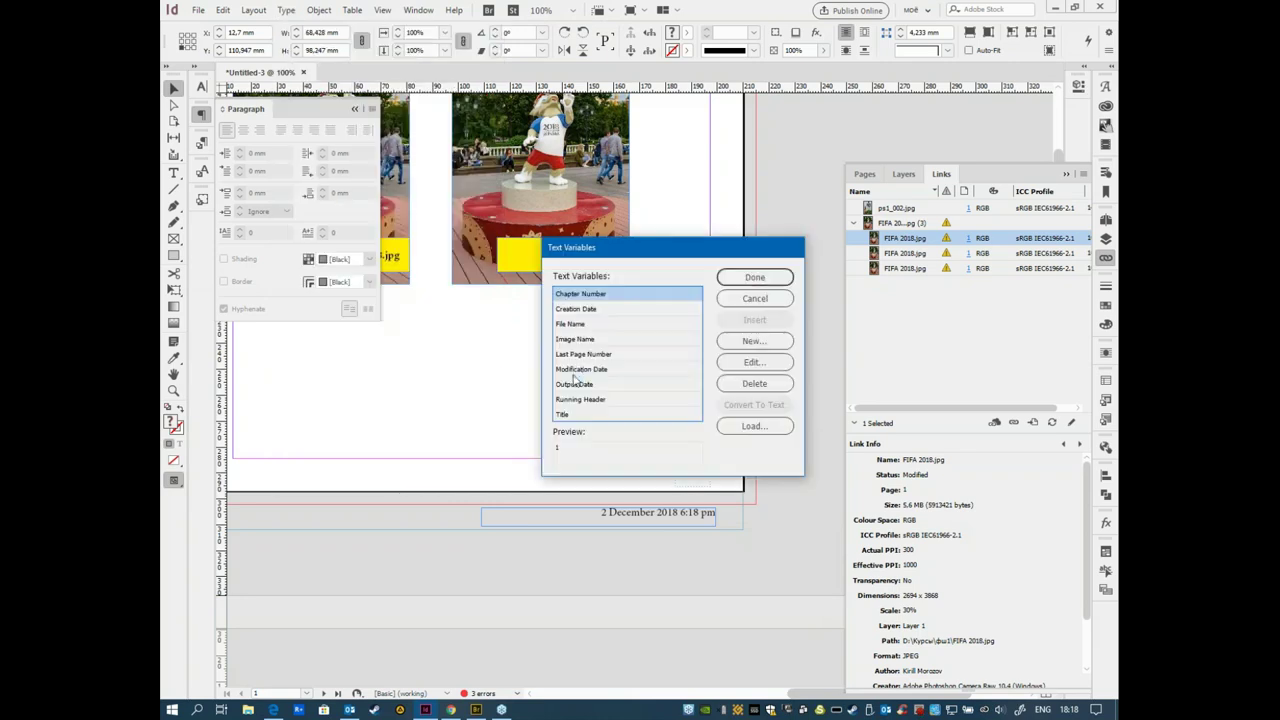
{"action": "left_click", "coordinate": [623, 354]}
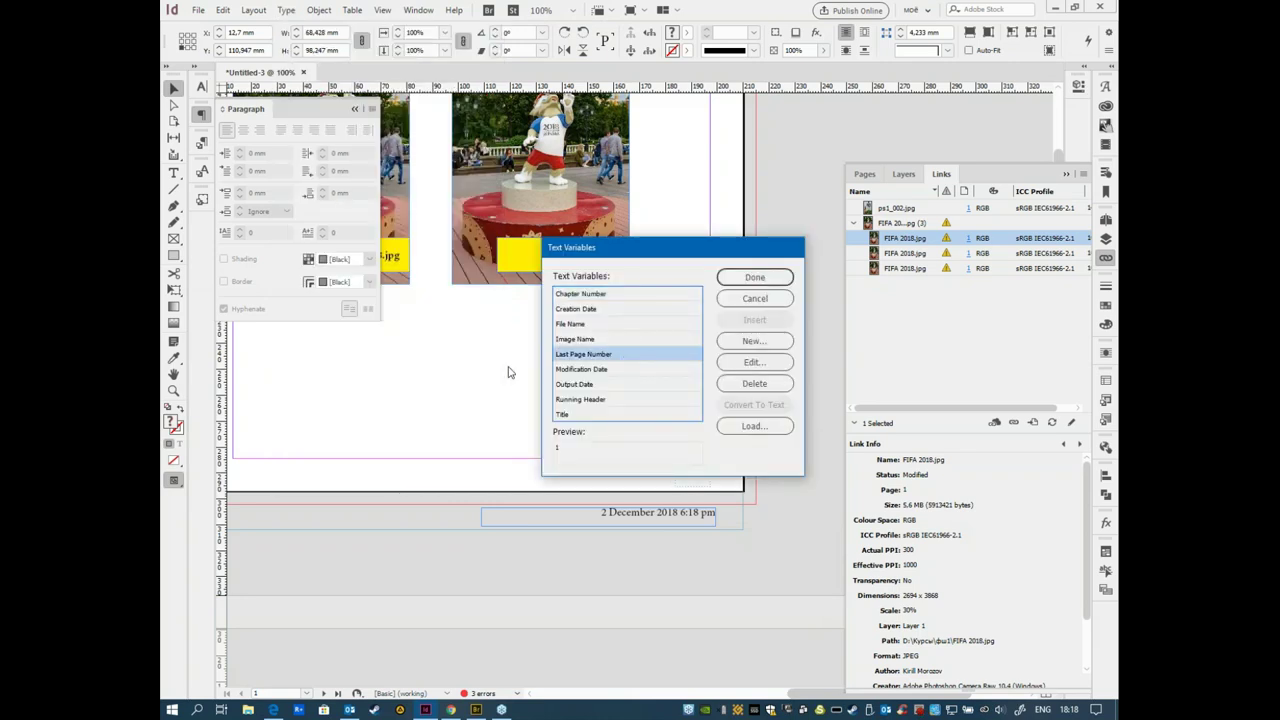
{"action": "double_click", "coordinate": [640, 357]}
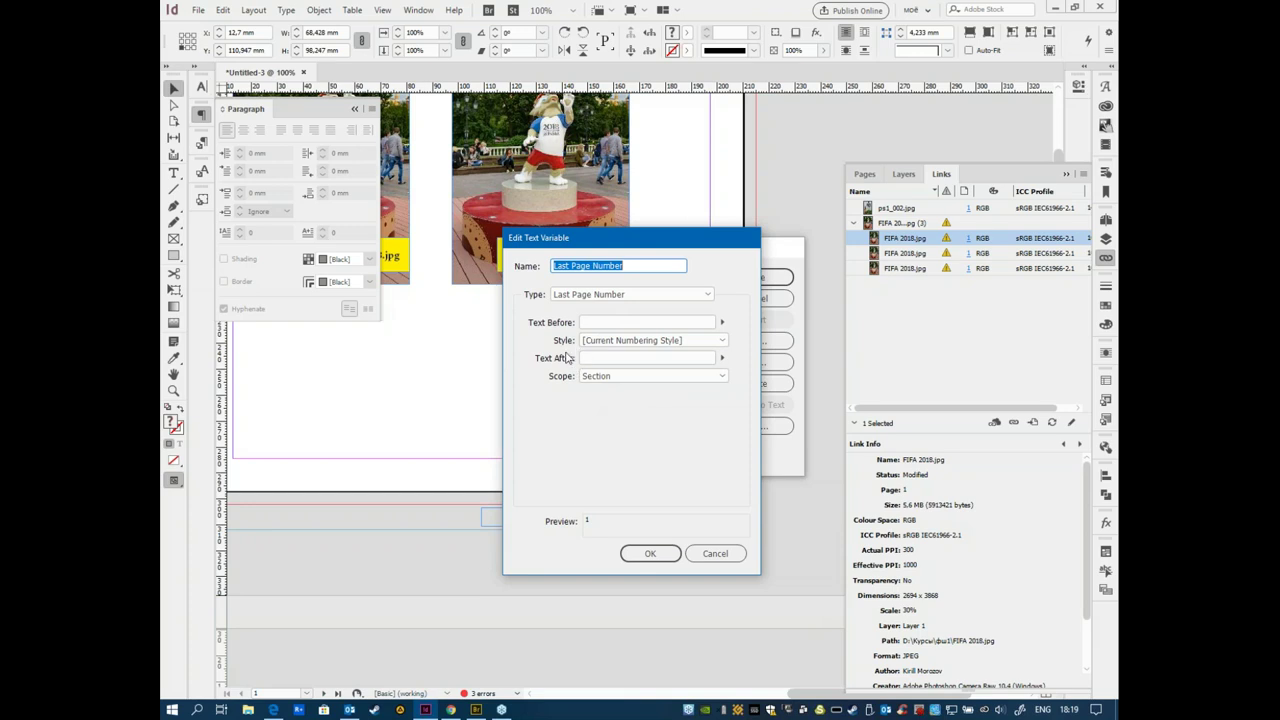
{"action": "left_click", "coordinate": [594, 322]}
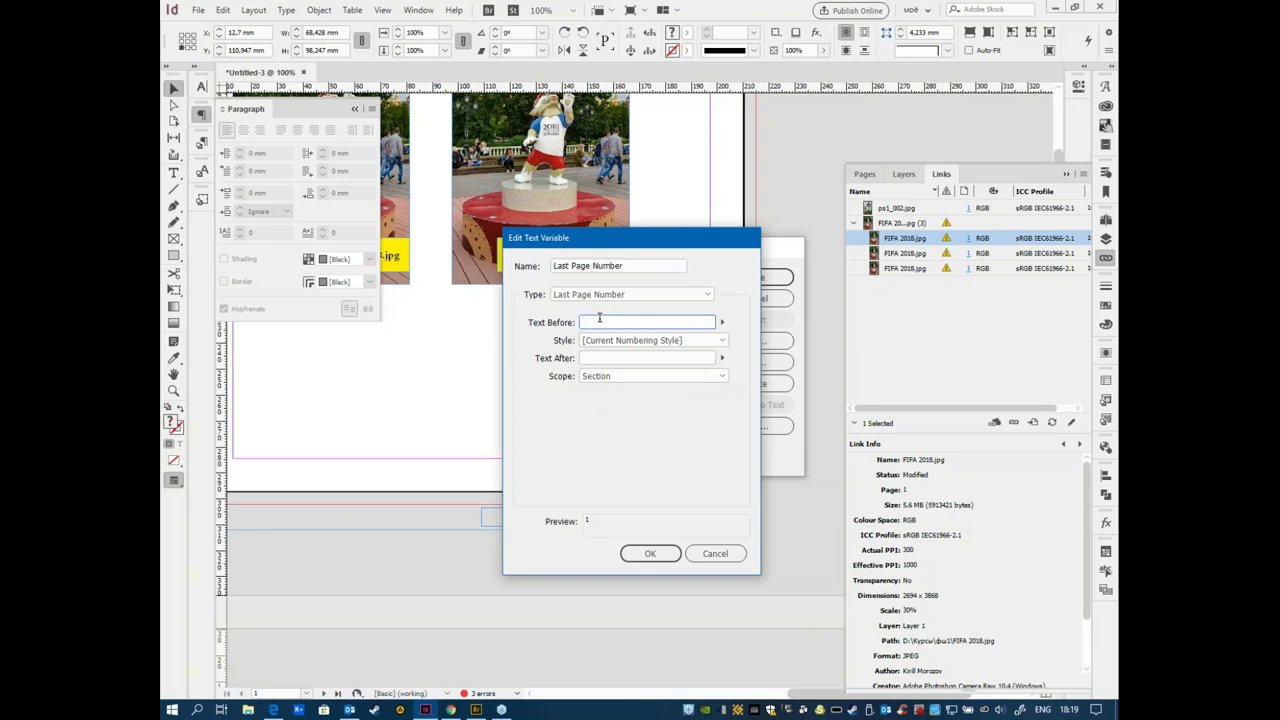
{"action": "left_click_drag", "start_coordinate": [640, 236], "coordinate": [513, 211]}
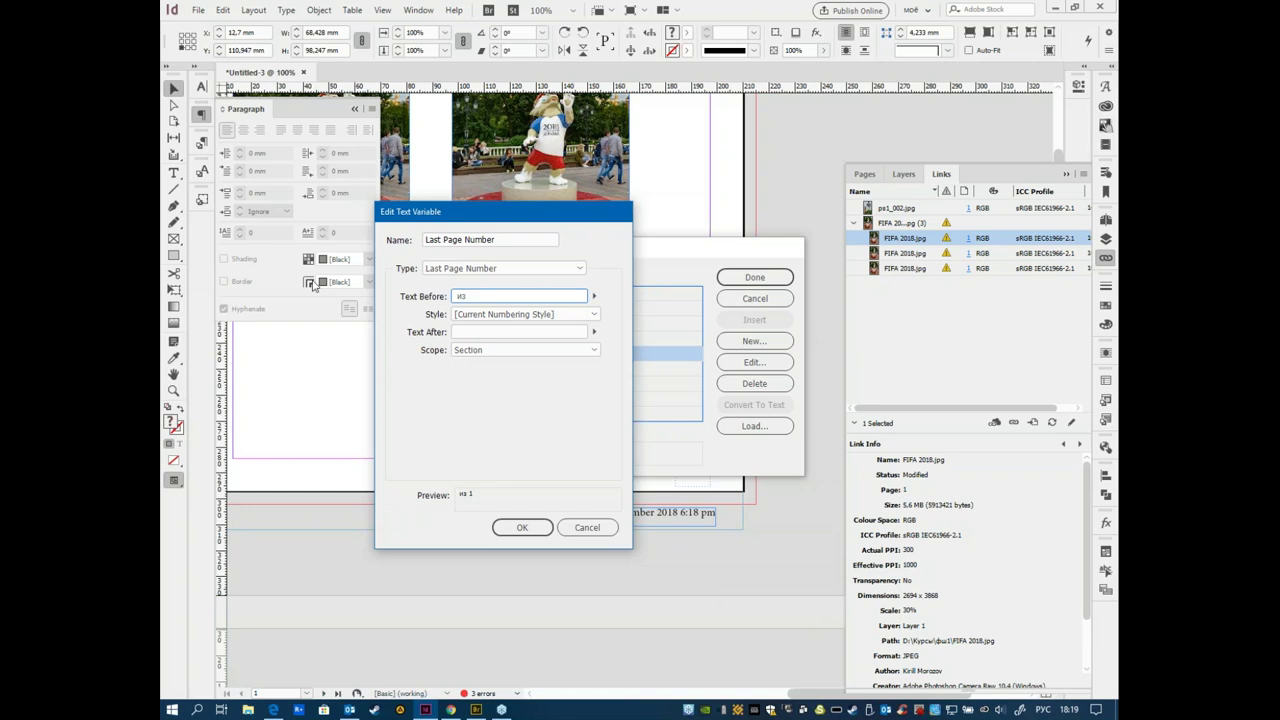
{"action": "left_click", "coordinate": [514, 332]}
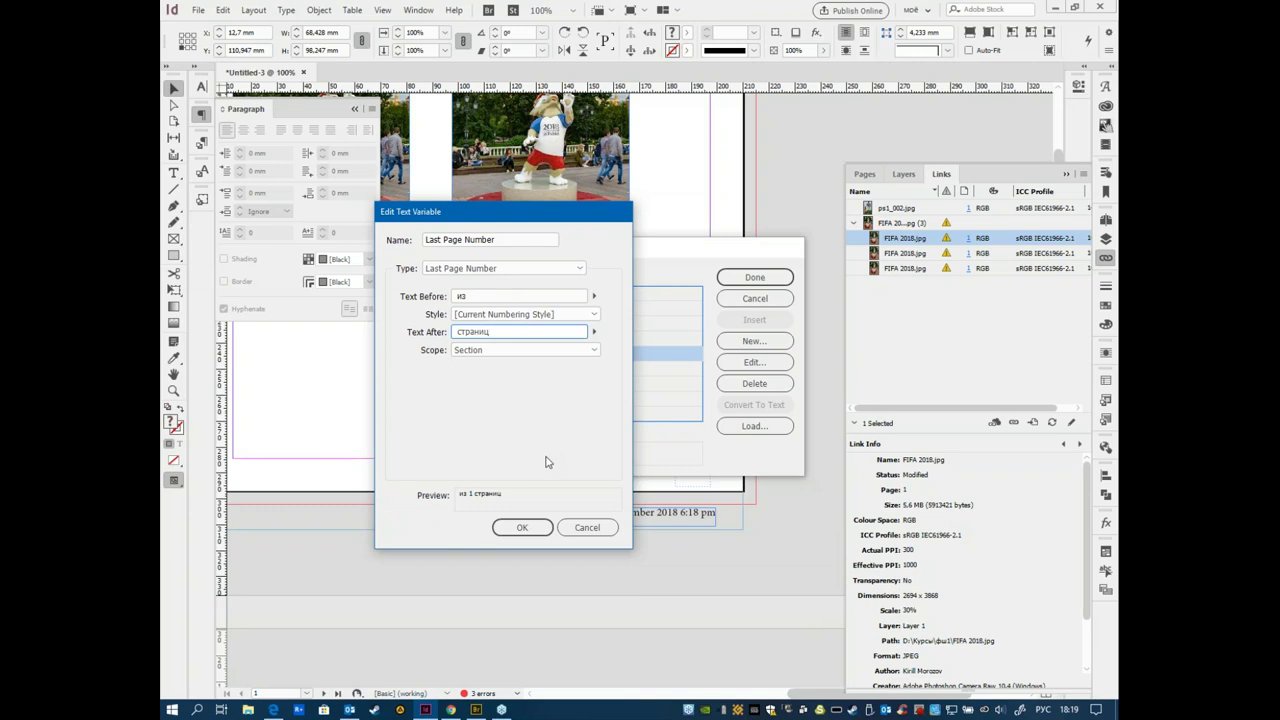
{"action": "left_click_drag", "start_coordinate": [560, 222], "coordinate": [638, 211]}
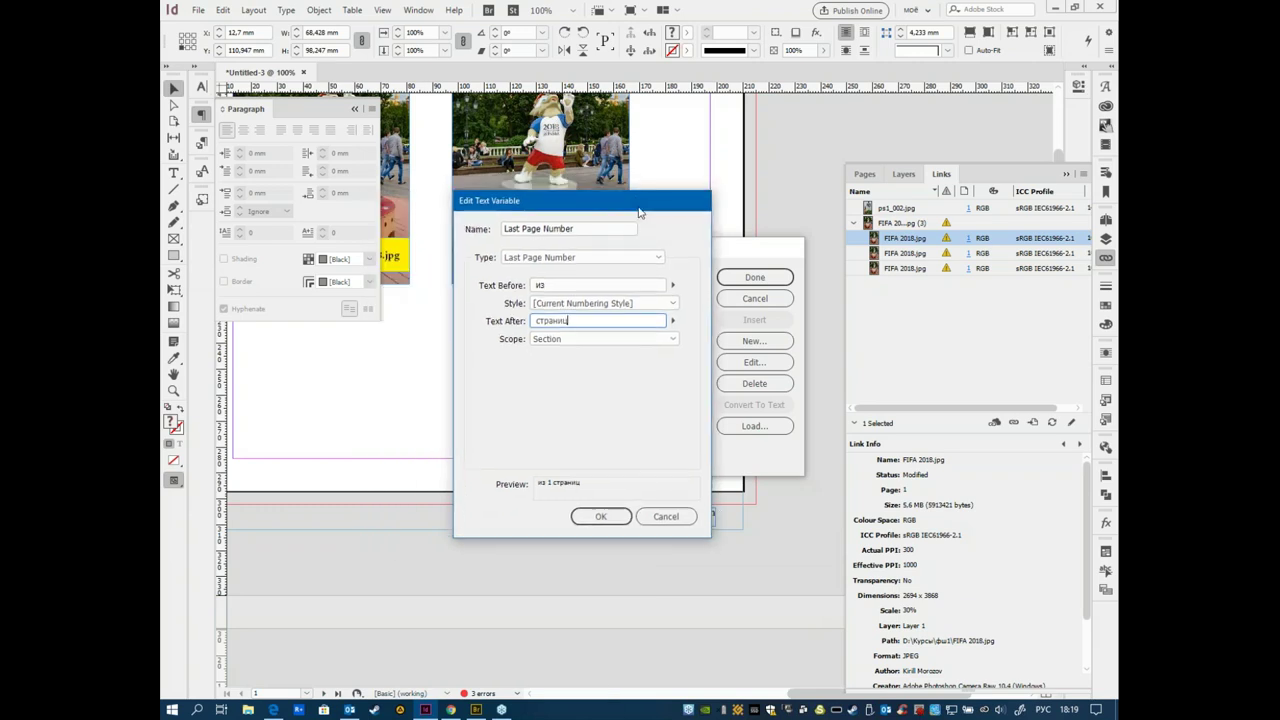
{"action": "left_click", "coordinate": [600, 519]}
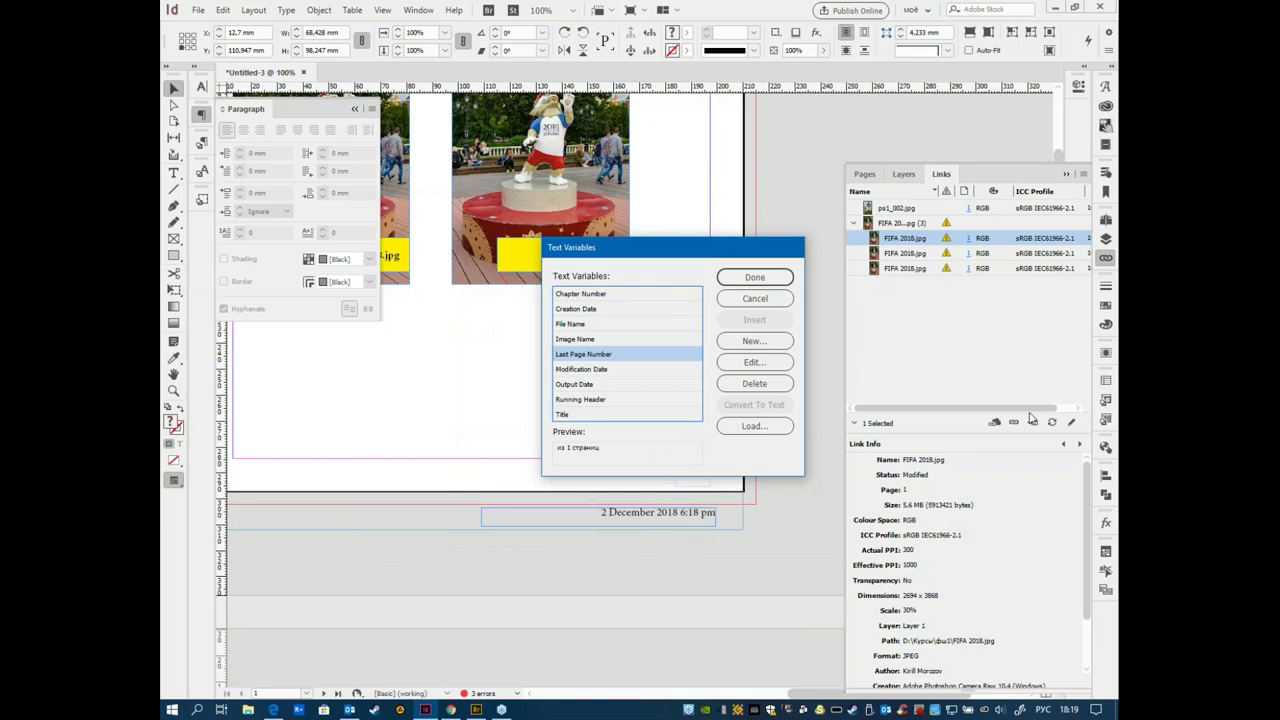
{"action": "left_click", "coordinate": [755, 277]}
Step: Update the modified link of the selected FIFA 2018.jpg image
{"action": "left_click", "coordinate": [1052, 422]}
{"action": "scroll", "coordinate": [540, 340], "scroll_direction": "up", "scroll_amount": 3}
{"action": "scroll", "coordinate": [553, 375], "scroll_direction": "up", "scroll_amount": 4}
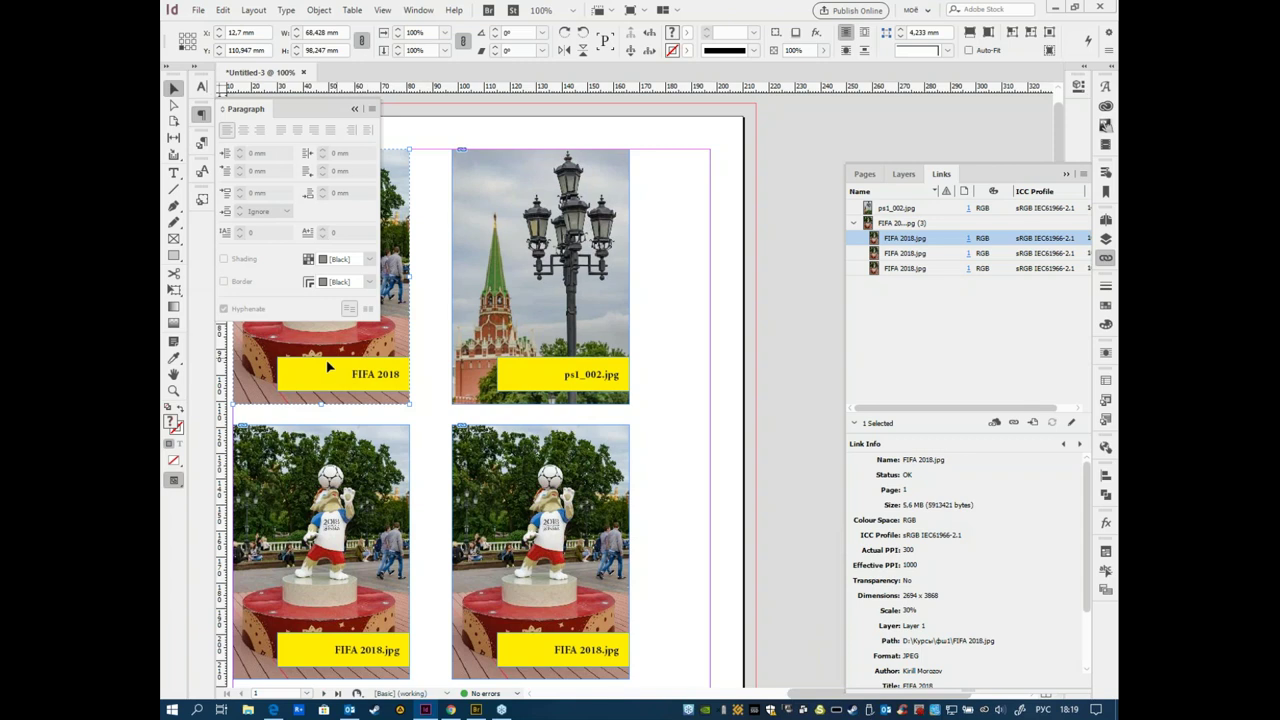
Step: Open the right page of A-Master and widen its page number text frame leftwards to about 77 mm
{"action": "scroll", "coordinate": [435, 544], "scroll_direction": "down", "scroll_amount": 6}
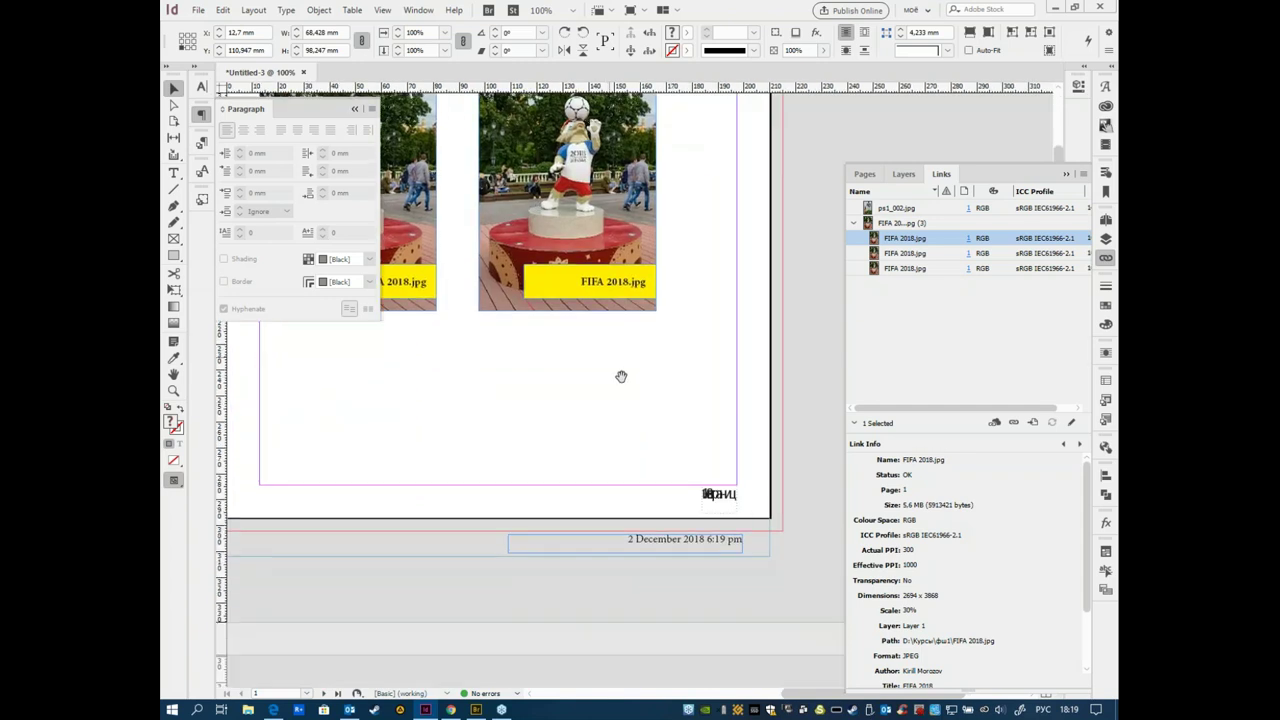
{"action": "left_click", "coordinate": [706, 492]}
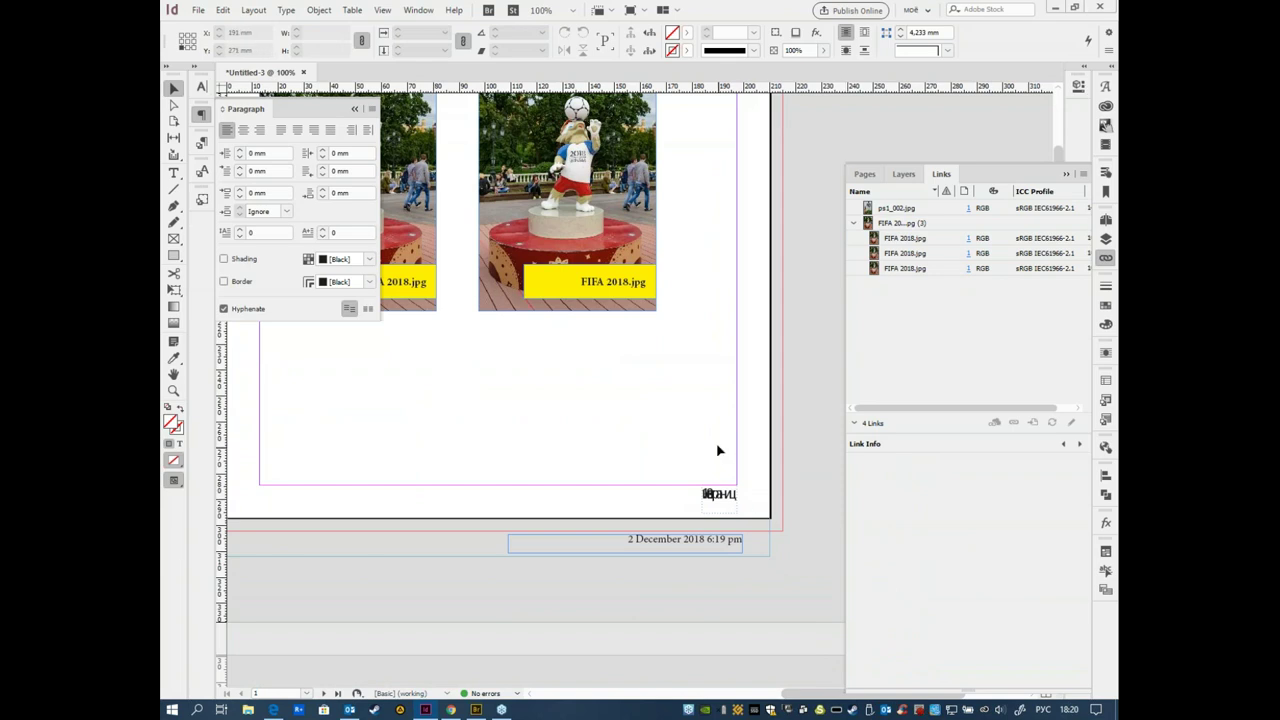
{"action": "left_click_drag", "start_coordinate": [733, 497], "coordinate": [690, 441]}
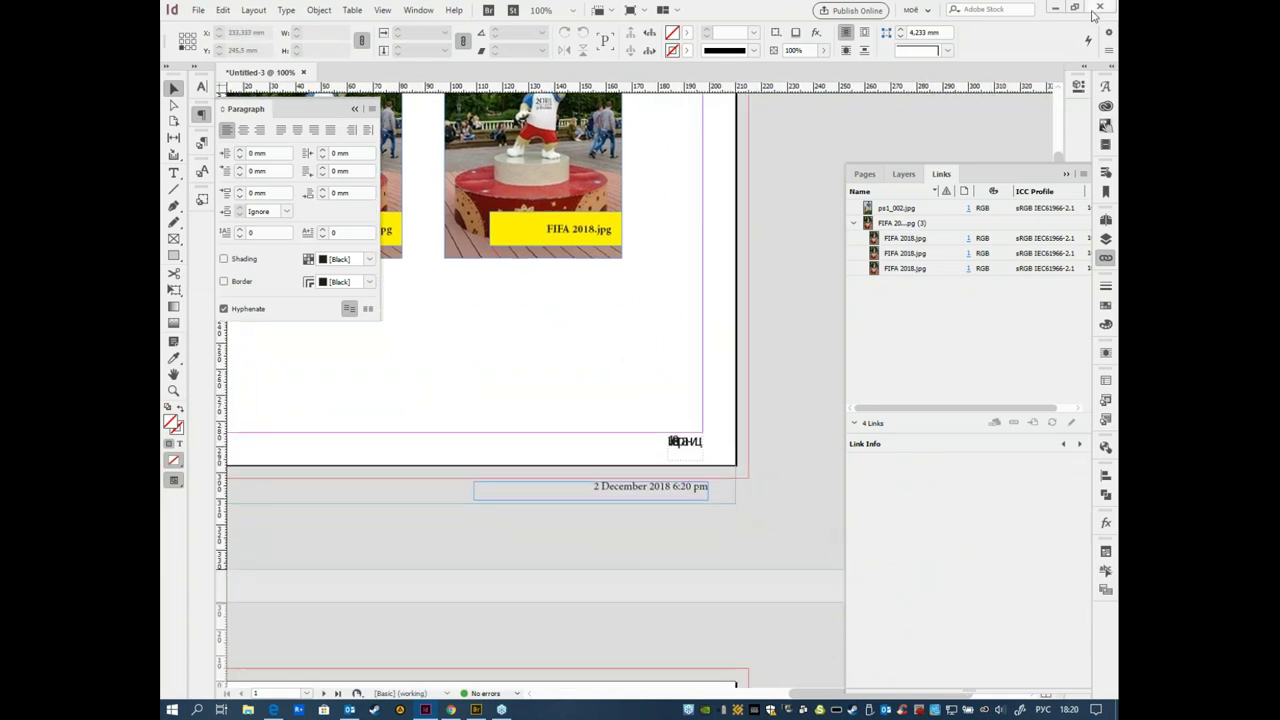
{"action": "left_click", "coordinate": [1107, 220]}
{"action": "double_click", "coordinate": [1065, 215]}
{"action": "left_click", "coordinate": [676, 545]}
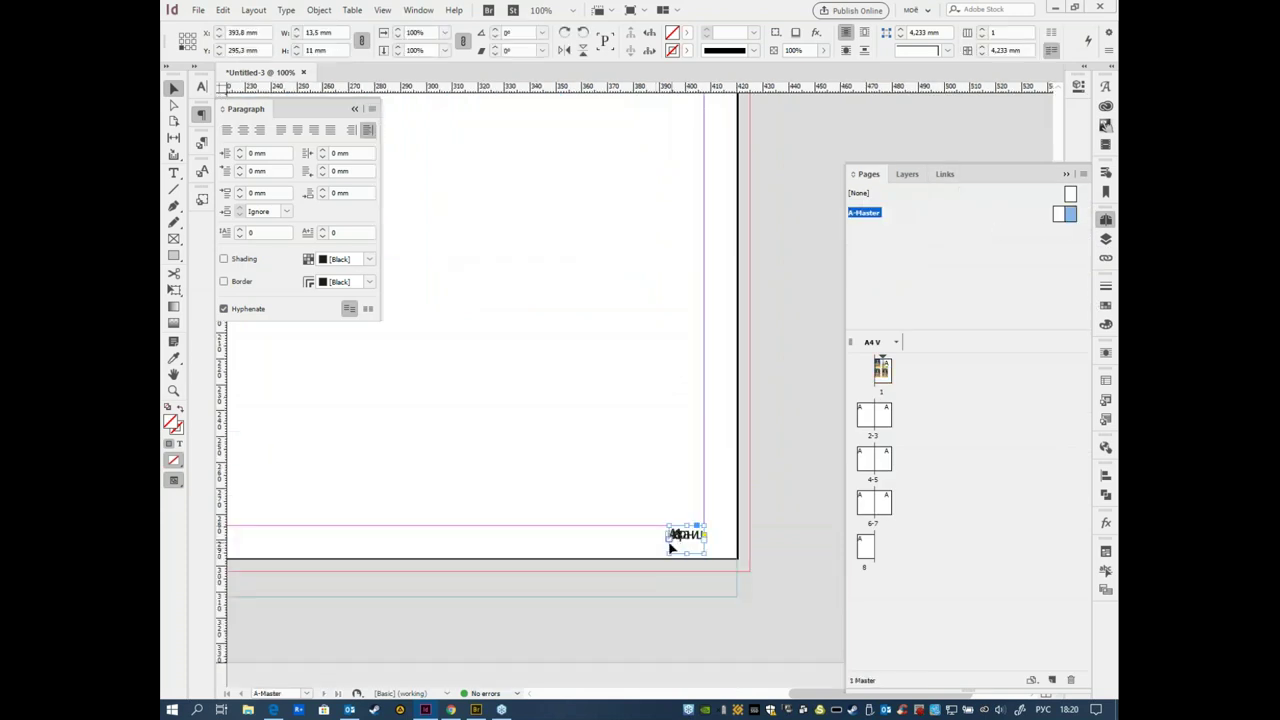
{"action": "left_click_drag", "start_coordinate": [668, 552], "coordinate": [504, 550]}
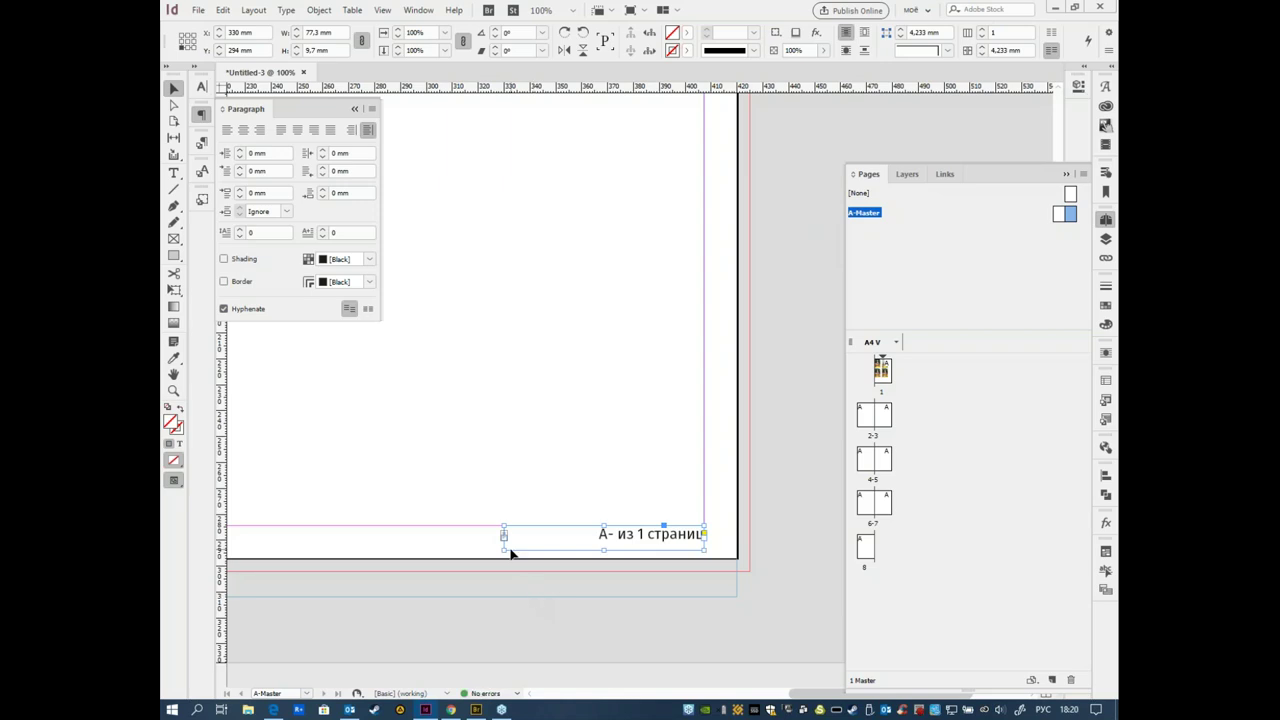
Step: Remove the hyphen between the page number marker and the Last Page Number variable in the right master page's frame
{"action": "double_click", "coordinate": [612, 536]}
{"action": "key", "text": "ctrl+a"}
{"action": "left_click", "coordinate": [608, 536]}
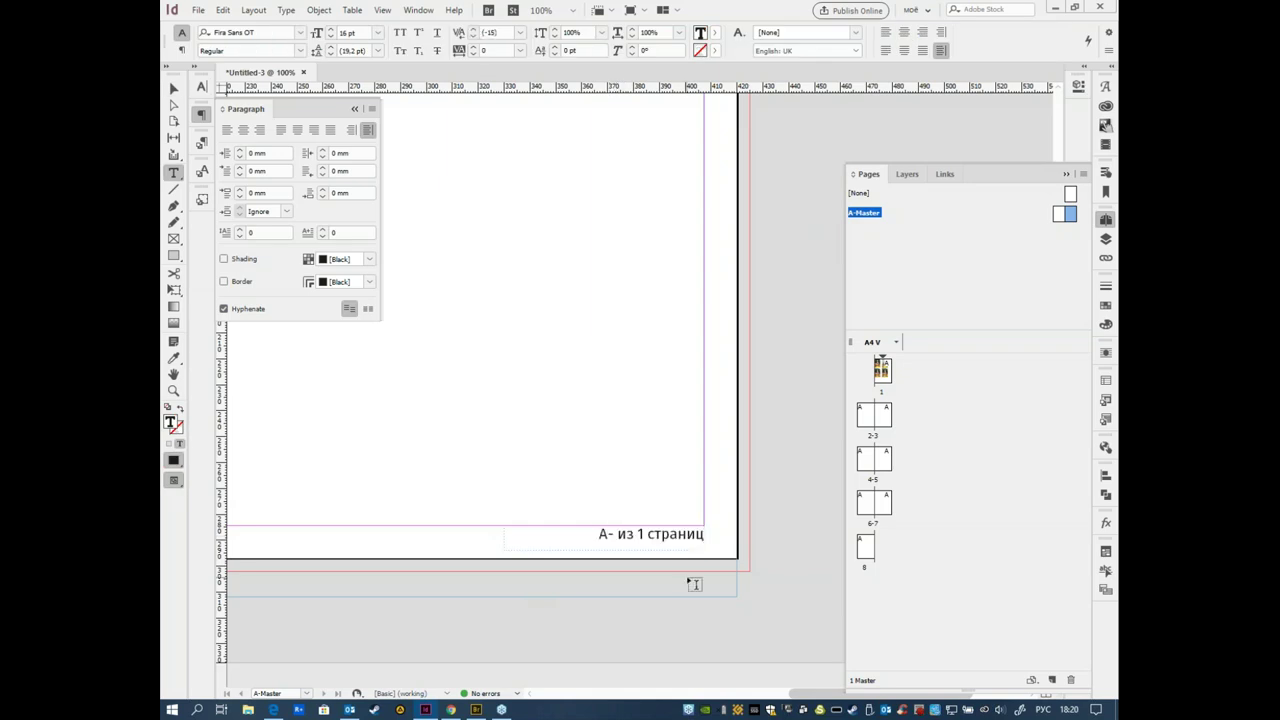
{"action": "key", "text": "Delete"}
{"action": "key", "text": "Delete"}
{"action": "key", "text": "Delete"}
{"action": "key", "text": "Delete"}
{"action": "key", "text": "Delete"}
{"action": "key", "text": "Delete"}
{"action": "key", "text": "Delete"}
{"action": "key", "text": "Delete"}
{"action": "key", "text": "Delete"}
{"action": "key", "text": "Delete"}
{"action": "key", "text": "Delete"}
{"action": "key", "text": "Delete"}
{"action": "key", "text": "Delete"}
{"action": "key", "text": "Delete"}
{"action": "type", "text": "я"}
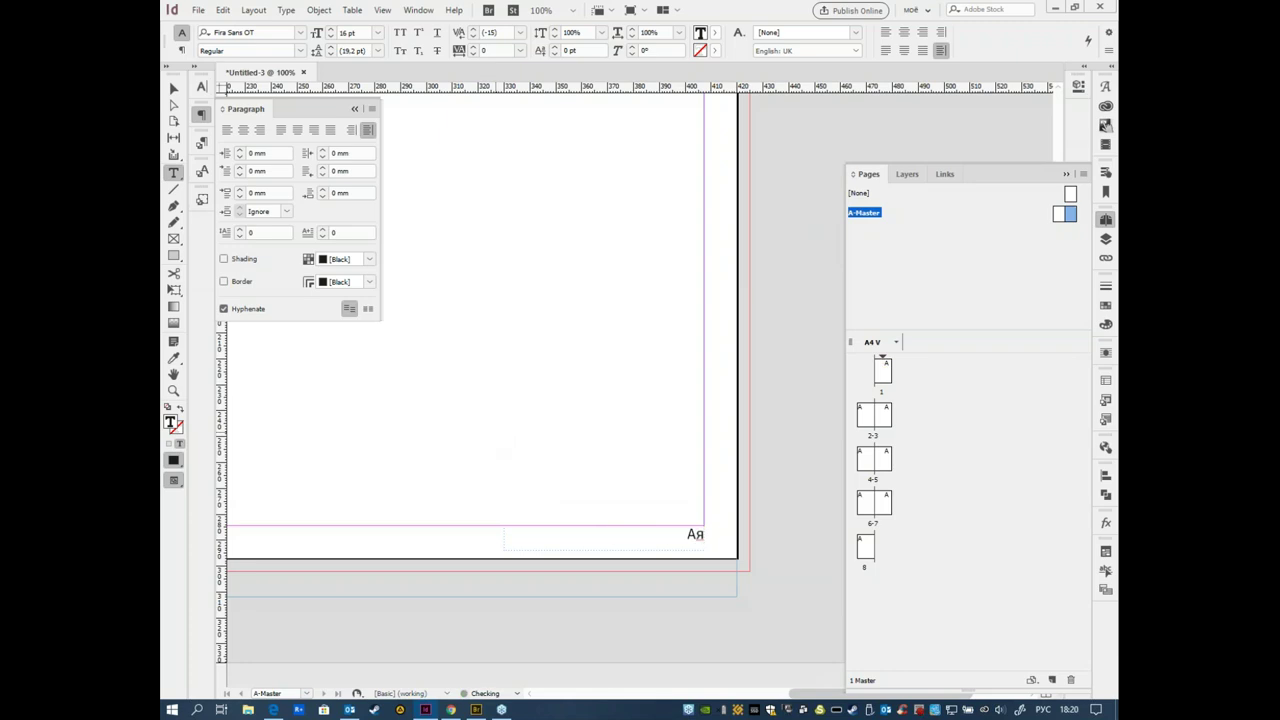
{"action": "key", "text": "ctrl+z"}
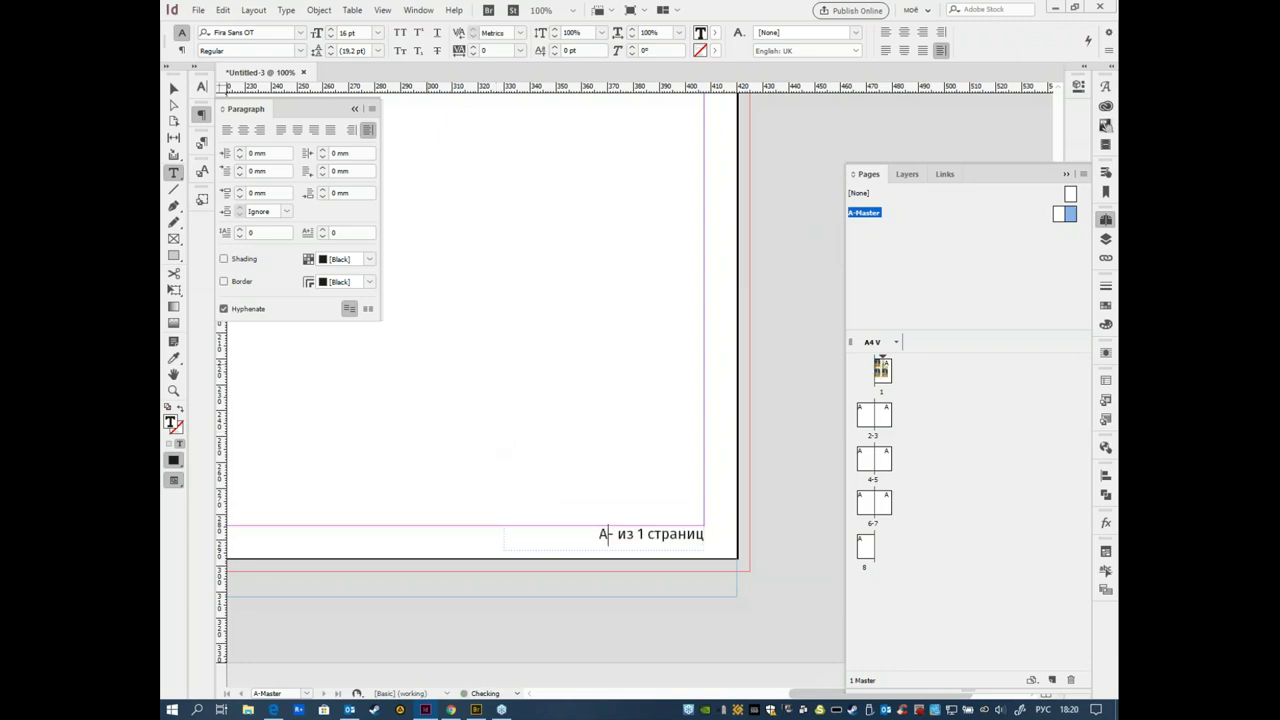
{"action": "left_click", "coordinate": [172, 90]}
{"action": "left_click", "coordinate": [418, 627]}
Step: Widen the left master page's page number frame to about 94 mm and delete the hyphen after the page marker
{"action": "scroll", "coordinate": [418, 627], "scroll_direction": "left", "scroll_amount": 10}
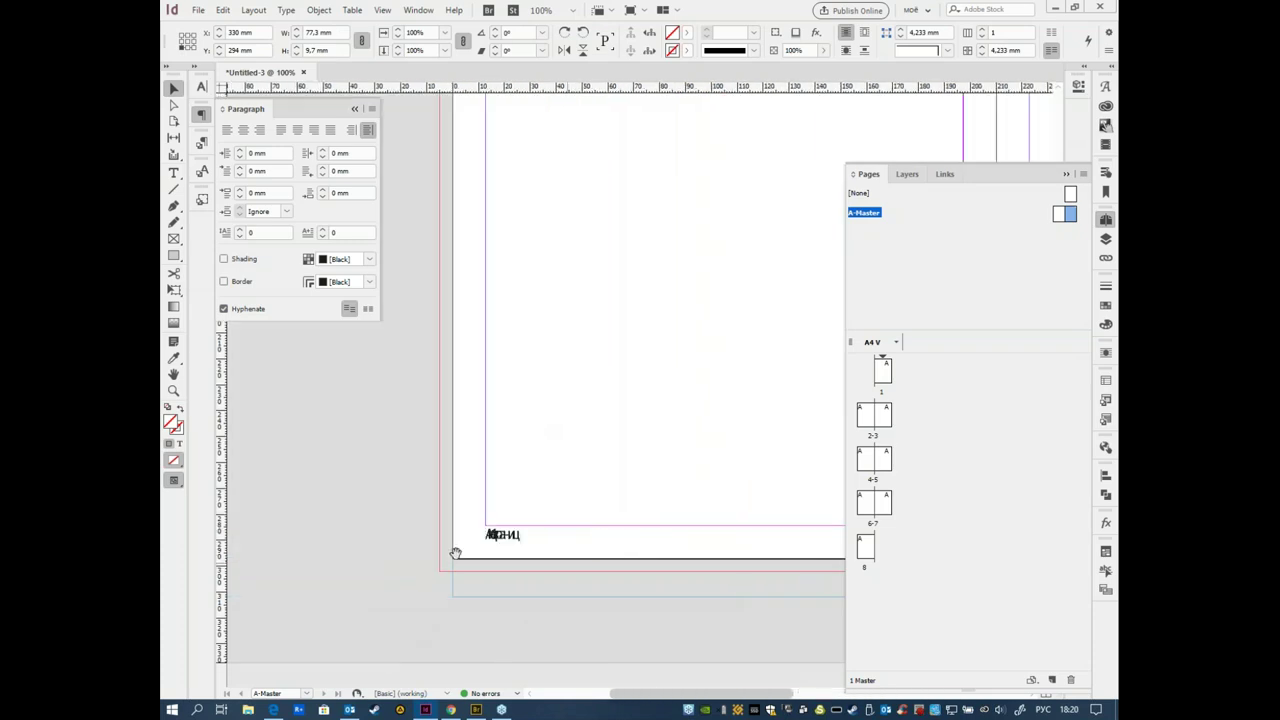
{"action": "left_click", "coordinate": [697, 535]}
{"action": "scroll", "coordinate": [705, 530], "scroll_direction": "right", "scroll_amount": 4}
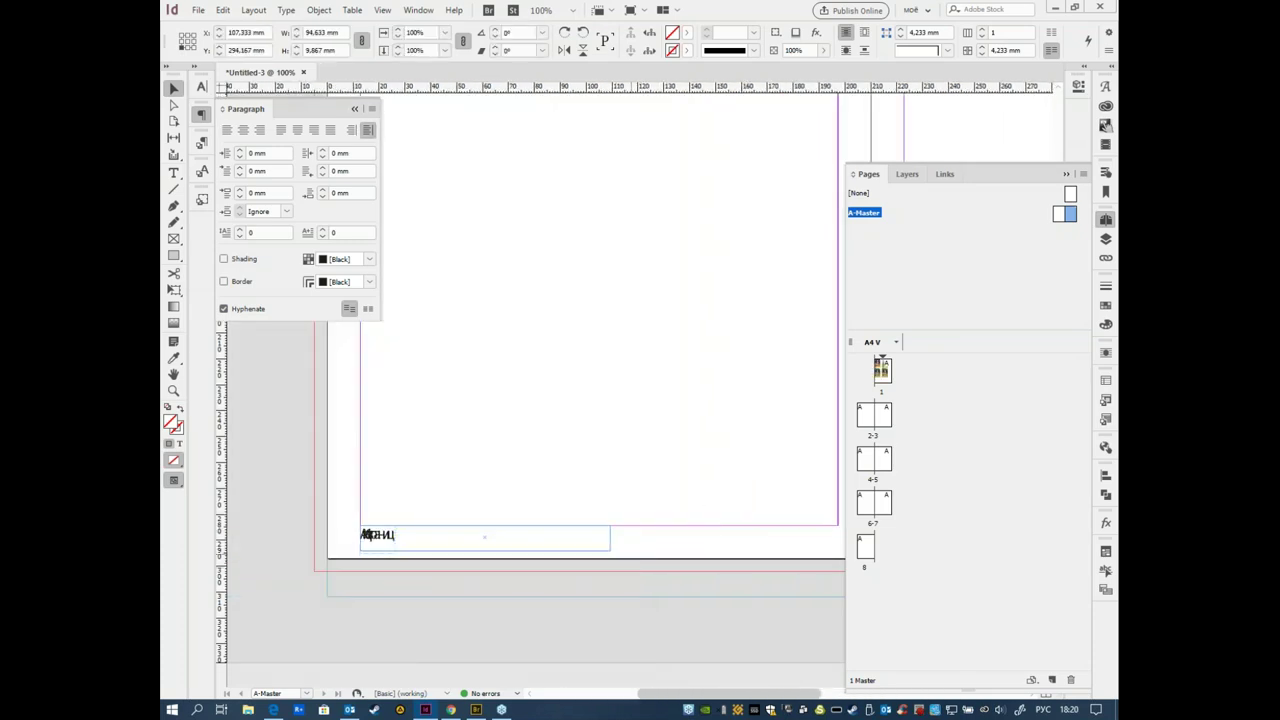
{"action": "left_click", "coordinate": [380, 536]}
{"action": "double_click", "coordinate": [366, 534]}
{"action": "key", "text": "Delete"}
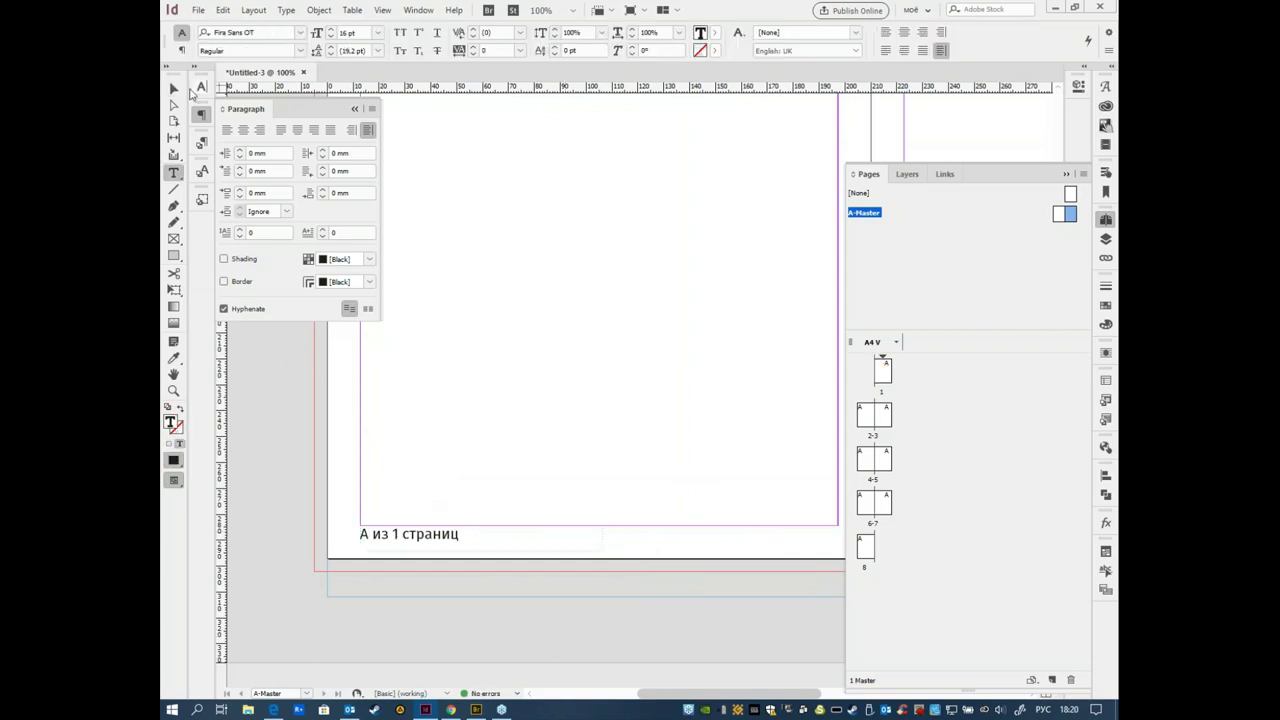
{"action": "left_click", "coordinate": [174, 88]}
Step: Check the page numbering at the foot of the pages from spread 4-5 through page 8
{"action": "double_click", "coordinate": [884, 462]}
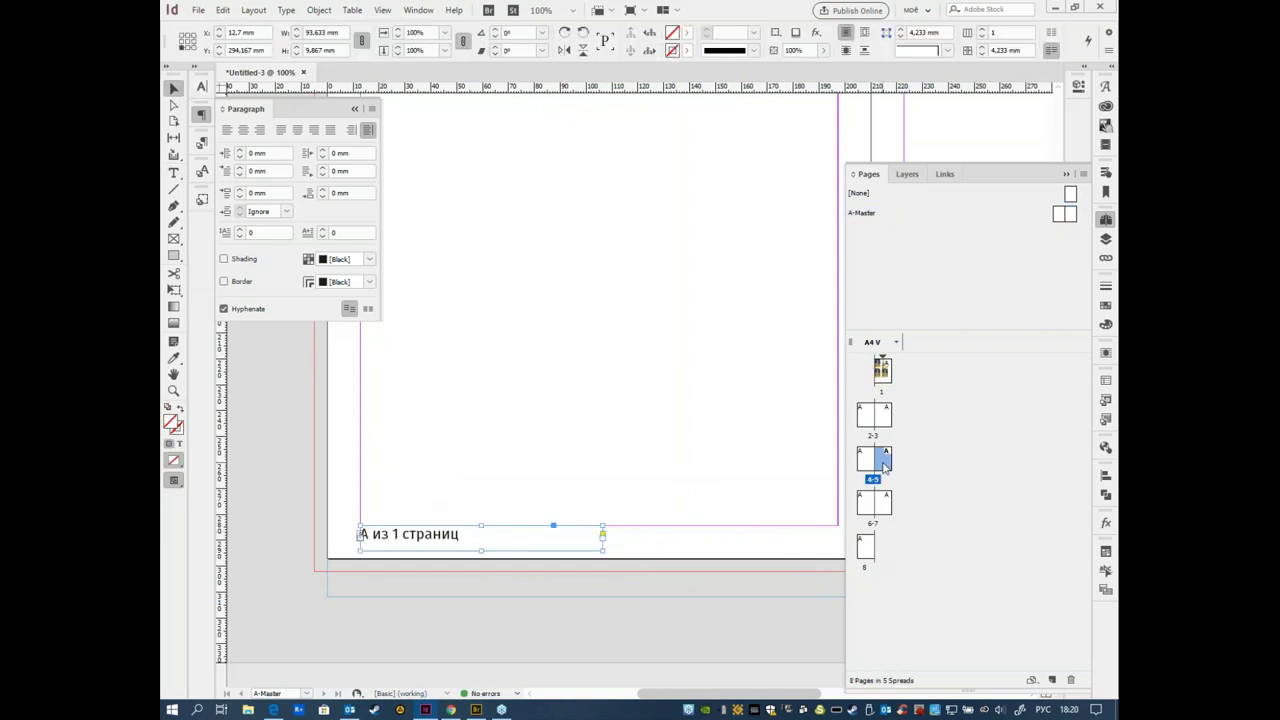
{"action": "scroll", "coordinate": [476, 497], "scroll_direction": "left", "scroll_amount": 10}
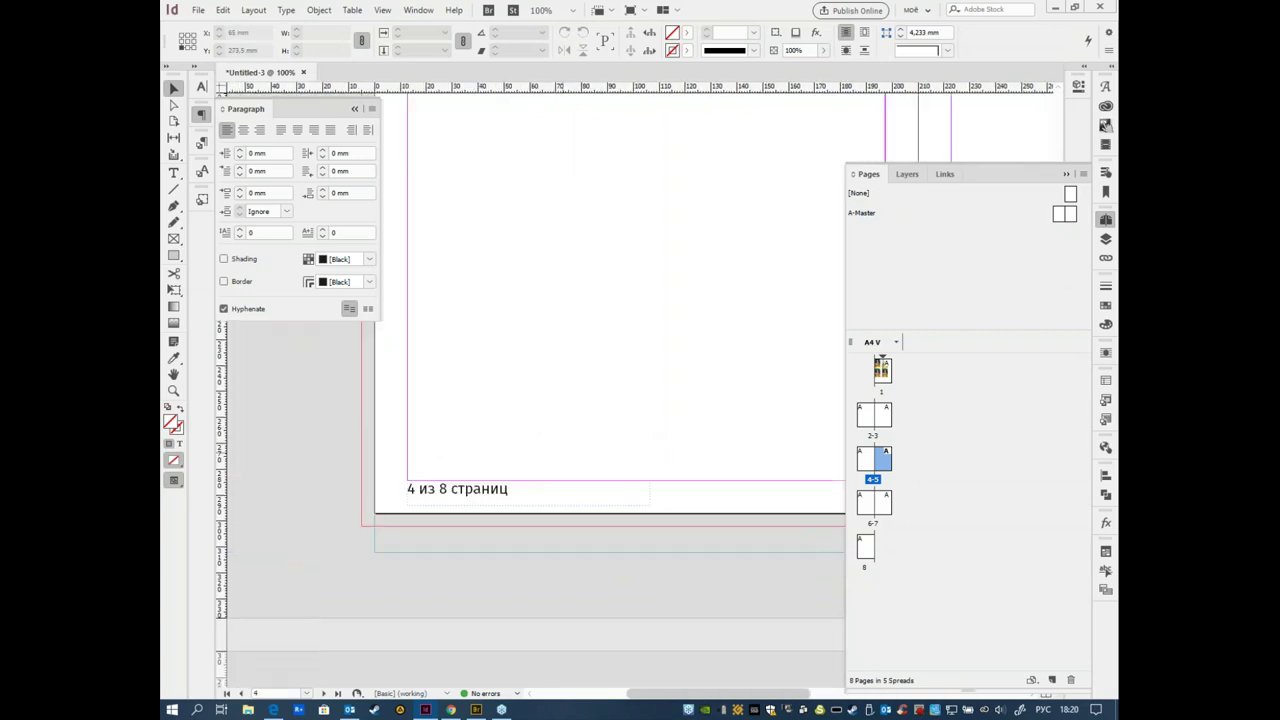
{"action": "scroll", "coordinate": [534, 494], "scroll_direction": "right", "scroll_amount": 10}
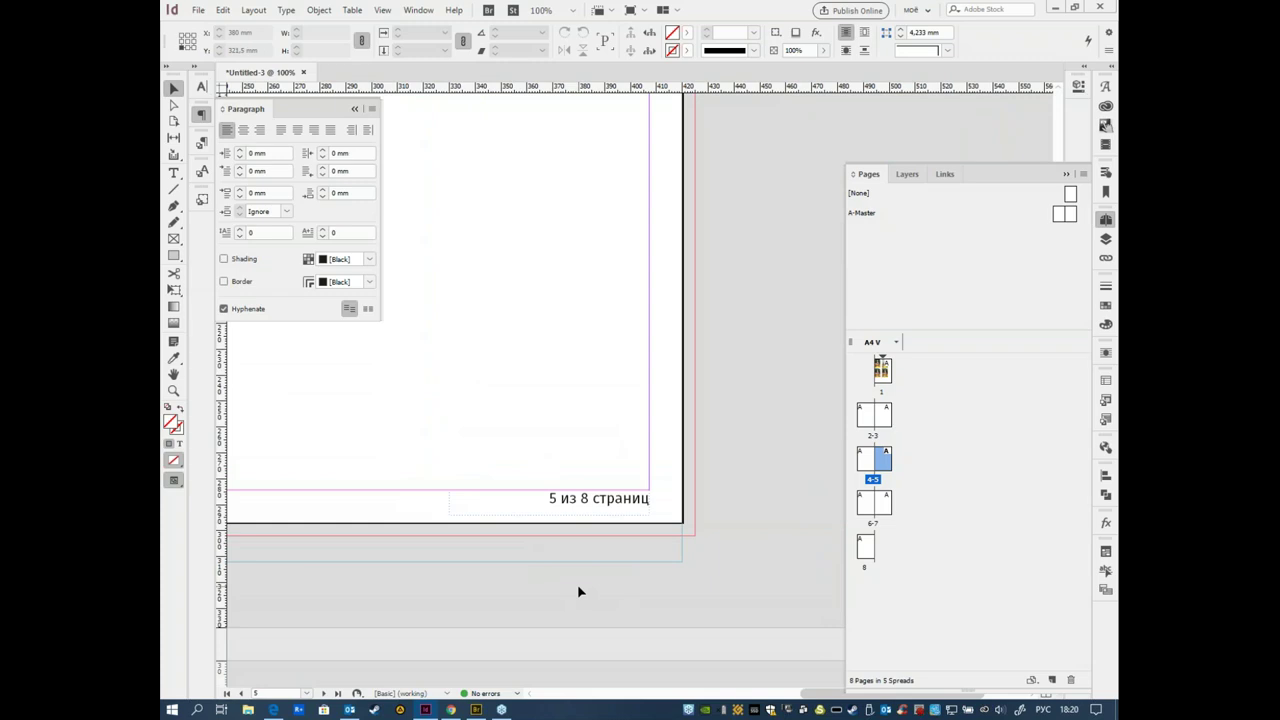
{"action": "scroll", "coordinate": [566, 417], "scroll_direction": "down", "scroll_amount": 15}
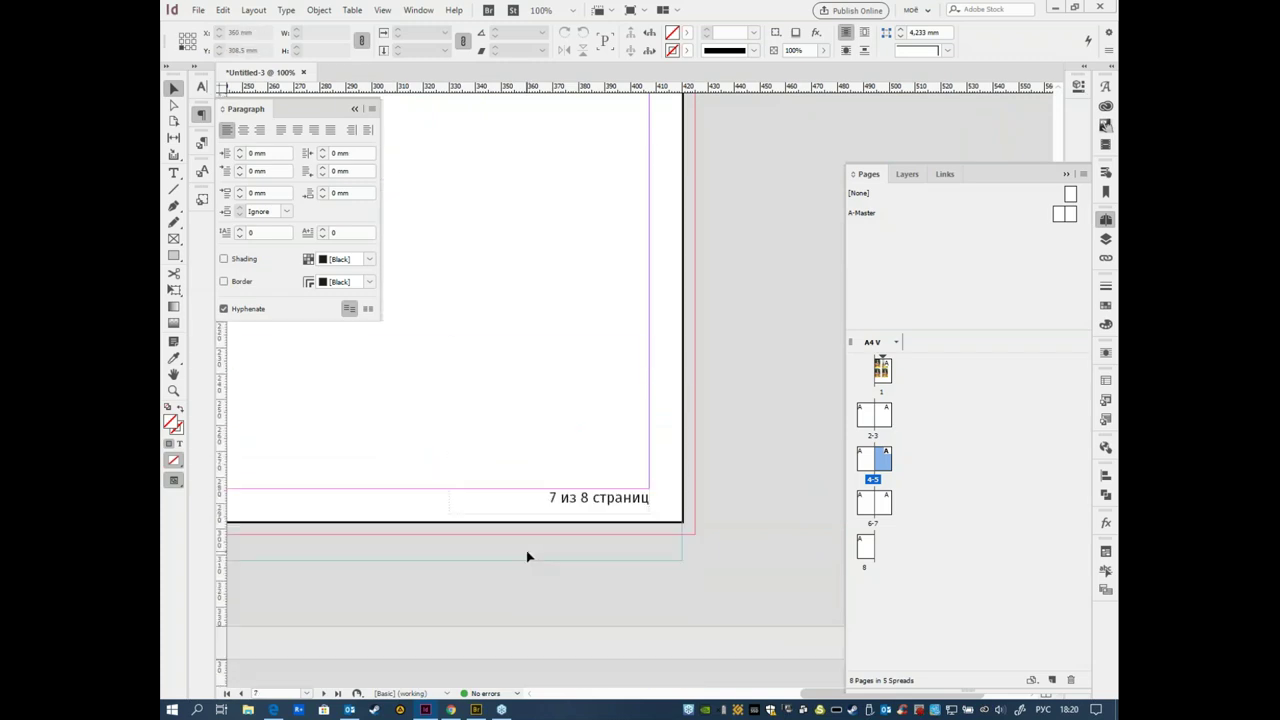
{"action": "scroll", "coordinate": [513, 588], "scroll_direction": "left", "scroll_amount": 10}
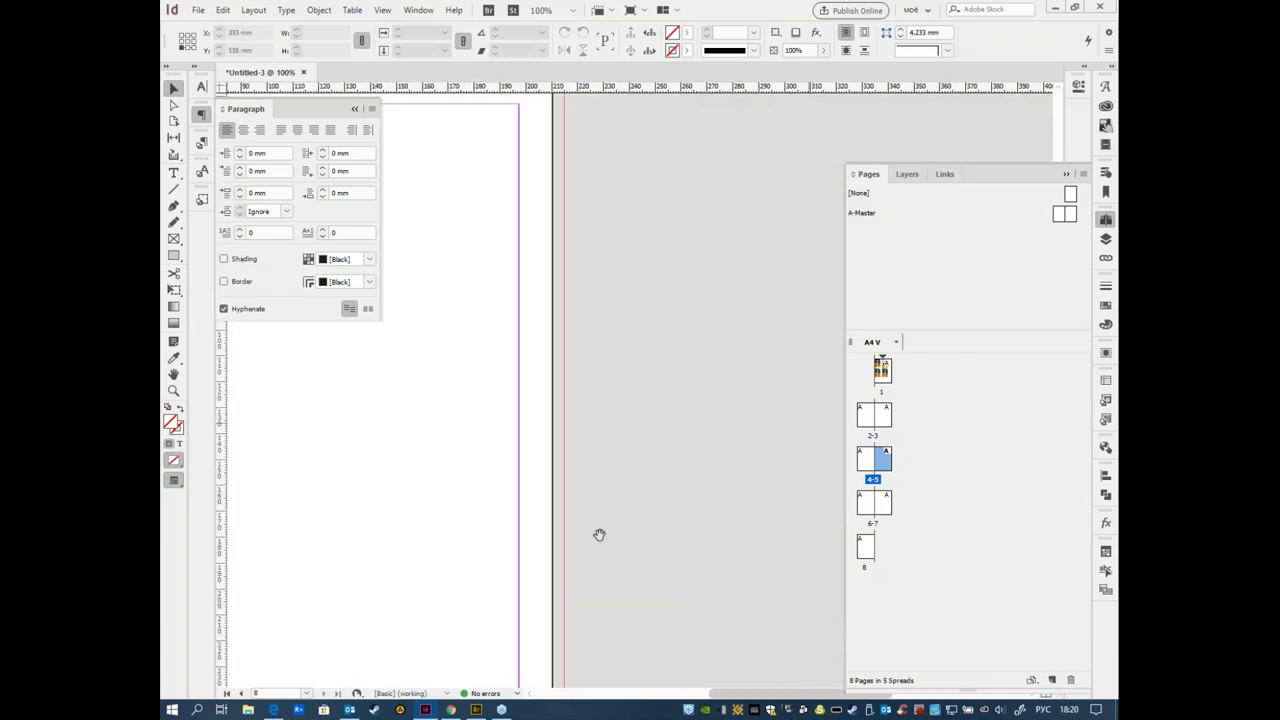
Step: Add eight new pages after page 8 of the document
{"action": "left_click", "coordinate": [866, 548]}
{"action": "left_click", "coordinate": [1052, 679]}
{"action": "left_click", "coordinate": [1052, 679]}
{"action": "left_click", "coordinate": [1052, 679]}
{"action": "left_click", "coordinate": [1052, 679]}
{"action": "left_click", "coordinate": [1052, 679]}
{"action": "left_click", "coordinate": [1052, 679]}
{"action": "left_click", "coordinate": [1052, 679]}
{"action": "left_click", "coordinate": [1052, 679]}
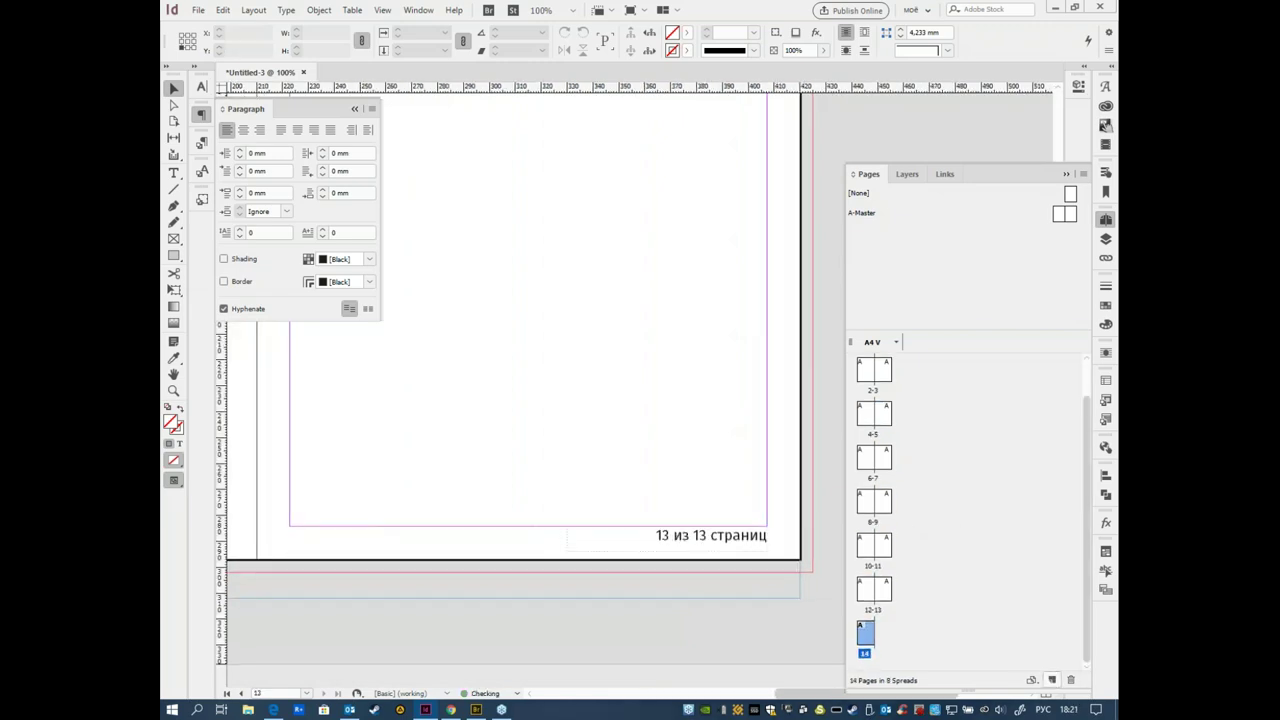
Step: Examine the page number and last page number at the foot of the pages, from the document's end back to page 1
{"action": "scroll", "coordinate": [451, 534], "scroll_direction": "left", "scroll_amount": 5}
{"action": "scroll", "coordinate": [553, 577], "scroll_direction": "up", "scroll_amount": 10}
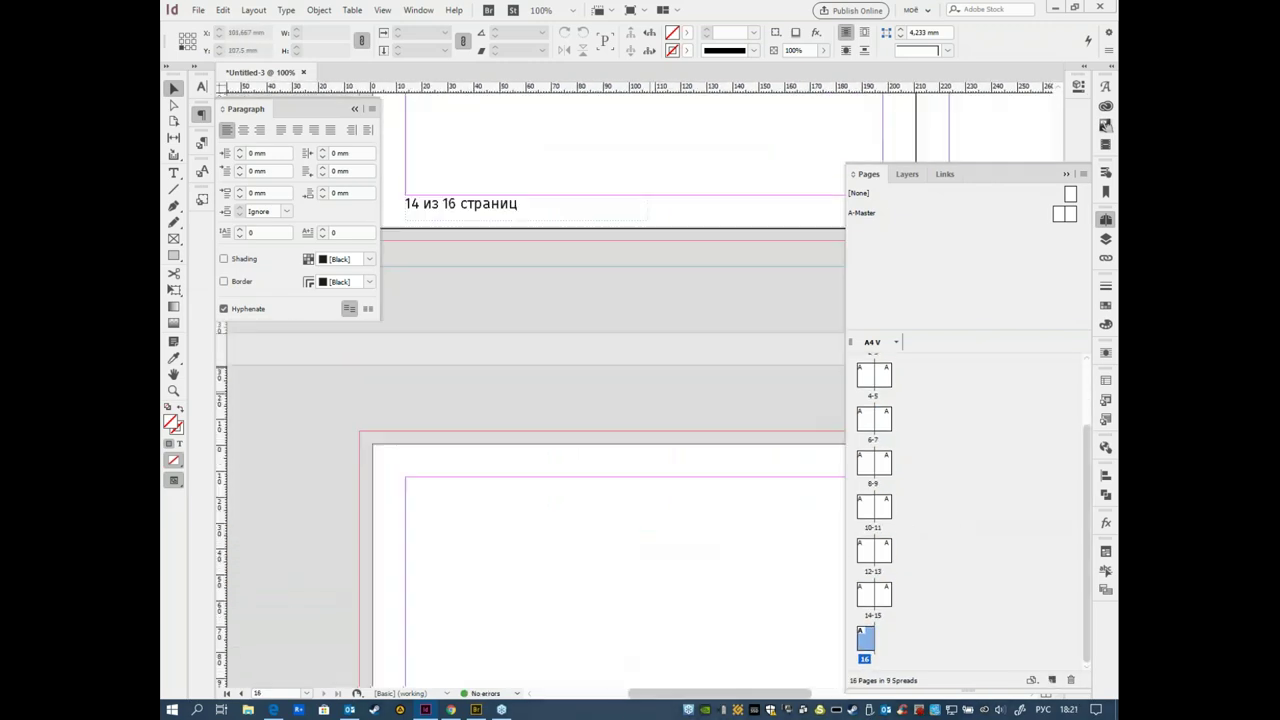
{"action": "scroll", "coordinate": [314, 500], "scroll_direction": "right", "scroll_amount": 10}
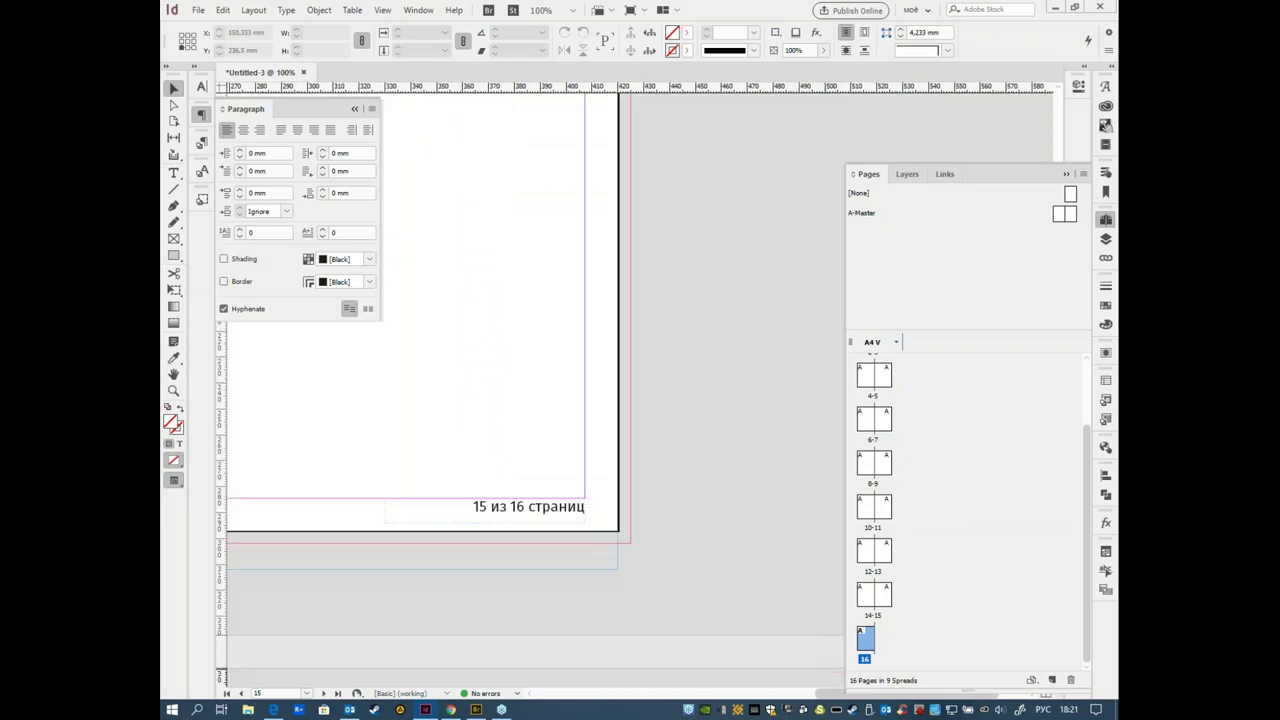
{"action": "scroll", "coordinate": [523, 428], "scroll_direction": "up", "scroll_amount": 10}
{"action": "scroll", "coordinate": [437, 506], "scroll_direction": "left", "scroll_amount": 3}
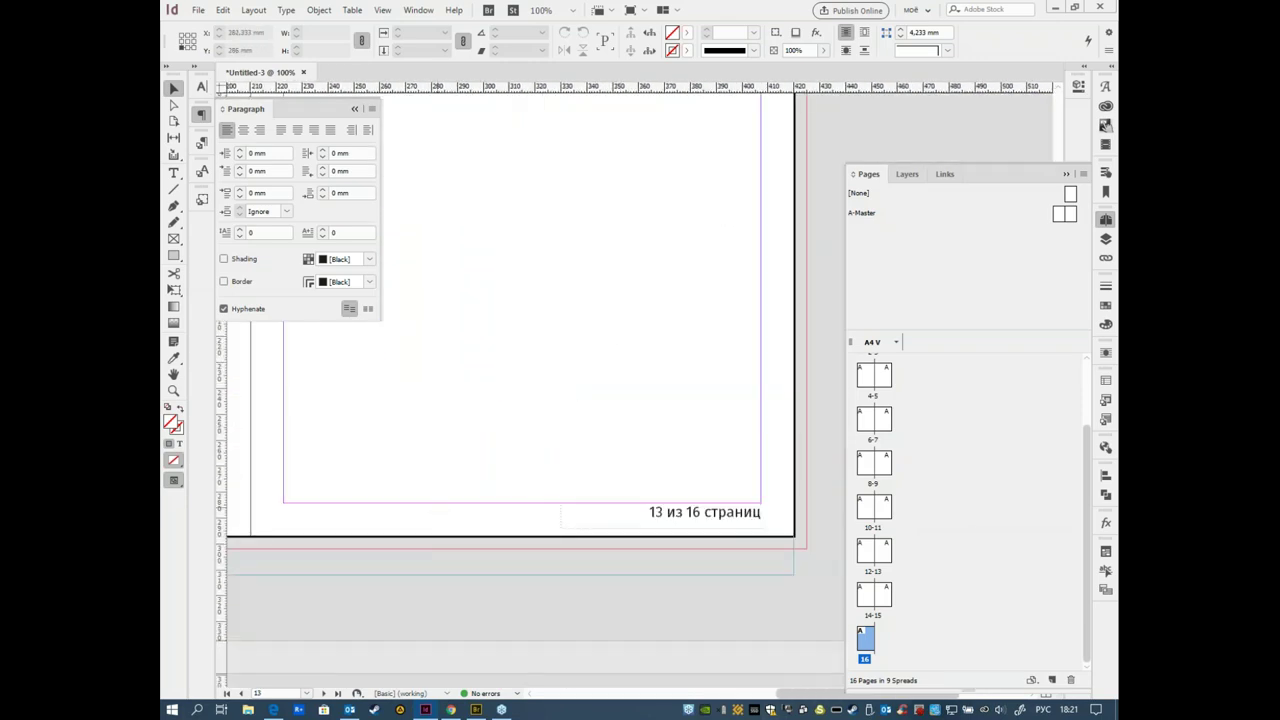
{"action": "scroll", "coordinate": [557, 258], "scroll_direction": "up", "scroll_amount": 10}
{"action": "scroll", "coordinate": [557, 422], "scroll_direction": "left", "scroll_amount": 3}
{"action": "scroll", "coordinate": [557, 422], "scroll_direction": "up", "scroll_amount": 15}
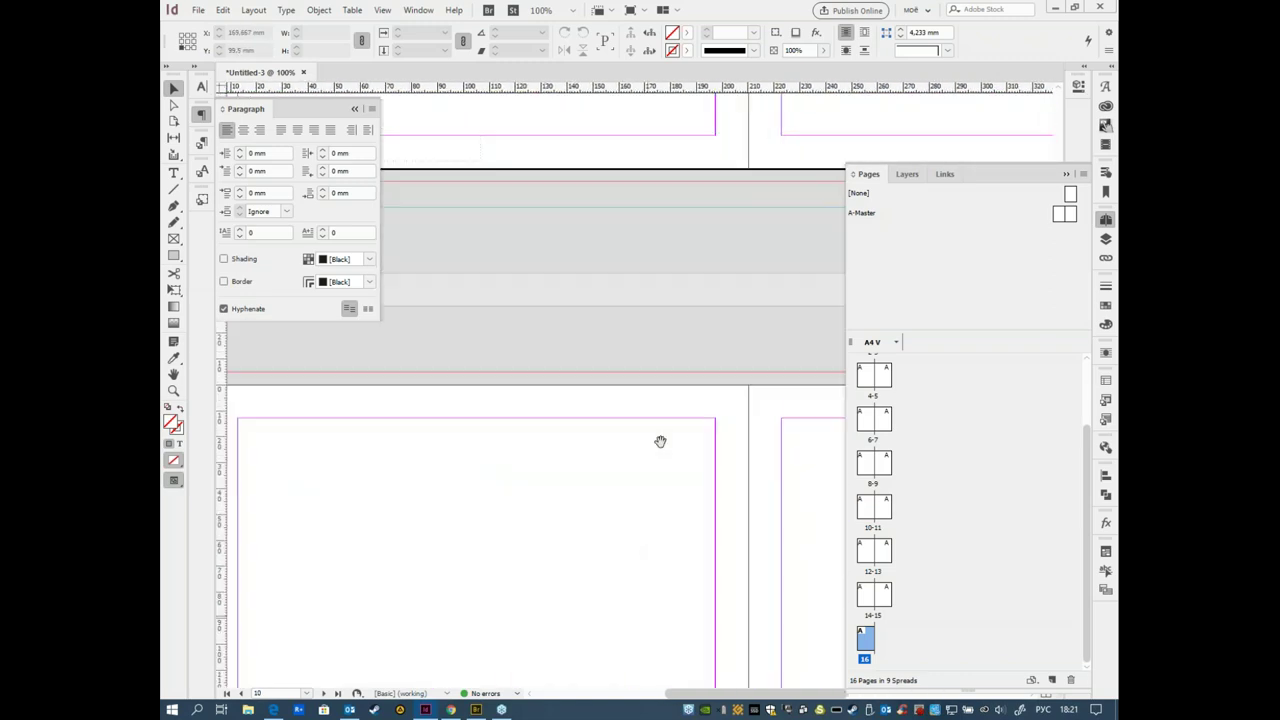
{"action": "scroll", "coordinate": [674, 329], "scroll_direction": "up", "scroll_amount": 15}
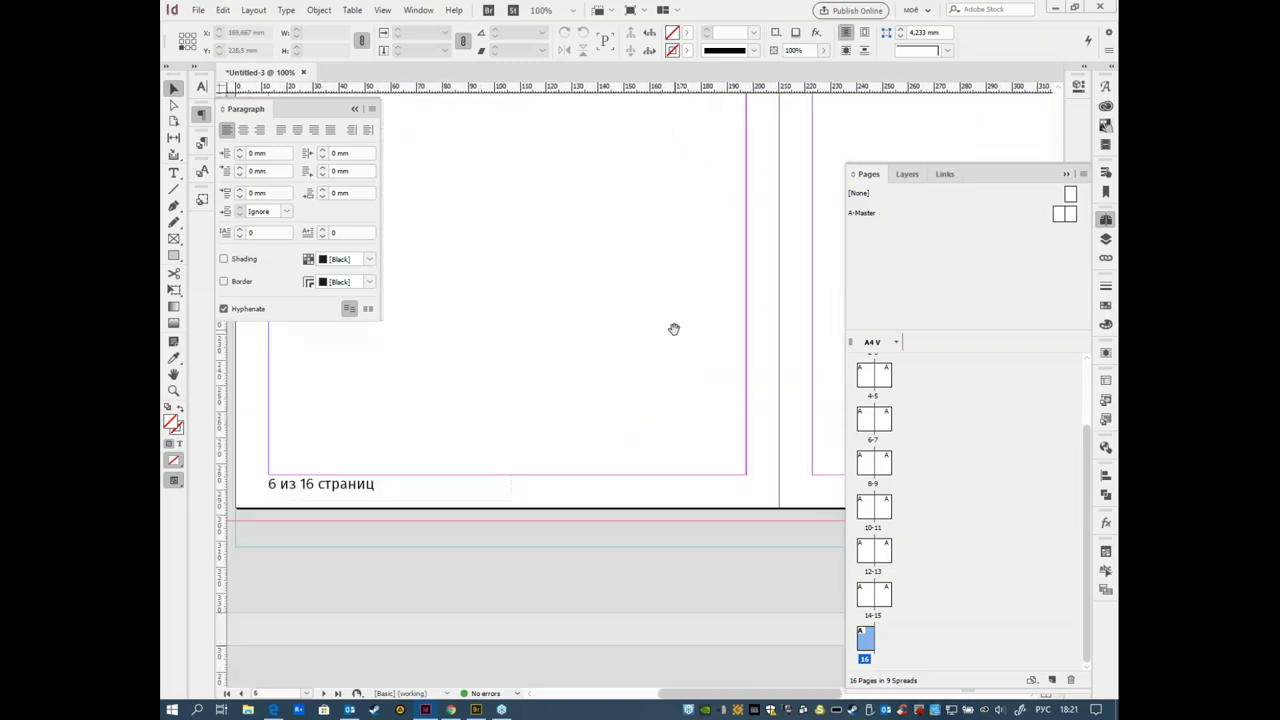
{"action": "scroll", "coordinate": [671, 371], "scroll_direction": "up", "scroll_amount": 15}
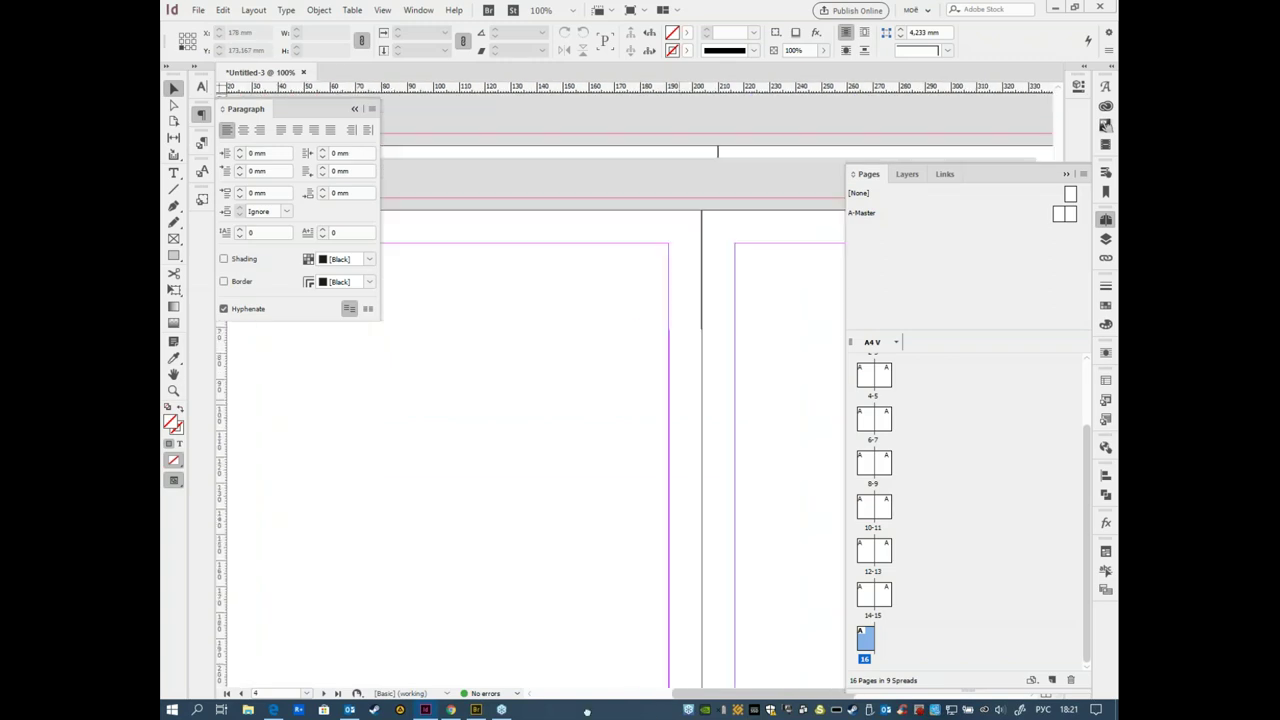
{"action": "left_click_drag", "start_coordinate": [711, 694], "coordinate": [797, 694]}
{"action": "scroll", "coordinate": [506, 503], "scroll_direction": "up", "scroll_amount": 10}
{"action": "scroll", "coordinate": [693, 347], "scroll_direction": "up", "scroll_amount": 8}
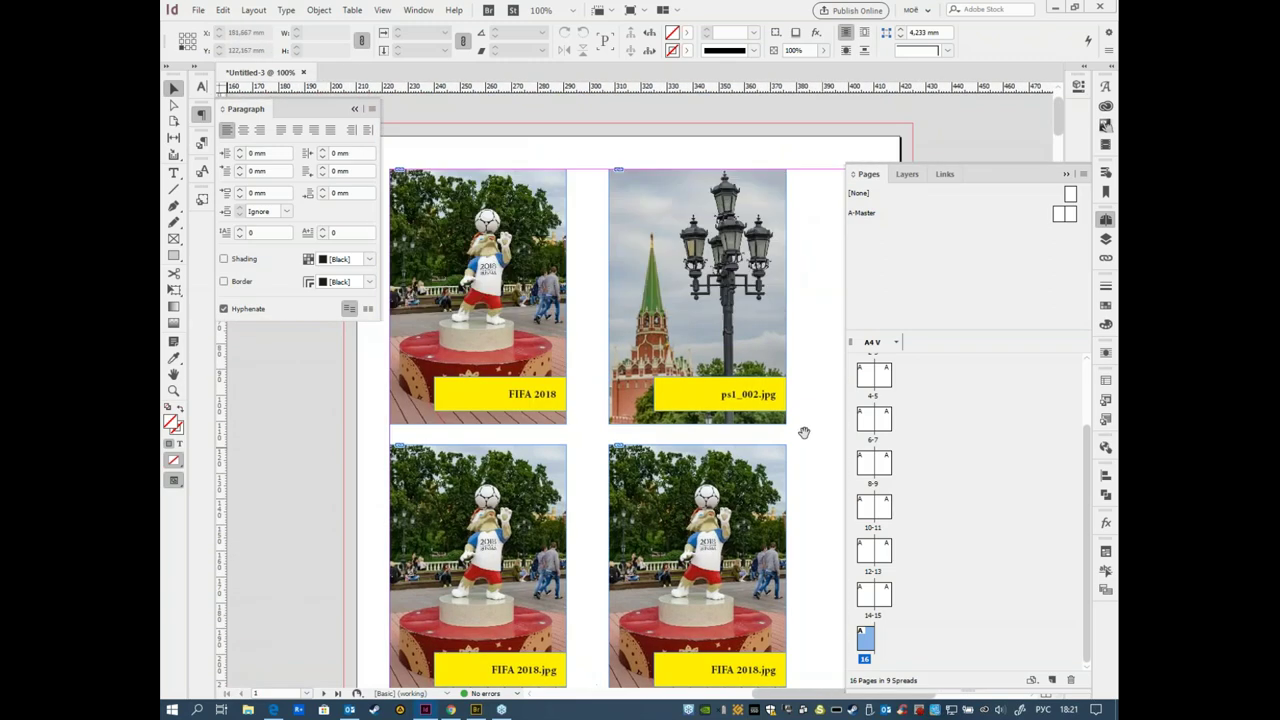
Step: Move the four captioned images on page 1 together down and inward, to X 27 mm and Y 250.774 mm
{"action": "left_click_drag", "start_coordinate": [754, 541], "coordinate": [500, 275]}
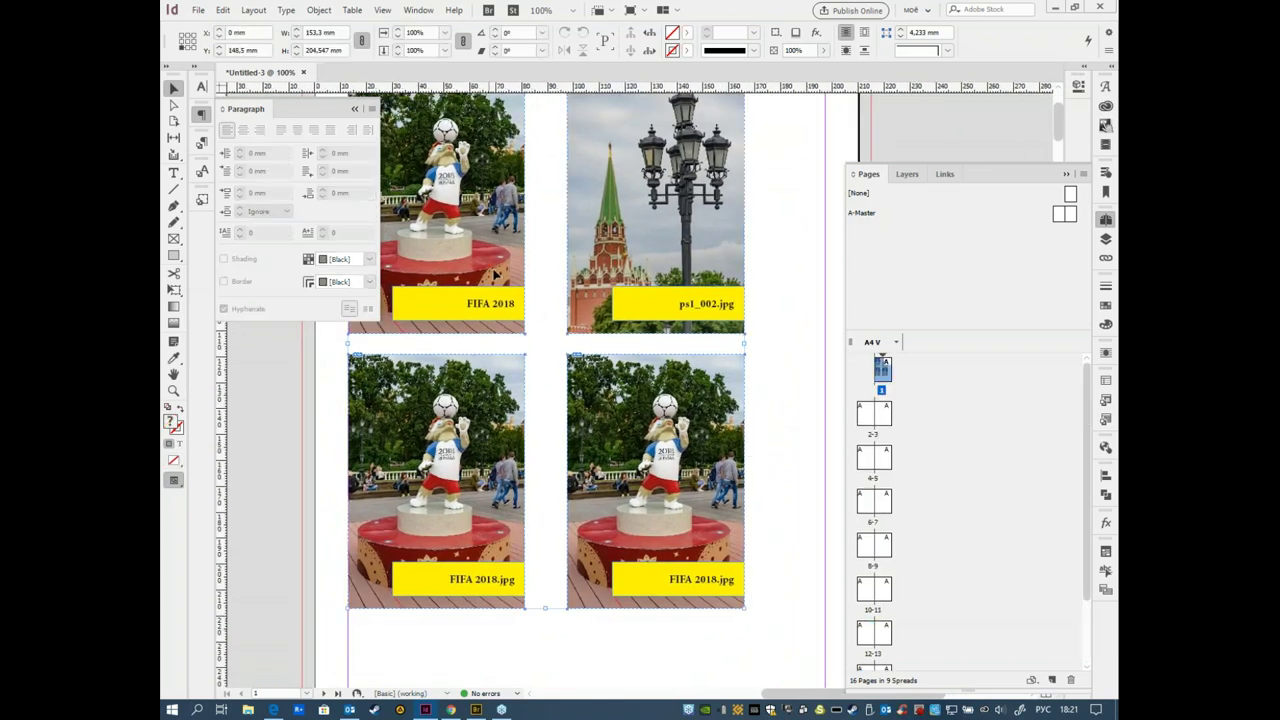
{"action": "left_click_drag", "start_coordinate": [543, 443], "coordinate": [588, 540]}
{"action": "left_click_drag", "start_coordinate": [668, 478], "coordinate": [705, 489]}
{"action": "scroll", "coordinate": [704, 488], "scroll_direction": "up", "scroll_amount": 3}
{"action": "scroll", "coordinate": [771, 180], "scroll_direction": "right", "scroll_amount": 1}
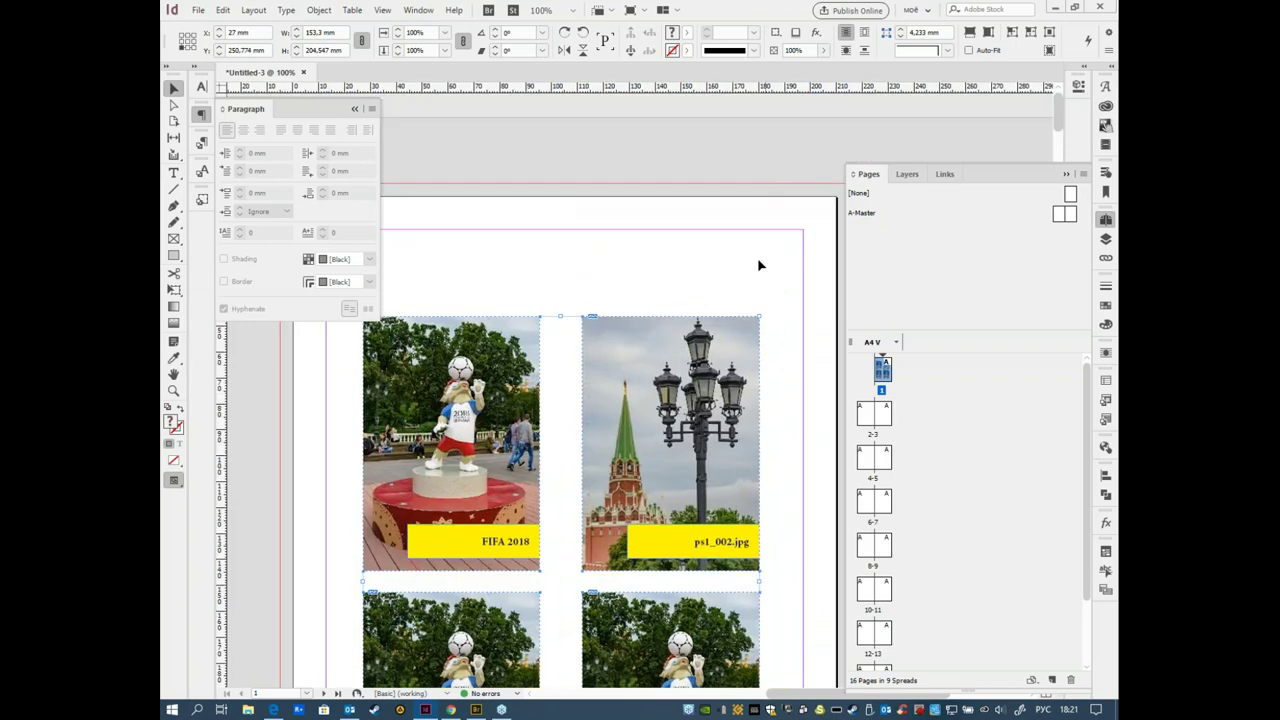
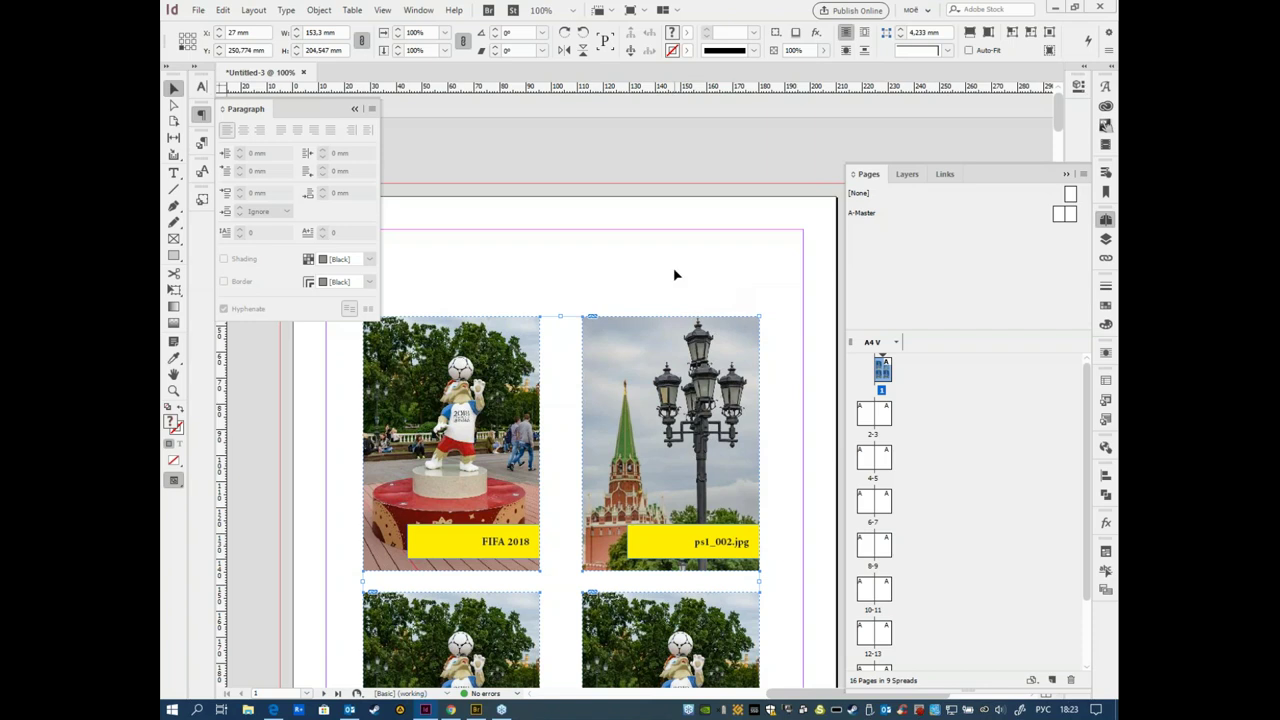
{"action": "left_click", "coordinate": [607, 295]}
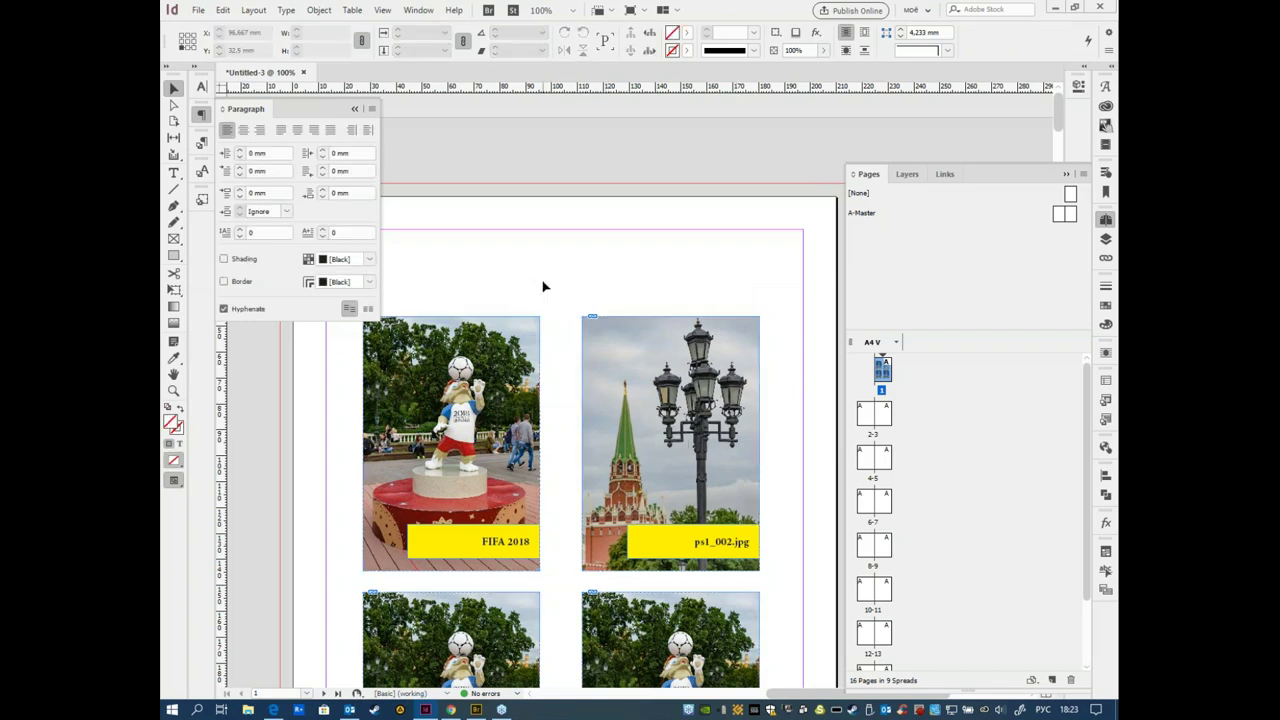
Step: Draw a text frame about 119 mm wide and 16 mm high above the images on page 1, containing "Картинки"
{"action": "scroll", "coordinate": [591, 290], "scroll_direction": "right", "scroll_amount": 1}
{"action": "scroll", "coordinate": [605, 341], "scroll_direction": "left", "scroll_amount": 1}
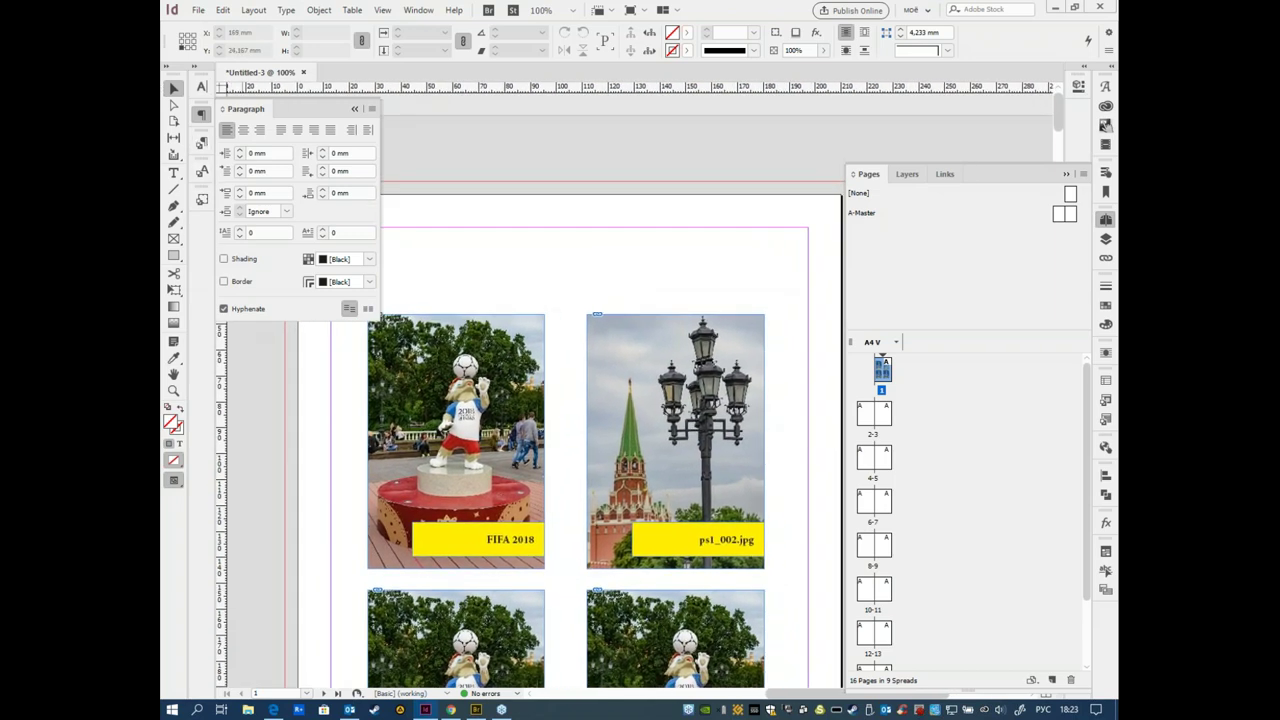
{"action": "left_click", "coordinate": [173, 172]}
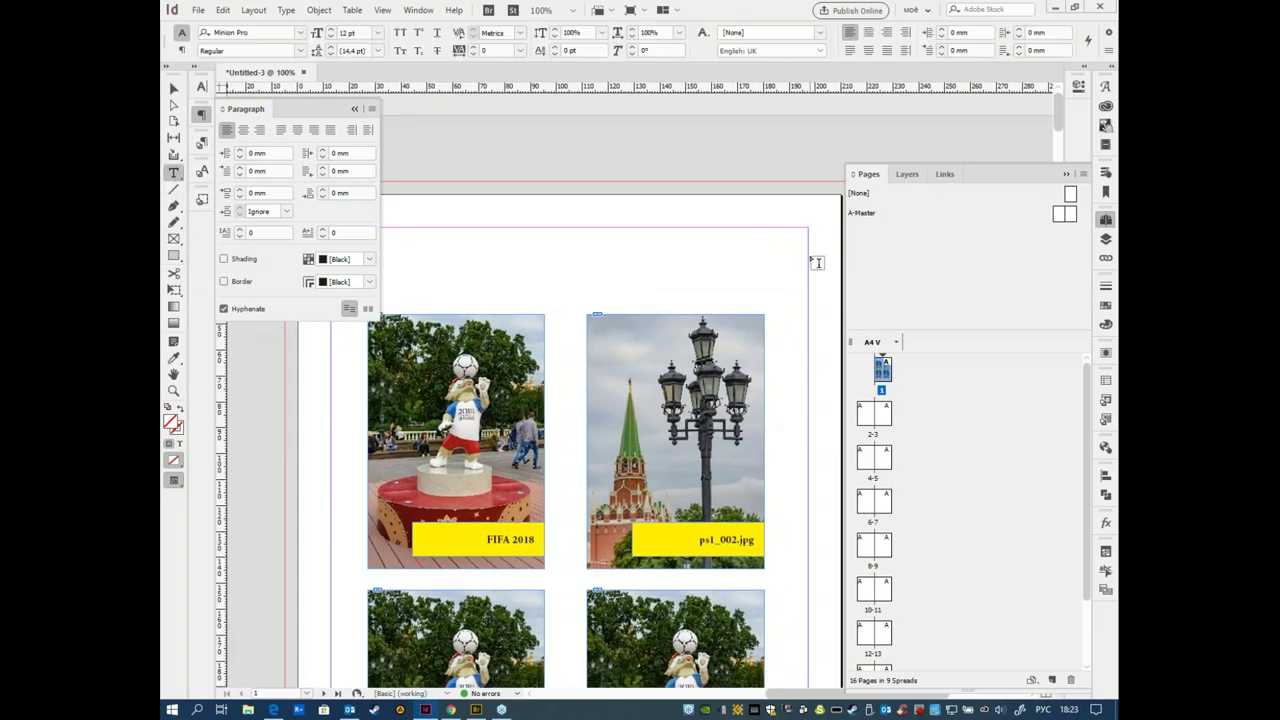
{"action": "left_click_drag", "start_coordinate": [814, 256], "coordinate": [501, 286]}
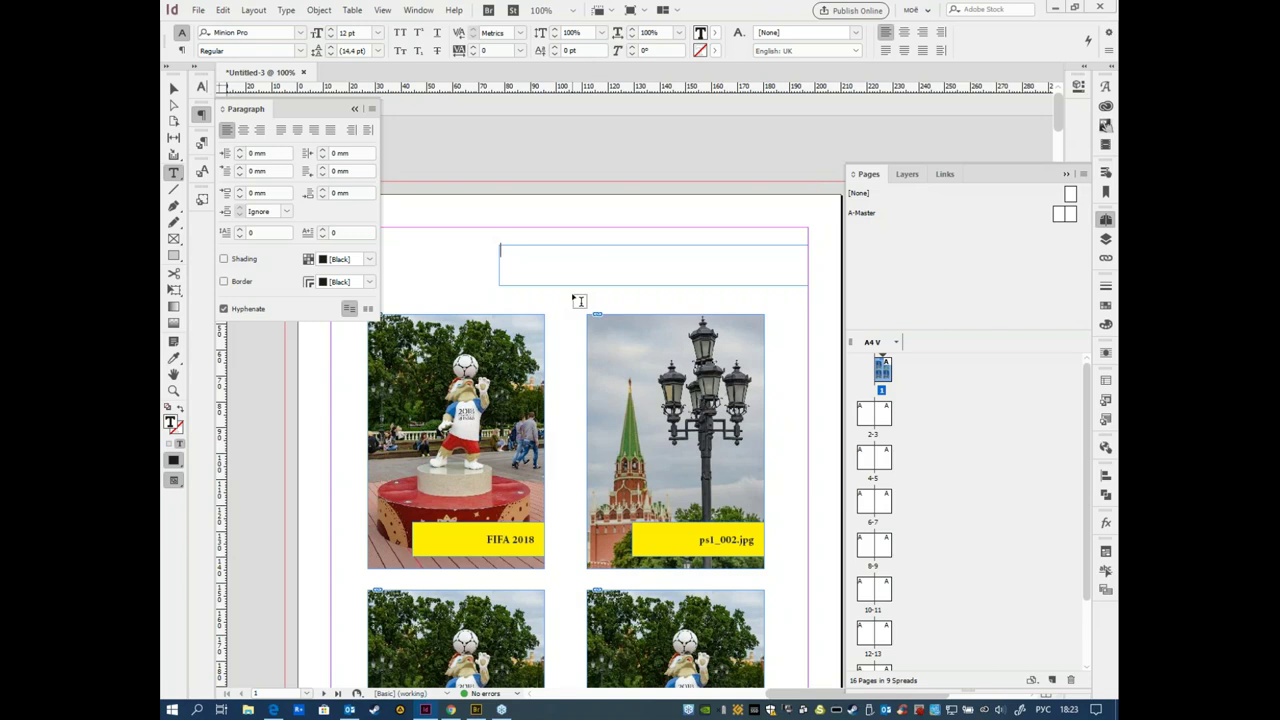
{"action": "type", "text": "Картинки"}
Step: Enlarge the "Картинки" heading to 29 pt and make it bold
{"action": "key", "text": "ctrl+a"}
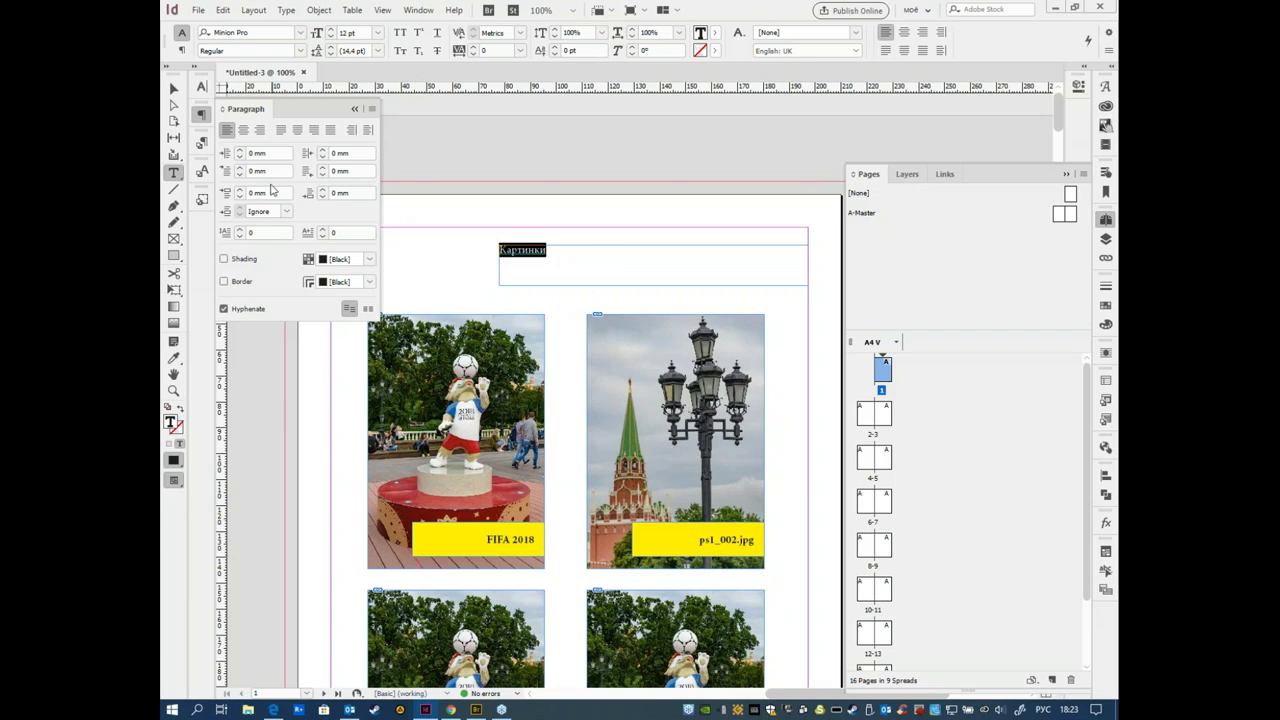
{"action": "key", "text": "ctrl+shift+period"}
{"action": "key", "text": "ctrl+shift+period"}
{"action": "key", "text": "ctrl+shift+period"}
{"action": "key", "text": "ctrl+shift+period"}
{"action": "key", "text": "ctrl+shift+period"}
{"action": "key", "text": "ctrl+shift+period"}
{"action": "key", "text": "ctrl+shift+period"}
{"action": "key", "text": "ctrl+shift+period"}
{"action": "key", "text": "ctrl+shift+period"}
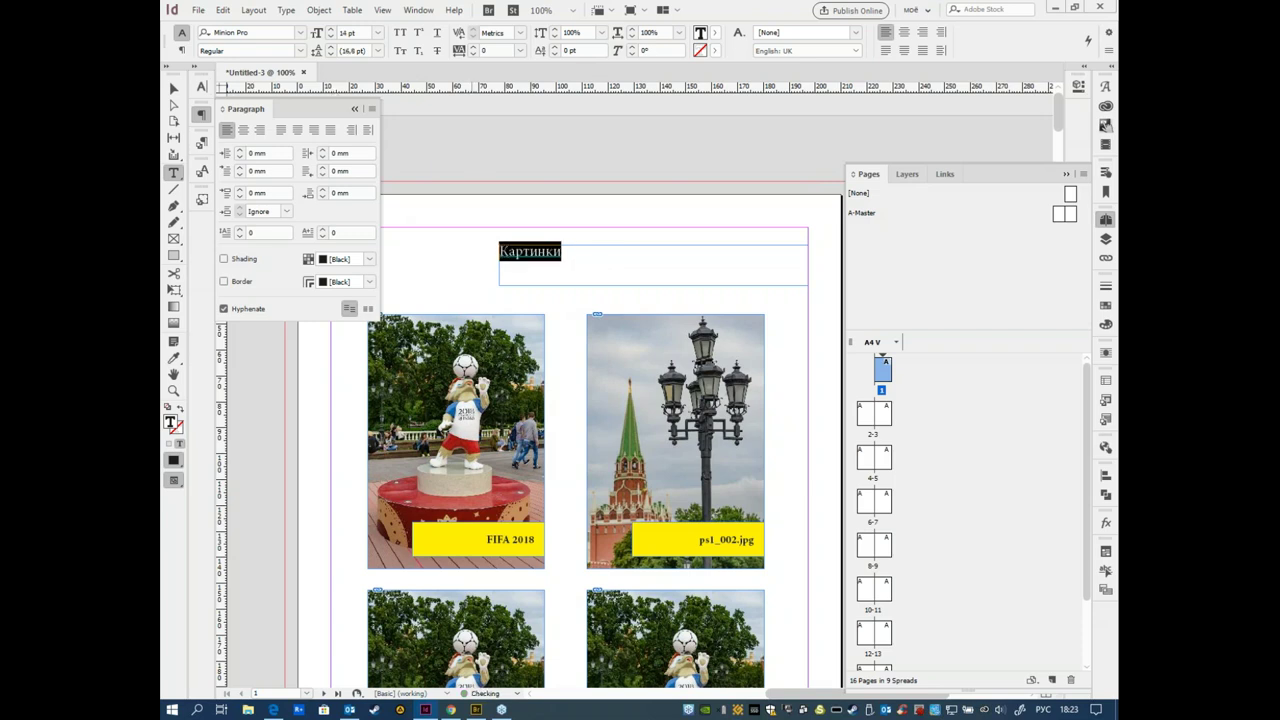
{"action": "key", "text": "ctrl+shift+b"}
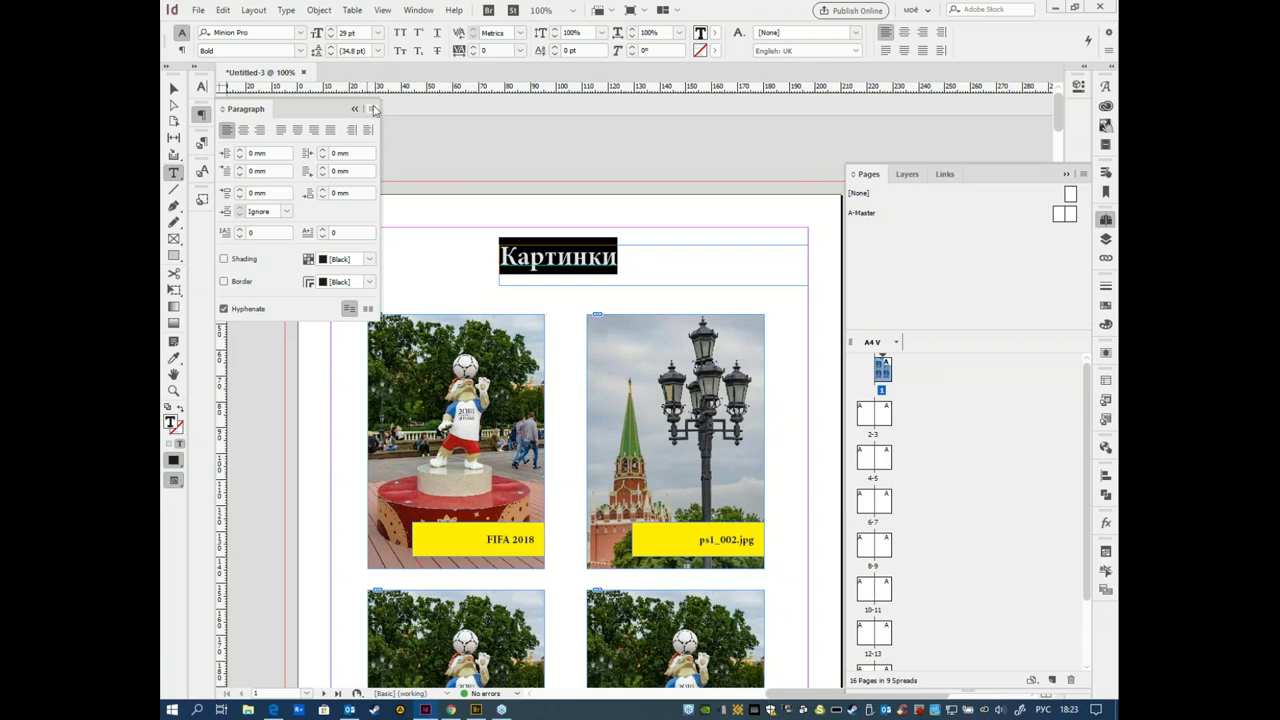
Step: Set the page 1 heading in all caps with a tracking of 25
{"action": "left_click", "coordinate": [399, 32]}
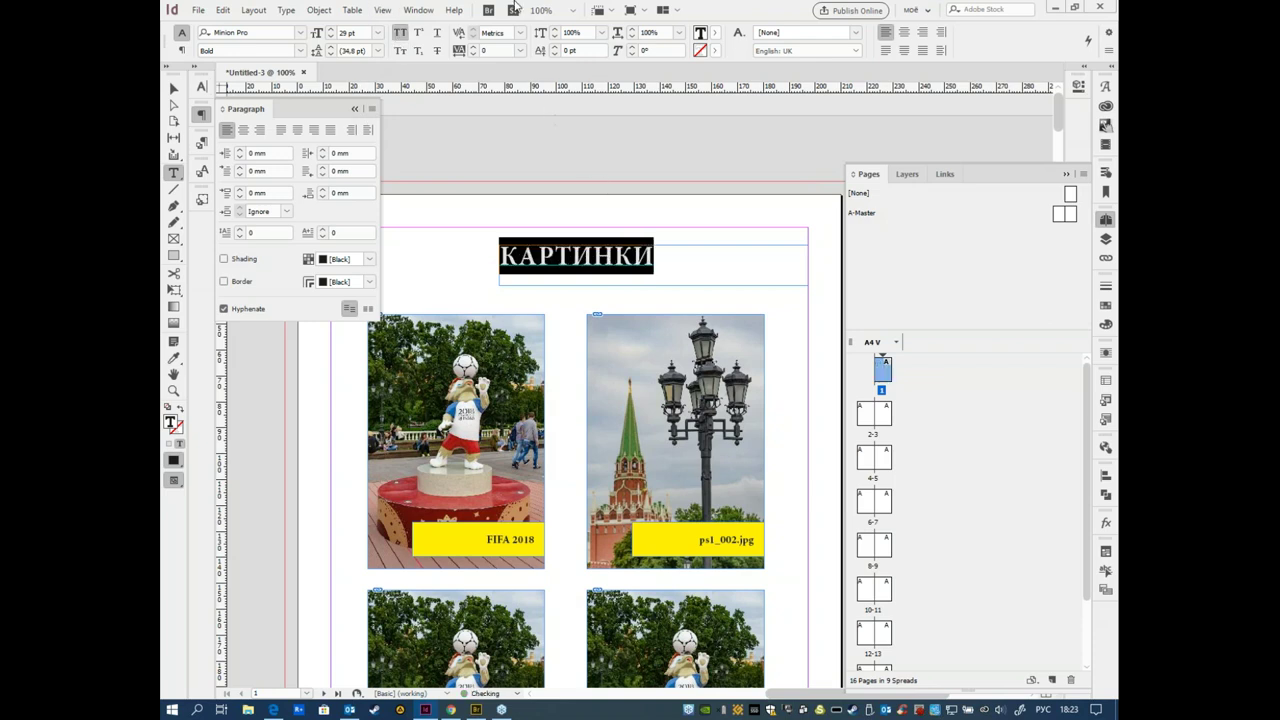
{"action": "key", "text": "alt+Right"}
{"action": "key", "text": "alt+Right"}
{"action": "key", "text": "alt+Right"}
{"action": "key", "text": "alt+Right"}
{"action": "key", "text": "alt+Right"}
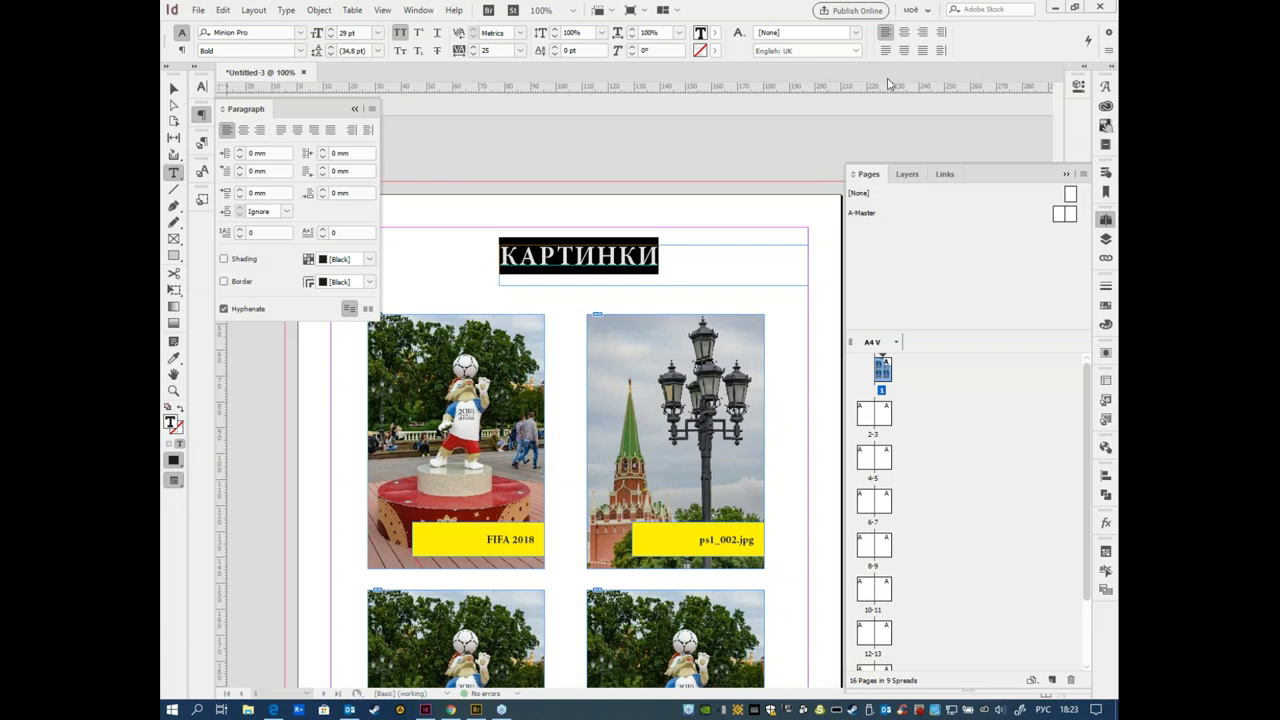
Step: Colour the page 1 heading red (C=15 M=100 Y=100 K=0) and align it away from the spine
{"action": "left_click", "coordinate": [714, 32]}
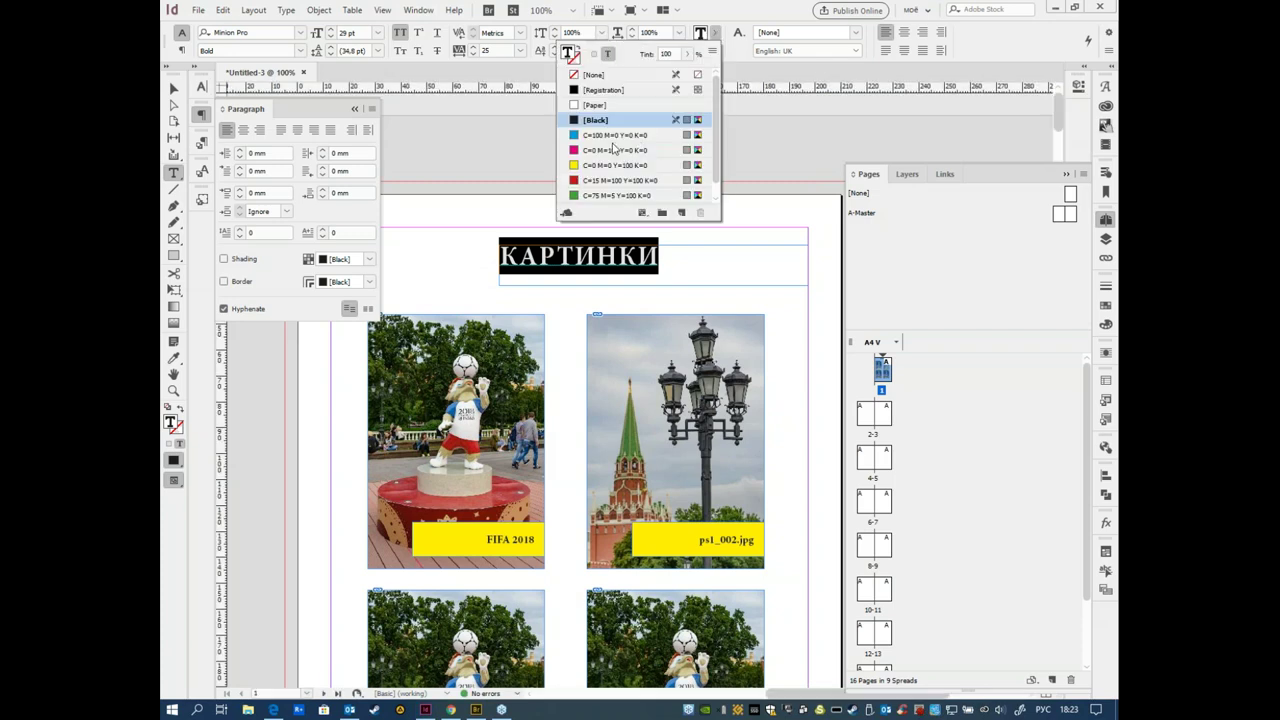
{"action": "left_click", "coordinate": [602, 182]}
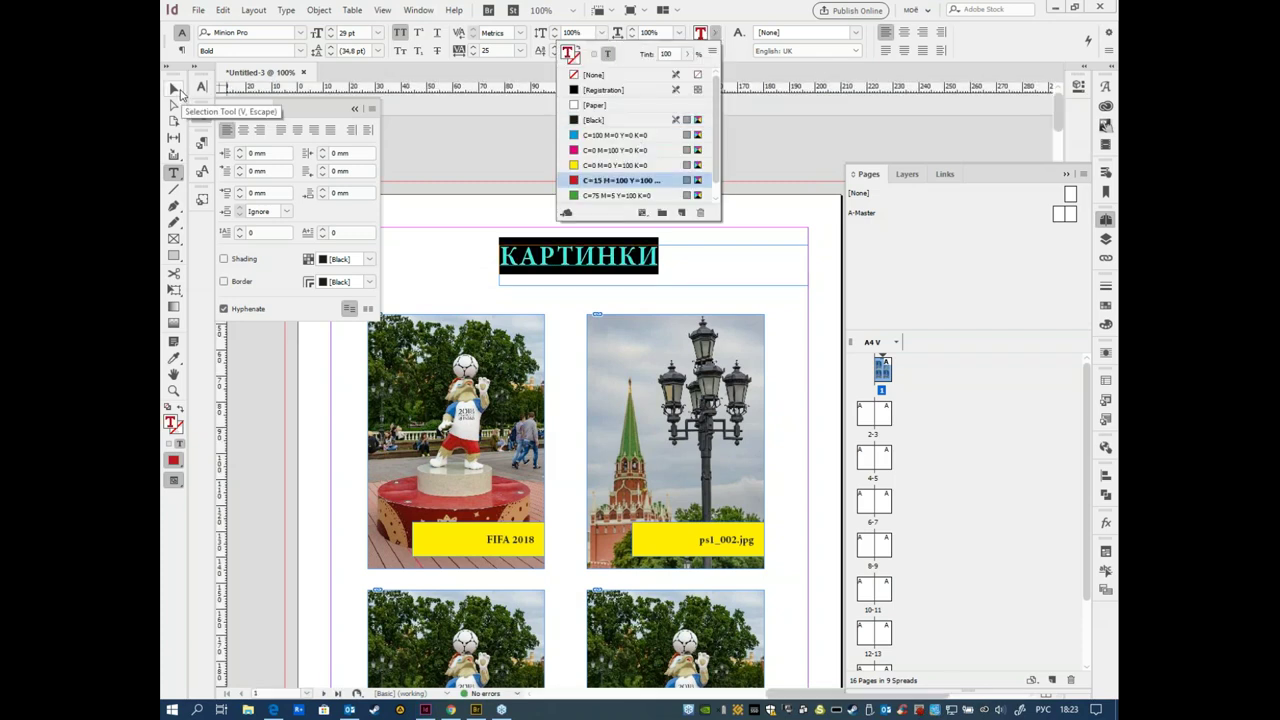
{"action": "left_click", "coordinate": [175, 90]}
{"action": "double_click", "coordinate": [628, 262]}
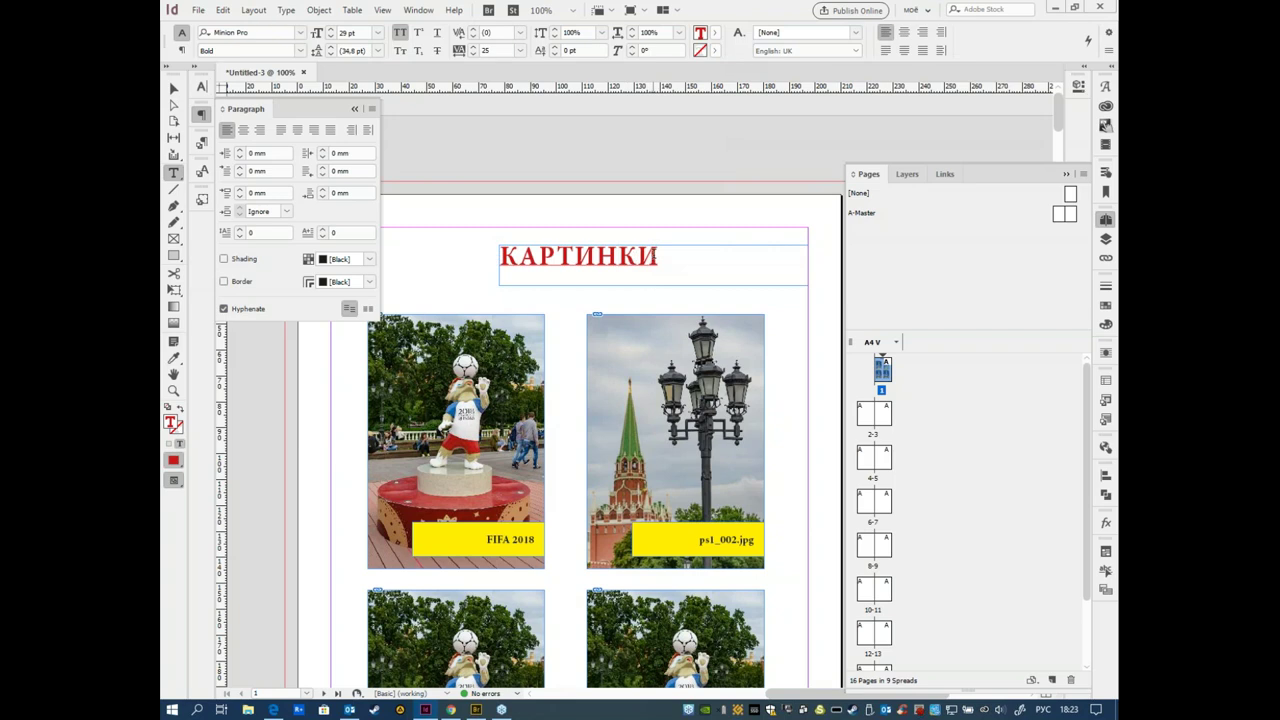
{"action": "left_click_drag", "start_coordinate": [655, 257], "coordinate": [420, 250]}
{"action": "left_click", "coordinate": [922, 32]}
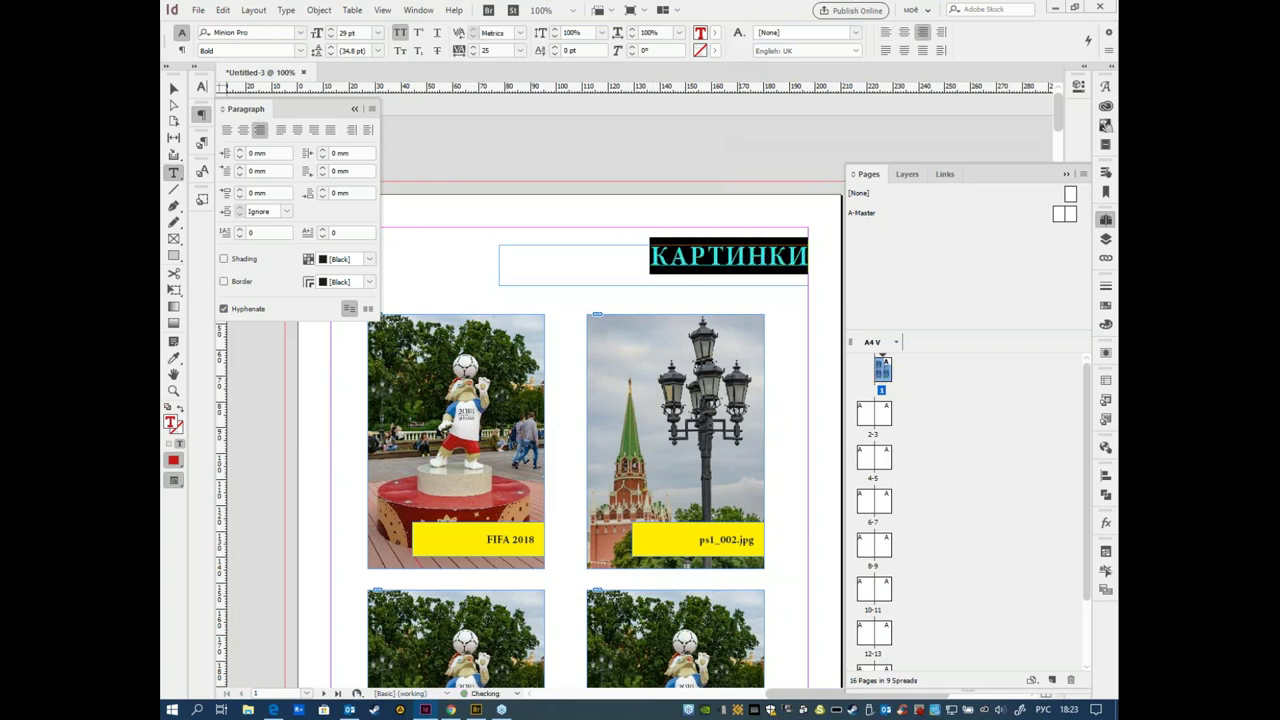
{"action": "left_click", "coordinate": [941, 51]}
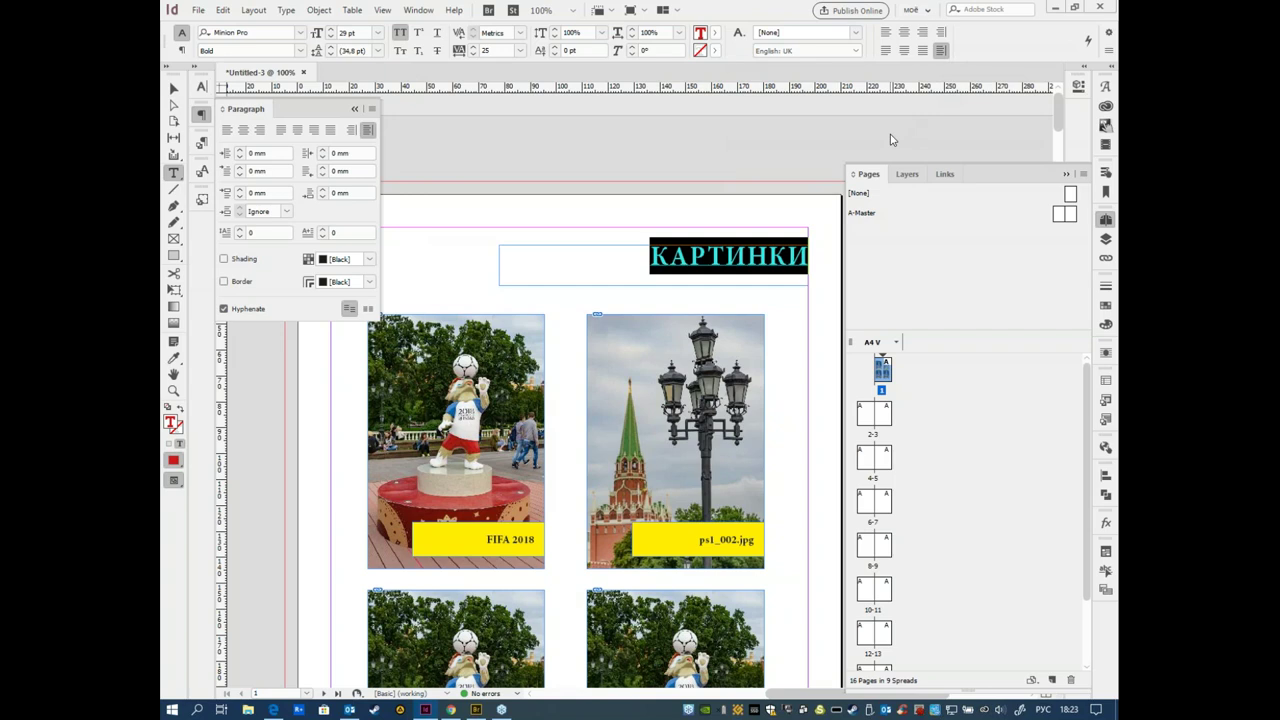
Step: Create a paragraph style named "заголовок" from the formatted heading and apply it to the selected text
{"action": "left_click", "coordinate": [202, 145]}
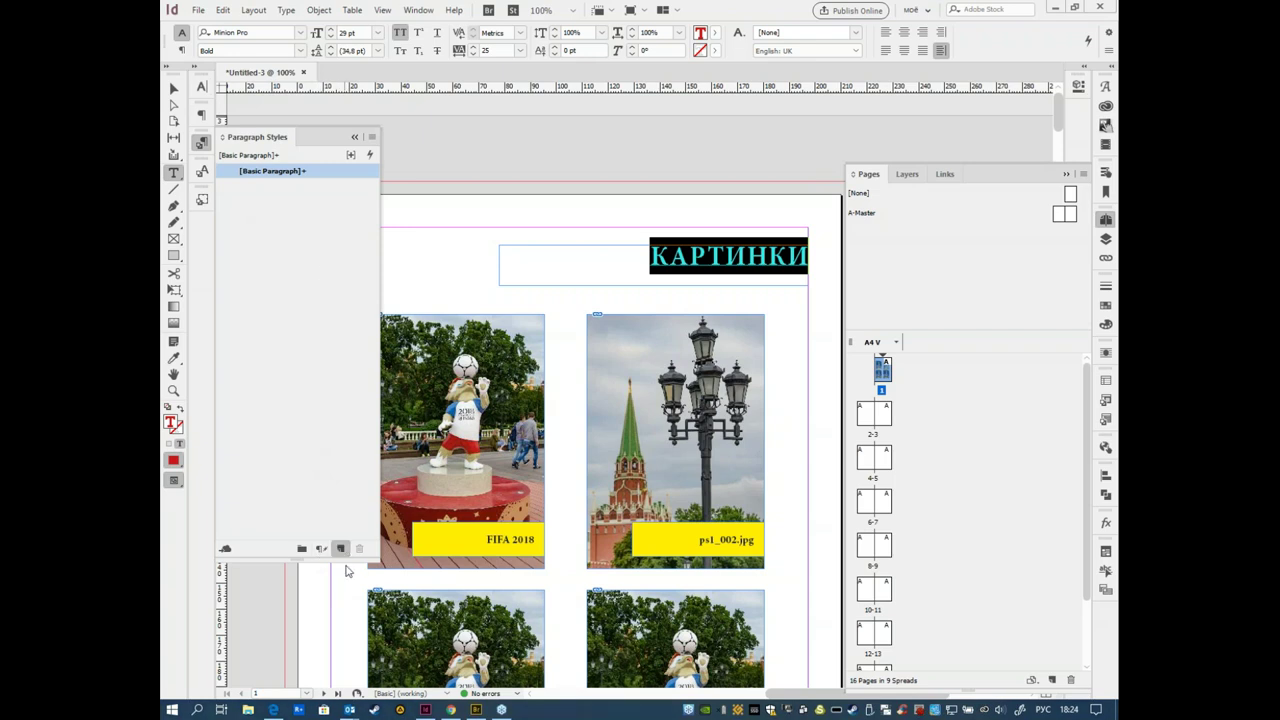
{"action": "left_click", "coordinate": [340, 540], "text": "alt"}
{"action": "left_click_drag", "start_coordinate": [582, 120], "coordinate": [548, 190]}
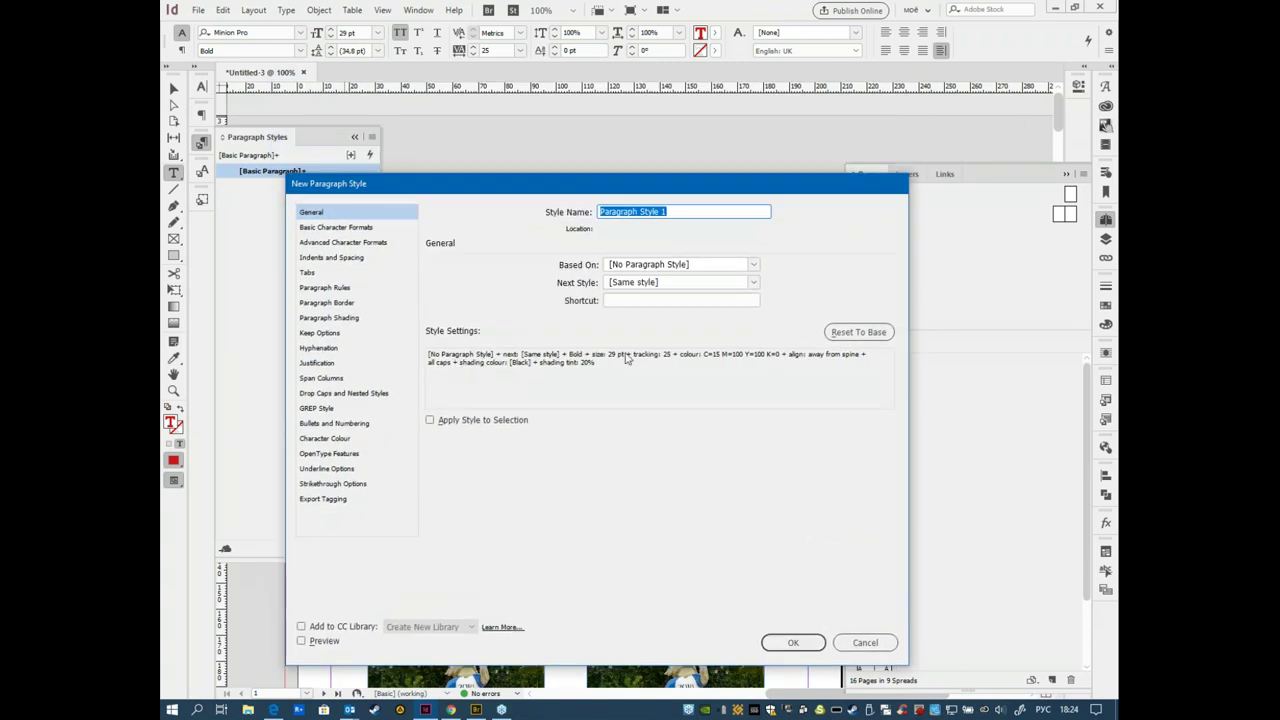
{"action": "left_click", "coordinate": [440, 424]}
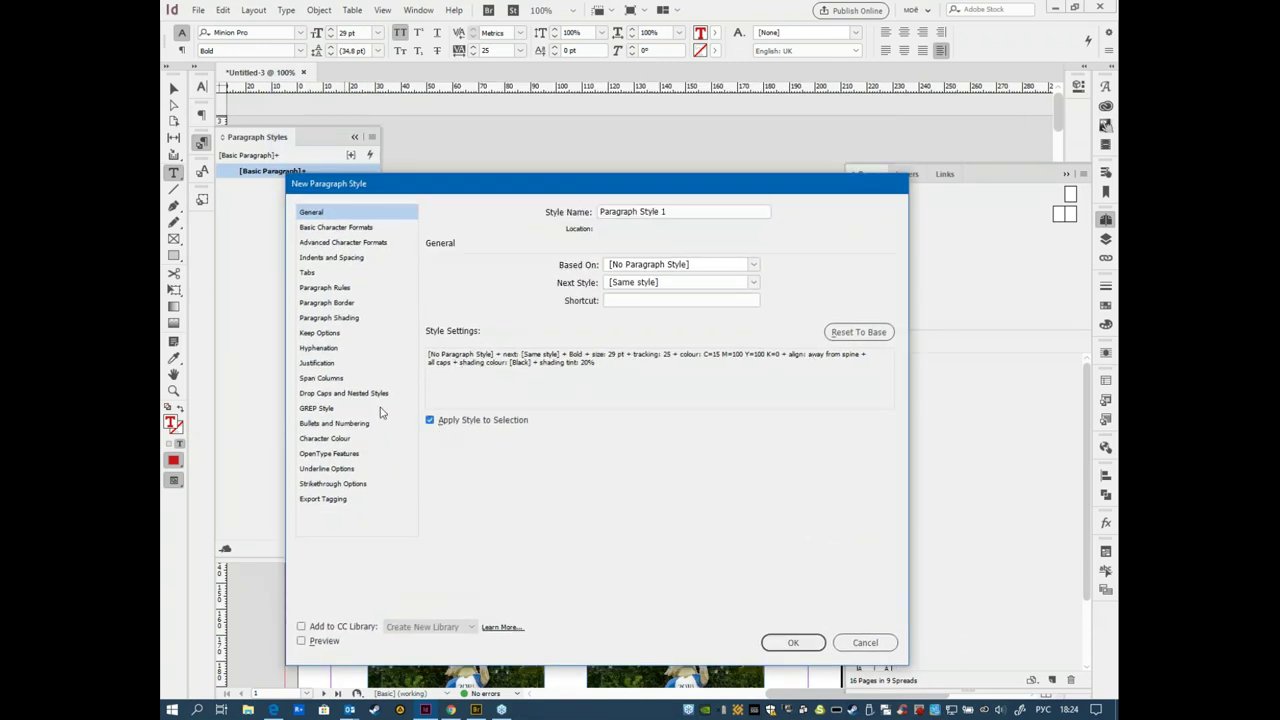
{"action": "triple_click", "coordinate": [662, 213]}
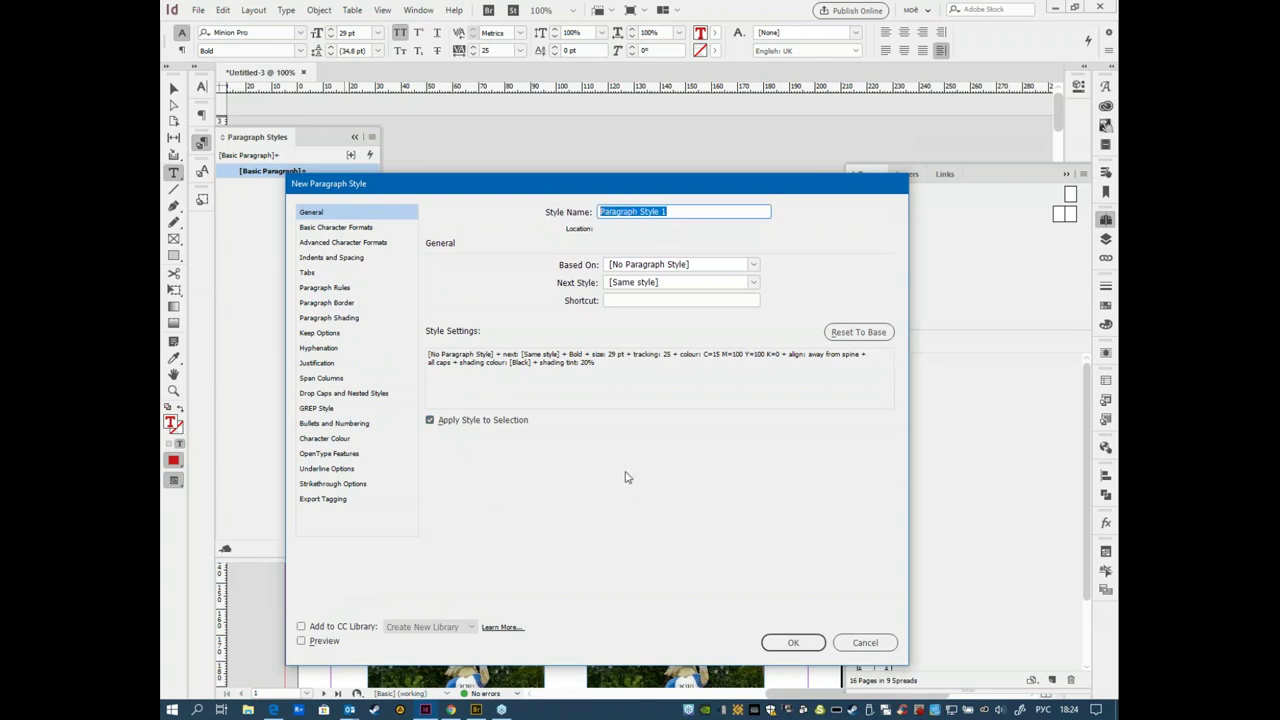
{"action": "type", "text": "З"}
{"action": "left_click", "coordinate": [778, 641]}
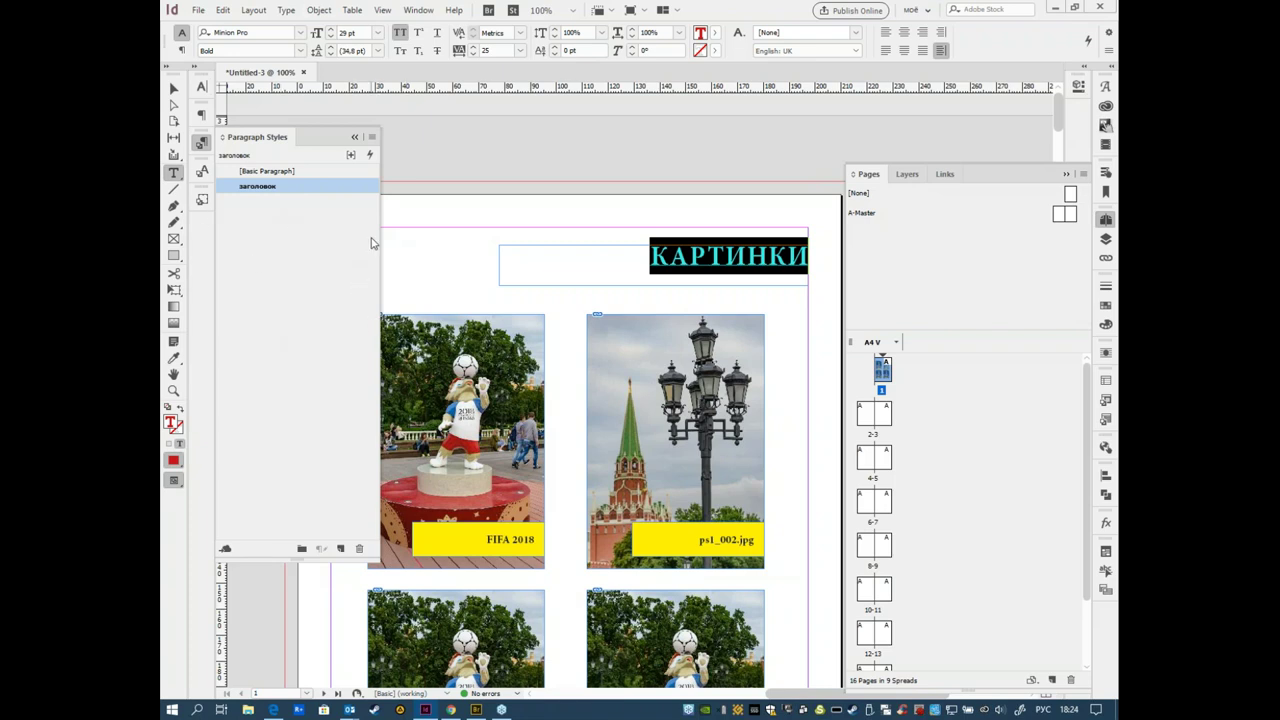
{"action": "left_click", "coordinate": [173, 88]}
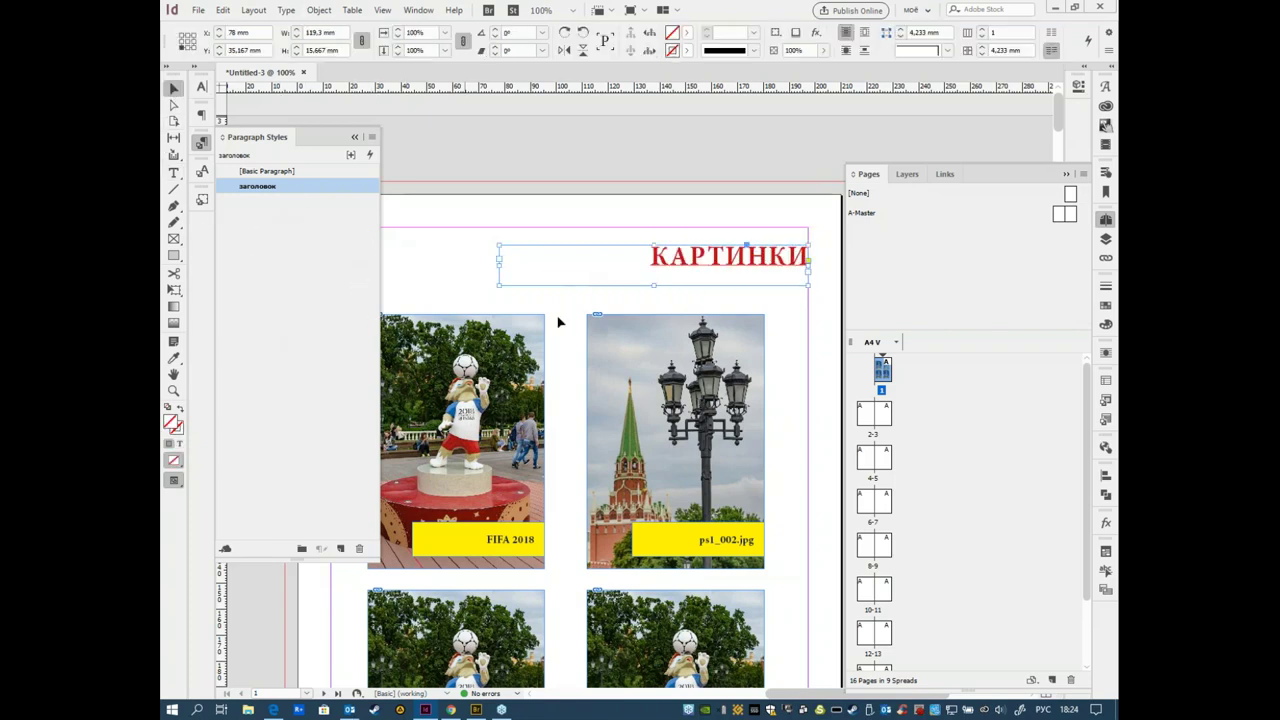
Step: Draw a text frame about 130 mm wide near the top of page 4, starting at the left margin, and enter "Иллюстрации"
{"action": "scroll", "coordinate": [634, 200], "scroll_direction": "down", "scroll_amount": 10}
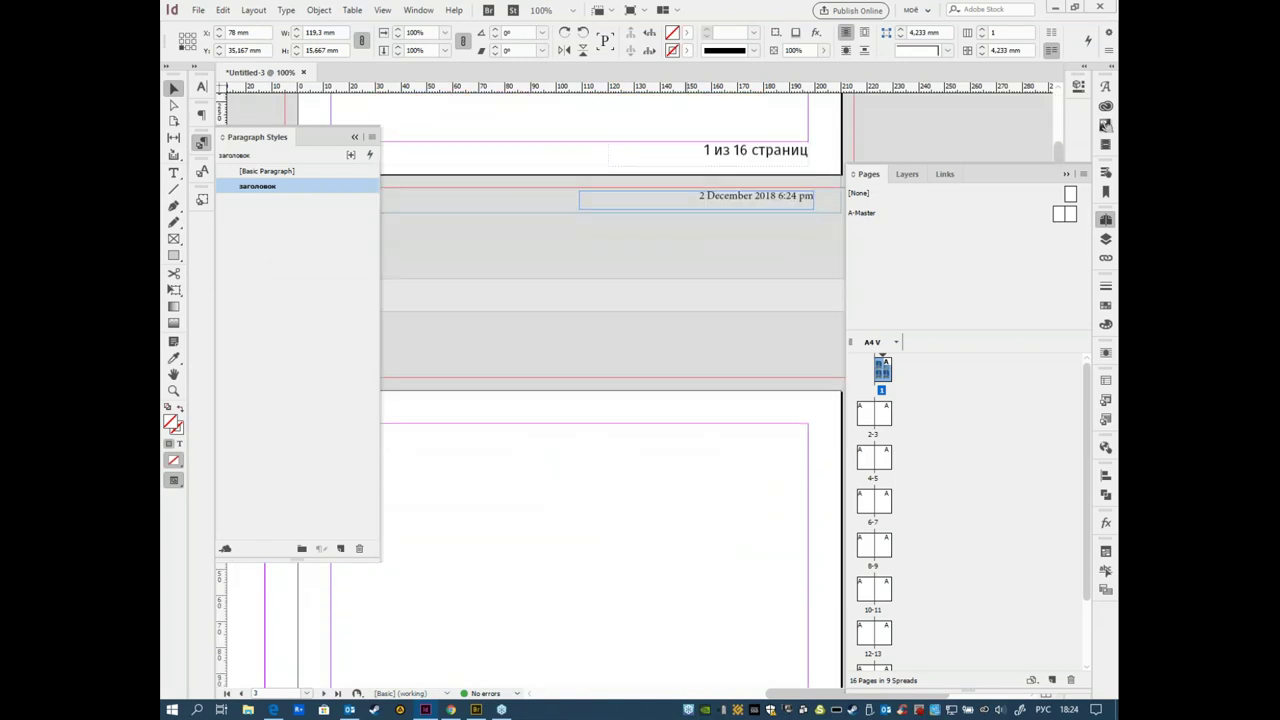
{"action": "double_click", "coordinate": [872, 466]}
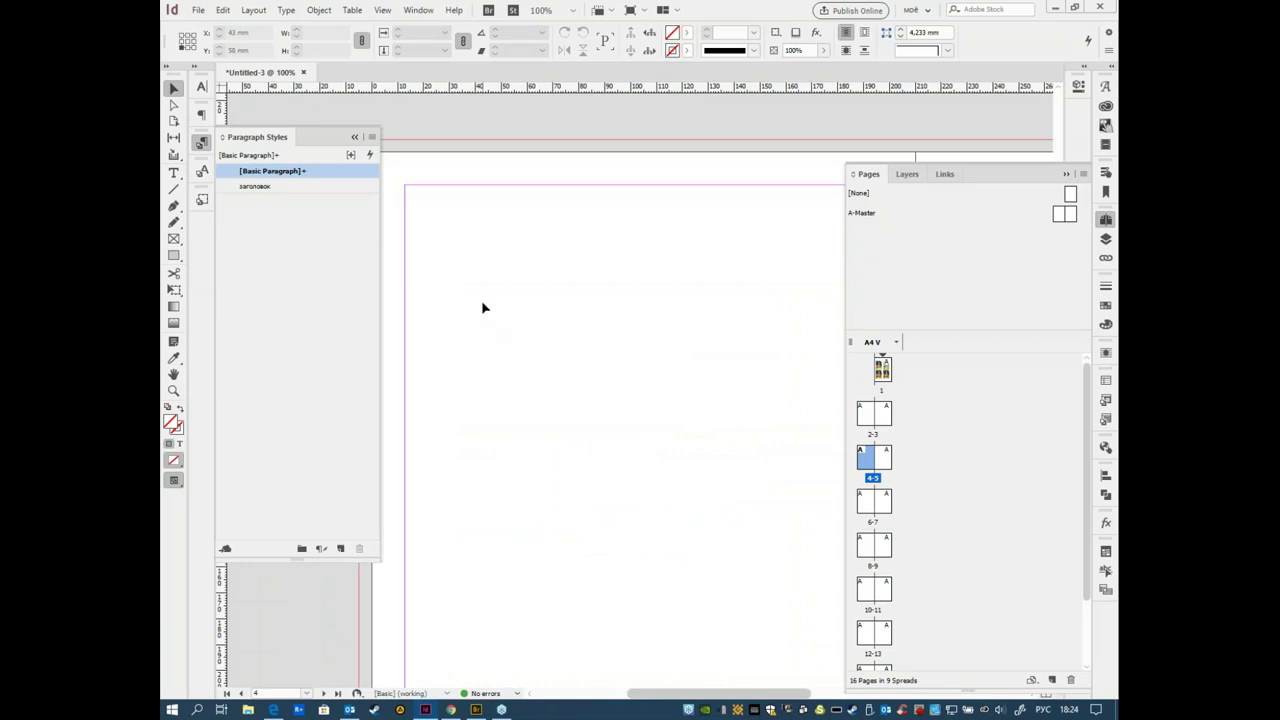
{"action": "key", "text": "t"}
{"action": "left_click_drag", "start_coordinate": [405, 217], "coordinate": [744, 293]}
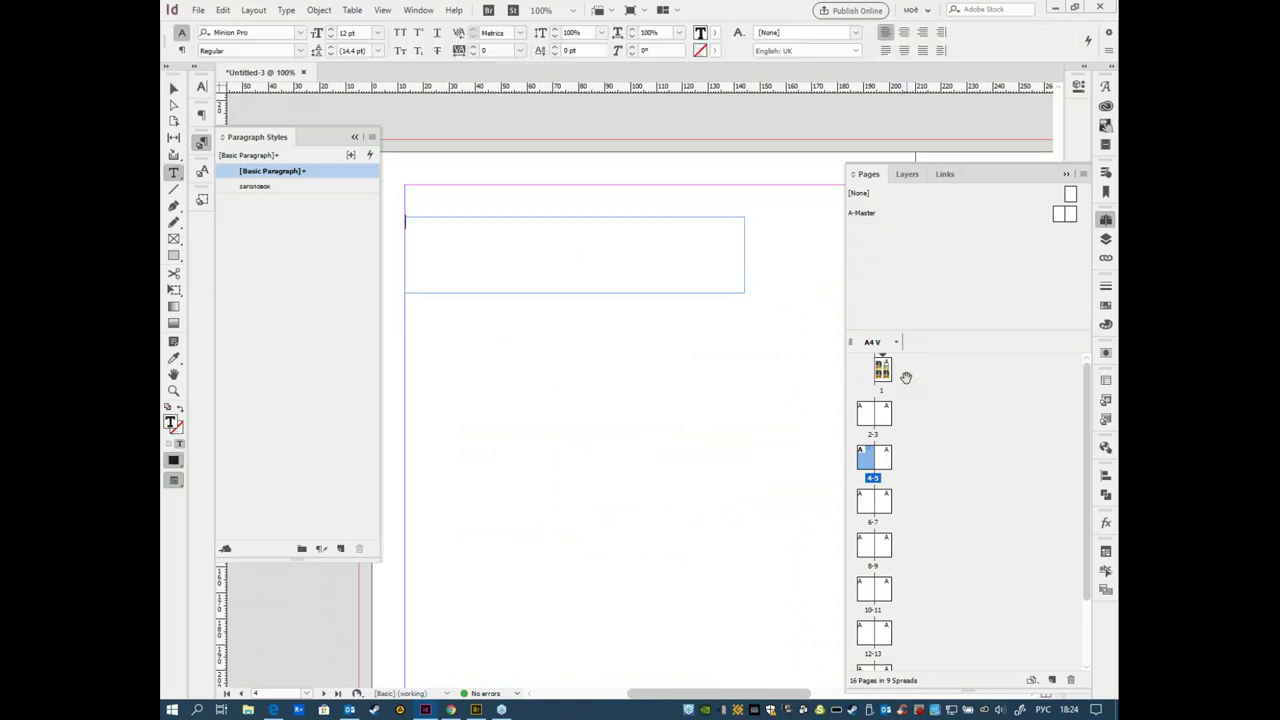
{"action": "type", "text": "Иллюстрации"}
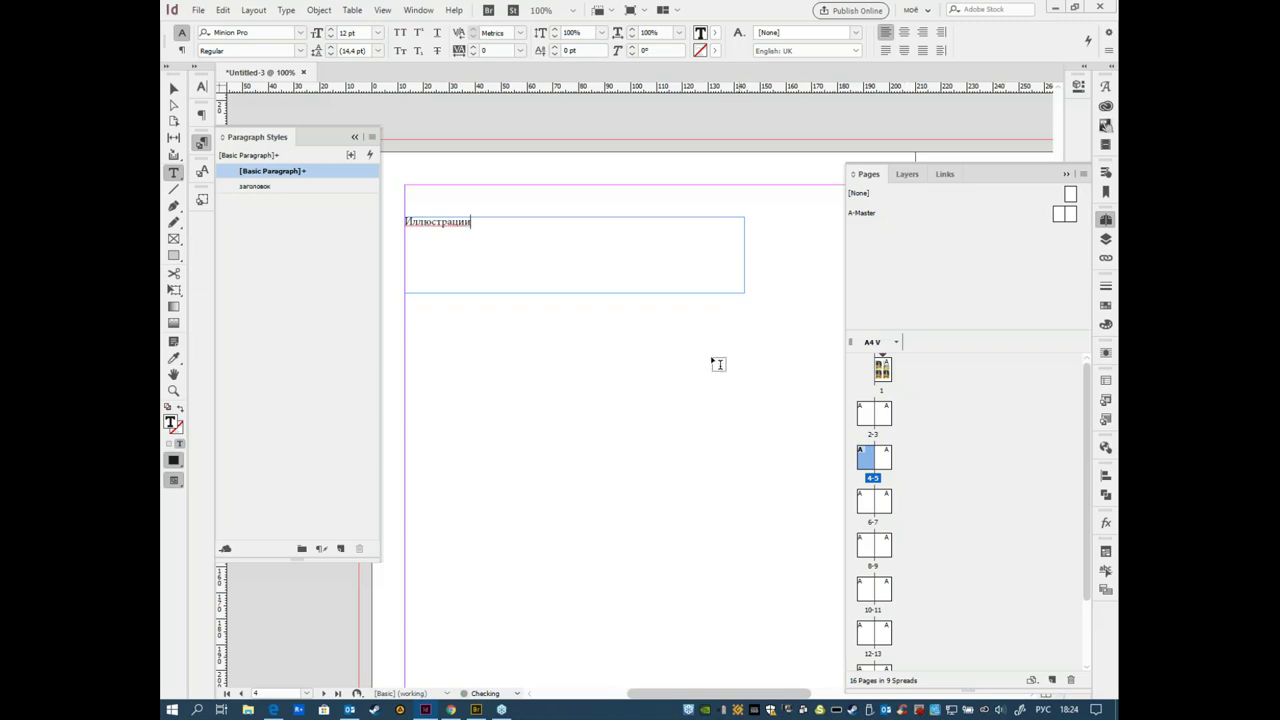
Step: Apply the "заголовок" paragraph style to the "Иллюстрации" text on page 4 and deselect it
{"action": "double_click", "coordinate": [443, 227]}
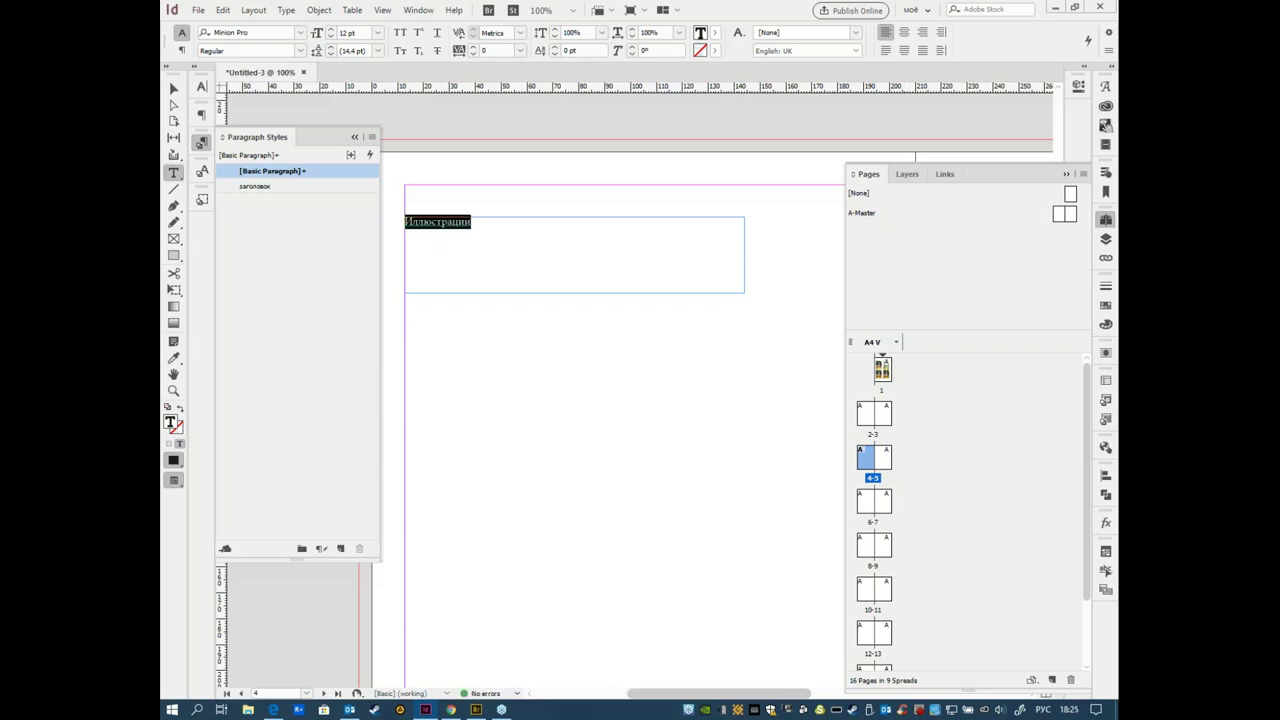
{"action": "left_click", "coordinate": [262, 187]}
{"action": "left_click", "coordinate": [173, 88]}
{"action": "left_click", "coordinate": [760, 458]}
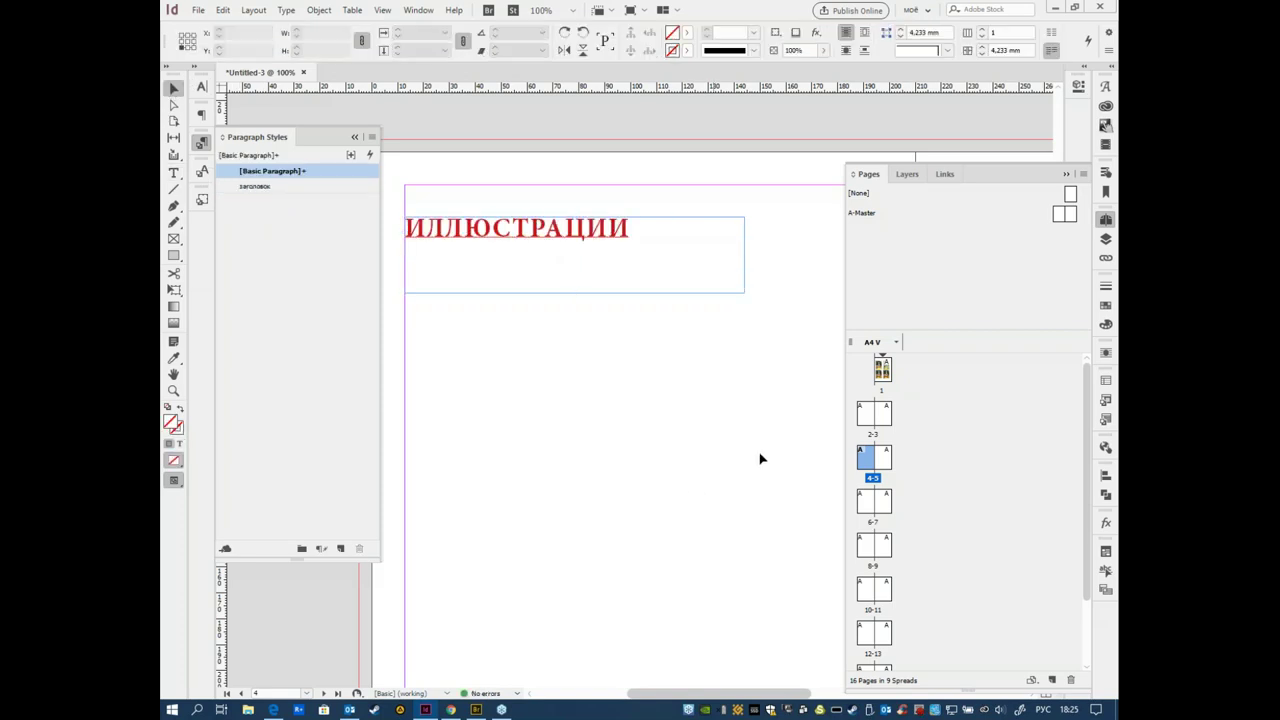
Step: Draw a text frame about 160 mm wide near the top of page 9, ending at the right margin, and enter "чертеж"
{"action": "double_click", "coordinate": [885, 555]}
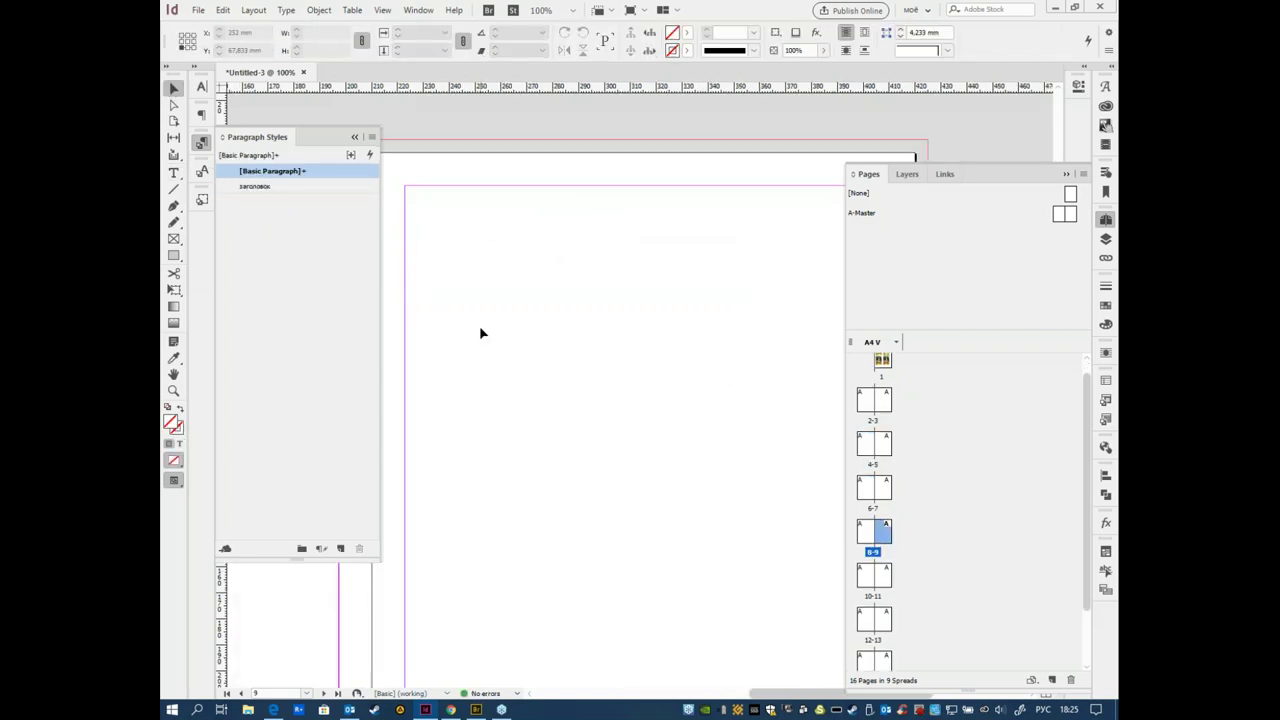
{"action": "key", "text": "t"}
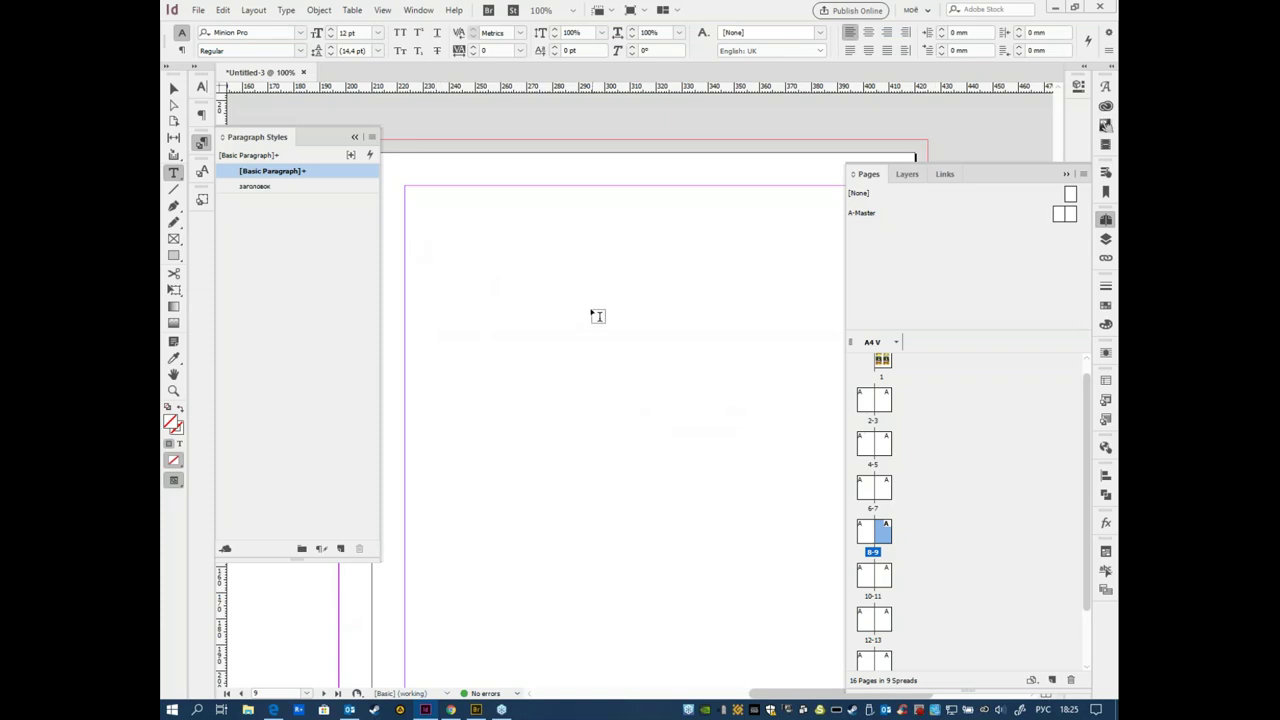
{"action": "left_click_drag", "start_coordinate": [597, 316], "coordinate": [483, 363]}
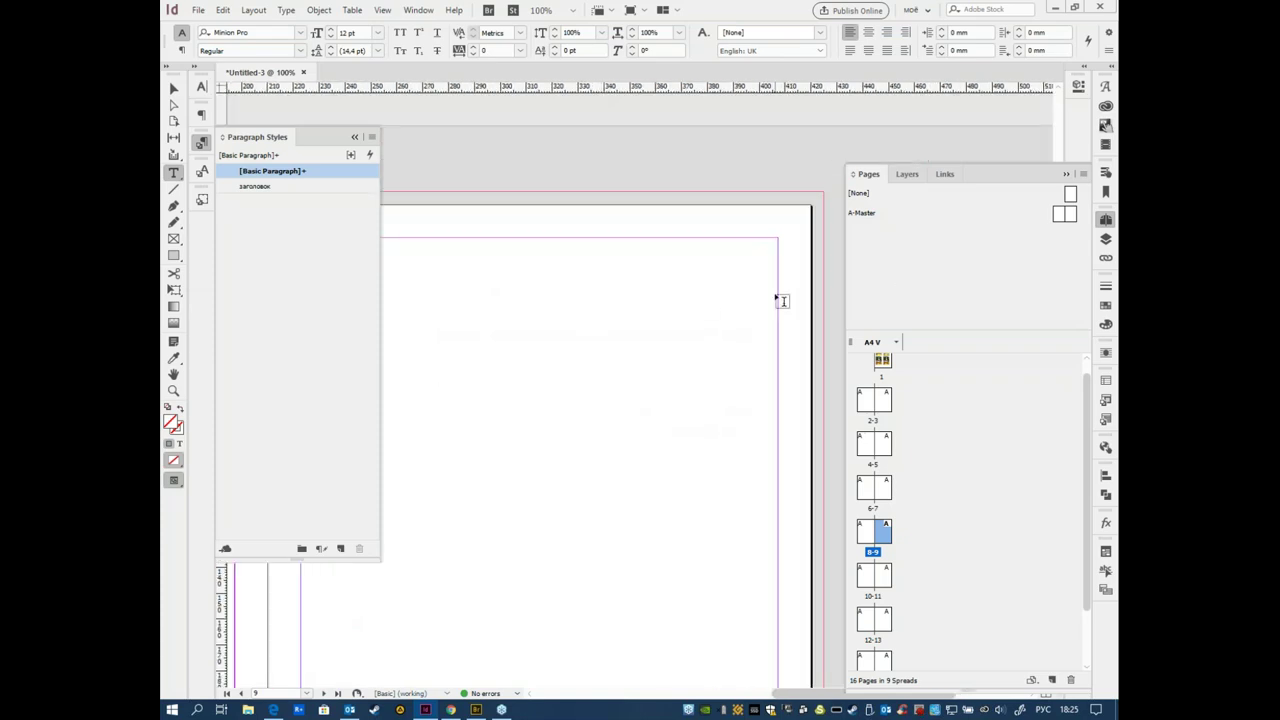
{"action": "left_click_drag", "start_coordinate": [777, 294], "coordinate": [390, 348]}
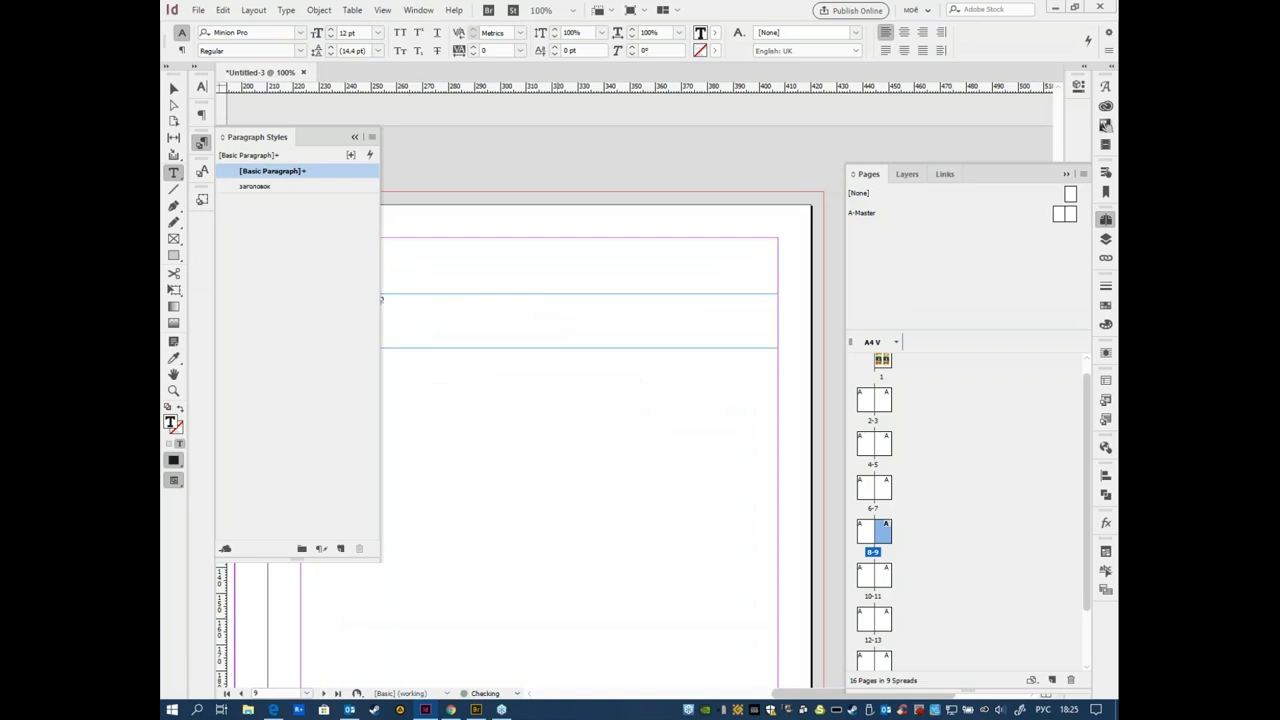
{"action": "type", "text": "я"}
Step: Apply the "заголовок" paragraph style to the text on page 9
{"action": "left_click", "coordinate": [203, 145]}
{"action": "double_click", "coordinate": [395, 297]}
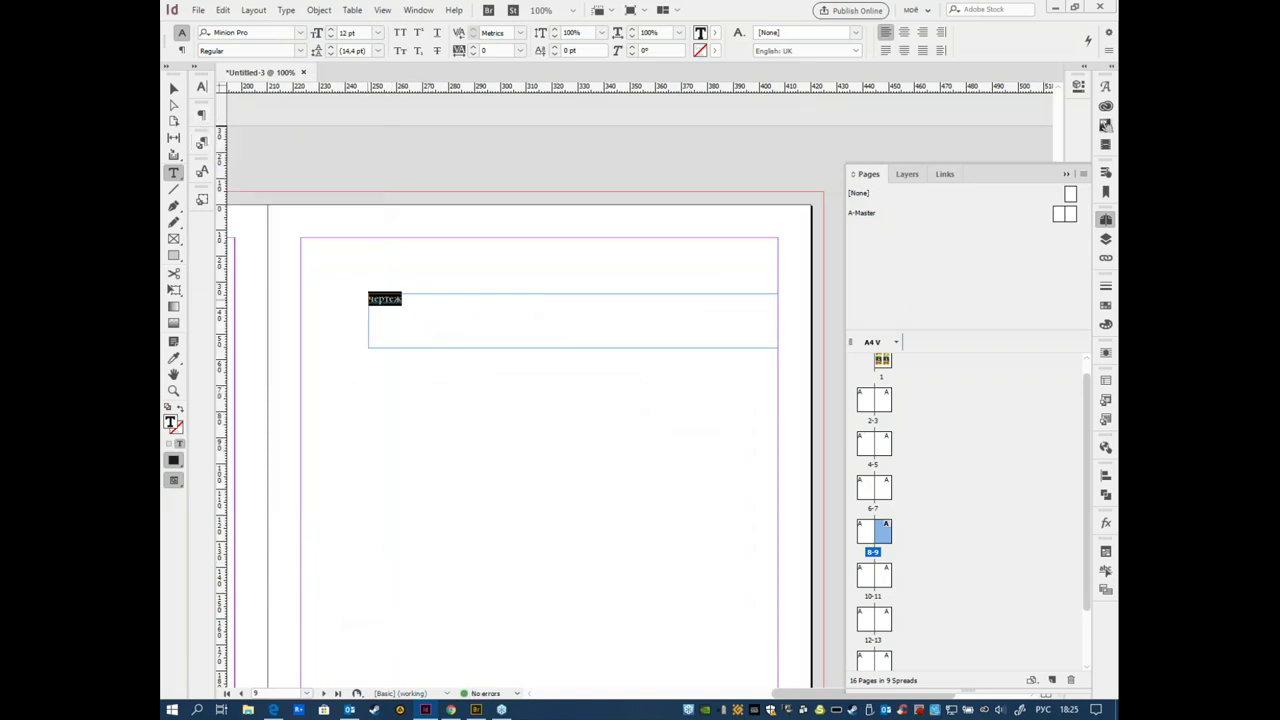
{"action": "left_click", "coordinate": [202, 145]}
{"action": "left_click", "coordinate": [257, 186]}
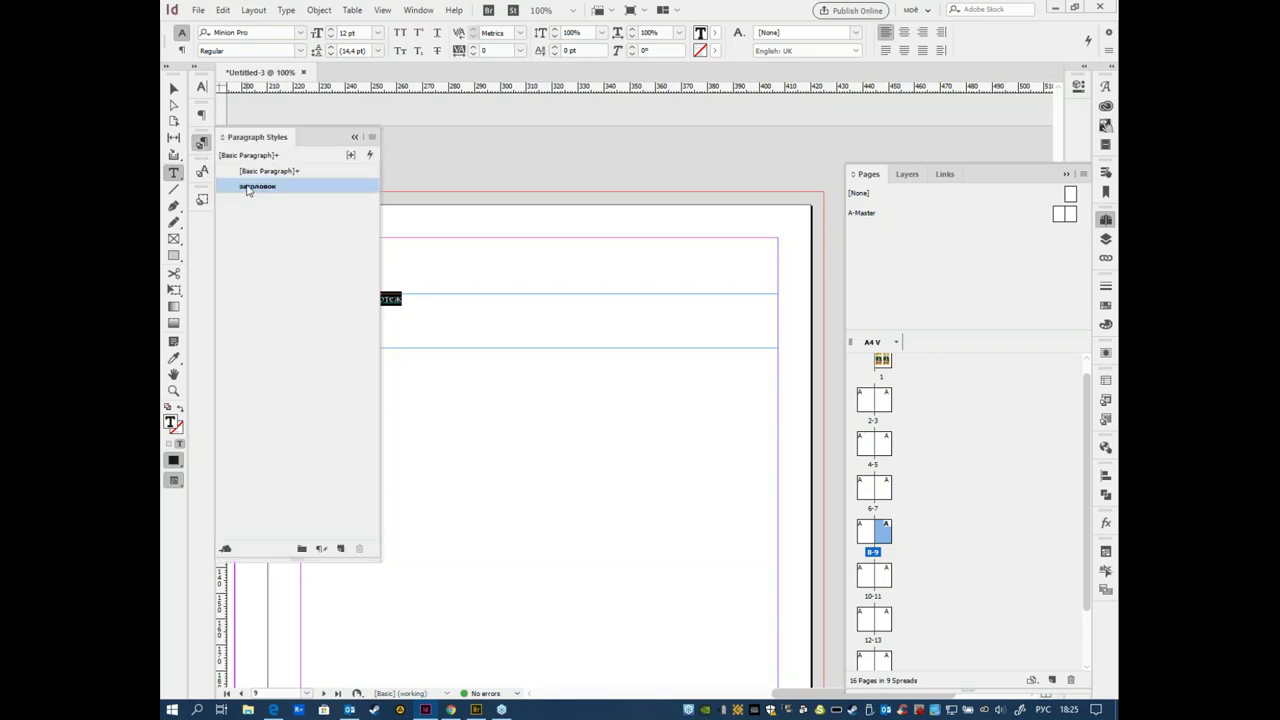
Step: Deselect the heading on page 9 and compare how the headings on pages 9 and 4 look
{"action": "left_click", "coordinate": [174, 90]}
{"action": "left_click", "coordinate": [620, 389]}
{"action": "left_click_drag", "start_coordinate": [620, 389], "coordinate": [471, 471]}
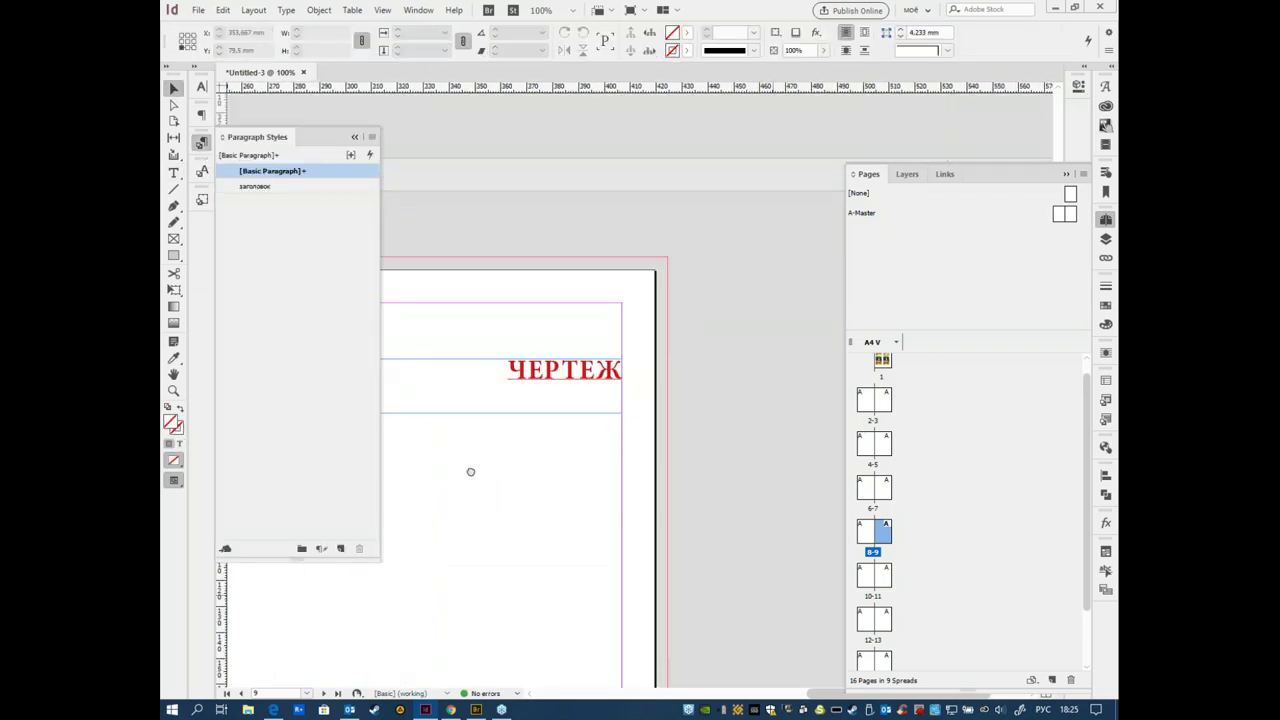
{"action": "scroll", "coordinate": [471, 471], "scroll_direction": "up", "scroll_amount": 15}
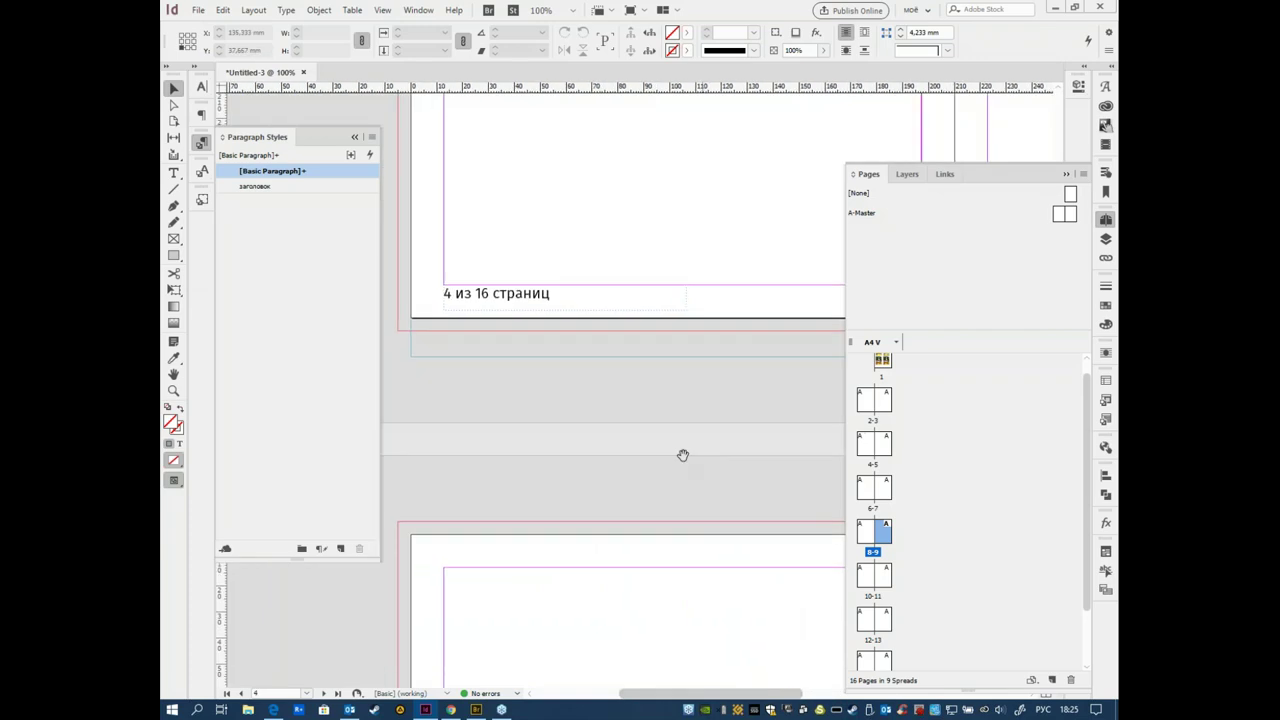
{"action": "scroll", "coordinate": [683, 455], "scroll_direction": "up", "scroll_amount": 10}
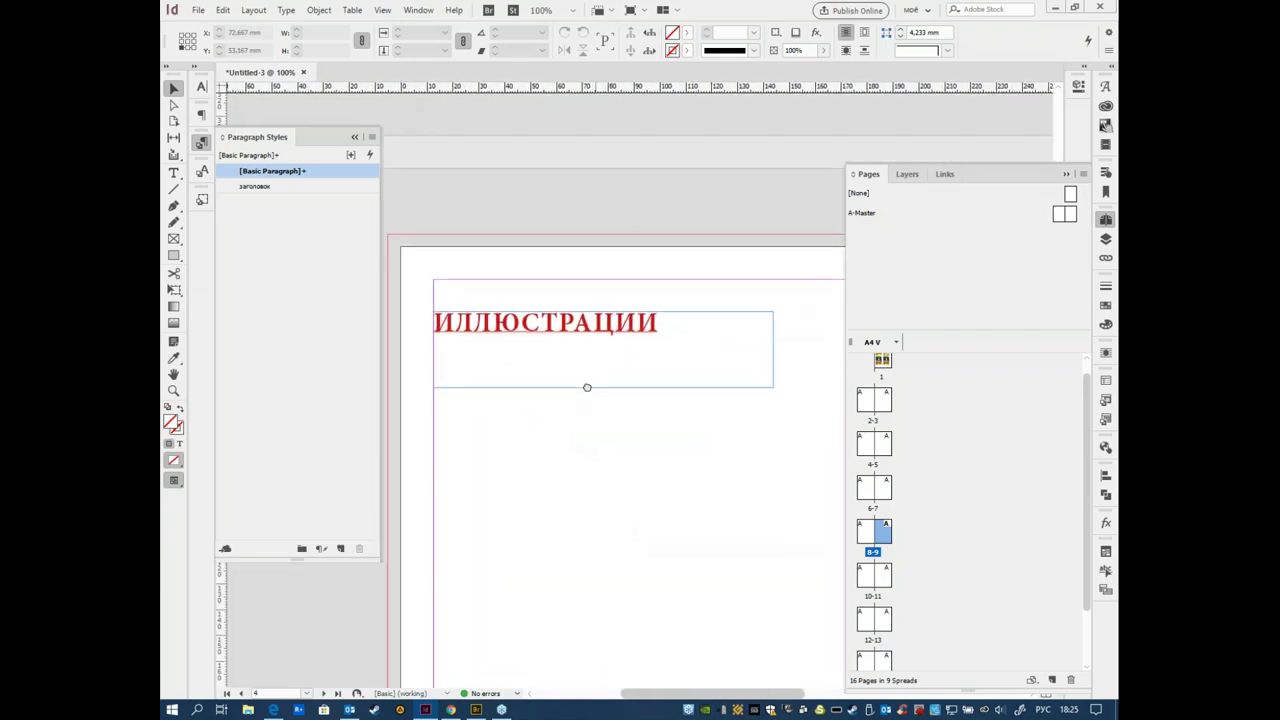
{"action": "scroll", "coordinate": [587, 387], "scroll_direction": "down", "scroll_amount": 1}
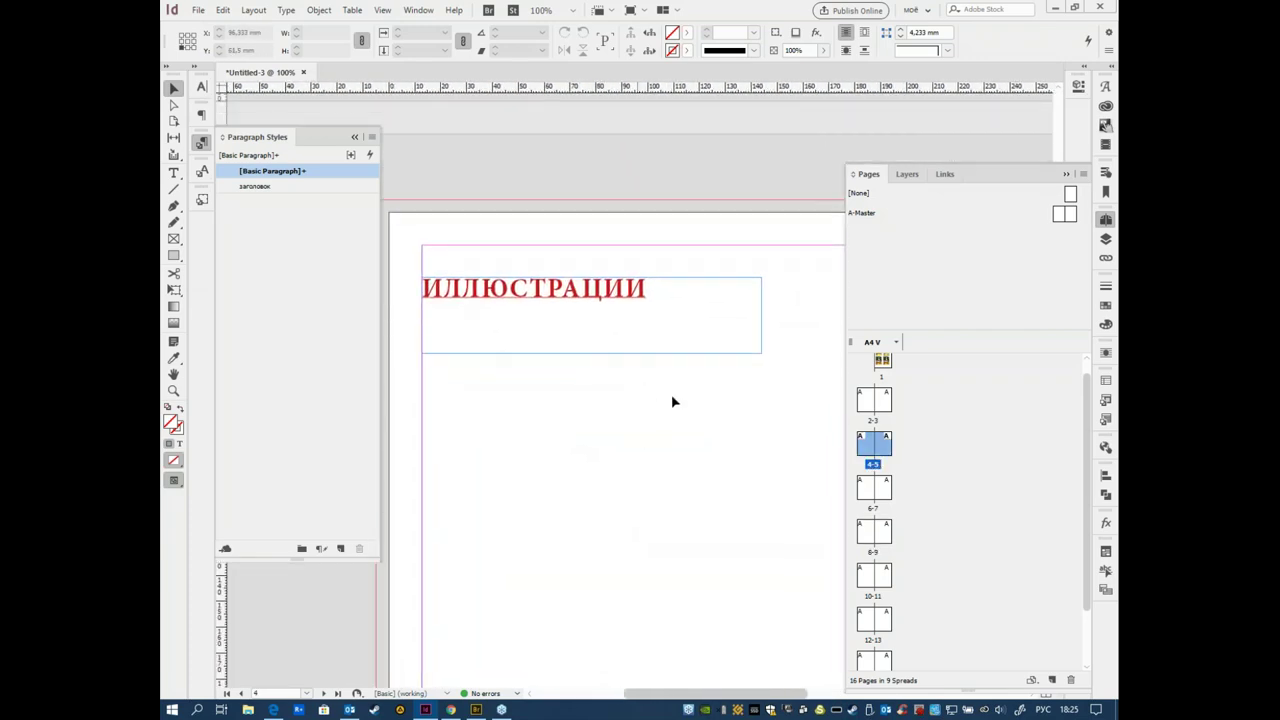
{"action": "scroll", "coordinate": [734, 566], "scroll_direction": "right", "scroll_amount": 5}
Step: Look through pages 7, 11 and 8, then examine the spreads at 25% zoom to see which pages carry headings
{"action": "left_click", "coordinate": [886, 533]}
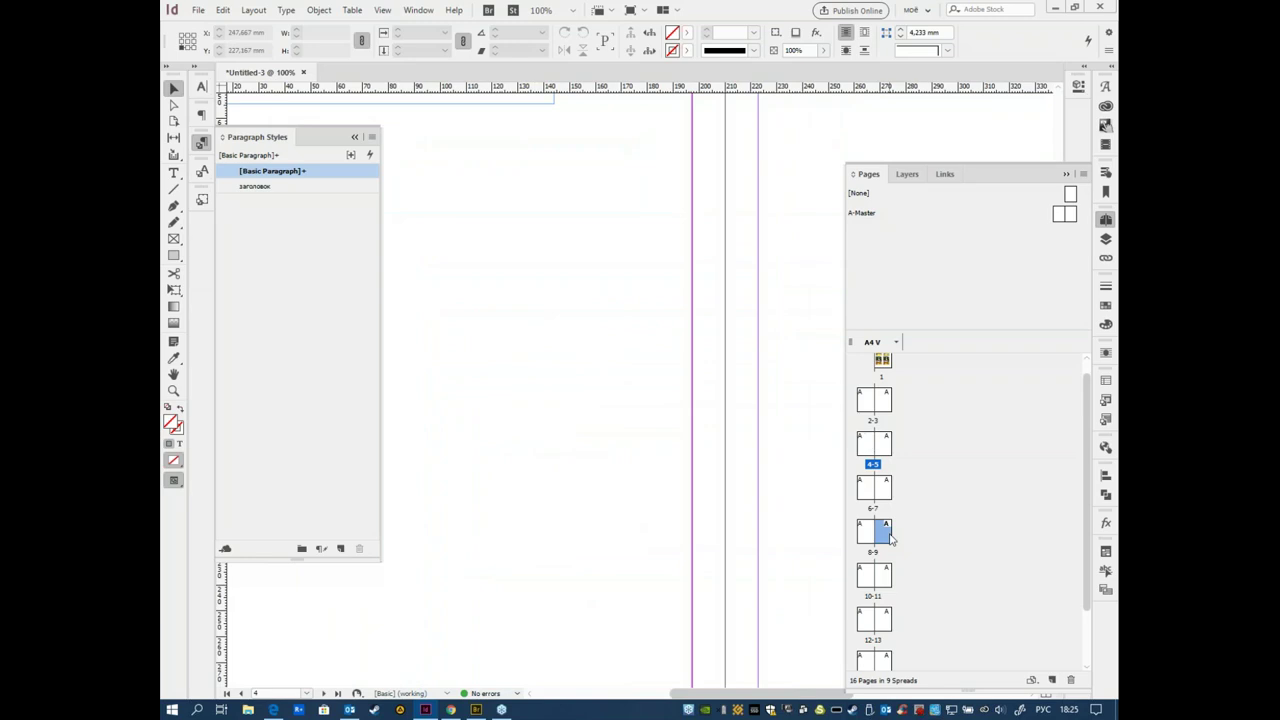
{"action": "double_click", "coordinate": [886, 500]}
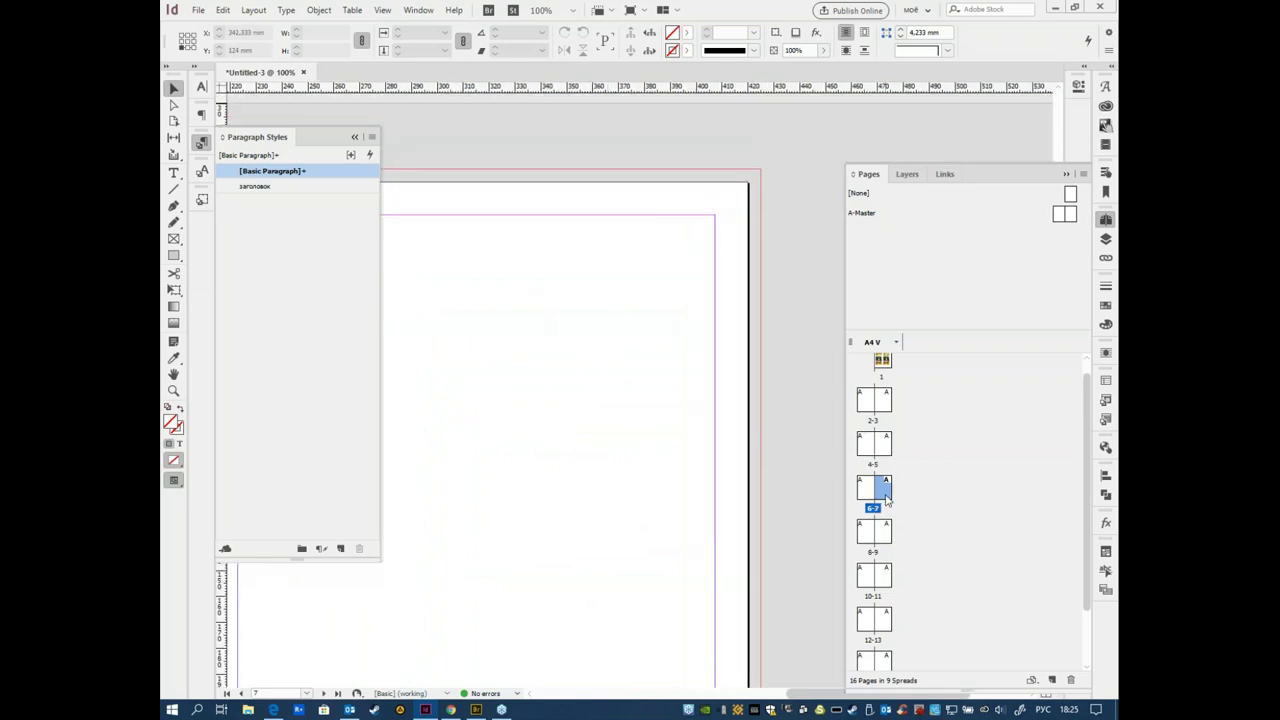
{"action": "double_click", "coordinate": [882, 580]}
{"action": "left_click", "coordinate": [864, 535]}
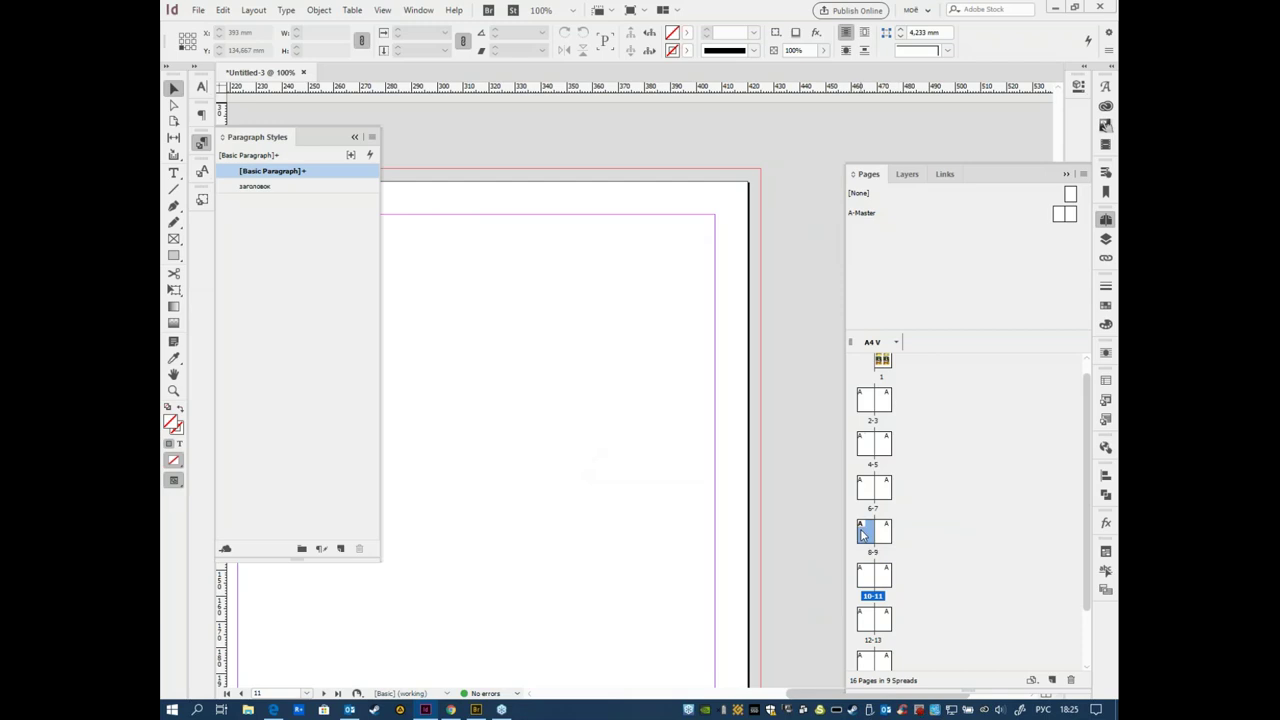
{"action": "double_click", "coordinate": [864, 535]}
{"action": "key", "text": "ctrl+minus"}
{"action": "key", "text": "ctrl+minus"}
{"action": "key", "text": "ctrl+minus"}
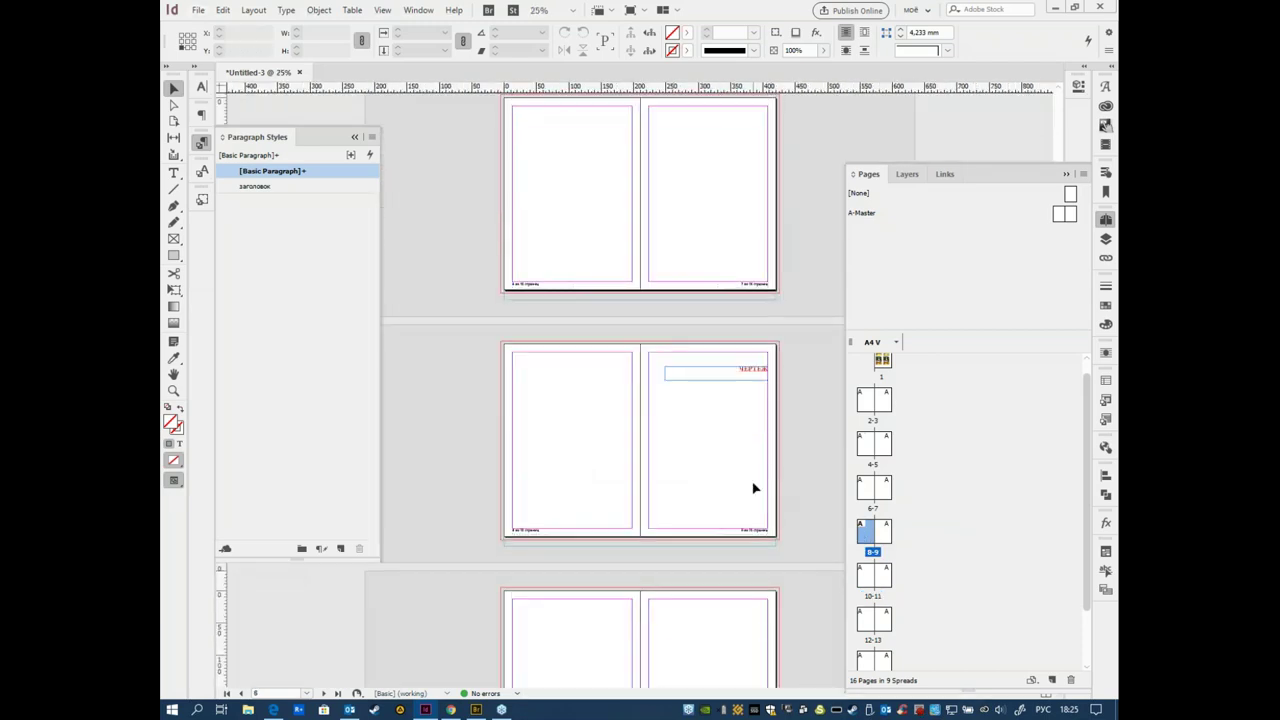
{"action": "left_click", "coordinate": [754, 483]}
{"action": "key", "text": "ctrl+1"}
{"action": "key", "text": "ctrl+alt+2"}
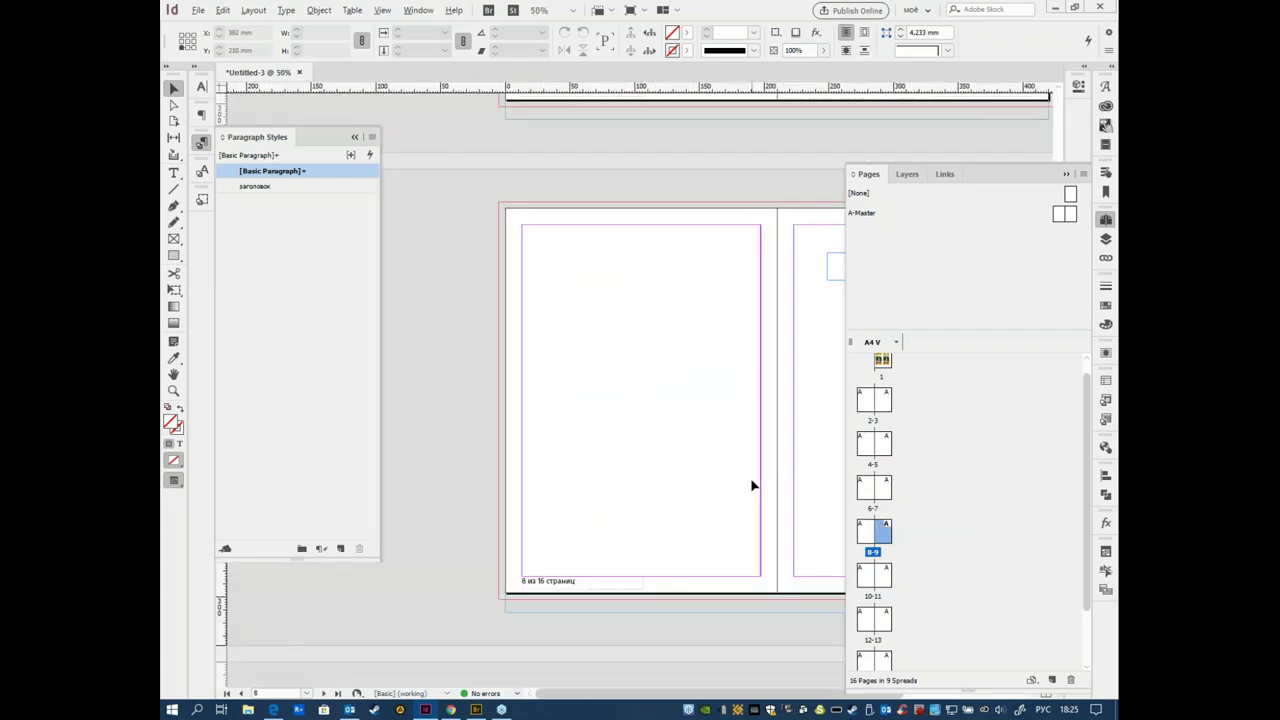
{"action": "scroll", "coordinate": [671, 620], "scroll_direction": "up", "scroll_amount": 5}
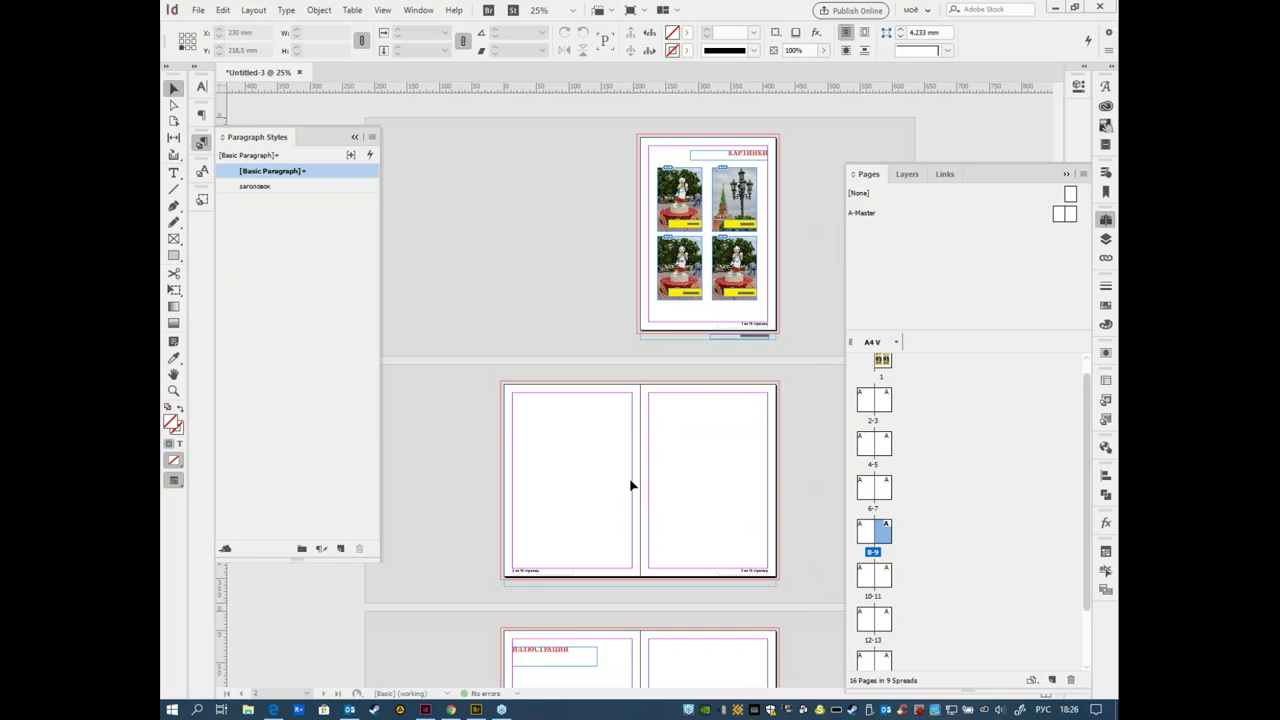
{"action": "scroll", "coordinate": [690, 286], "scroll_direction": "down", "scroll_amount": 3}
{"action": "scroll", "coordinate": [690, 288], "scroll_direction": "up", "scroll_amount": 2}
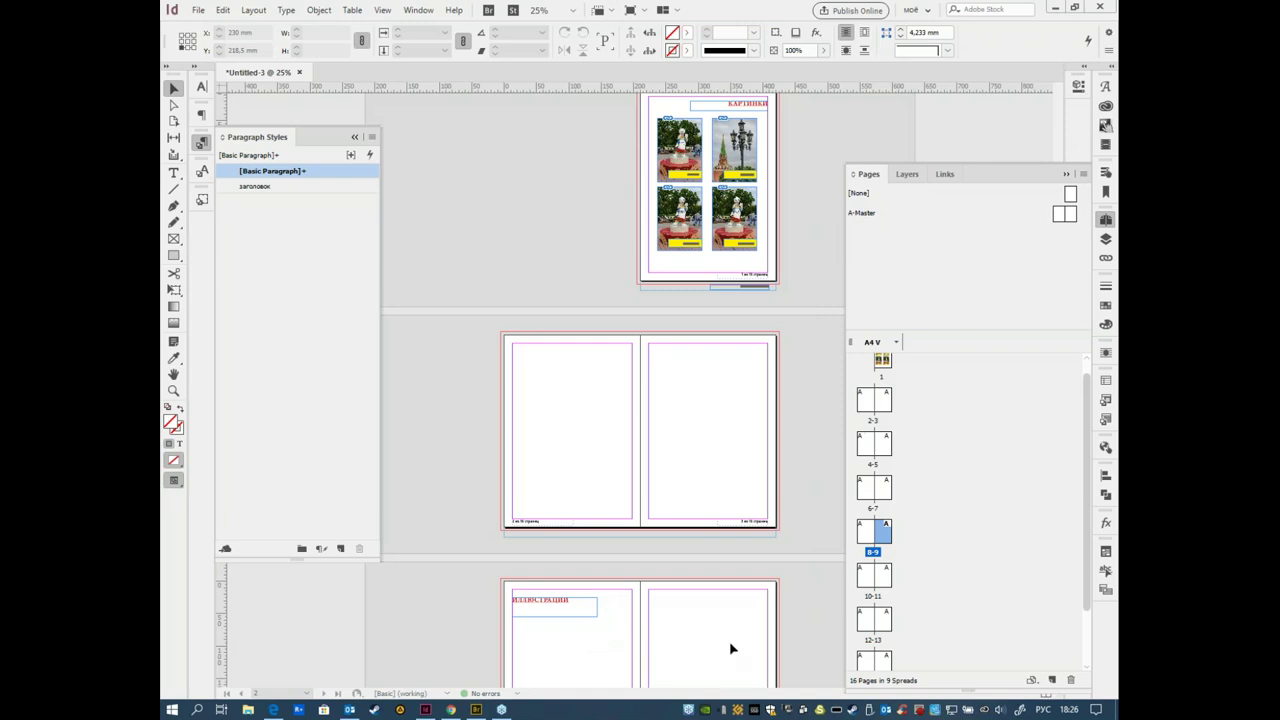
{"action": "scroll", "coordinate": [727, 636], "scroll_direction": "up", "scroll_amount": 1}
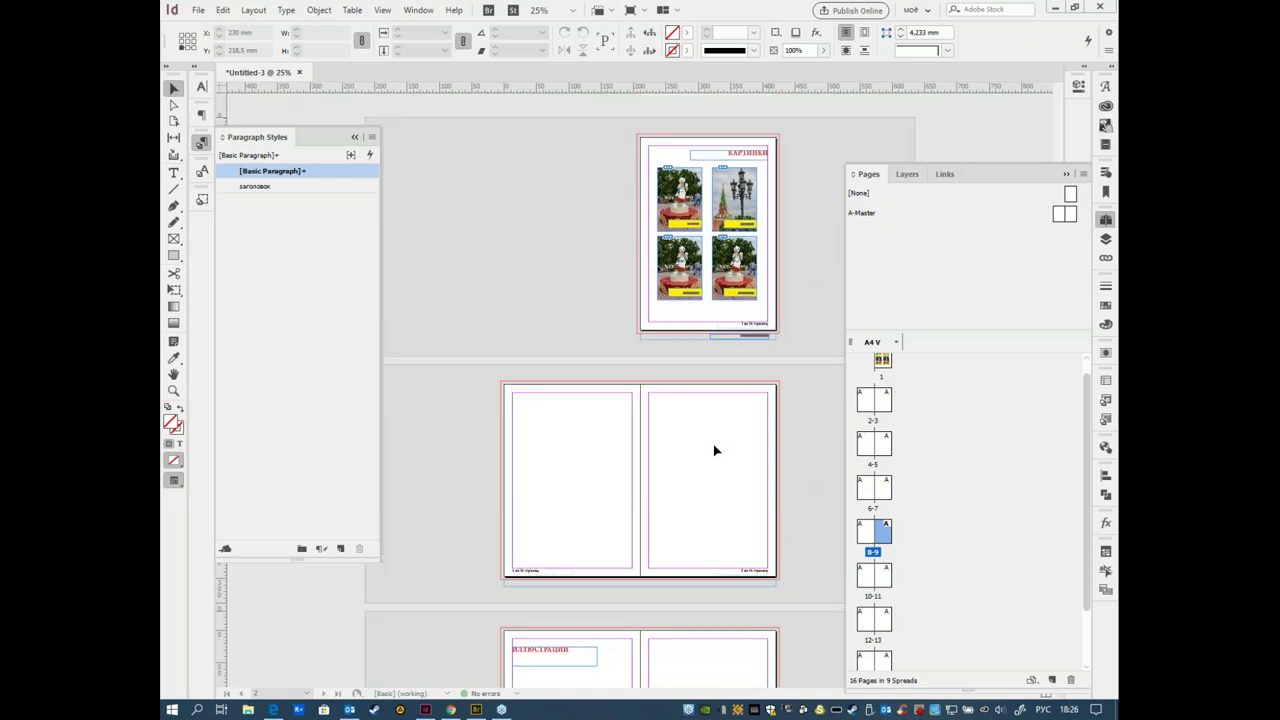
Step: On A-Master's left page, draw a text frame about 185 mm wide along the top margin, set to centred alignment and all caps
{"action": "double_click", "coordinate": [1064, 222]}
{"action": "scroll", "coordinate": [616, 318], "scroll_direction": "up", "scroll_amount": 5}
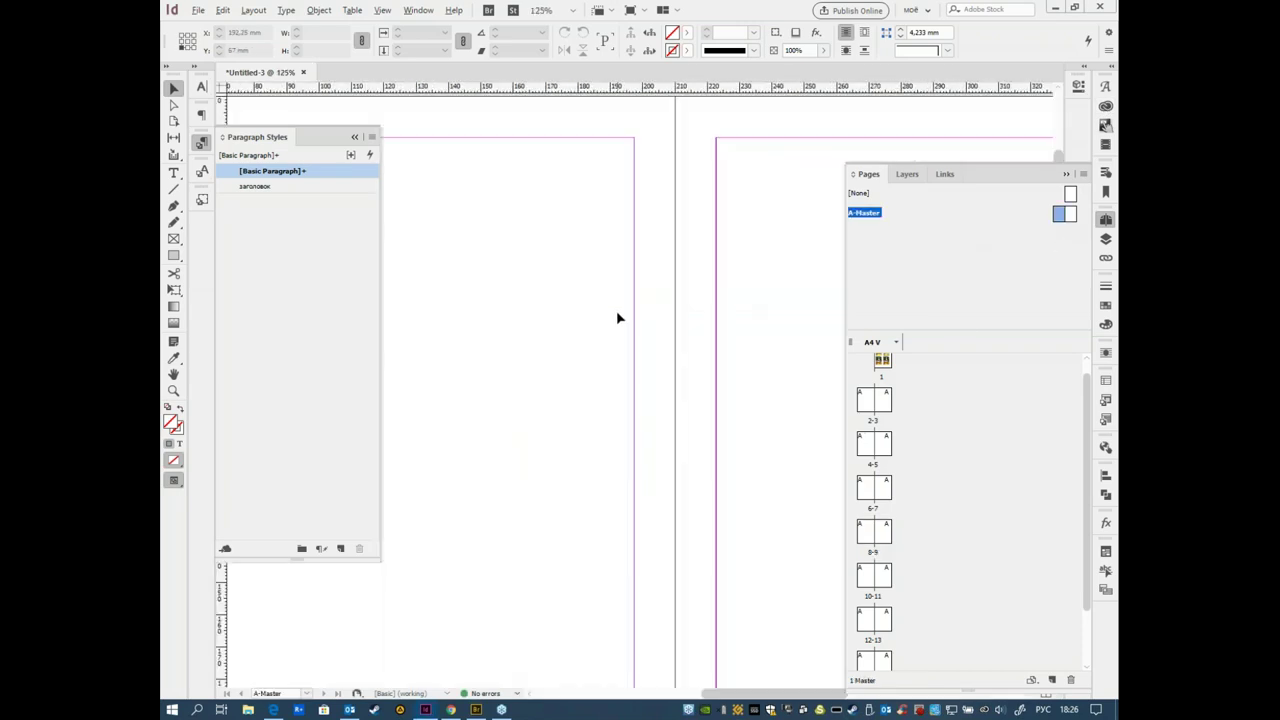
{"action": "scroll", "coordinate": [617, 318], "scroll_direction": "left", "scroll_amount": 6}
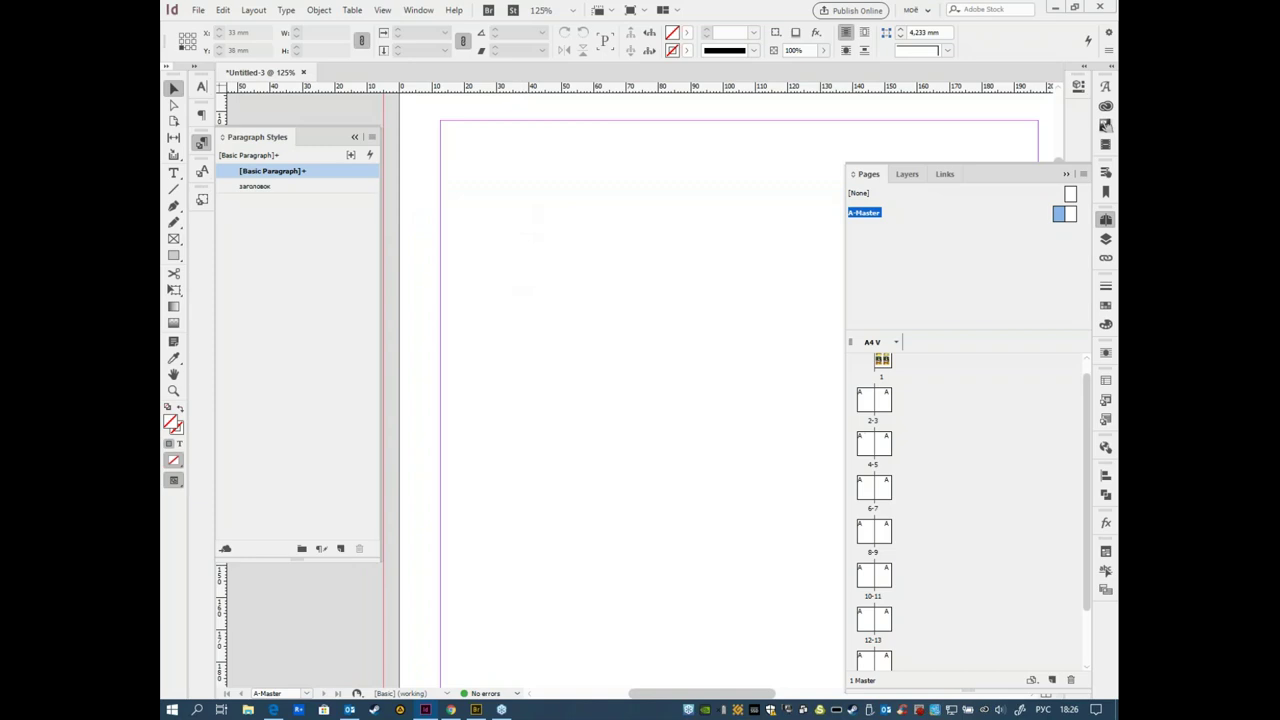
{"action": "left_click", "coordinate": [173, 172]}
{"action": "left_click_drag", "start_coordinate": [441, 128], "coordinate": [1038, 143]}
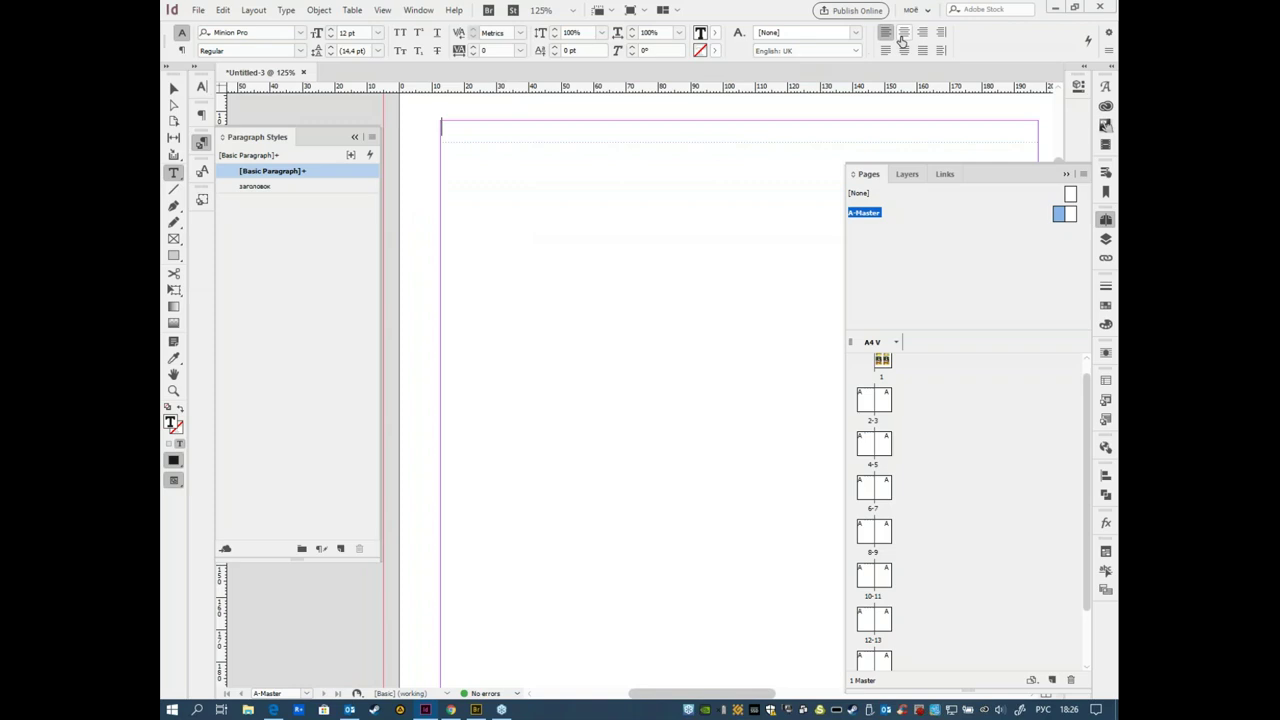
{"action": "left_click", "coordinate": [902, 35]}
{"action": "left_click", "coordinate": [400, 34]}
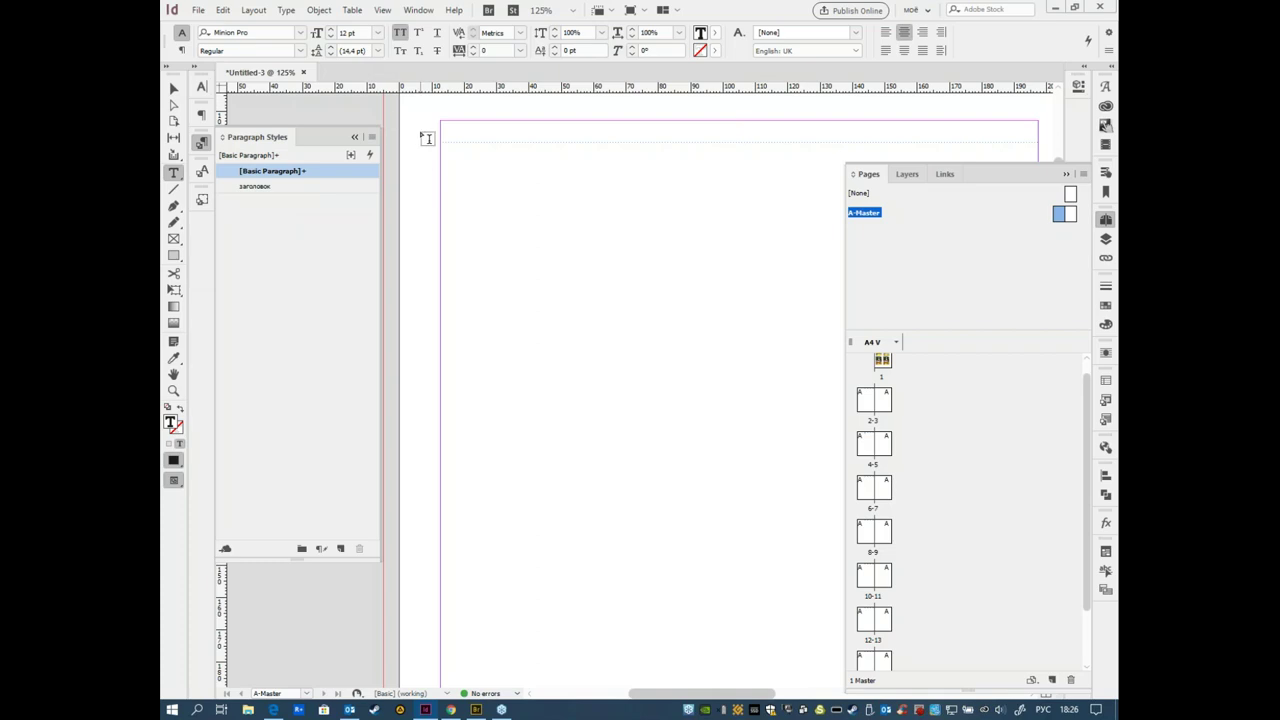
Step: Edit the Running Header text variable's definition so that it uses the "заголовок" paragraph style
{"action": "left_click", "coordinate": [254, 12]}
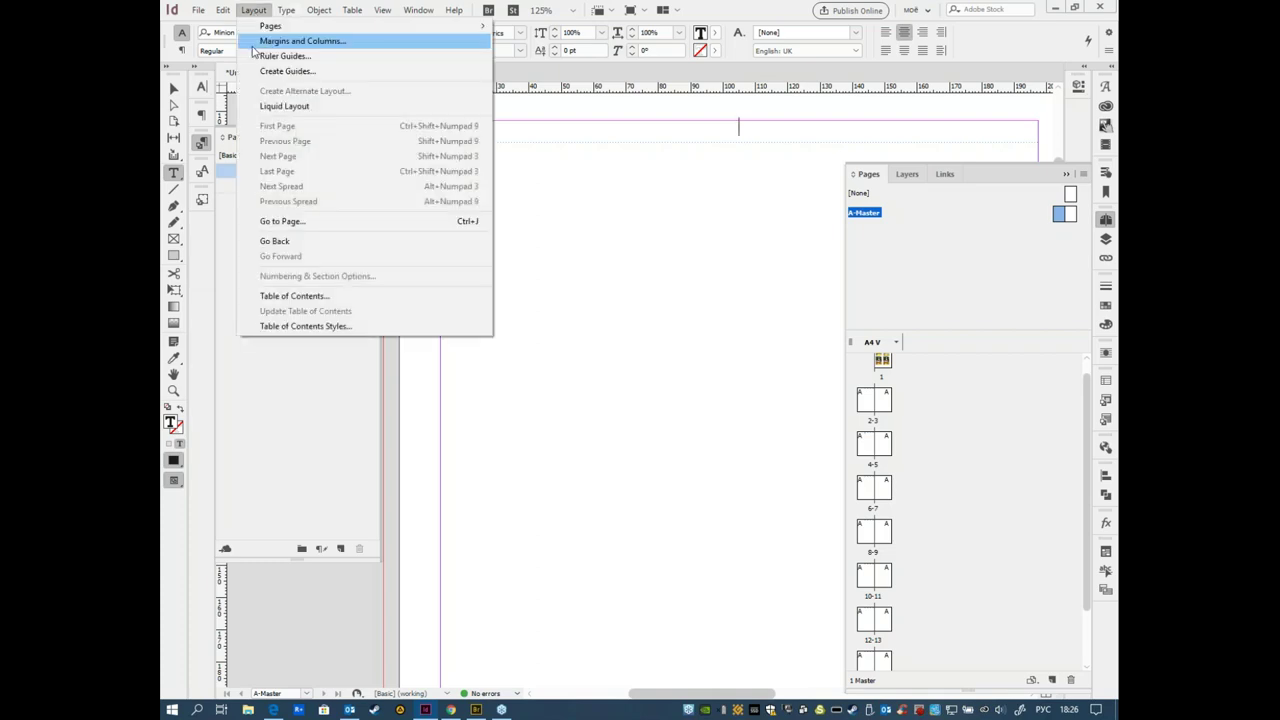
{"action": "left_click", "coordinate": [240, 8]}
{"action": "left_click", "coordinate": [293, 10]}
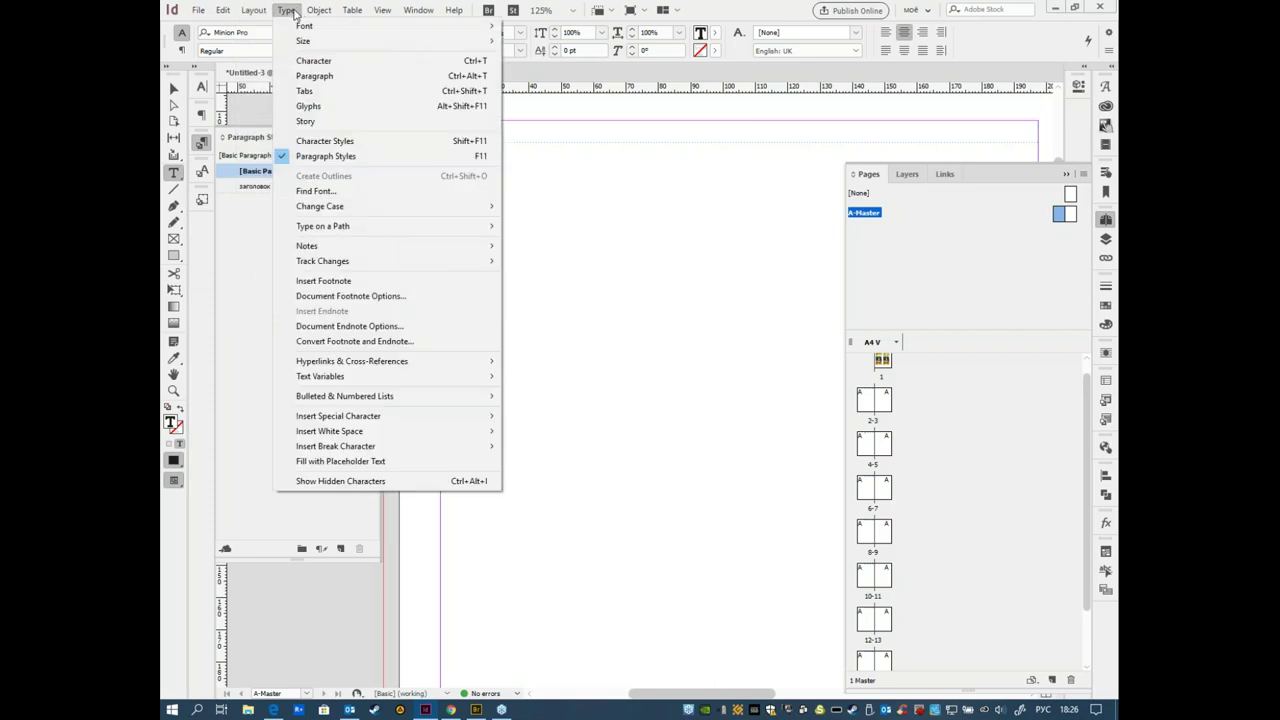
{"action": "mouse_move", "coordinate": [336, 377]}
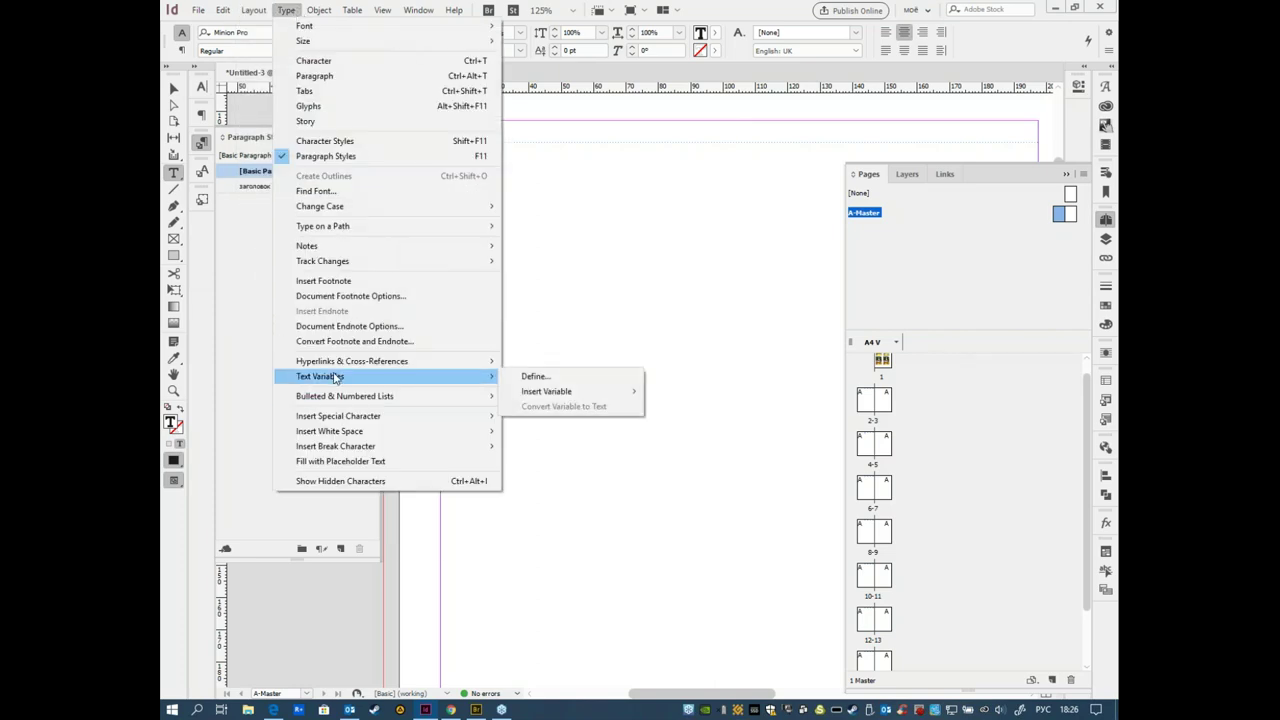
{"action": "left_click", "coordinate": [557, 380]}
{"action": "left_click_drag", "start_coordinate": [709, 243], "coordinate": [569, 167]}
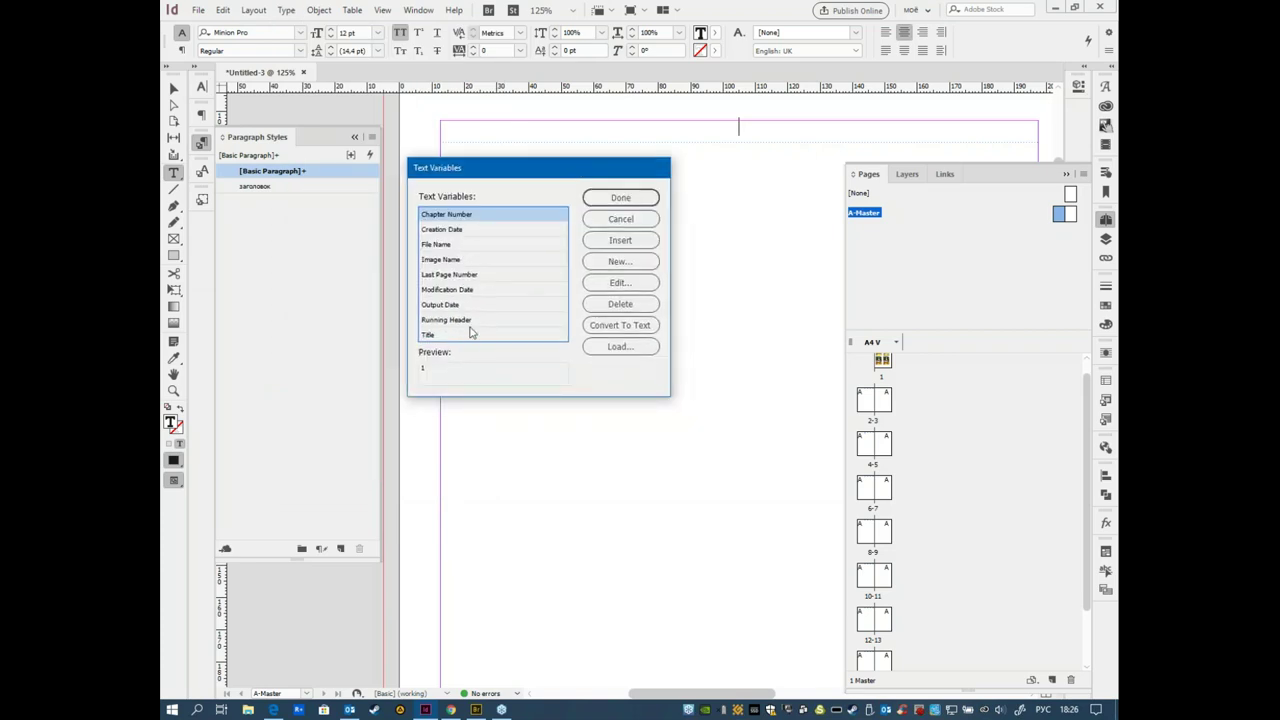
{"action": "left_click", "coordinate": [474, 321]}
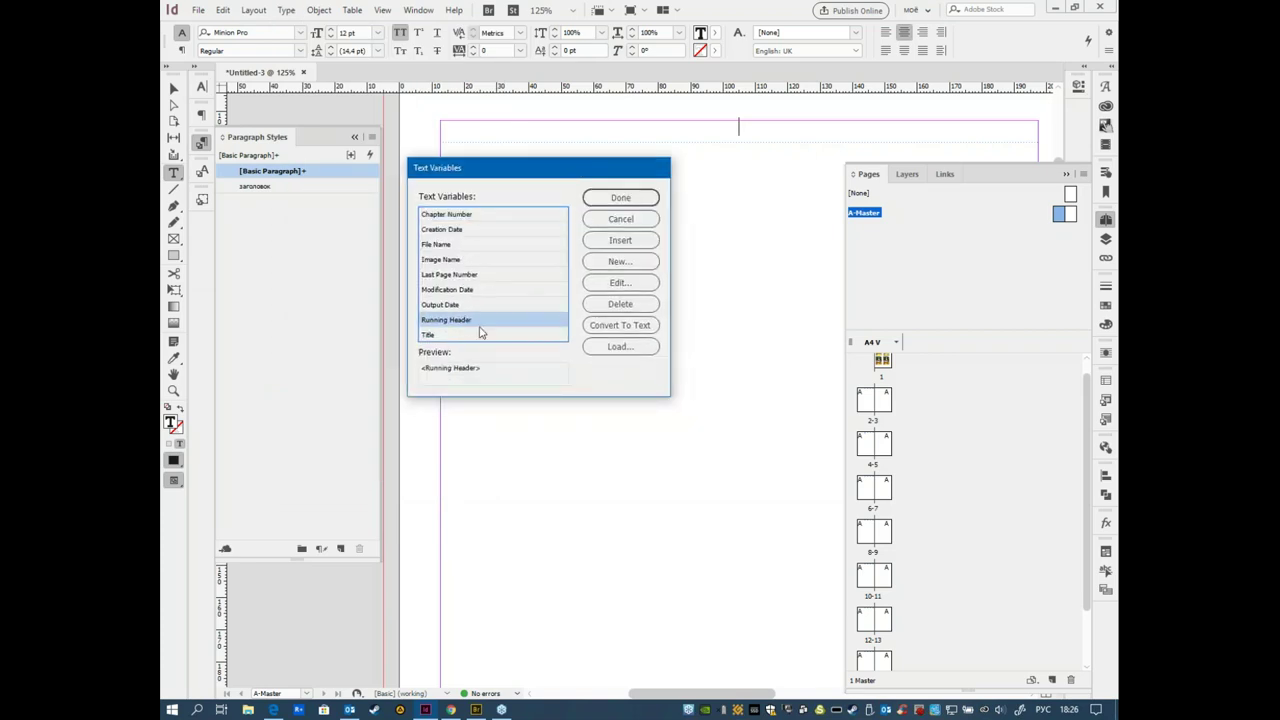
{"action": "left_click", "coordinate": [637, 281]}
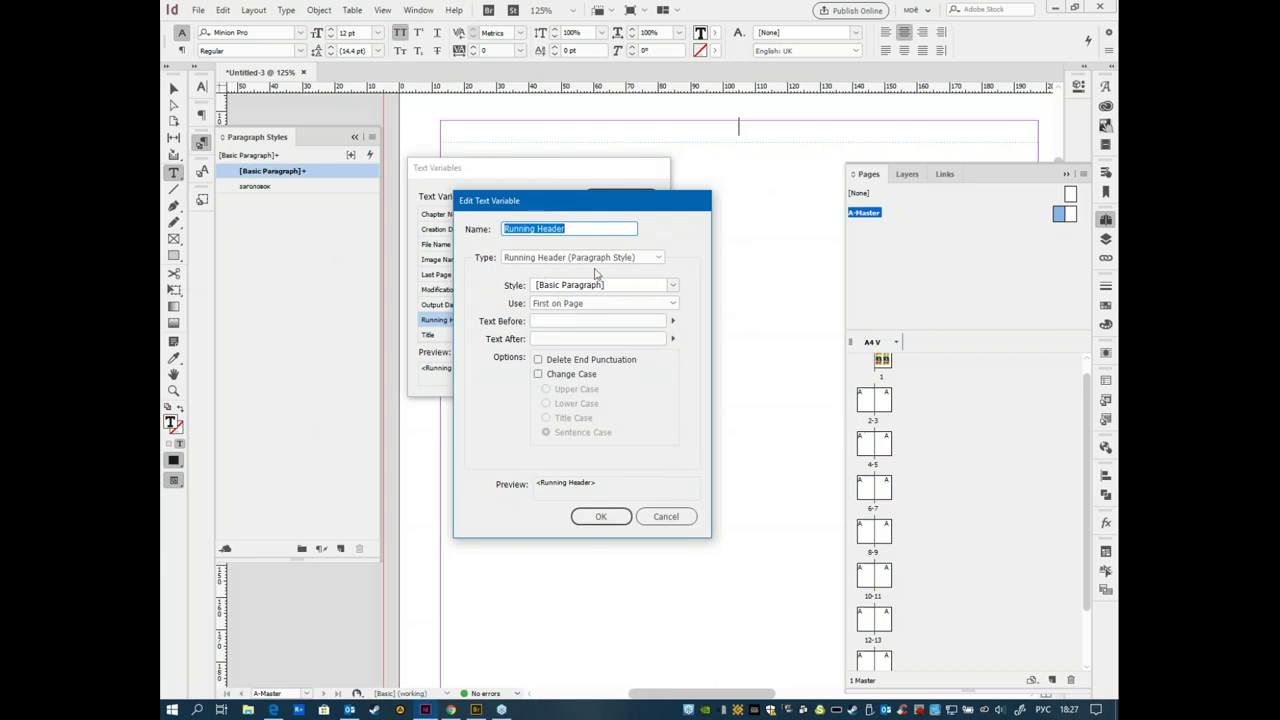
{"action": "left_click", "coordinate": [674, 287]}
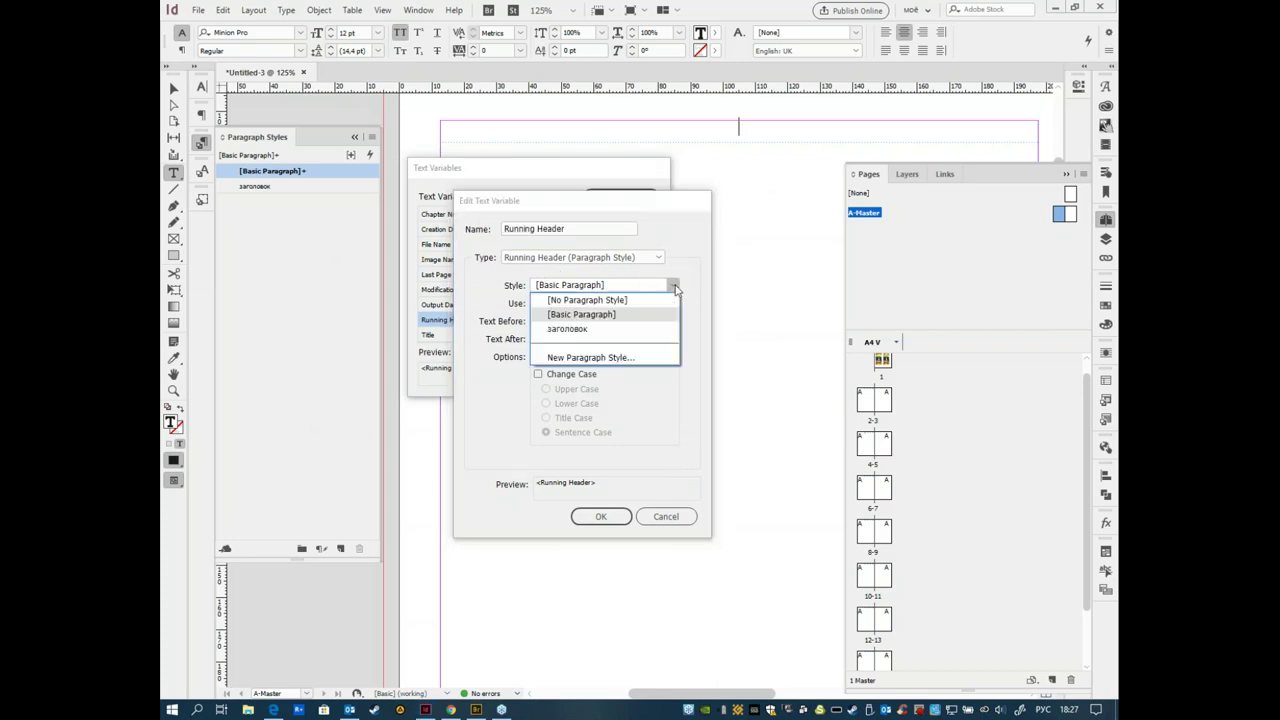
{"action": "left_click", "coordinate": [675, 288]}
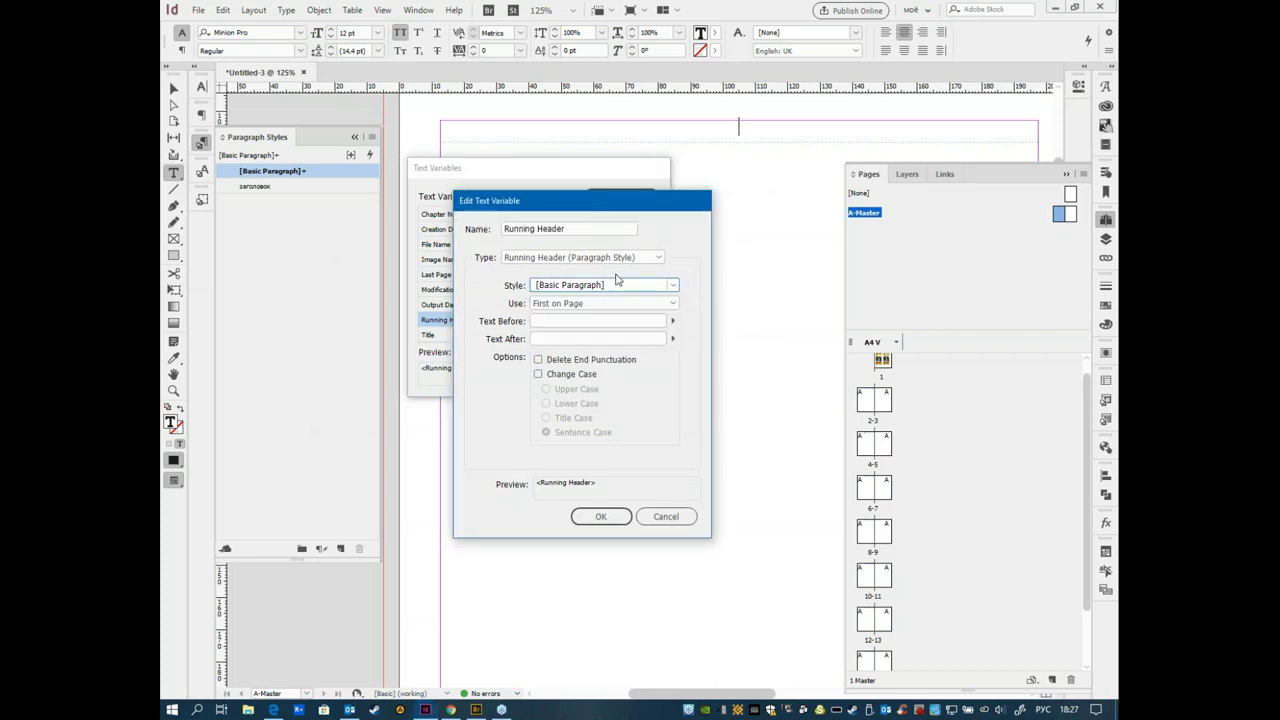
{"action": "left_click", "coordinate": [682, 290]}
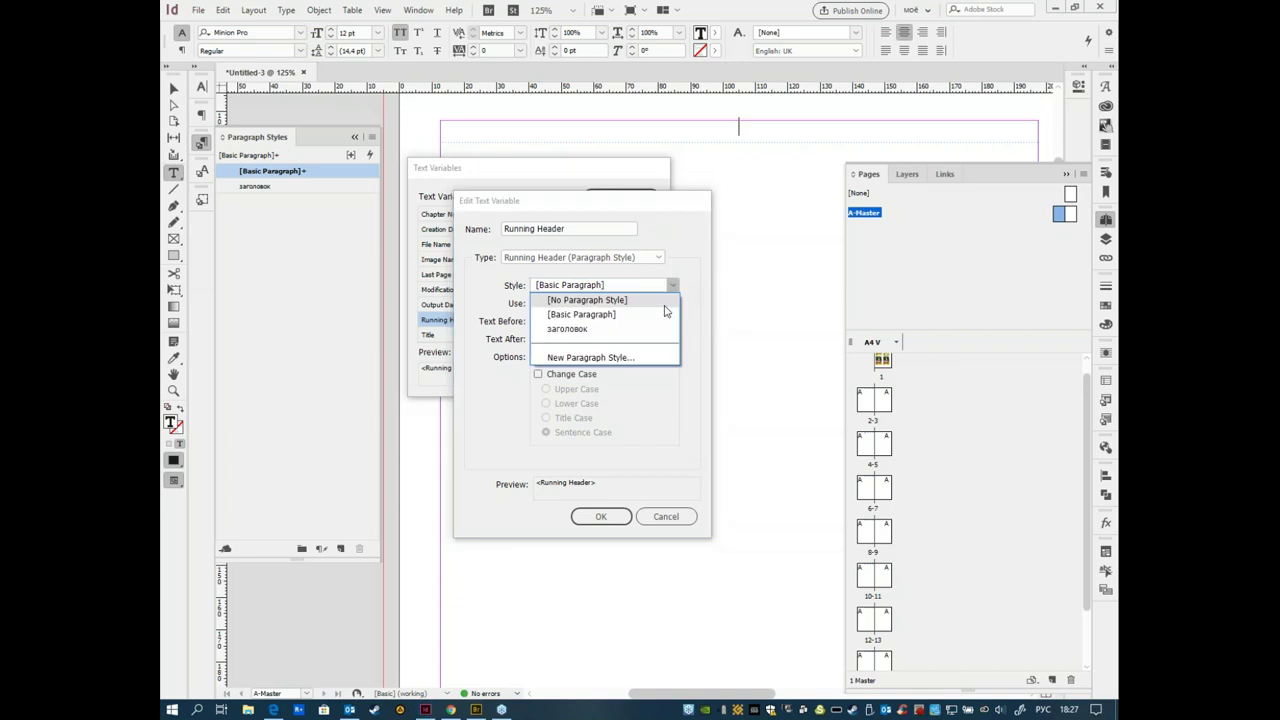
{"action": "left_click", "coordinate": [590, 332]}
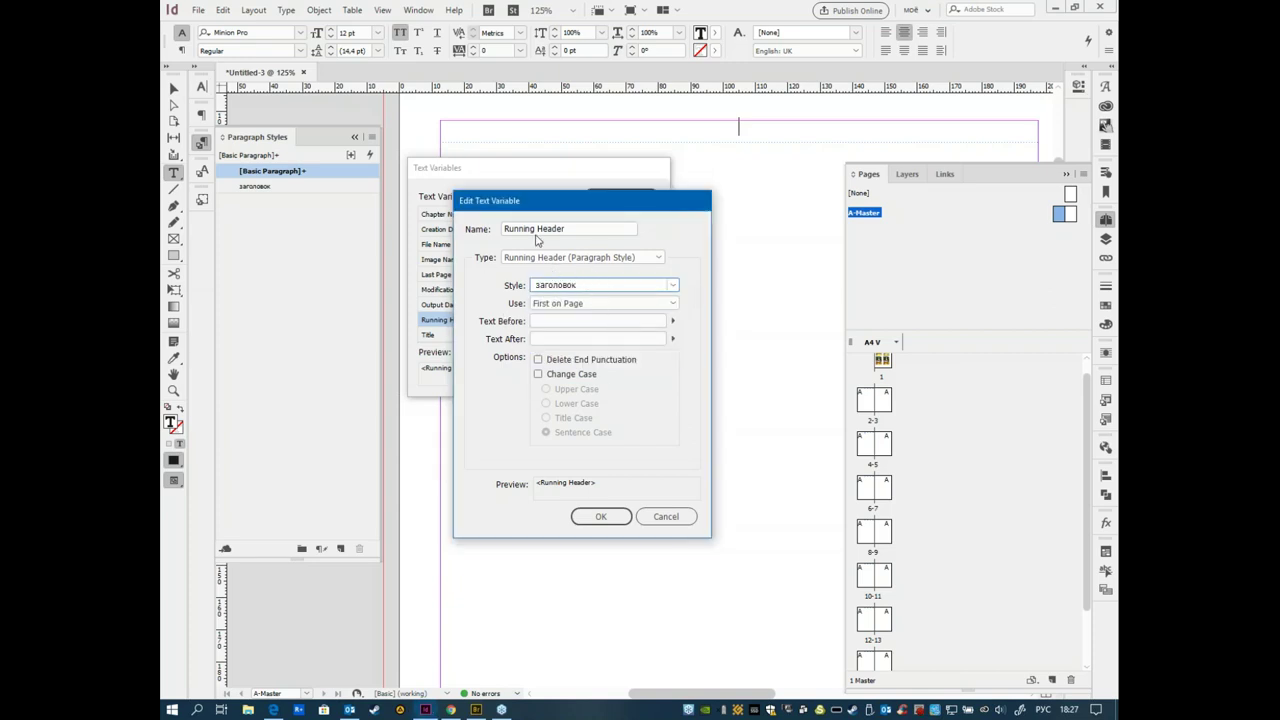
Step: Set the Running Header variable's text before to "= " and text after to " =", and save the definition
{"action": "left_click_drag", "start_coordinate": [576, 228], "coordinate": [453, 260]}
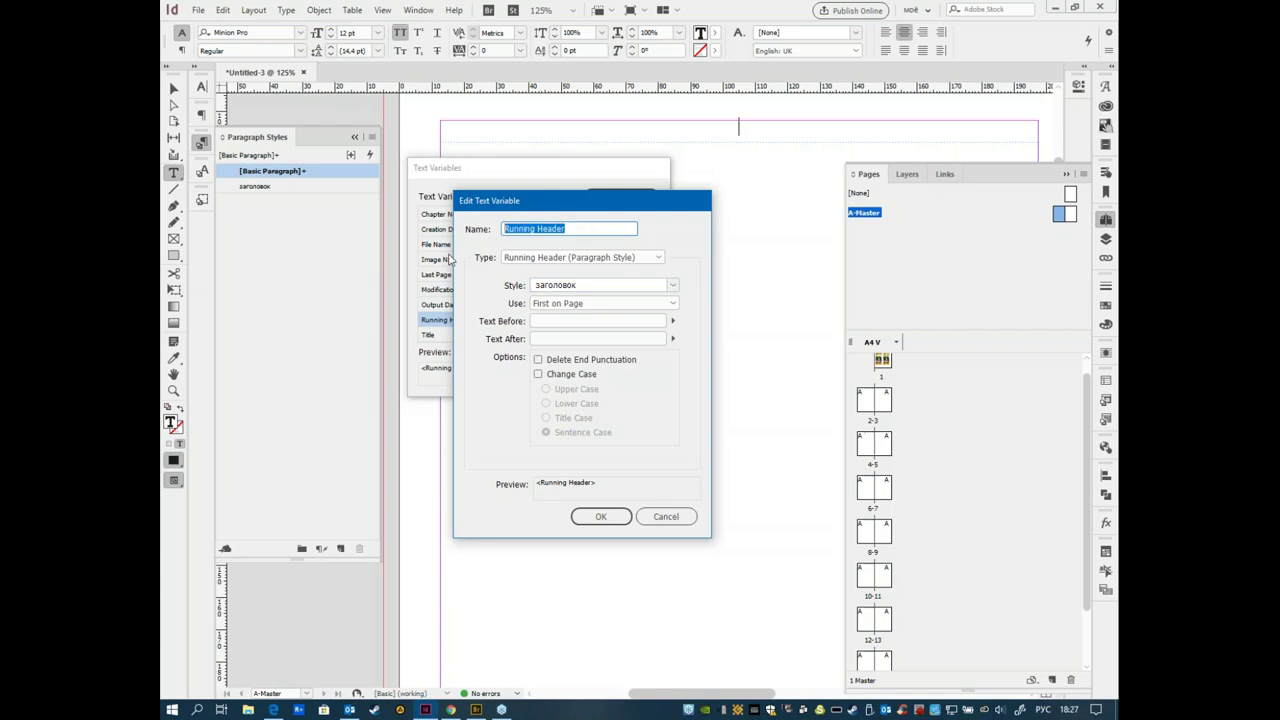
{"action": "left_click", "coordinate": [557, 261]}
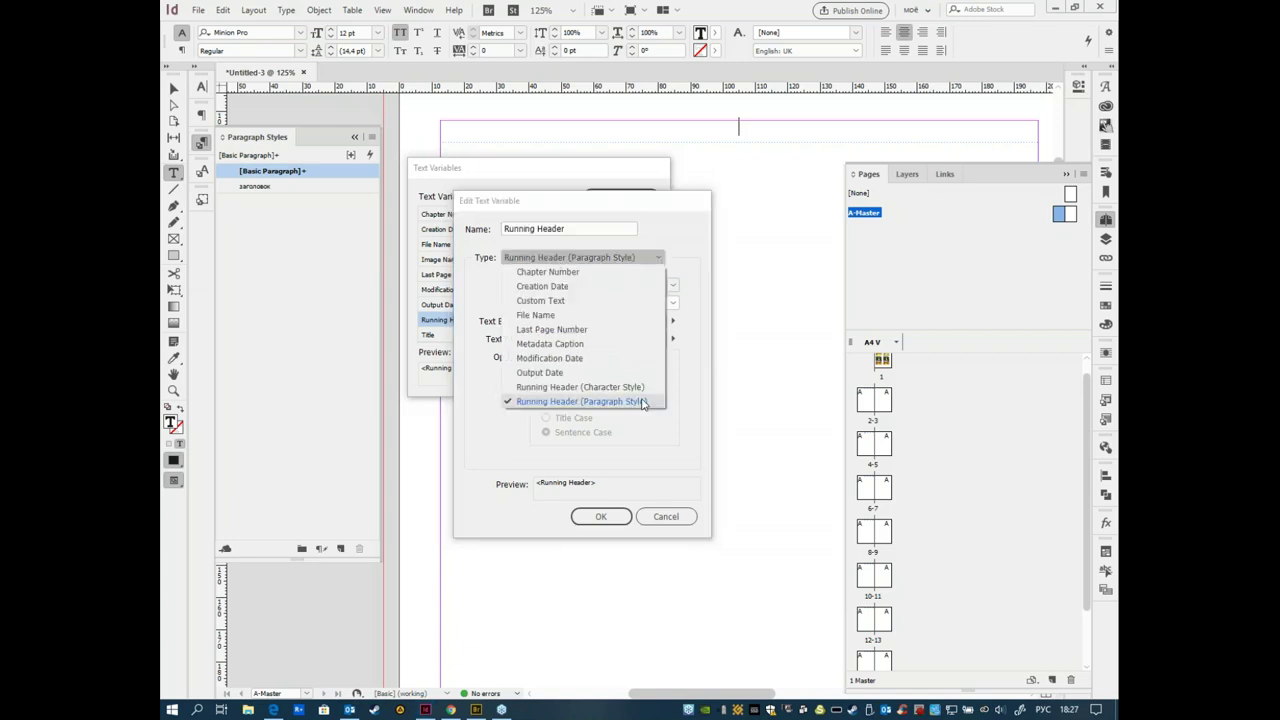
{"action": "left_click", "coordinate": [692, 336]}
{"action": "left_click", "coordinate": [568, 320]}
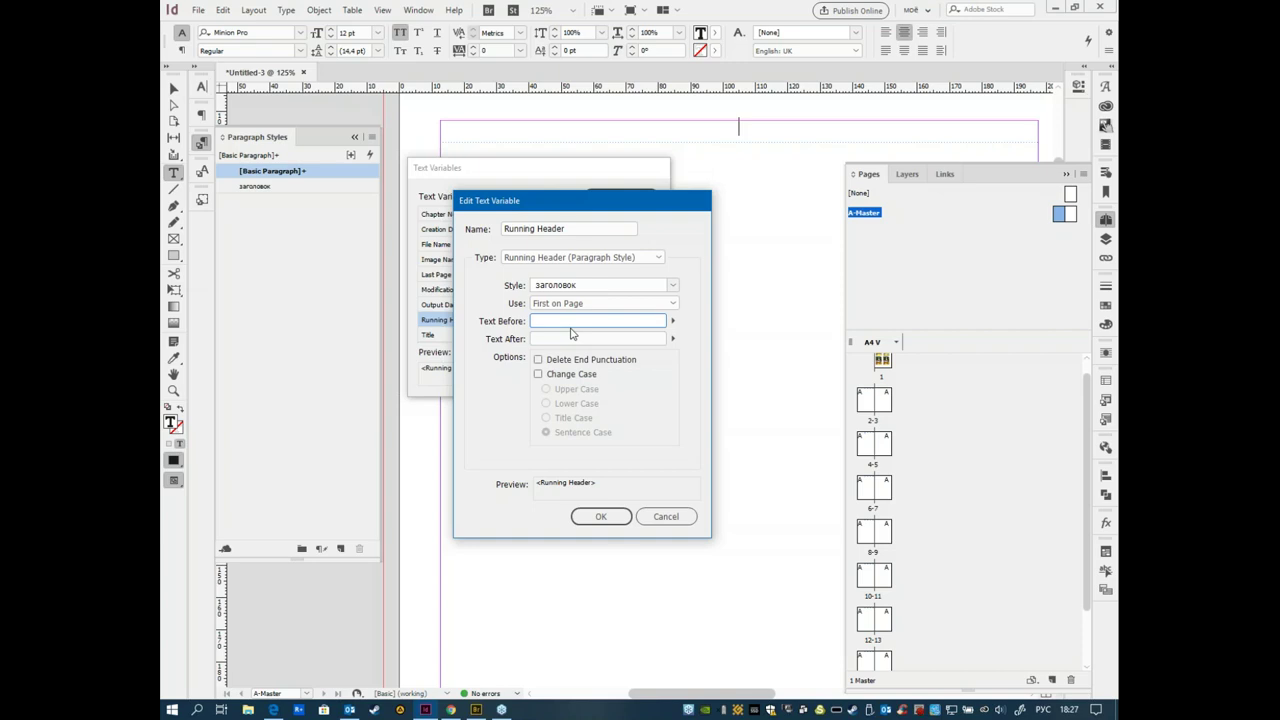
{"action": "type", "text": "-"}
{"action": "key", "text": "BackSpace"}
{"action": "type", "text": "="}
{"action": "left_click", "coordinate": [552, 338]}
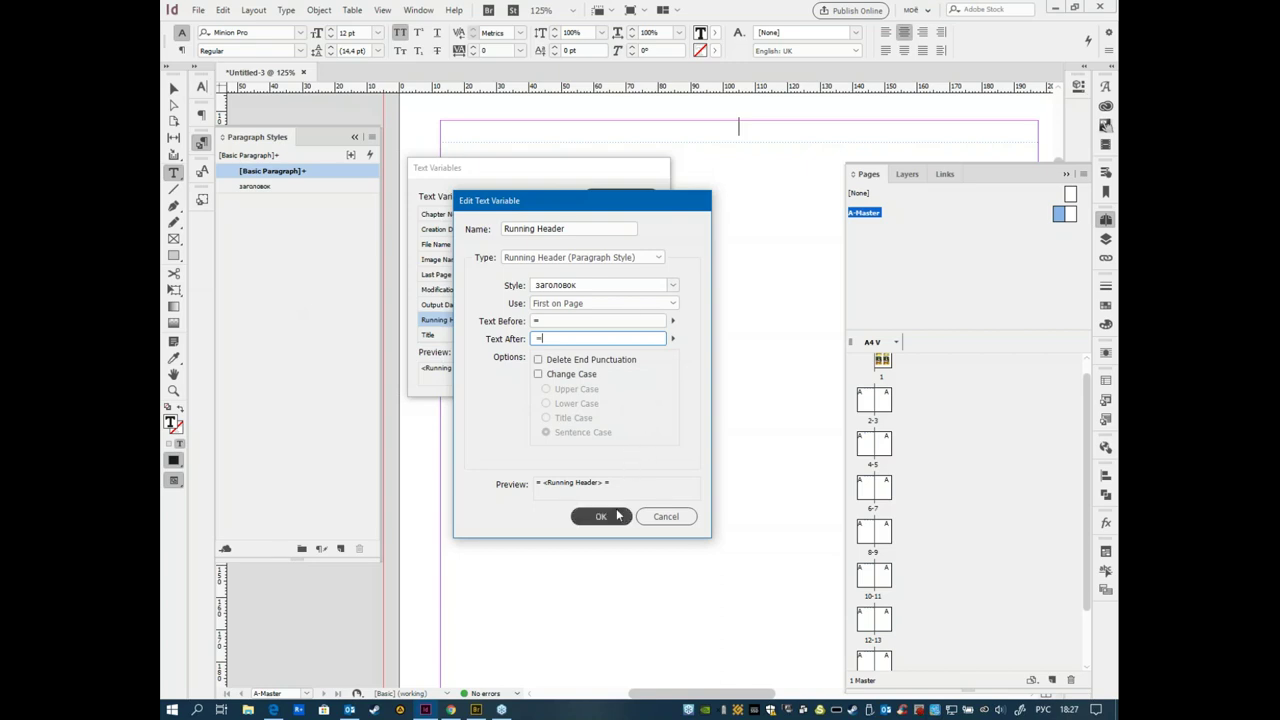
{"action": "left_click", "coordinate": [601, 516]}
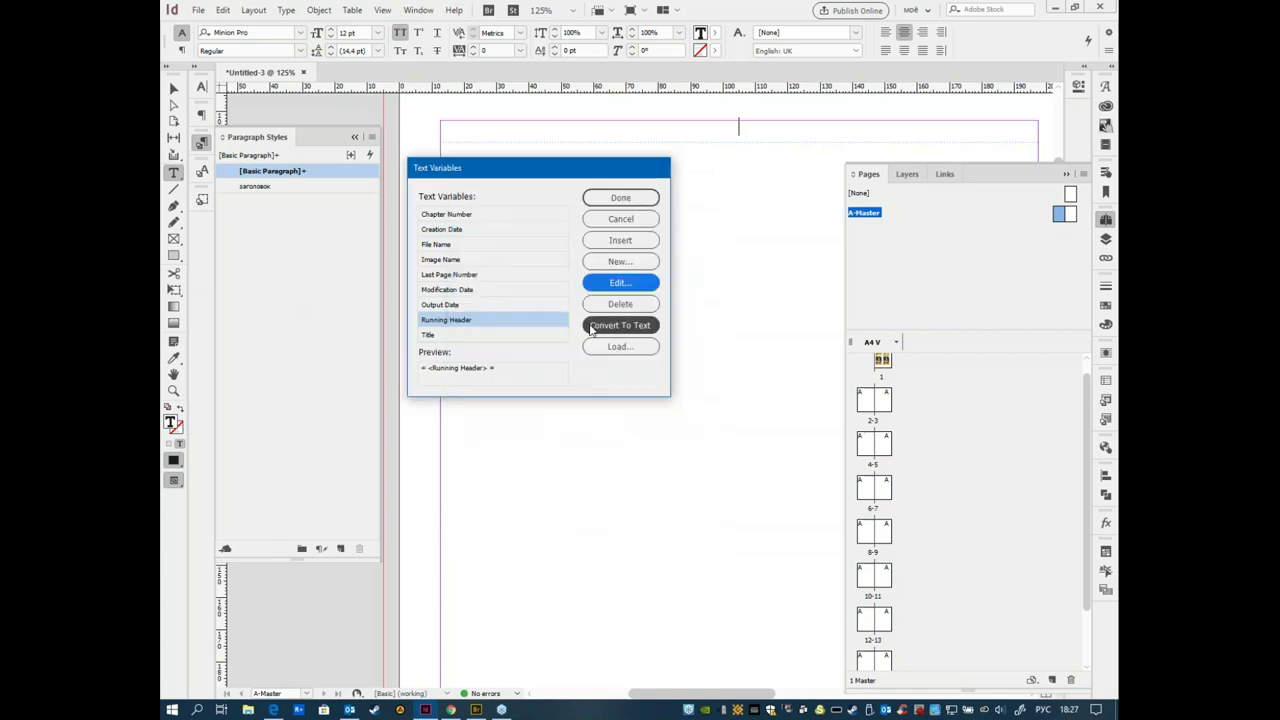
{"action": "left_click", "coordinate": [620, 197]}
Step: Insert the Running Header variable into the text frame at the top of A-Master's left page
{"action": "left_click", "coordinate": [257, 10]}
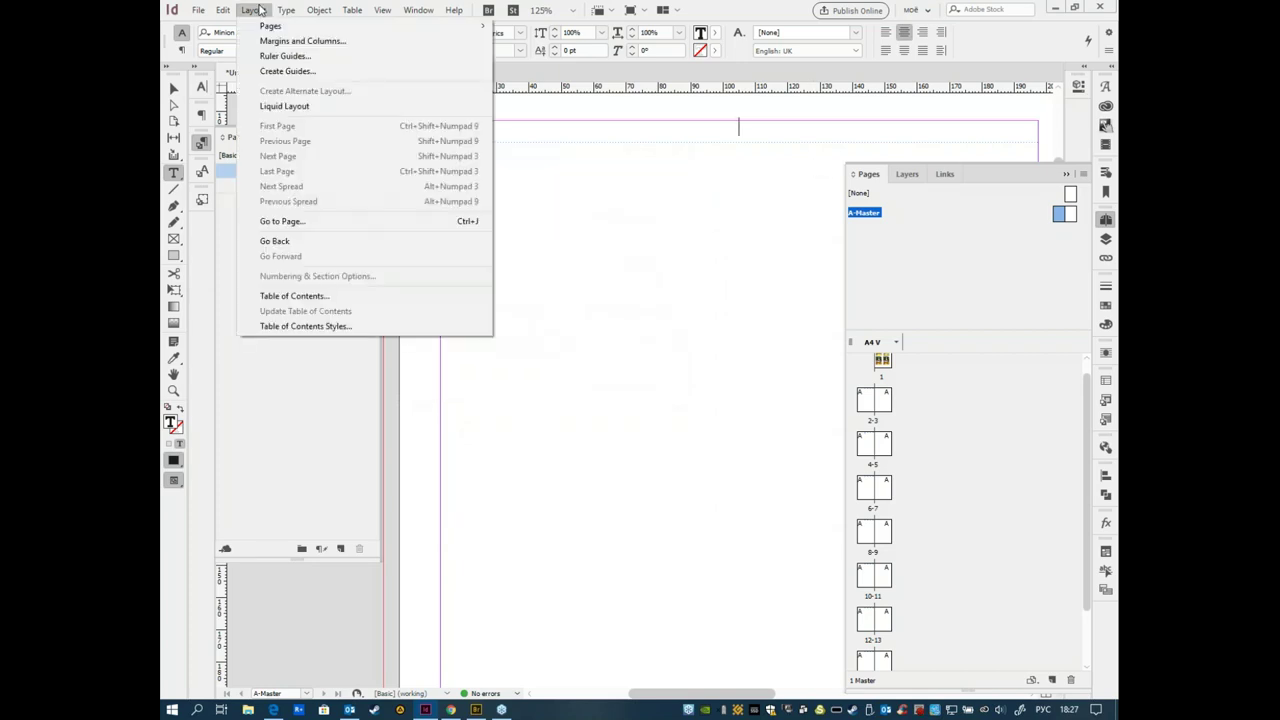
{"action": "mouse_move", "coordinate": [286, 10]}
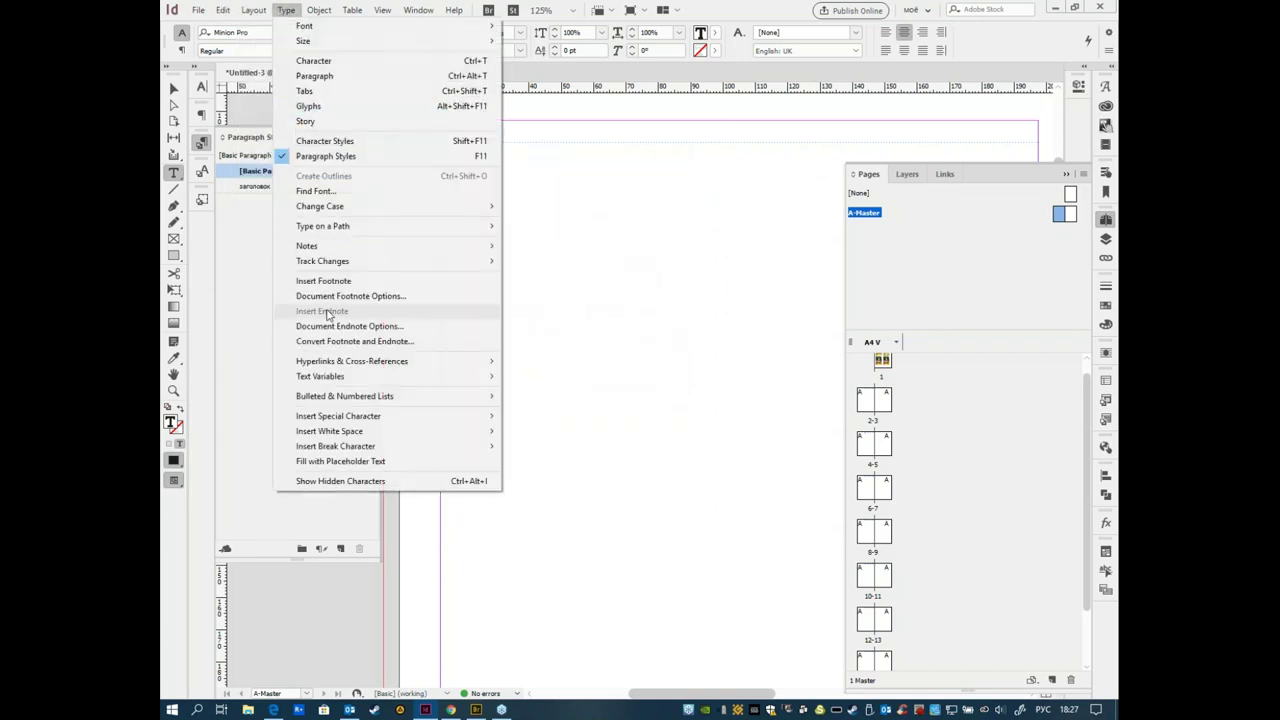
{"action": "mouse_move", "coordinate": [407, 378]}
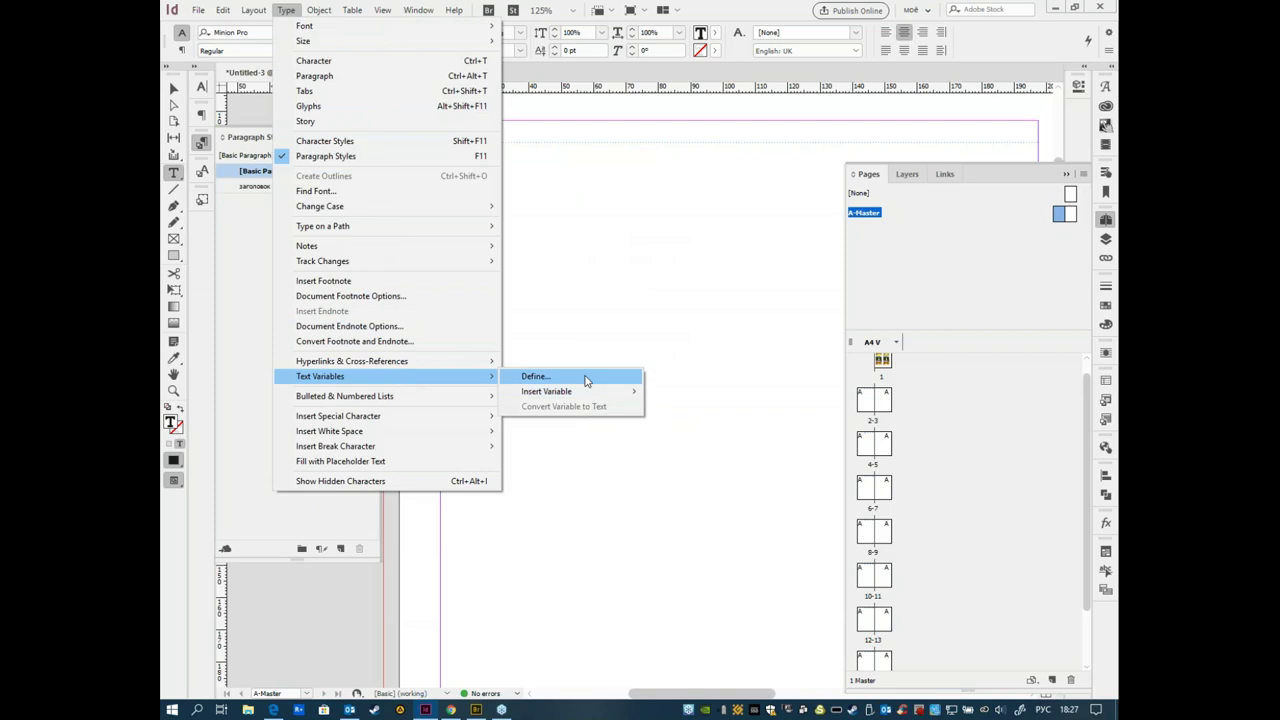
{"action": "mouse_move", "coordinate": [586, 393]}
{"action": "left_click", "coordinate": [700, 497]}
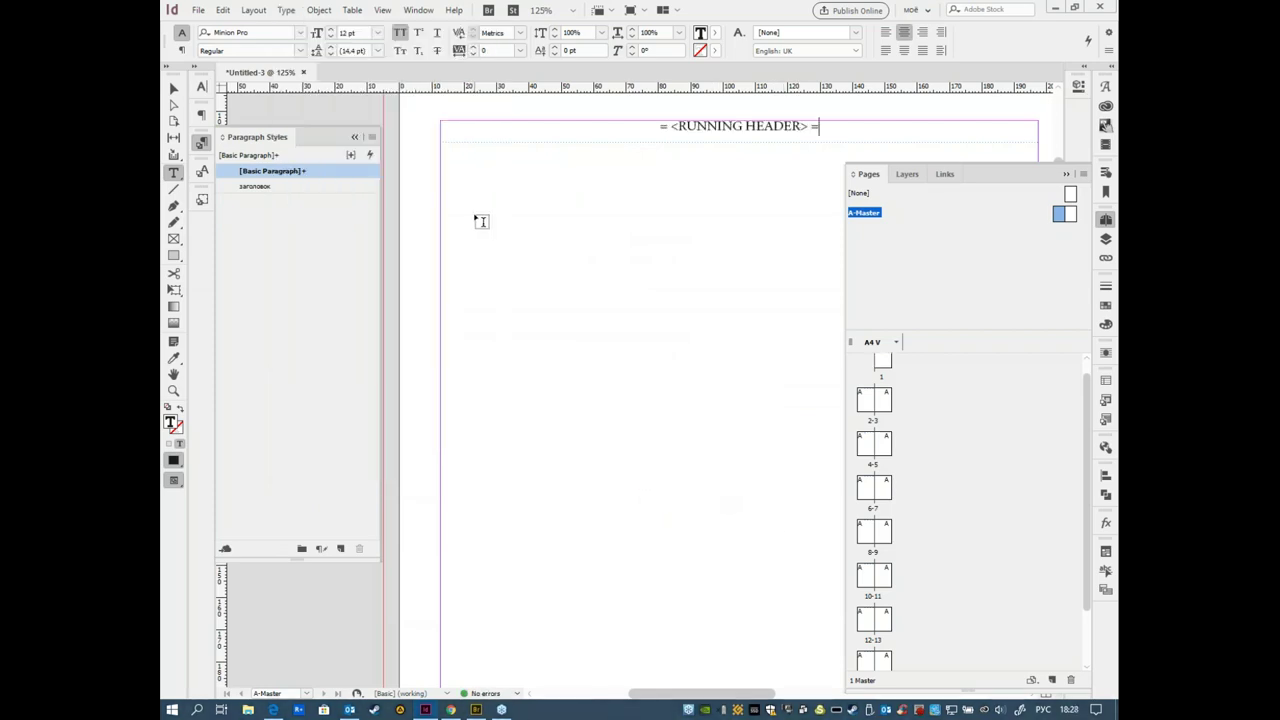
Step: Duplicate A-Master's left-page running header frame to the same position along the top margin of the right master page
{"action": "left_click", "coordinate": [170, 89]}
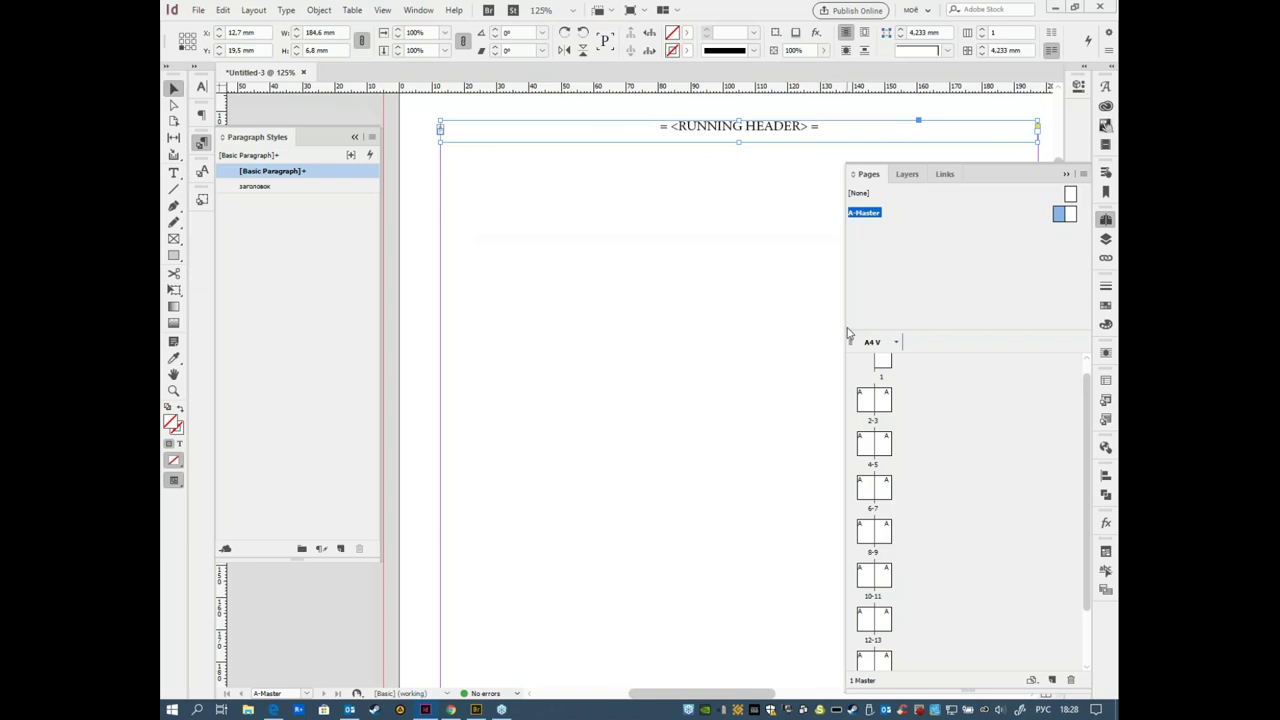
{"action": "key", "text": "ctrl+minus"}
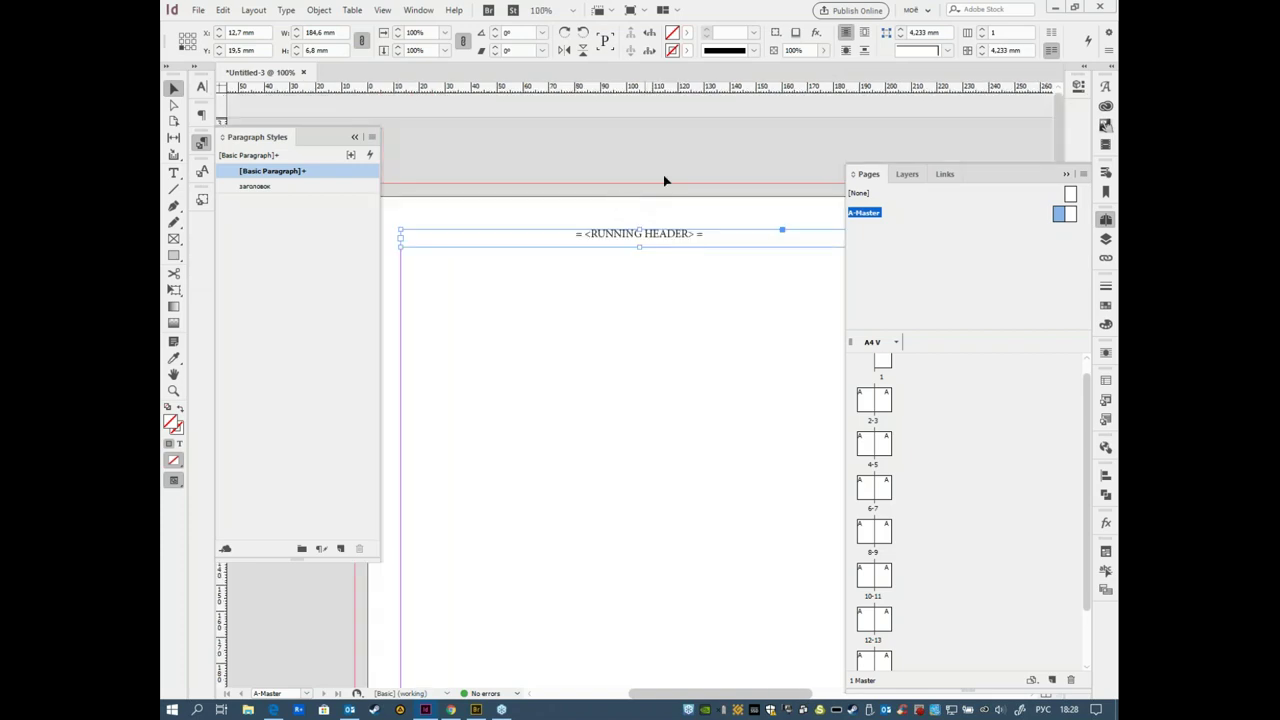
{"action": "left_click_drag", "start_coordinate": [368, 135], "coordinate": [893, 138]}
{"action": "left_click", "coordinate": [676, 232]}
{"action": "left_click_drag", "start_coordinate": [676, 233], "coordinate": [491, 171]}
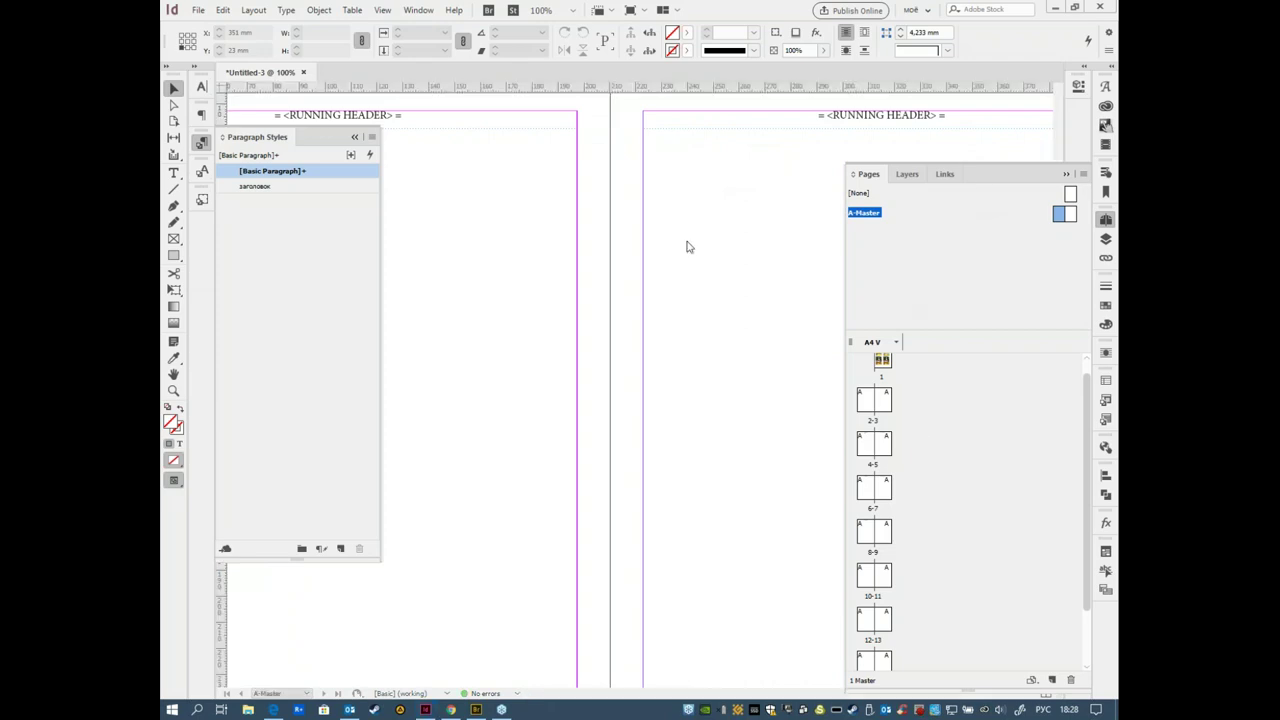
Step: Go to page 1, then examine the running headers on the spreads from pages 2-3 through 6-7
{"action": "mouse_move", "coordinate": [900, 377]}
{"action": "left_mouse_down"}
{"action": "mouse_move", "coordinate": [912, 396]}
{"action": "mouse_move", "coordinate": [881, 371]}
{"action": "left_mouse_up"}
{"action": "double_click", "coordinate": [881, 371]}
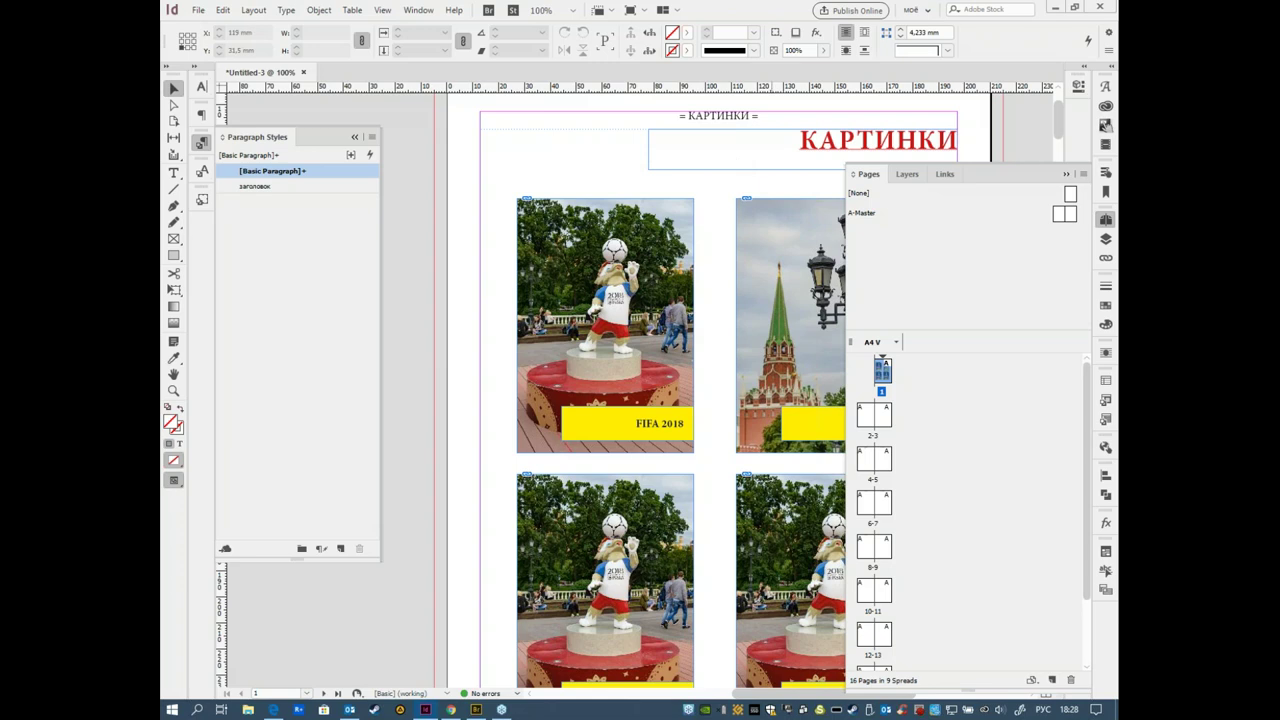
{"action": "double_click", "coordinate": [866, 418]}
{"action": "scroll", "coordinate": [611, 123], "scroll_direction": "right", "scroll_amount": 5}
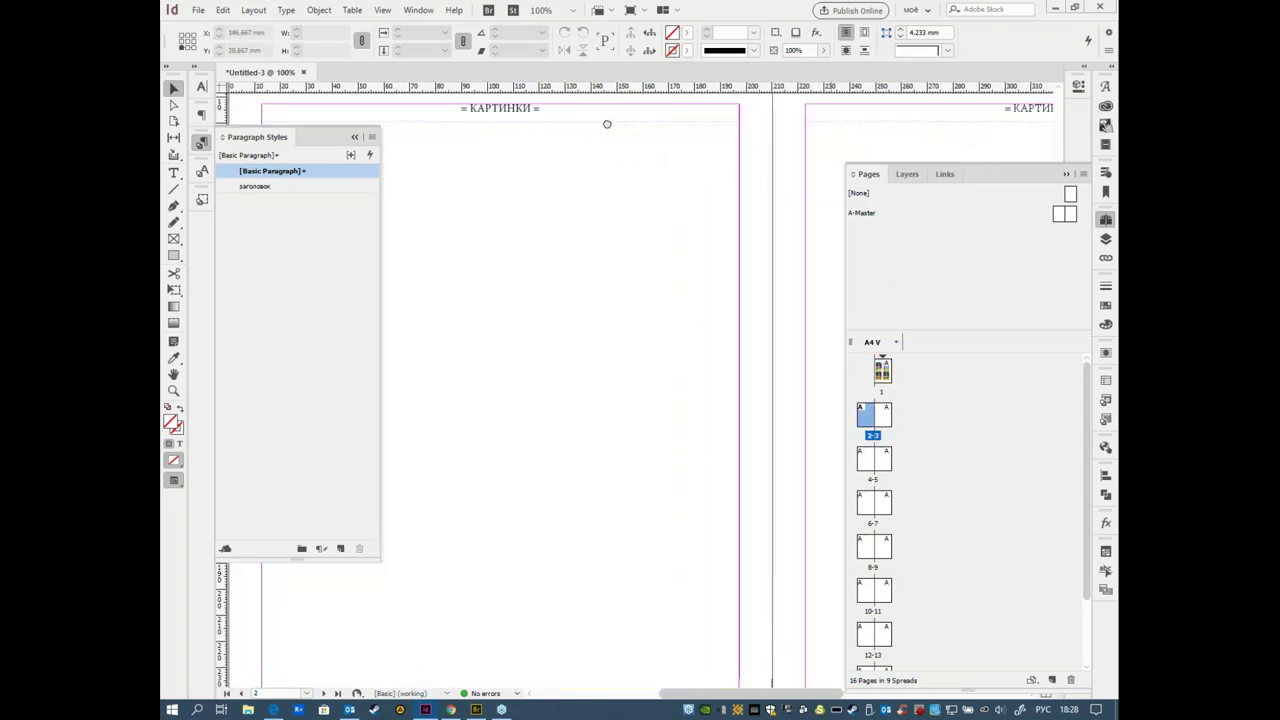
{"action": "scroll", "coordinate": [684, 434], "scroll_direction": "down", "scroll_amount": 1}
{"action": "scroll", "coordinate": [685, 435], "scroll_direction": "down", "scroll_amount": 8}
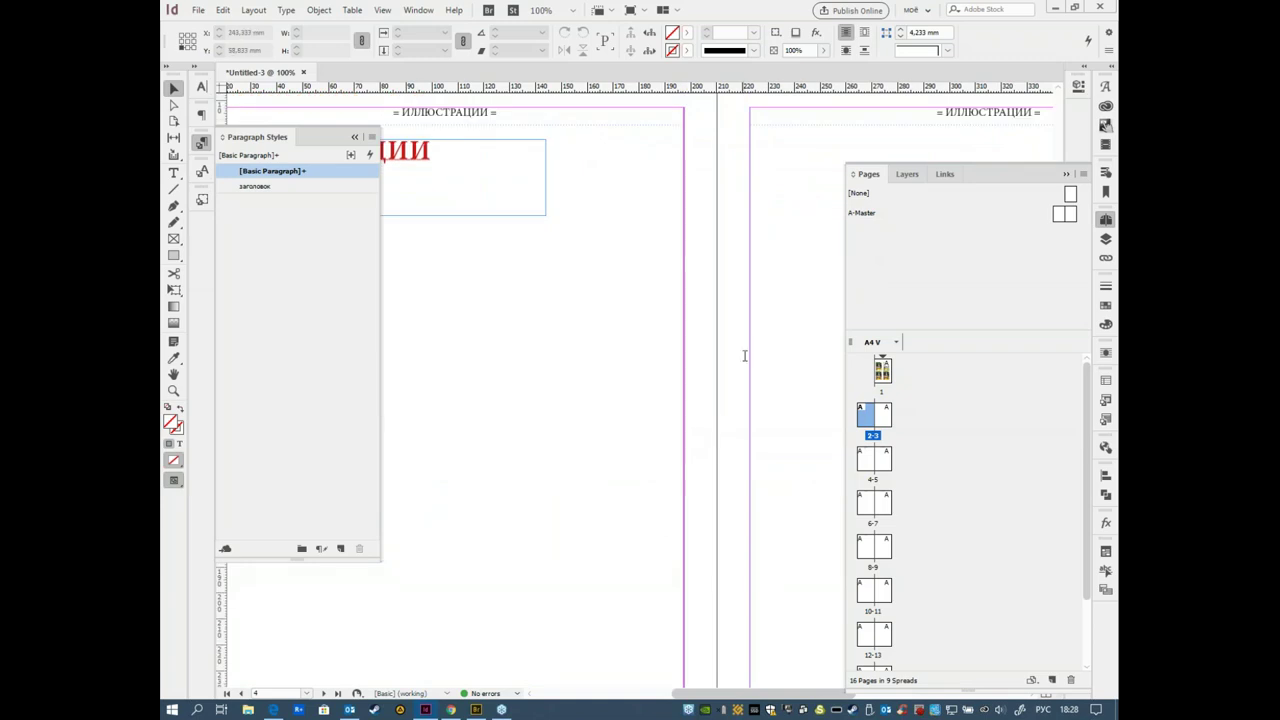
{"action": "scroll", "coordinate": [695, 446], "scroll_direction": "down", "scroll_amount": 8}
{"action": "scroll", "coordinate": [698, 445], "scroll_direction": "down", "scroll_amount": 8}
{"action": "scroll", "coordinate": [698, 445], "scroll_direction": "down", "scroll_amount": 1}
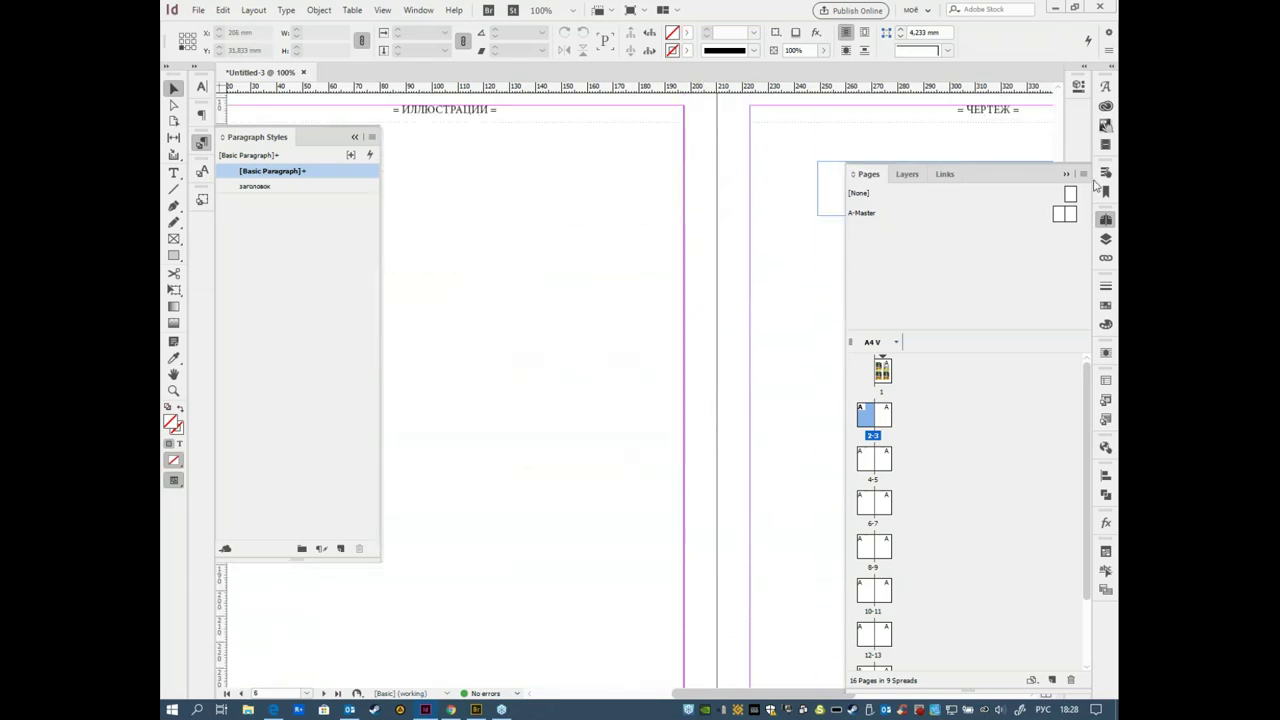
Step: Collapse the Pages panel and examine the running headers on the remaining spreads through page 15
{"action": "left_click", "coordinate": [1105, 221]}
{"action": "left_click_drag", "start_coordinate": [904, 360], "coordinate": [917, 456]}
{"action": "scroll", "coordinate": [917, 456], "scroll_direction": "down", "scroll_amount": 6}
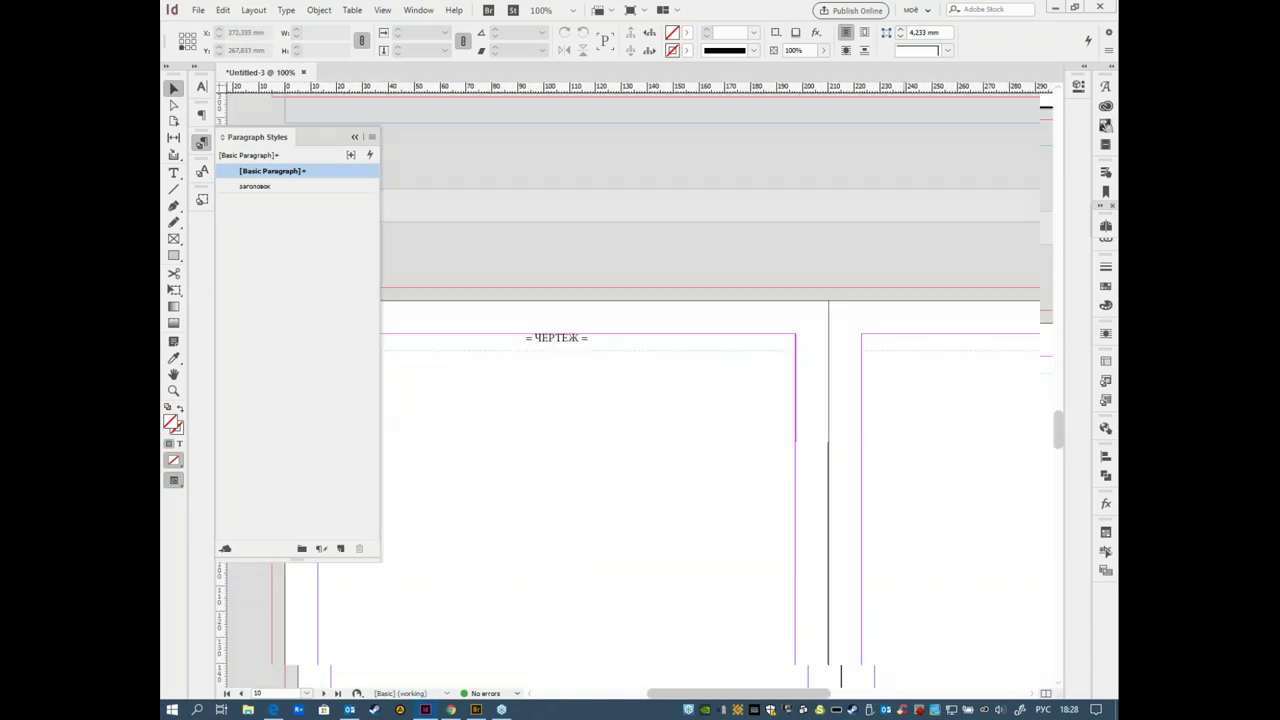
{"action": "scroll", "coordinate": [775, 280], "scroll_direction": "right", "scroll_amount": 2}
{"action": "scroll", "coordinate": [877, 500], "scroll_direction": "down", "scroll_amount": 8}
{"action": "scroll", "coordinate": [930, 493], "scroll_direction": "down", "scroll_amount": 6}
{"action": "scroll", "coordinate": [930, 493], "scroll_direction": "left", "scroll_amount": 1}
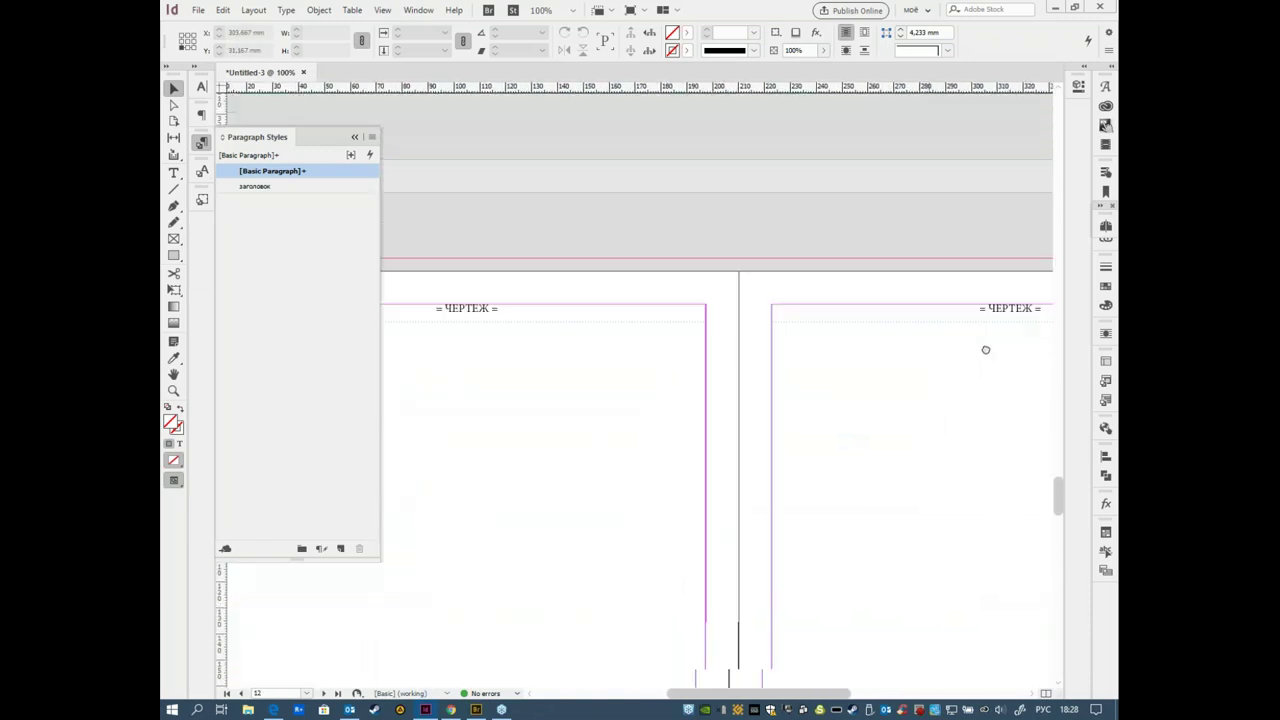
{"action": "scroll", "coordinate": [934, 480], "scroll_direction": "down", "scroll_amount": 10}
{"action": "scroll", "coordinate": [966, 506], "scroll_direction": "up", "scroll_amount": 10}
{"action": "scroll", "coordinate": [920, 345], "scroll_direction": "down", "scroll_amount": 6}
{"action": "scroll", "coordinate": [920, 345], "scroll_direction": "right", "scroll_amount": 1}
{"action": "scroll", "coordinate": [900, 420], "scroll_direction": "down", "scroll_amount": 10}
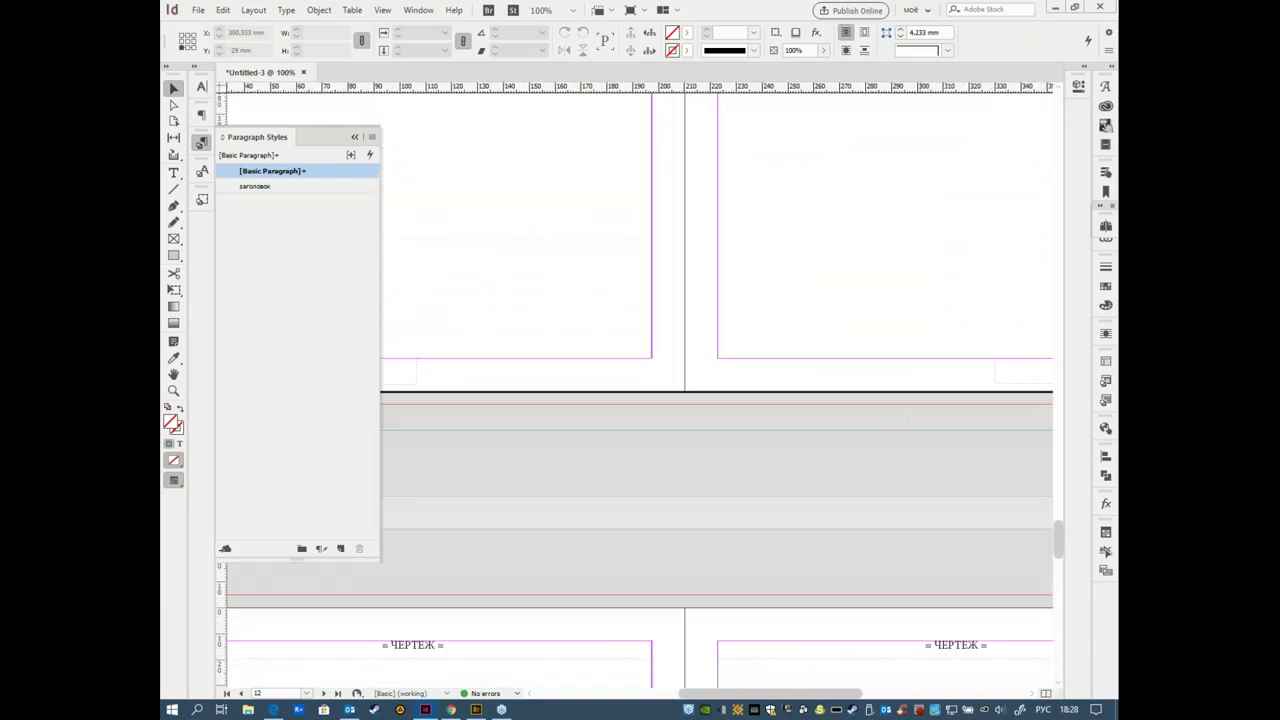
{"action": "scroll", "coordinate": [908, 337], "scroll_direction": "right", "scroll_amount": 2}
{"action": "scroll", "coordinate": [926, 452], "scroll_direction": "left", "scroll_amount": 1}
{"action": "scroll", "coordinate": [931, 443], "scroll_direction": "left", "scroll_amount": 1}
{"action": "scroll", "coordinate": [926, 371], "scroll_direction": "down", "scroll_amount": 10}
{"action": "scroll", "coordinate": [894, 340], "scroll_direction": "left", "scroll_amount": 2}
{"action": "scroll", "coordinate": [900, 243], "scroll_direction": "up", "scroll_amount": 8}
{"action": "scroll", "coordinate": [859, 270], "scroll_direction": "right", "scroll_amount": 2}
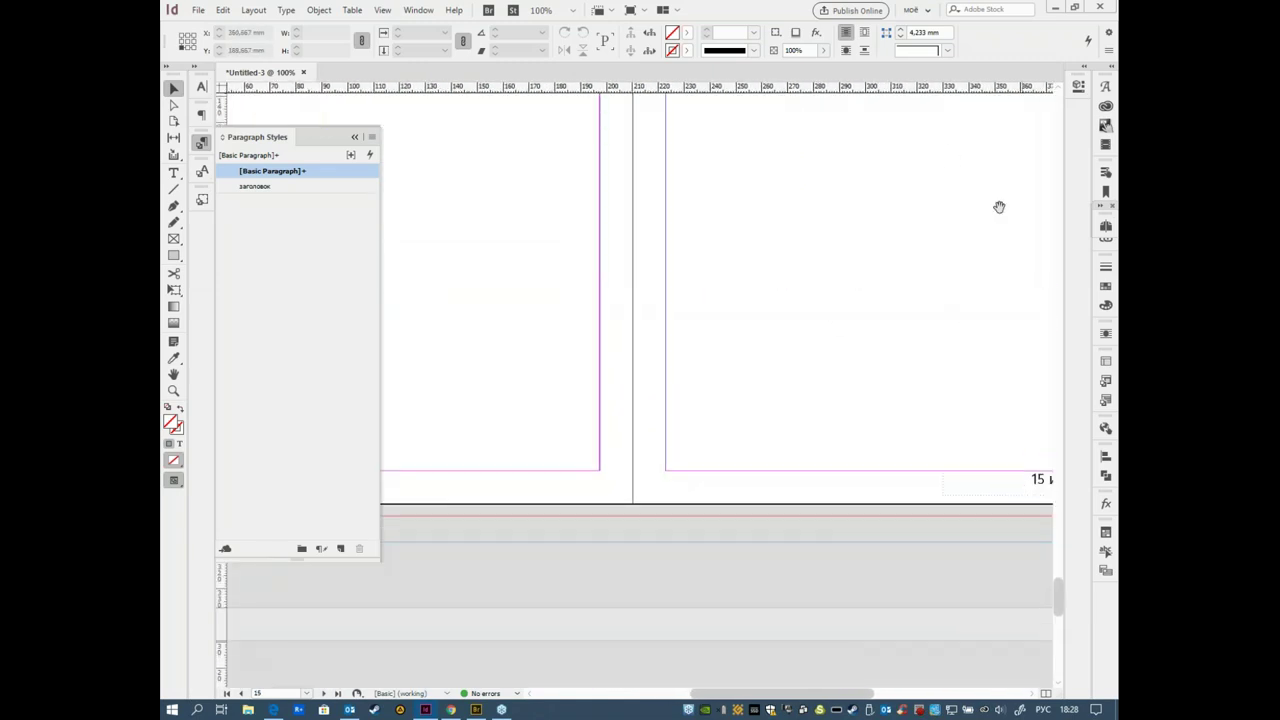
Step: On page 13, draw a text frame about 150 mm wide against the outer margin, enter "Формы" and apply the "заголовок" paragraph style
{"action": "scroll", "coordinate": [863, 380], "scroll_direction": "right", "scroll_amount": 2}
{"action": "scroll", "coordinate": [863, 380], "scroll_direction": "up", "scroll_amount": 2}
{"action": "scroll", "coordinate": [950, 430], "scroll_direction": "down", "scroll_amount": 6}
{"action": "scroll", "coordinate": [929, 591], "scroll_direction": "up", "scroll_amount": 8}
{"action": "scroll", "coordinate": [831, 454], "scroll_direction": "right", "scroll_amount": 2}
{"action": "scroll", "coordinate": [677, 329], "scroll_direction": "right", "scroll_amount": 2}
{"action": "scroll", "coordinate": [787, 257], "scroll_direction": "left", "scroll_amount": 1}
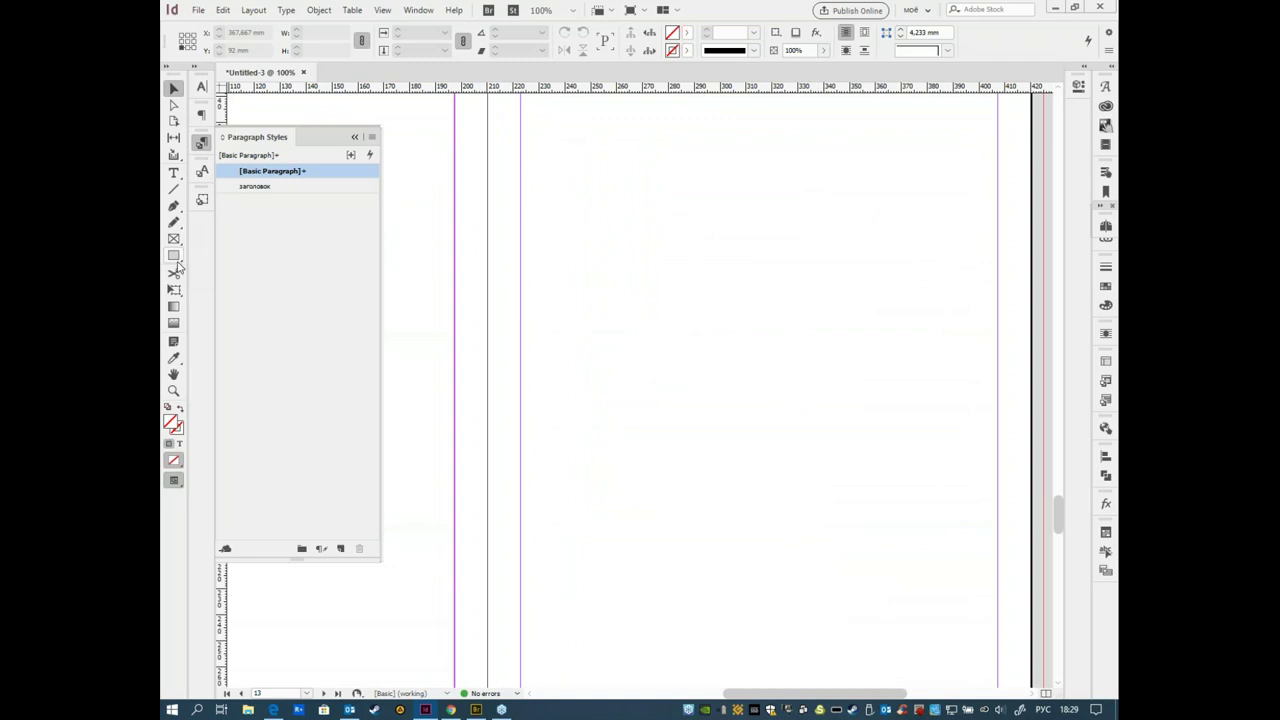
{"action": "left_click", "coordinate": [173, 173]}
{"action": "left_click_drag", "start_coordinate": [997, 144], "coordinate": [611, 210]}
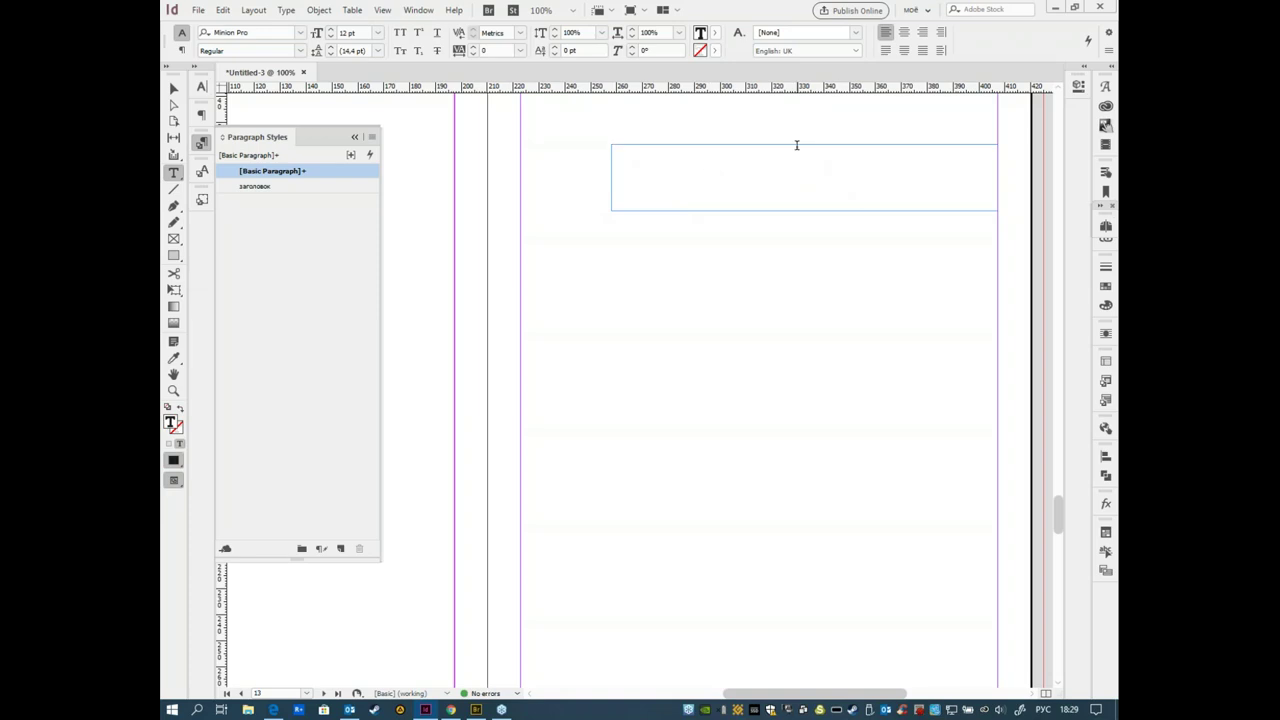
{"action": "type", "text": "Формы"}
{"action": "left_click", "coordinate": [252, 188]}
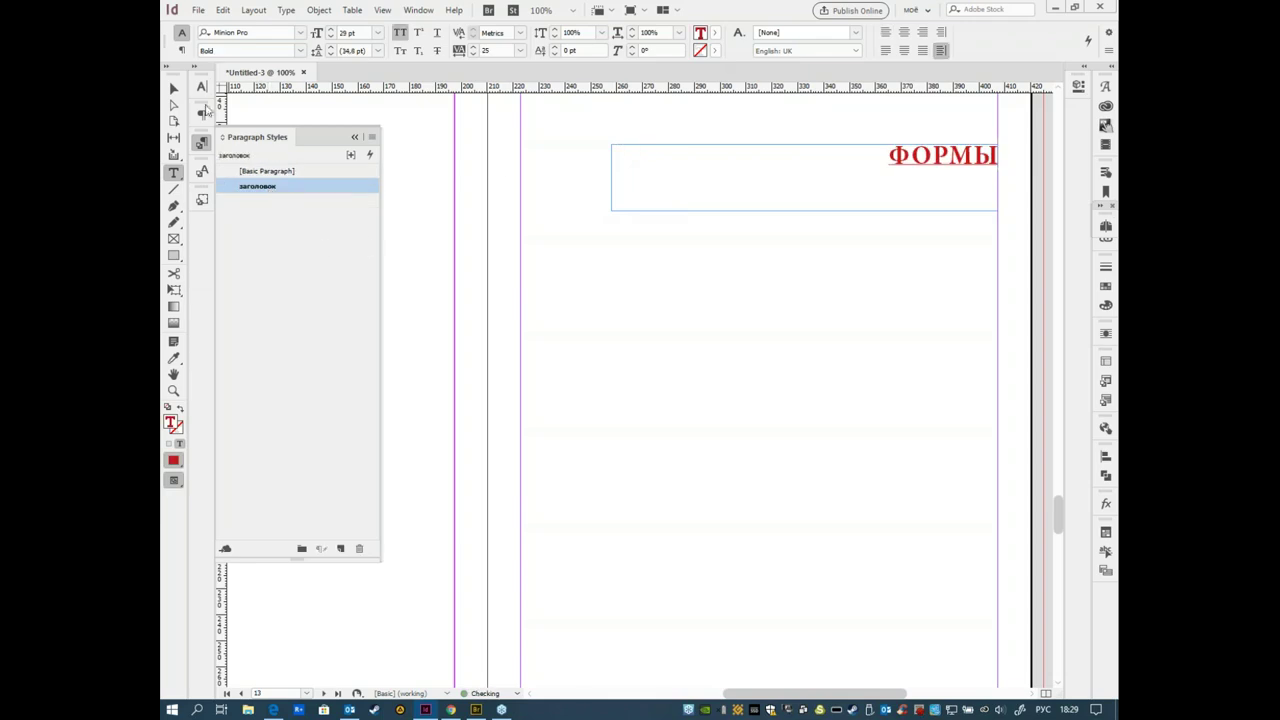
{"action": "key", "text": "Escape"}
{"action": "left_click", "coordinate": [652, 295]}
{"action": "scroll", "coordinate": [700, 320], "scroll_direction": "up", "scroll_amount": 2}
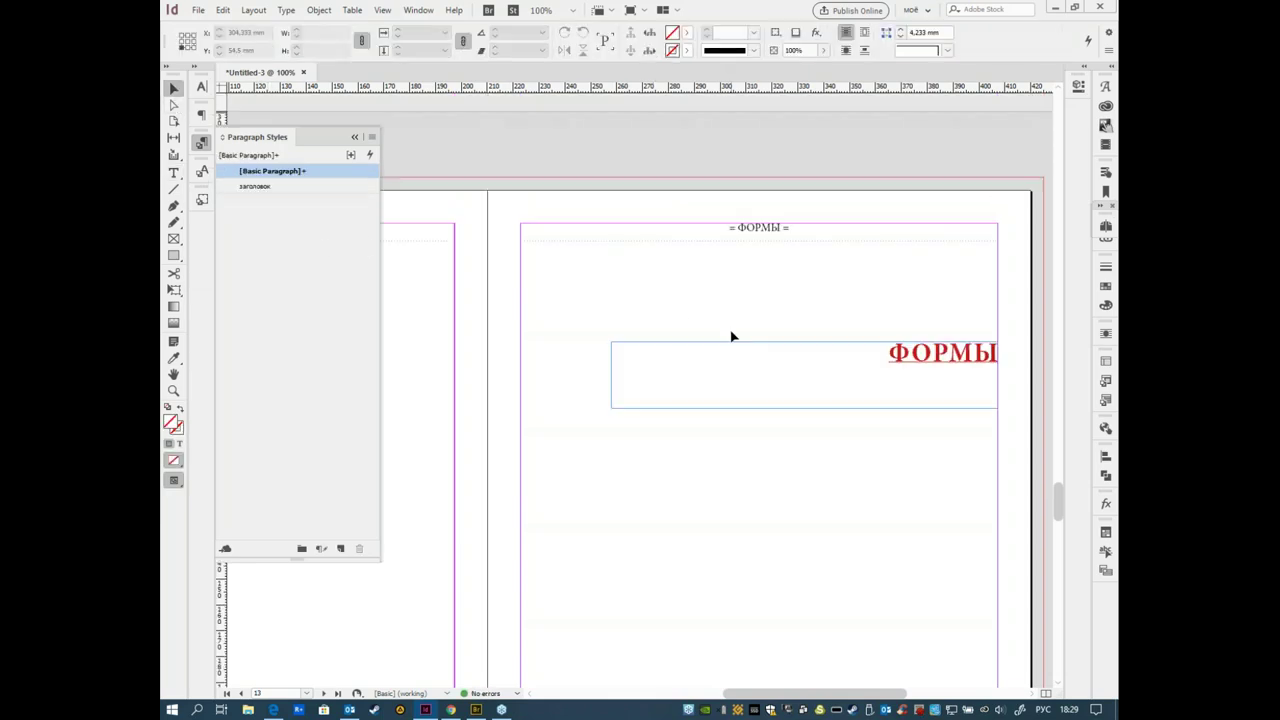
Step: Compare the running headers on pages 12 and 13 and the following spread with the heading on page 13
{"action": "scroll", "coordinate": [848, 306], "scroll_direction": "down", "scroll_amount": 10}
{"action": "scroll", "coordinate": [740, 211], "scroll_direction": "left", "scroll_amount": 3}
{"action": "scroll", "coordinate": [783, 290], "scroll_direction": "up", "scroll_amount": 5}
{"action": "scroll", "coordinate": [786, 305], "scroll_direction": "down", "scroll_amount": 5}
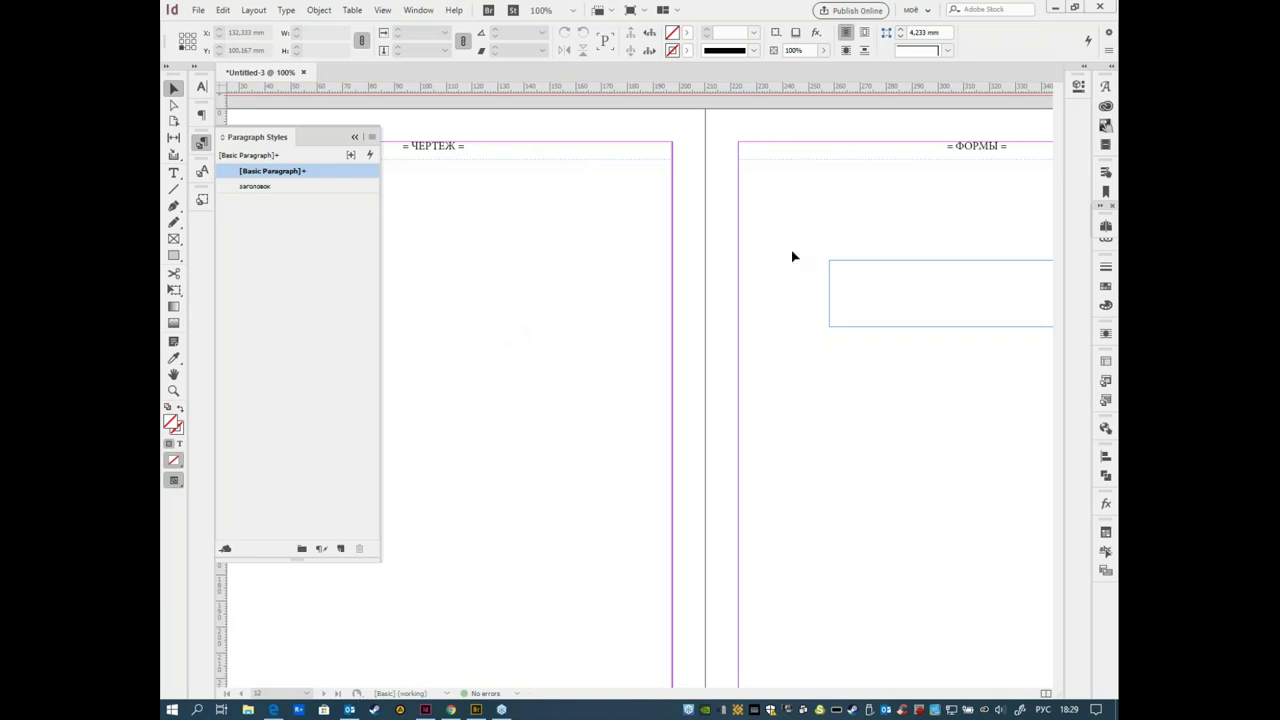
{"action": "scroll", "coordinate": [846, 400], "scroll_direction": "down", "scroll_amount": 10}
{"action": "scroll", "coordinate": [1037, 452], "scroll_direction": "right", "scroll_amount": 3}
{"action": "scroll", "coordinate": [930, 638], "scroll_direction": "up", "scroll_amount": 5}
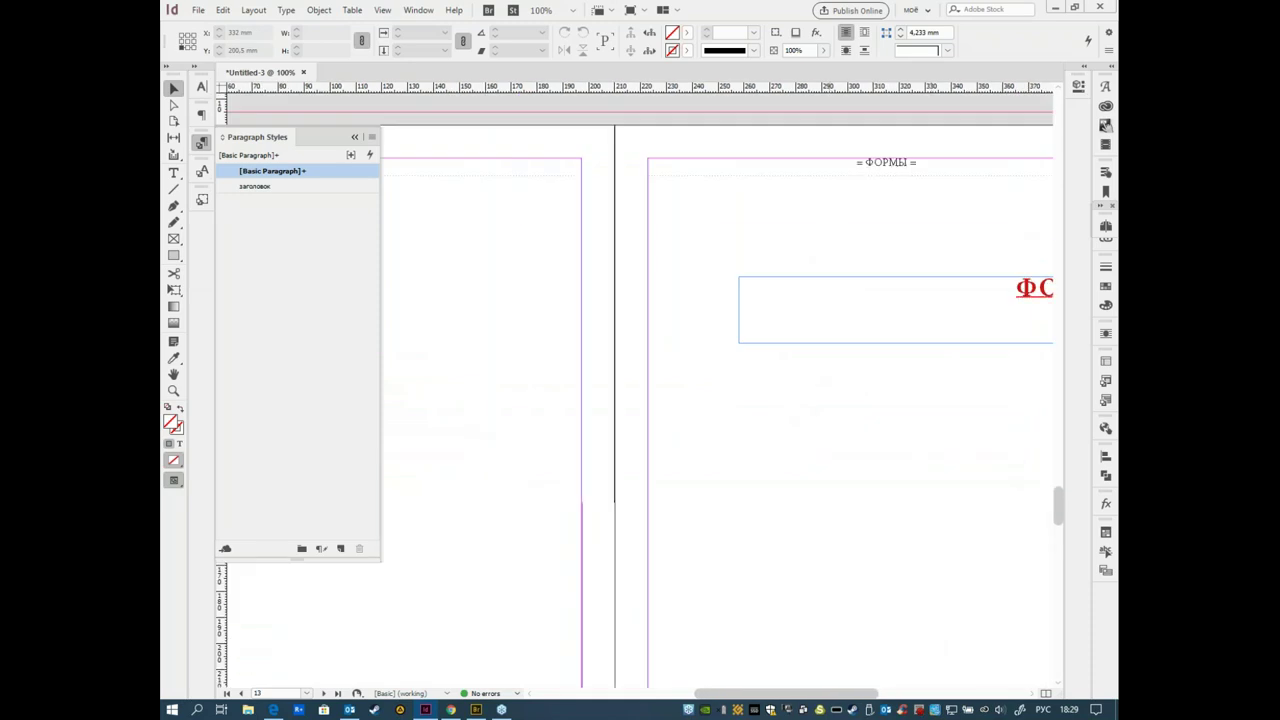
{"action": "scroll", "coordinate": [949, 429], "scroll_direction": "up", "scroll_amount": 2}
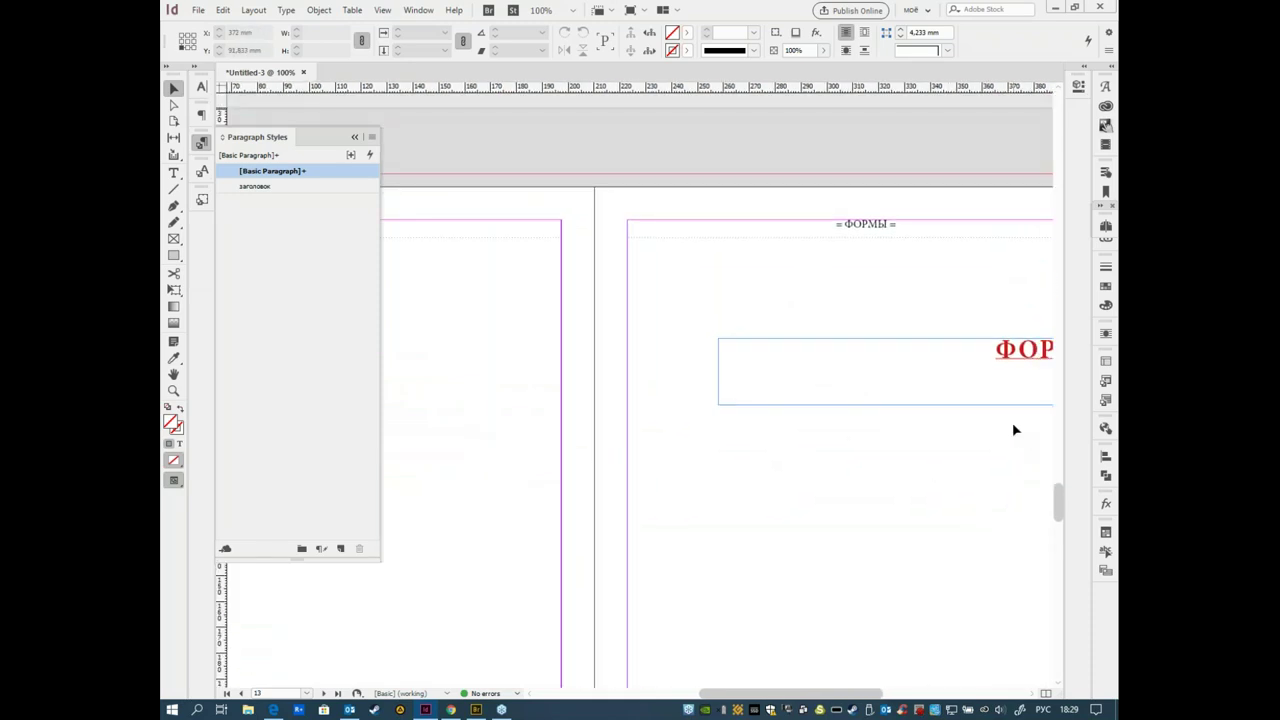
{"action": "scroll", "coordinate": [884, 484], "scroll_direction": "down", "scroll_amount": 2}
{"action": "scroll", "coordinate": [863, 440], "scroll_direction": "right", "scroll_amount": 1}
{"action": "scroll", "coordinate": [883, 505], "scroll_direction": "down", "scroll_amount": 1}
{"action": "scroll", "coordinate": [960, 470], "scroll_direction": "right", "scroll_amount": 1}
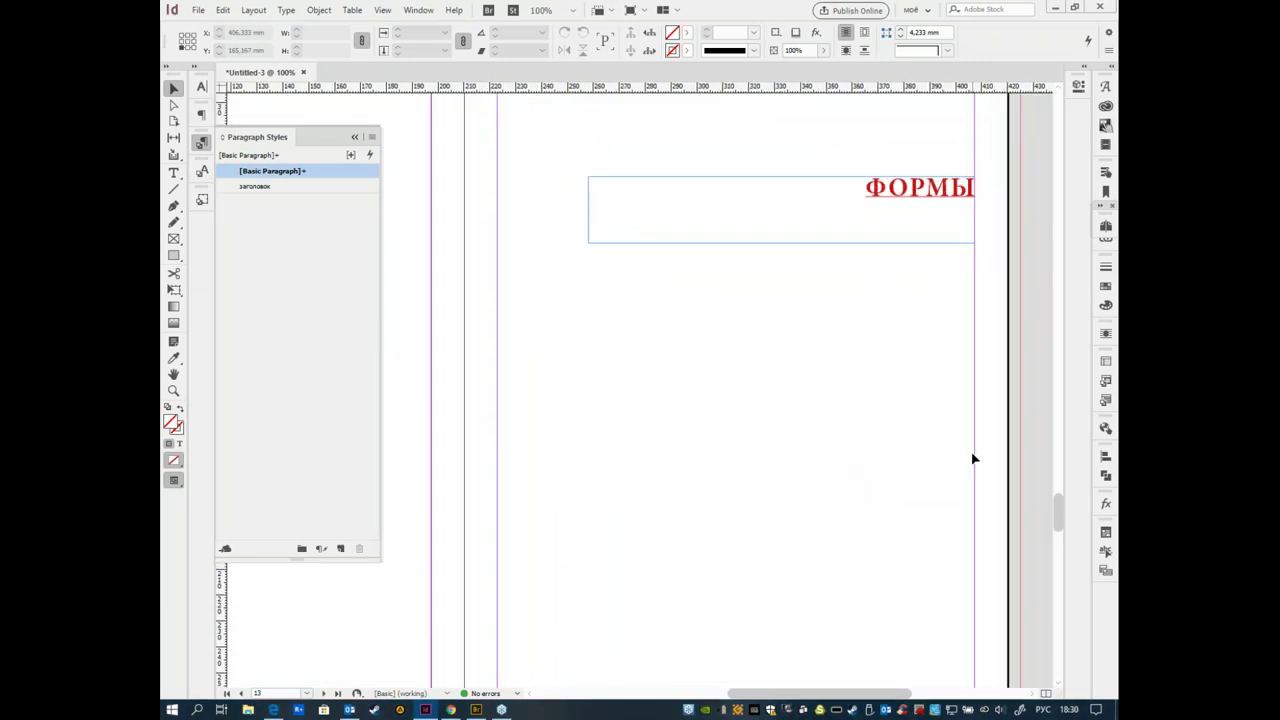
{"action": "scroll", "coordinate": [875, 455], "scroll_direction": "down", "scroll_amount": 1}
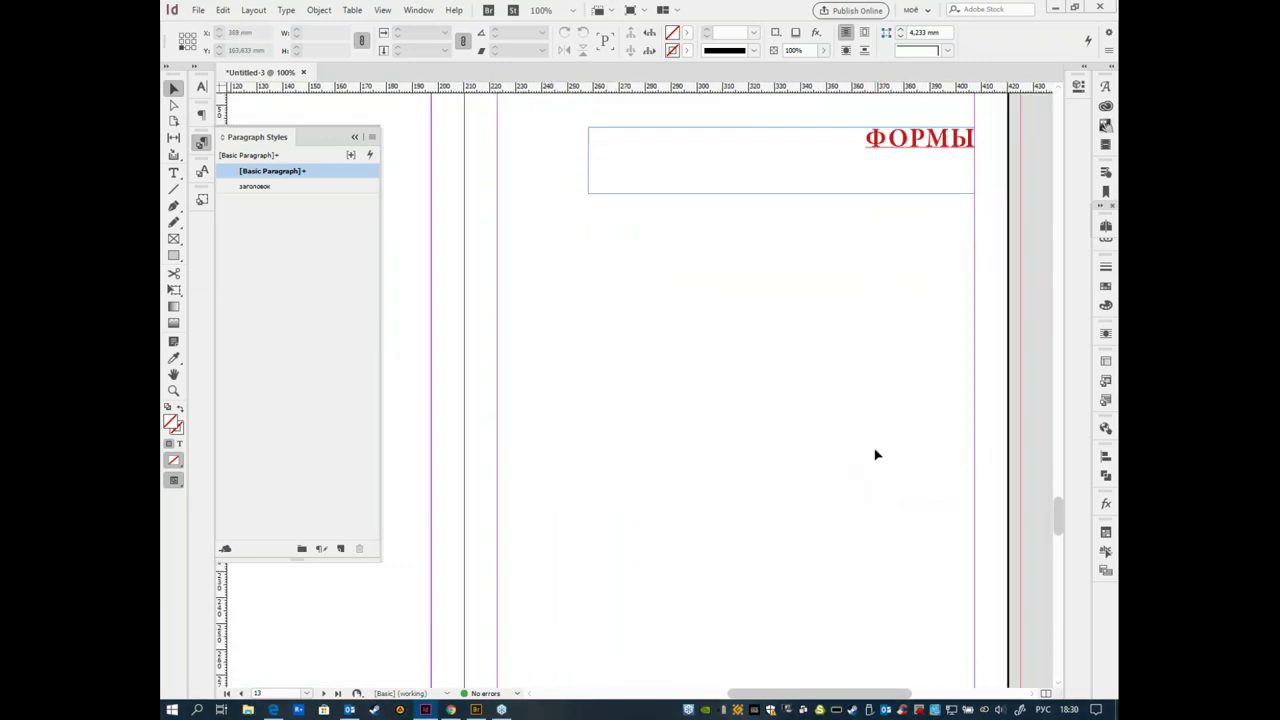
{"action": "scroll", "coordinate": [875, 455], "scroll_direction": "up", "scroll_amount": 3}
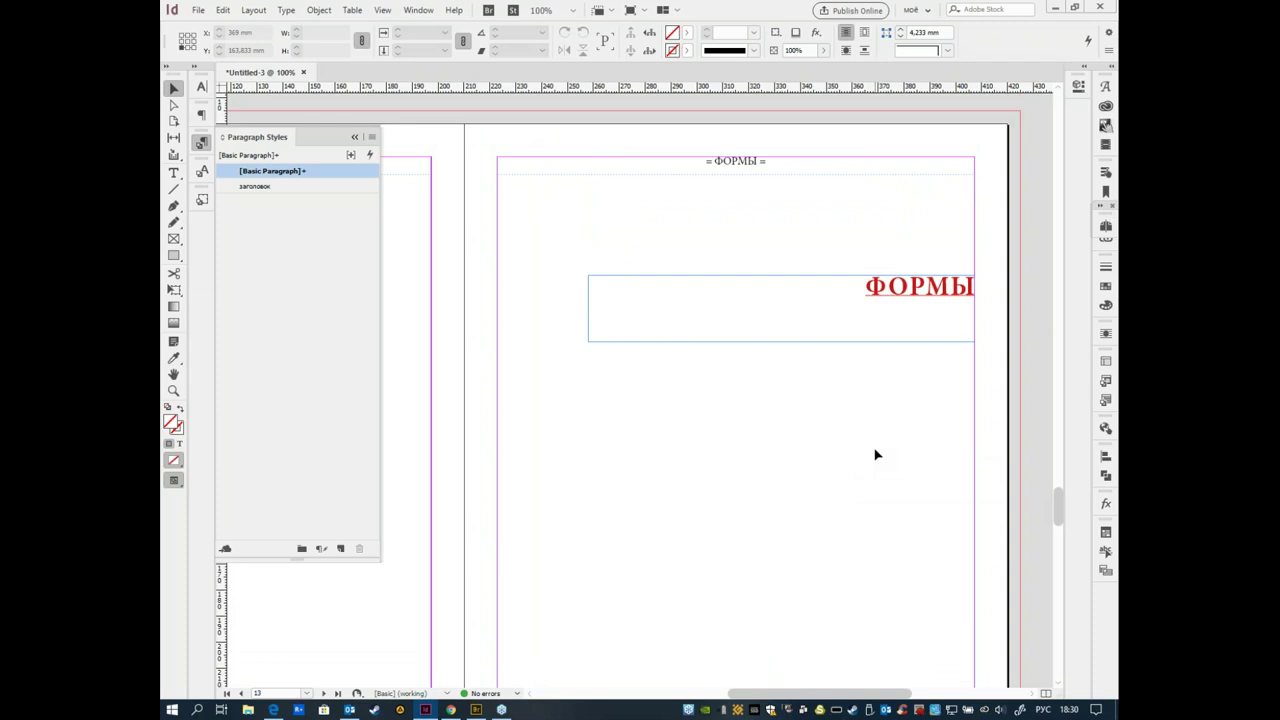
{"action": "scroll", "coordinate": [875, 455], "scroll_direction": "down", "scroll_amount": 1}
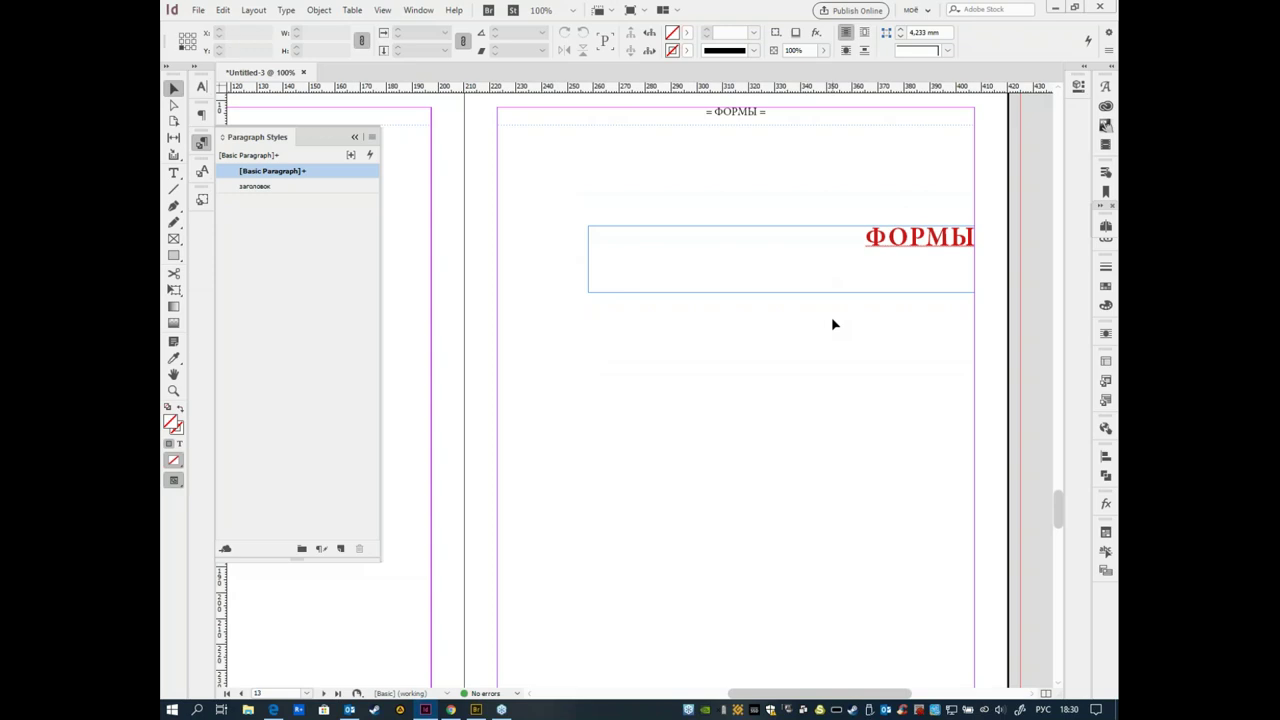
Step: Clear the selection and move the collapsed Pages panel back into the main dock, directly above Bookmarks
{"action": "left_click", "coordinate": [868, 250]}
{"action": "left_click", "coordinate": [912, 395]}
{"action": "left_click_drag", "start_coordinate": [1103, 220], "coordinate": [1105, 193]}
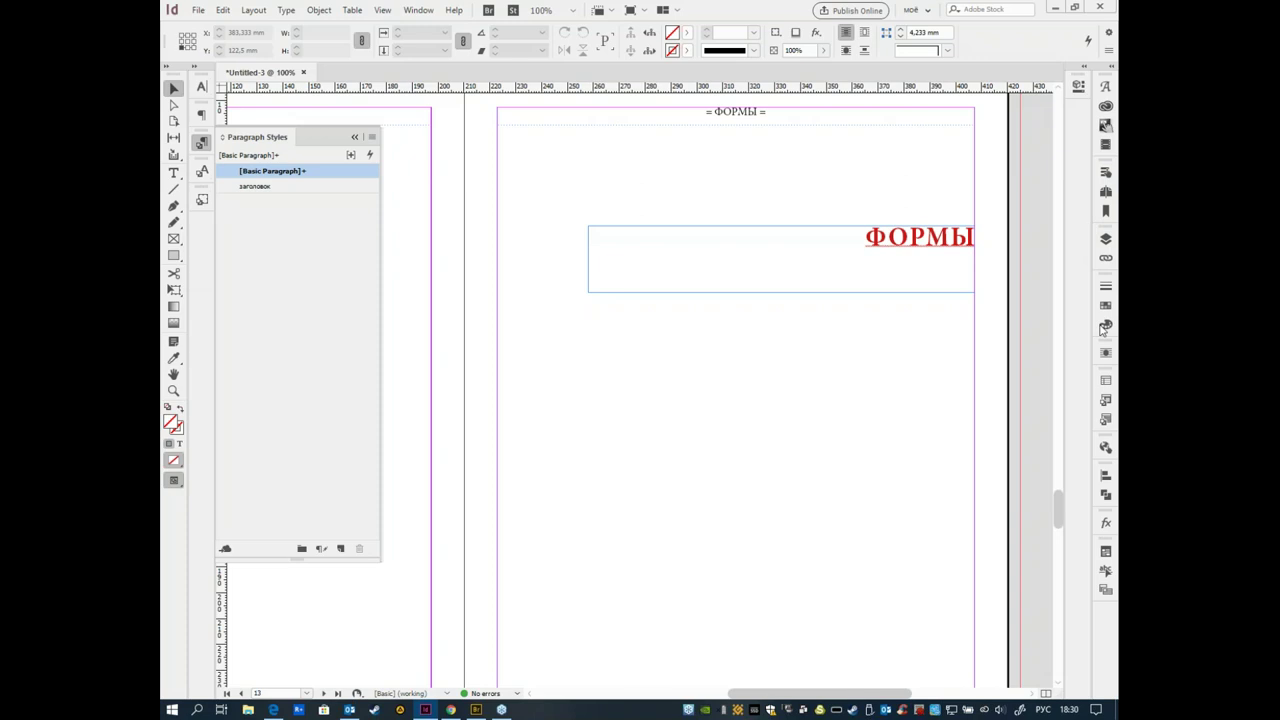